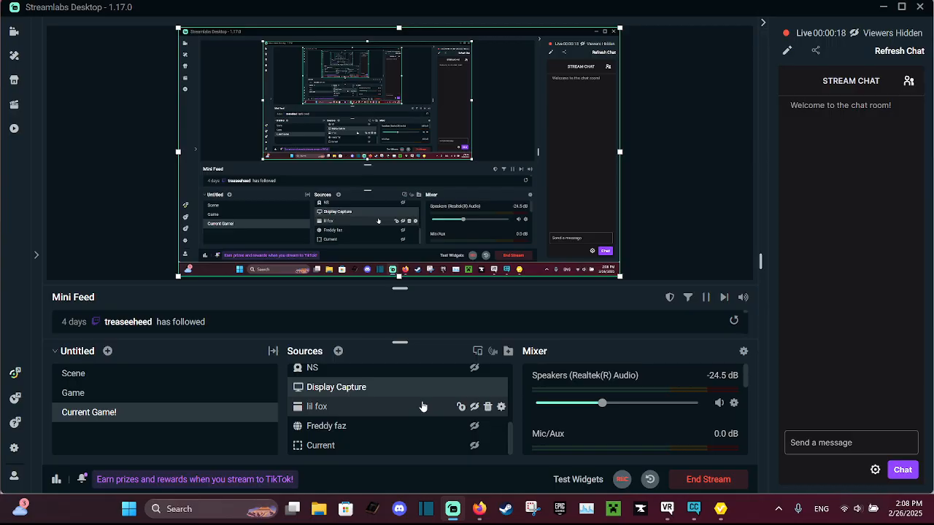
# Switch to VRChat, look at the avatar in the mirror from near and far, and open the Launch Pad
pyautogui.click(666, 510)
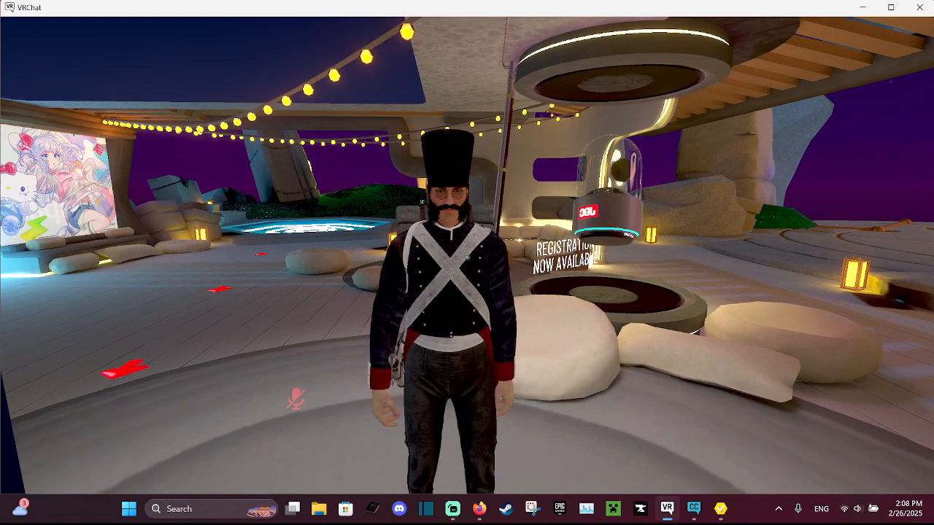
pyautogui.press('s')
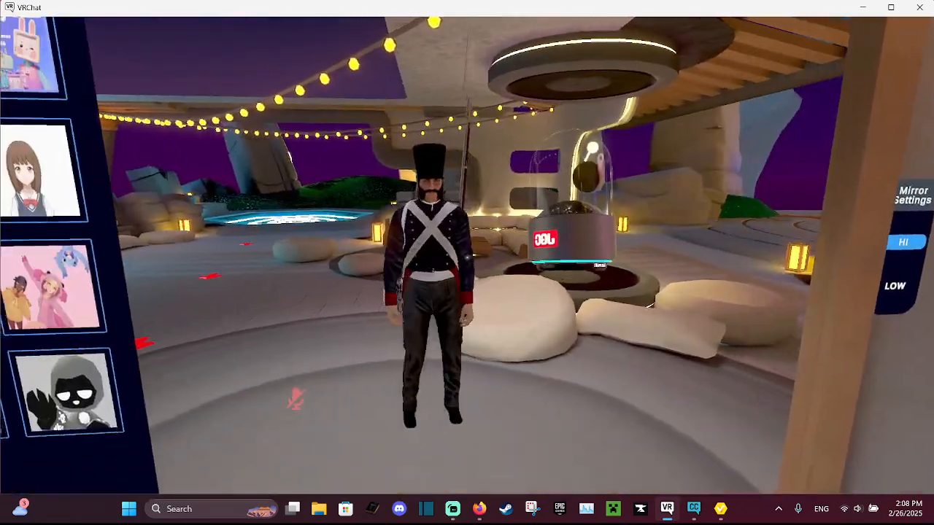
pyautogui.press('Escape')
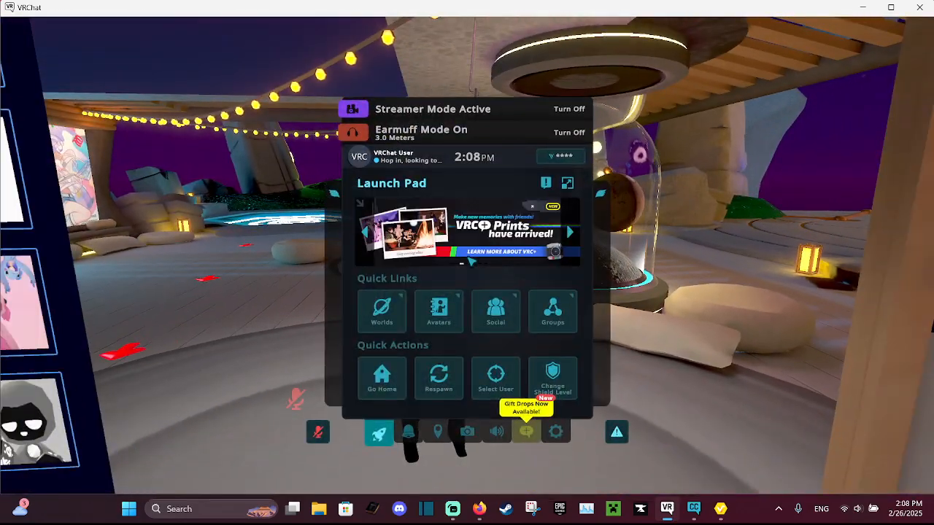
pyautogui.press('Escape')
pyautogui.press('w')
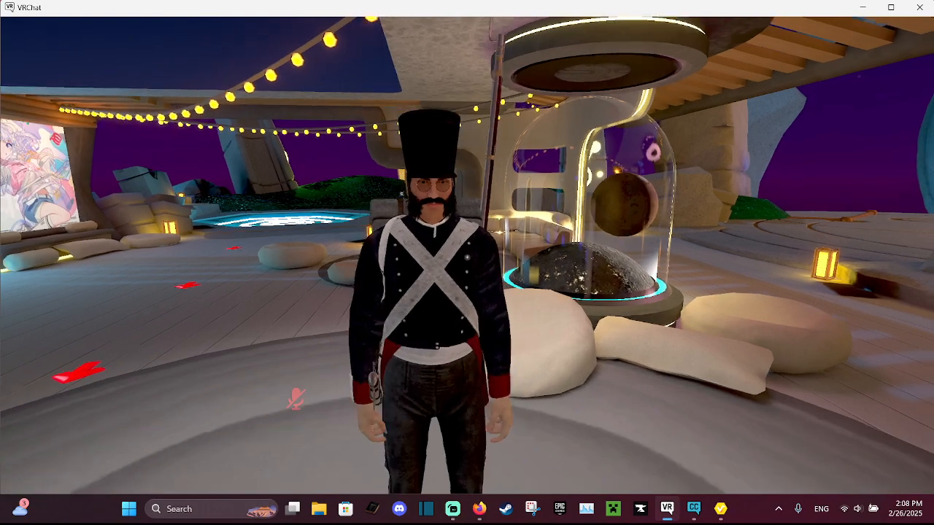
pyautogui.press('Escape')
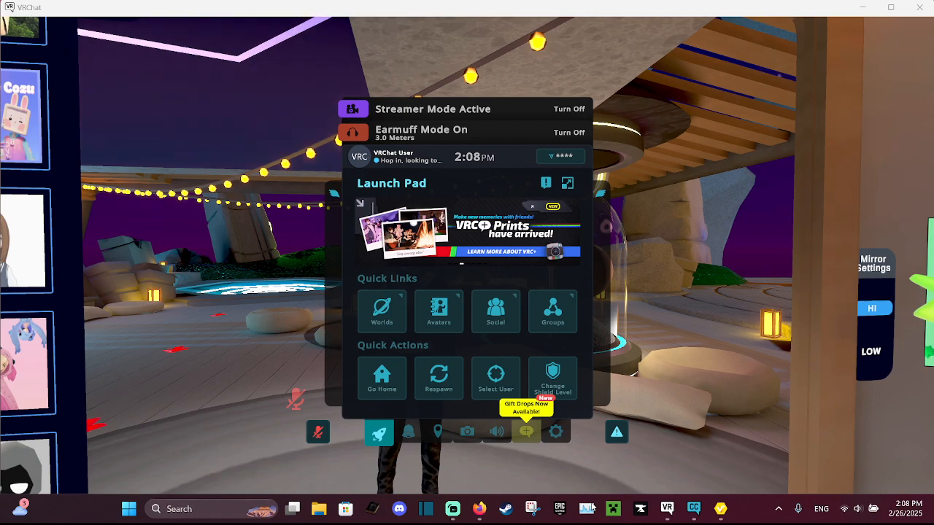
# Bring up Task Manager and check the CPU and memory use of the running processes
pyautogui.click(587, 508)
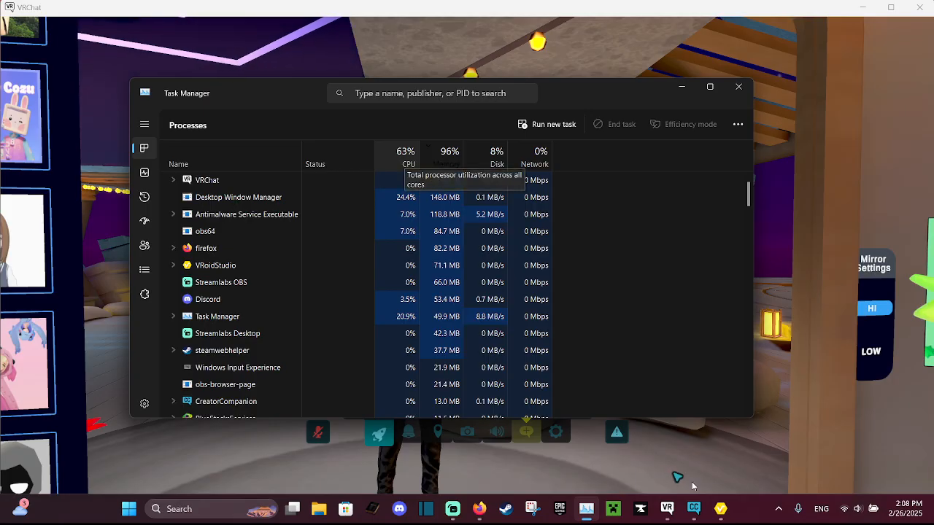
pyautogui.moveTo(694, 514)
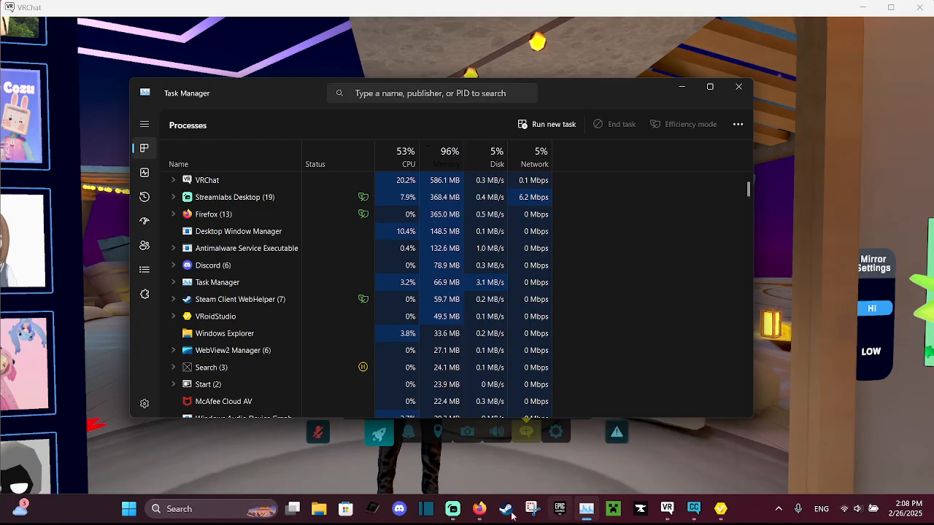
# Switch to Firefox and pop the VRoid-to-VRChat tutorial video out into Picture-in-Picture mode
pyautogui.moveTo(482, 513)
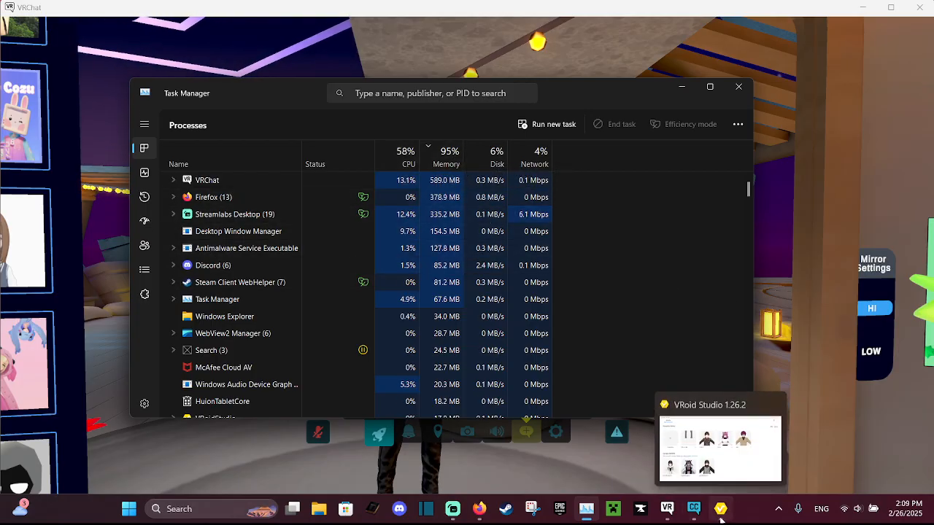
pyautogui.click(481, 512)
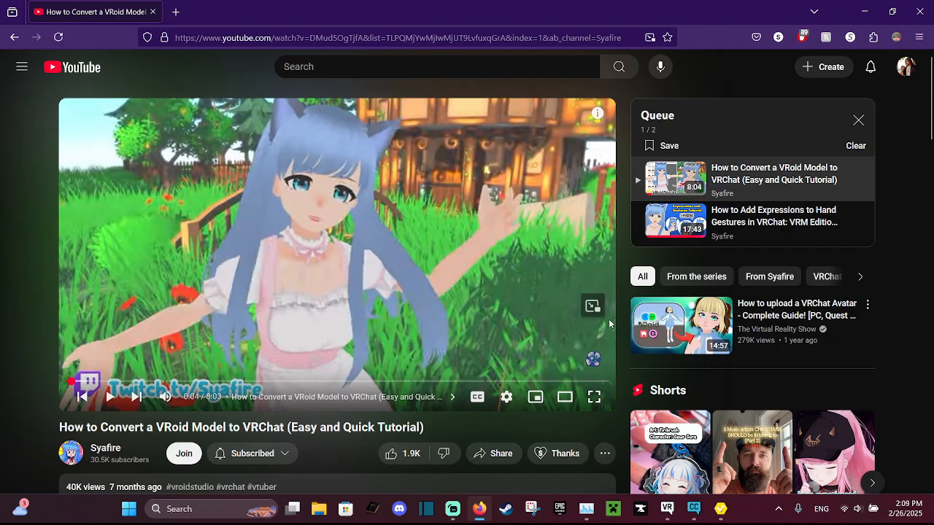
pyautogui.click(594, 307)
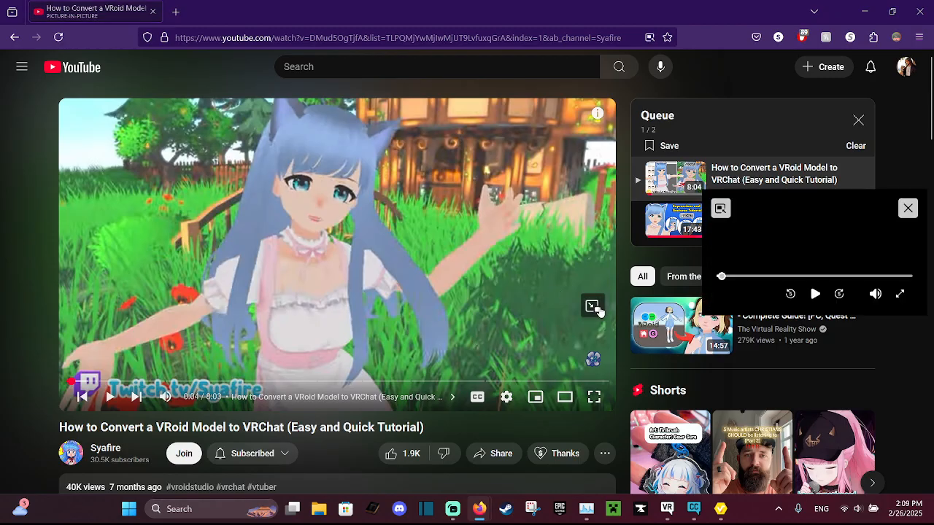
# Switch to VRoid Studio and open the Miku_Isekai model
pyautogui.moveTo(720, 510)
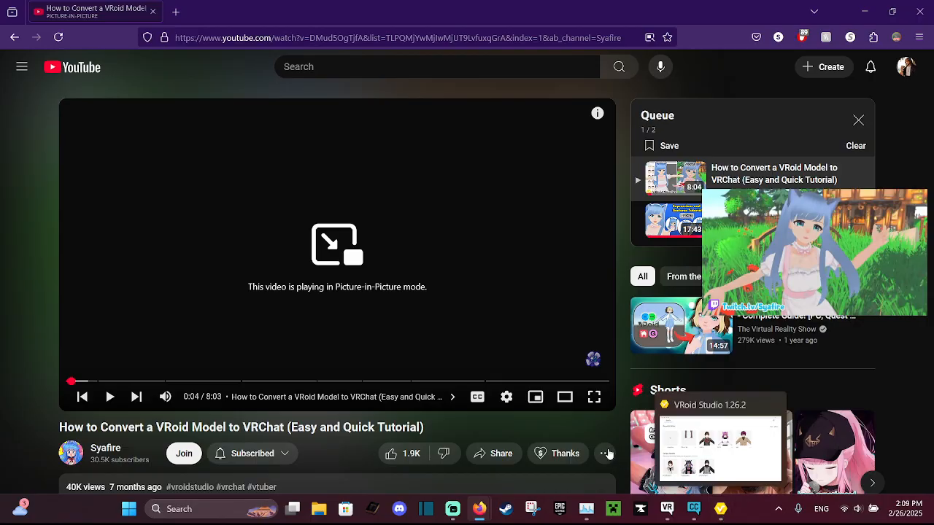
pyautogui.click(721, 512)
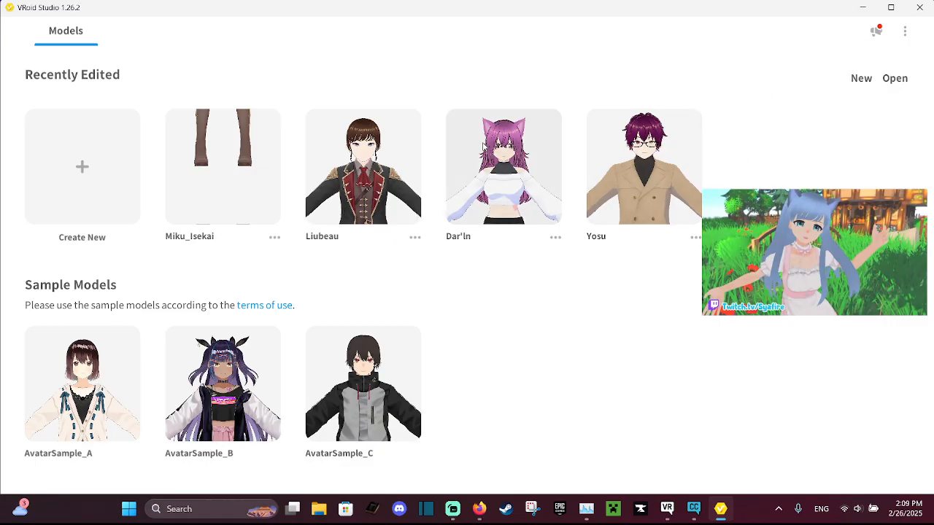
pyautogui.click(242, 178)
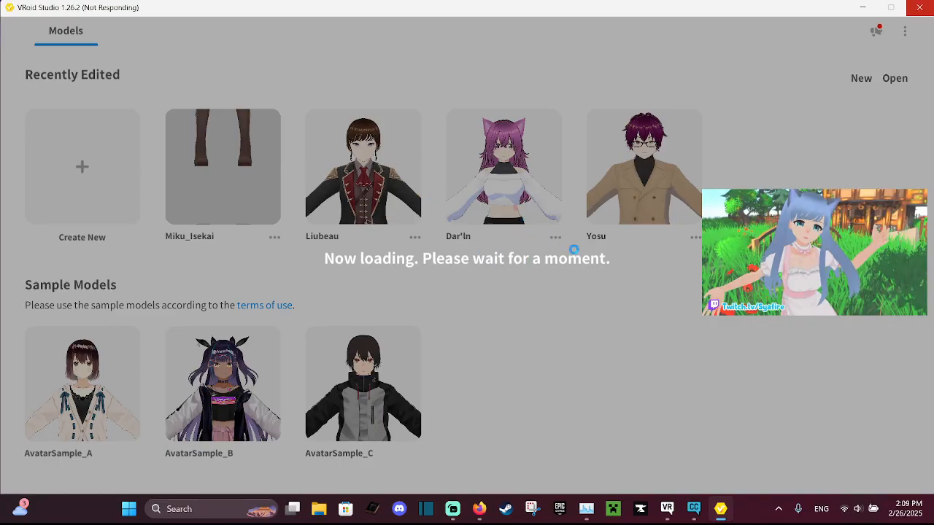
# Set the tutorial video's playback speed to 1x with Firefox's Custom Video Speed extension, moving the floating video out of the way
pyautogui.moveTo(766, 246); pyautogui.dragTo(767, 197)
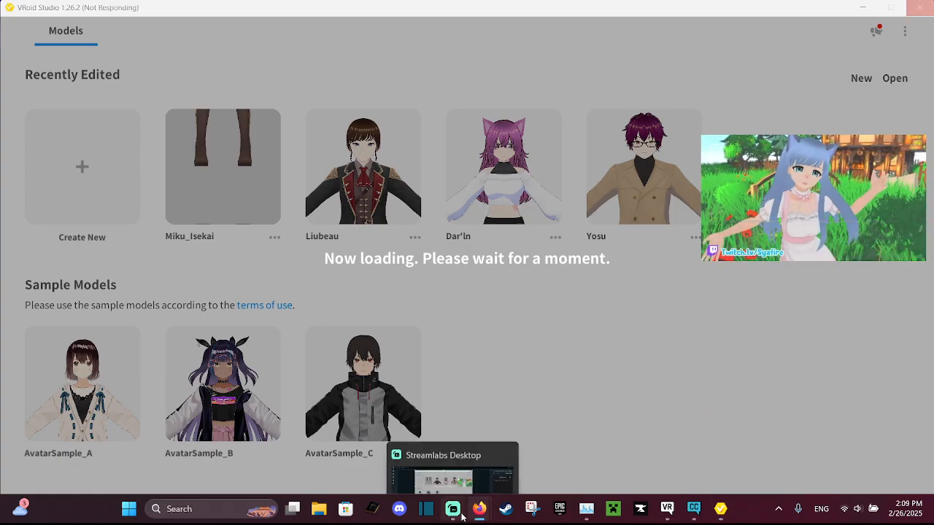
pyautogui.moveTo(485, 512)
pyautogui.click(452, 456)
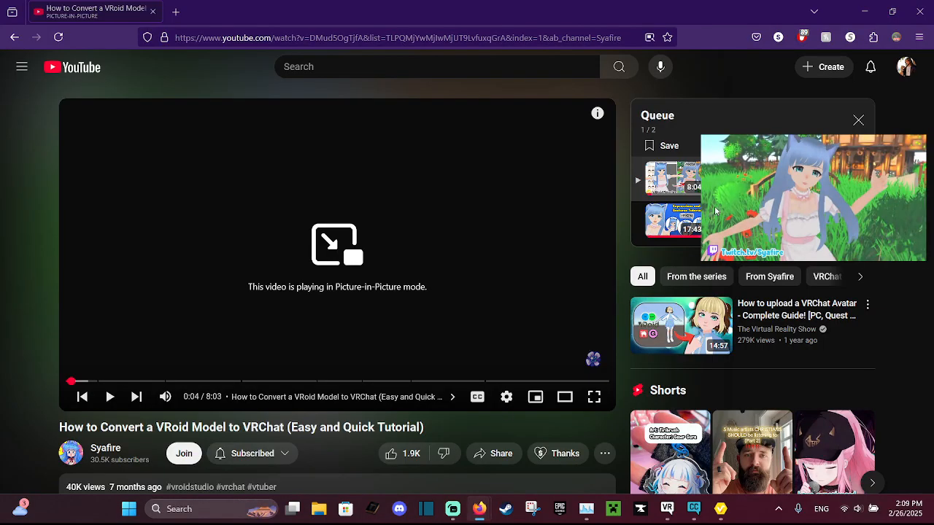
pyautogui.click(896, 37)
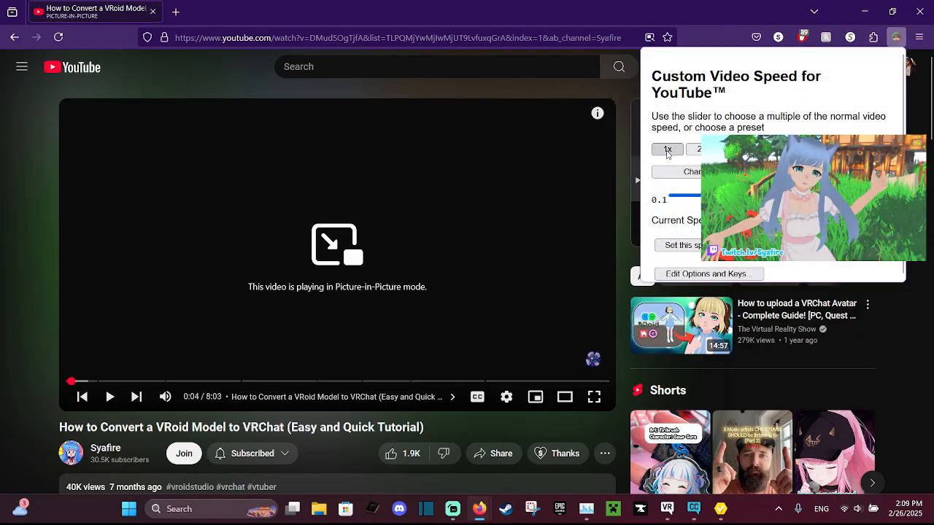
pyautogui.moveTo(795, 172); pyautogui.dragTo(794, 277)
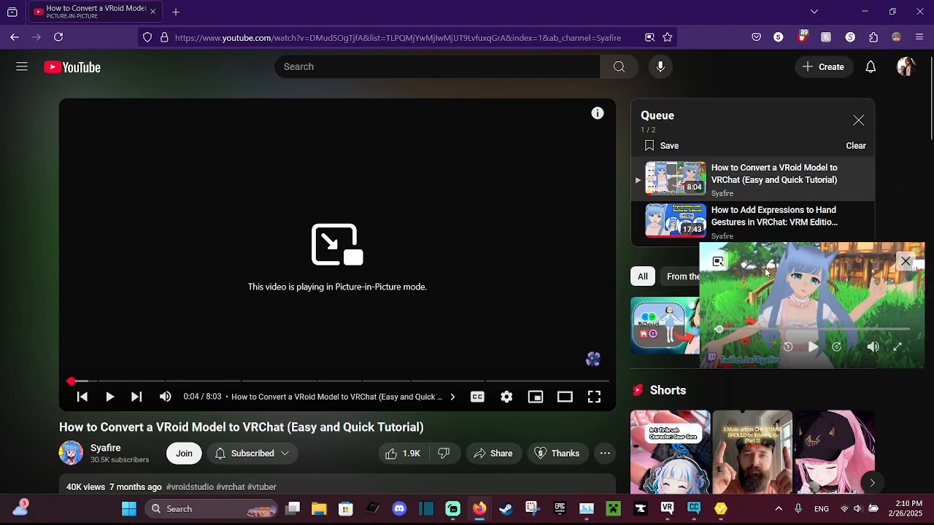
pyautogui.click(896, 37)
pyautogui.click(666, 149)
pyautogui.moveTo(822, 264)
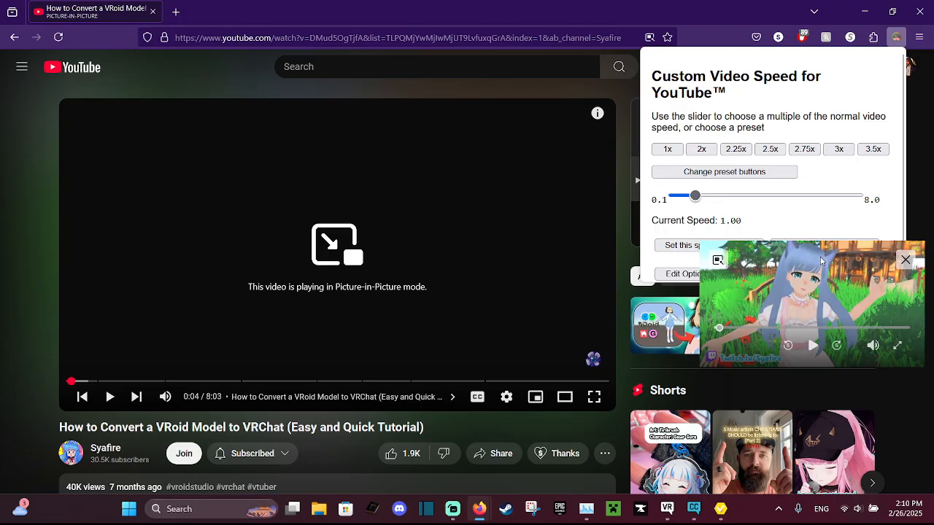
pyautogui.moveTo(822, 261); pyautogui.dragTo(797, 288)
pyautogui.click(895, 38)
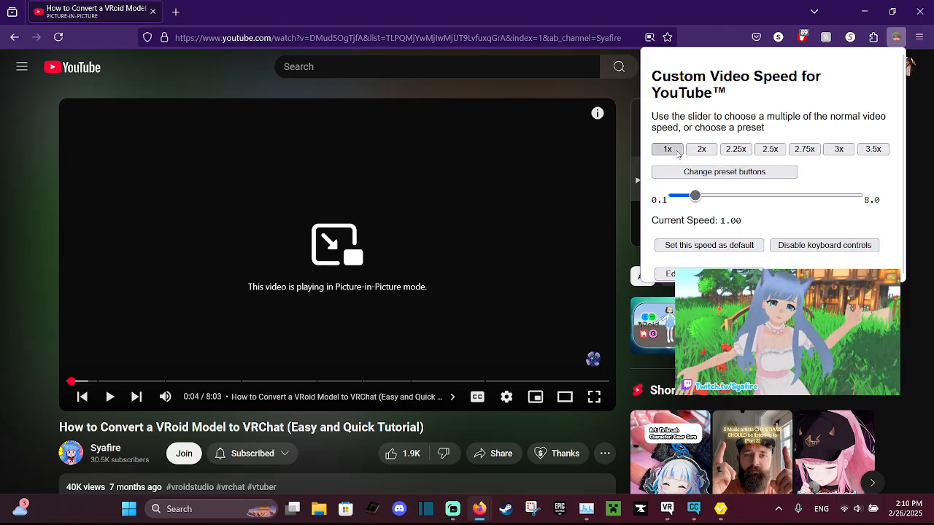
pyautogui.moveTo(780, 276)
pyautogui.moveTo(814, 318); pyautogui.dragTo(814, 304)
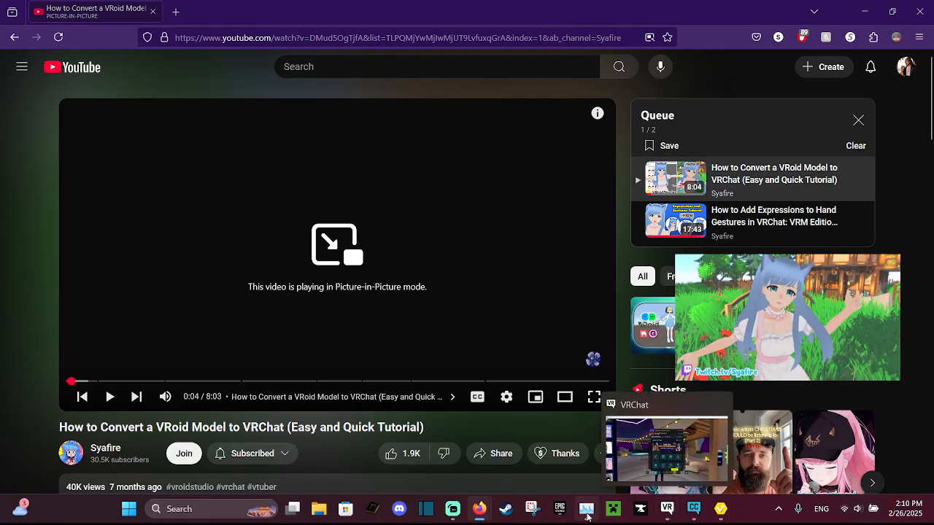
# Go back to the model selection in VRoid Studio and duplicate the Miku_Isekai model
pyautogui.click(730, 513)
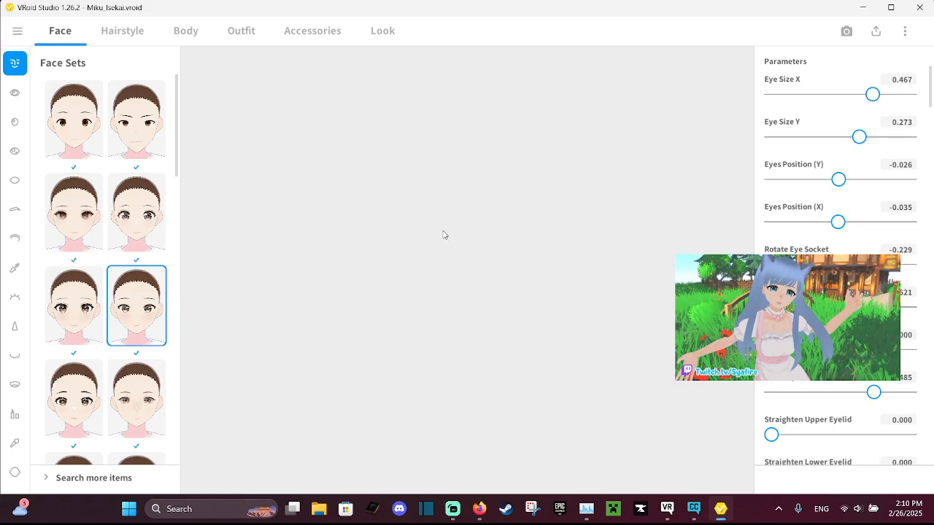
pyautogui.moveTo(744, 284); pyautogui.dragTo(772, 190)
pyautogui.click(19, 30)
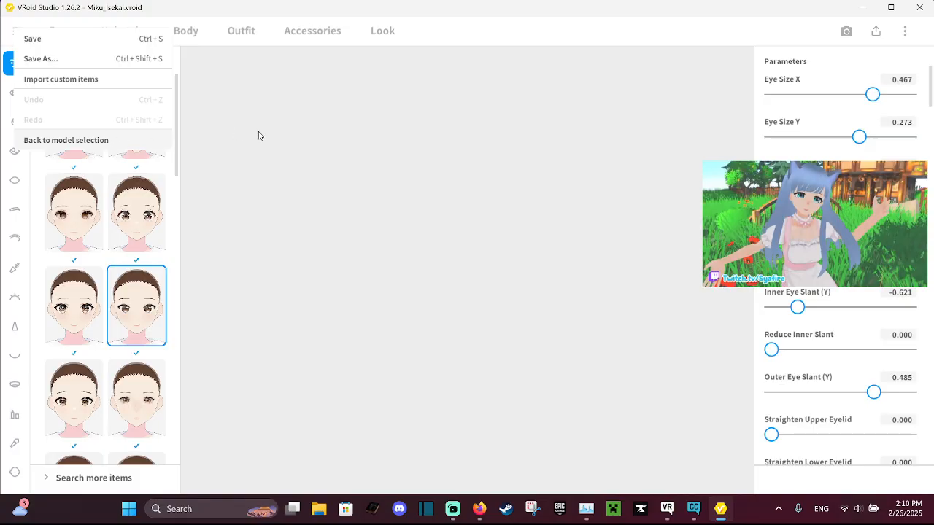
pyautogui.click(339, 137)
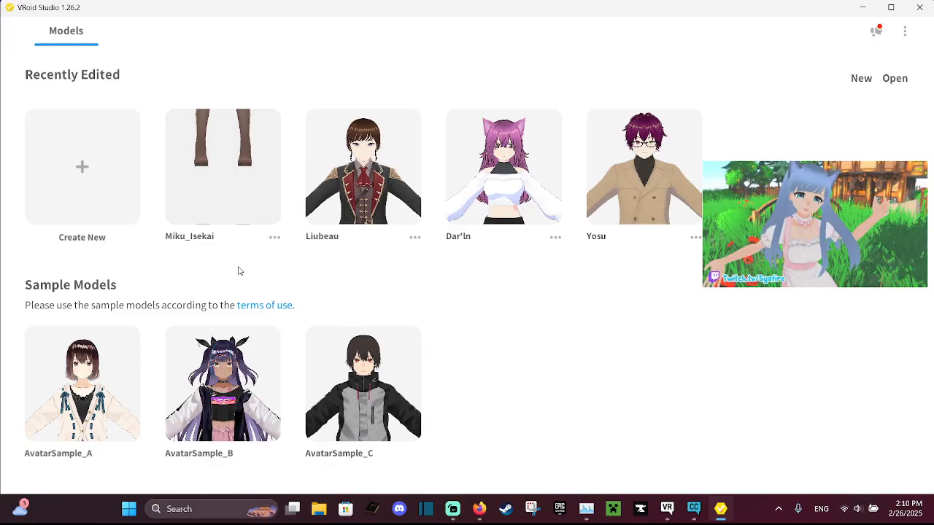
pyautogui.click(274, 237)
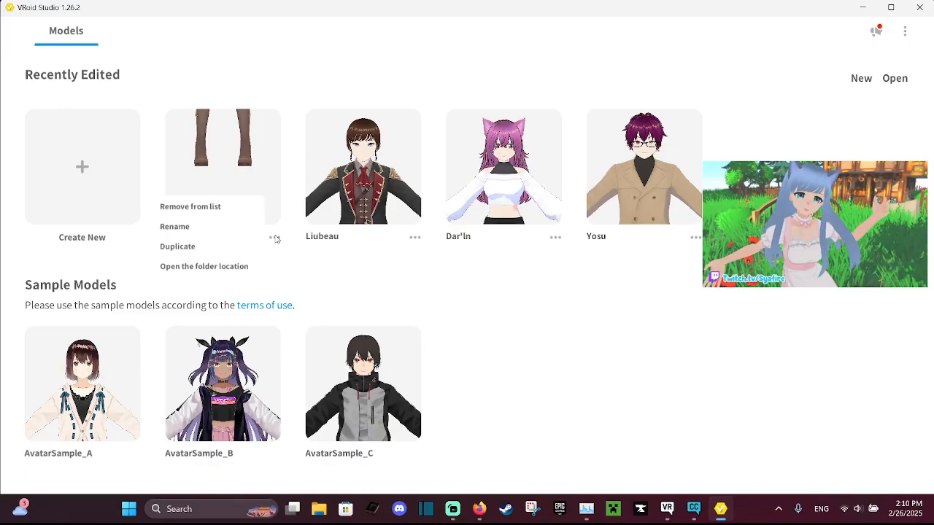
pyautogui.click(228, 246)
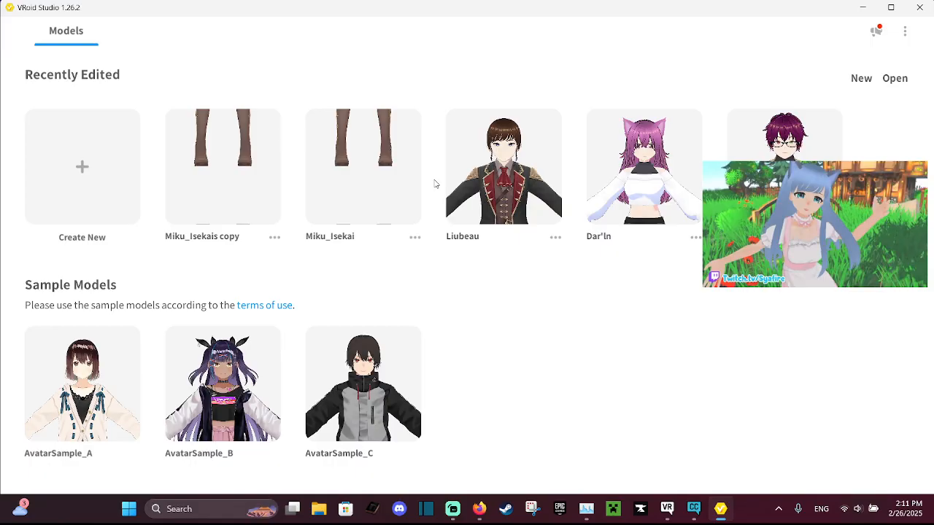
# Open the original Miku_Isekai model and slightly enlarge the floating tutorial video
pyautogui.click(415, 238)
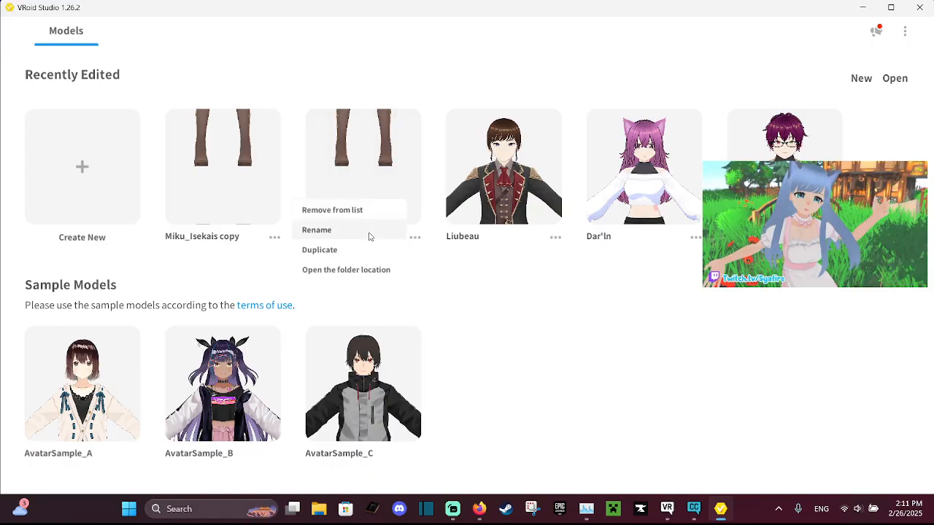
pyautogui.click(389, 181)
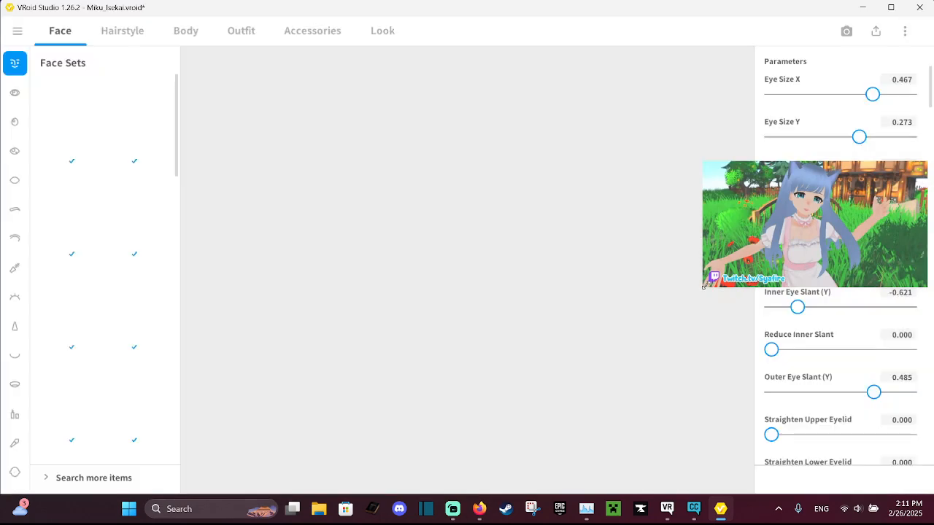
pyautogui.moveTo(700, 287); pyautogui.dragTo(678, 306)
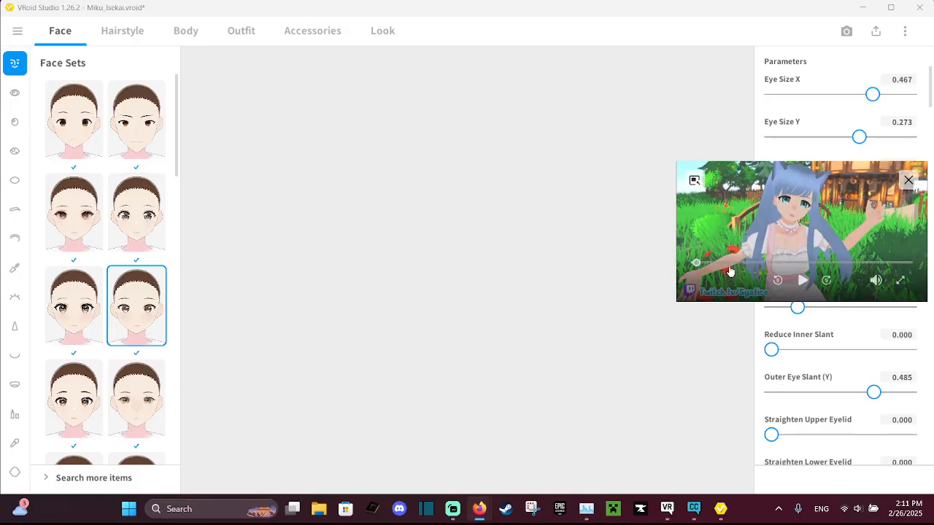
# Switch to Streamlabs Desktop and review the hotkey bindings in its settings
pyautogui.click(453, 508)
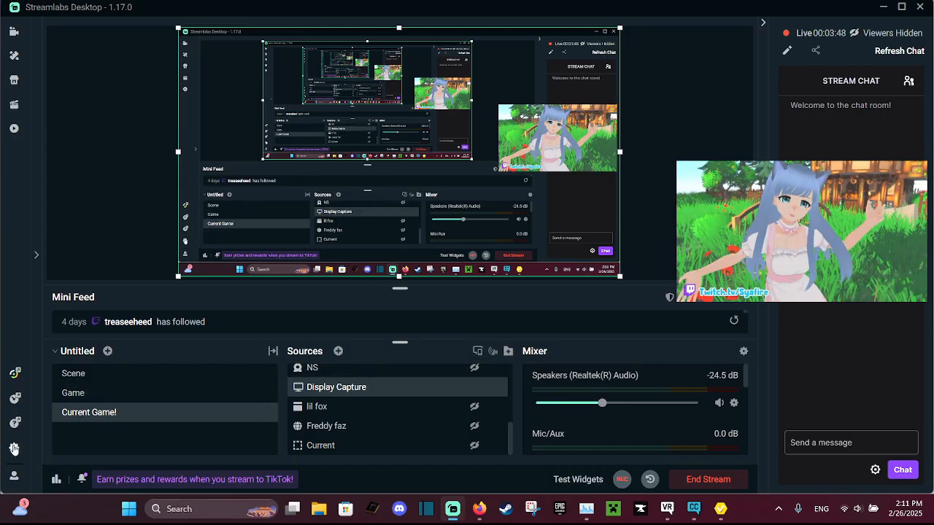
pyautogui.click(14, 448)
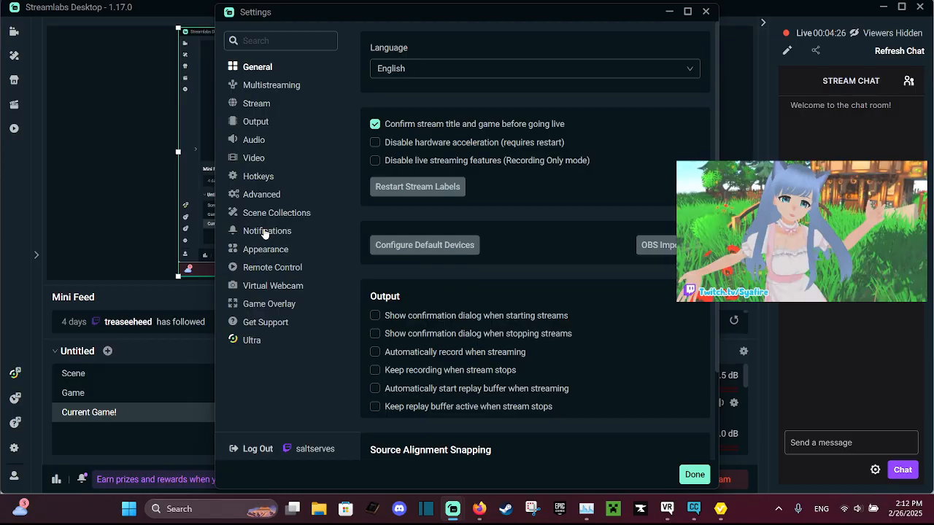
pyautogui.click(268, 177)
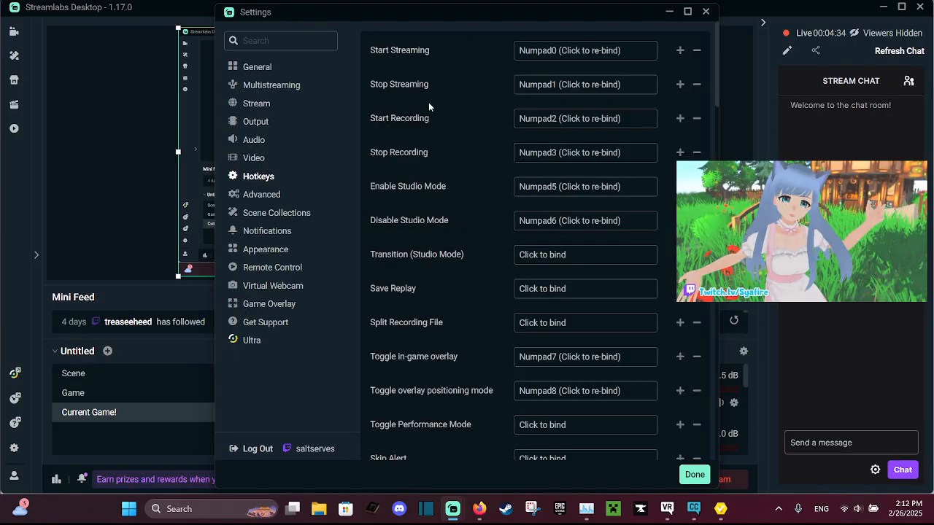
pyautogui.scroll(-2, 430, 102)
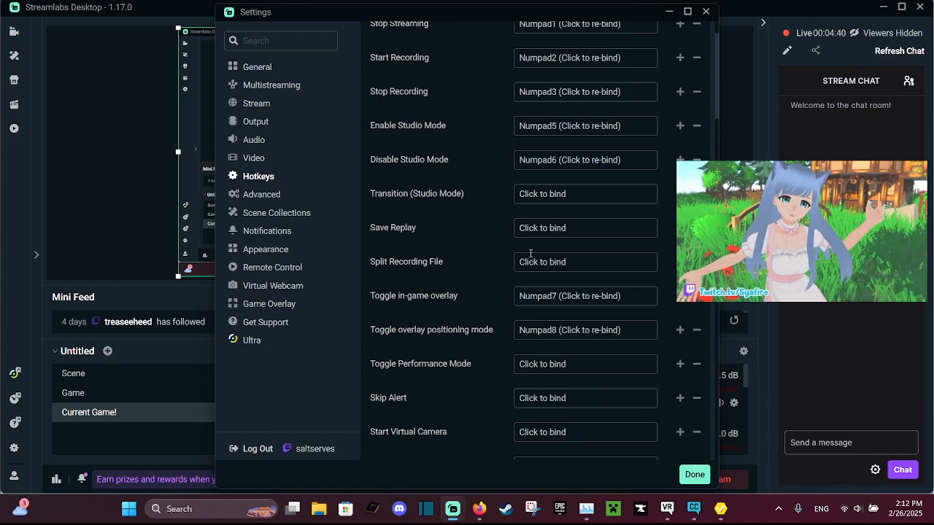
pyautogui.scroll(-5, 486, 211)
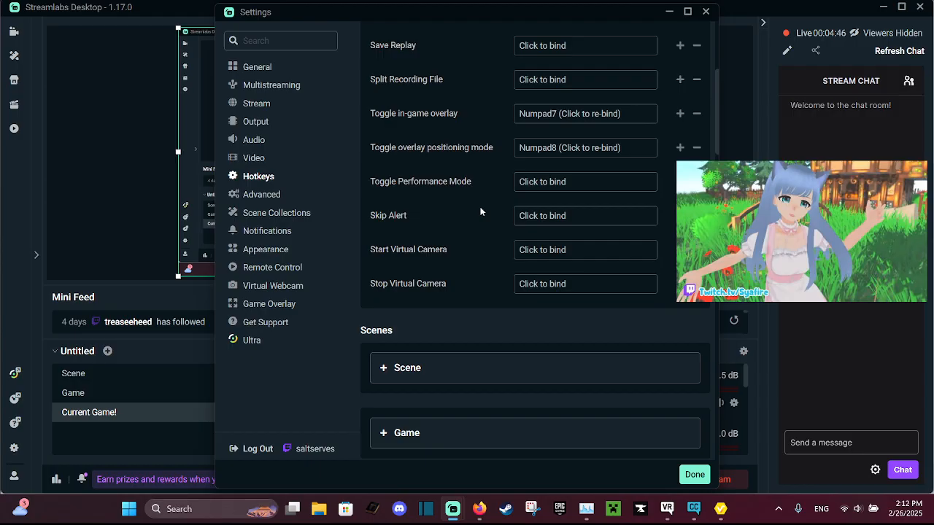
pyautogui.scroll(5, 477, 209)
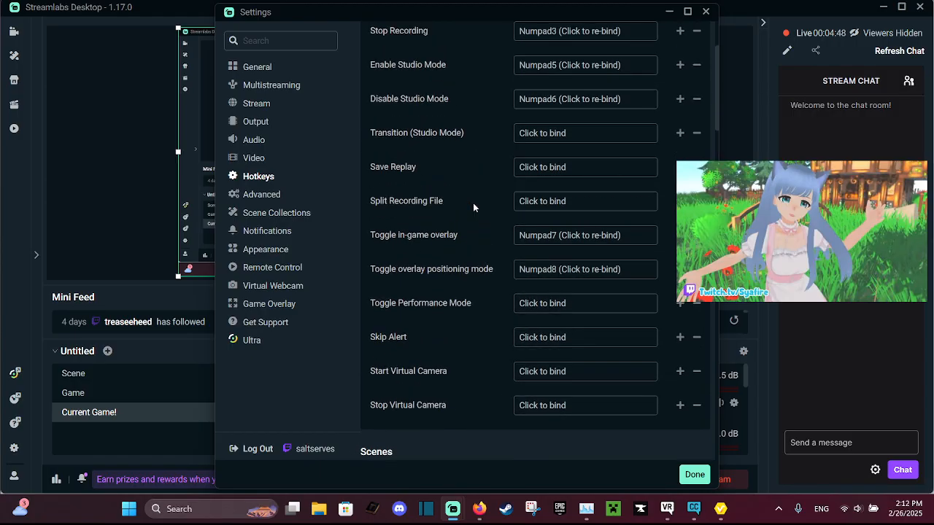
pyautogui.scroll(2, 471, 206)
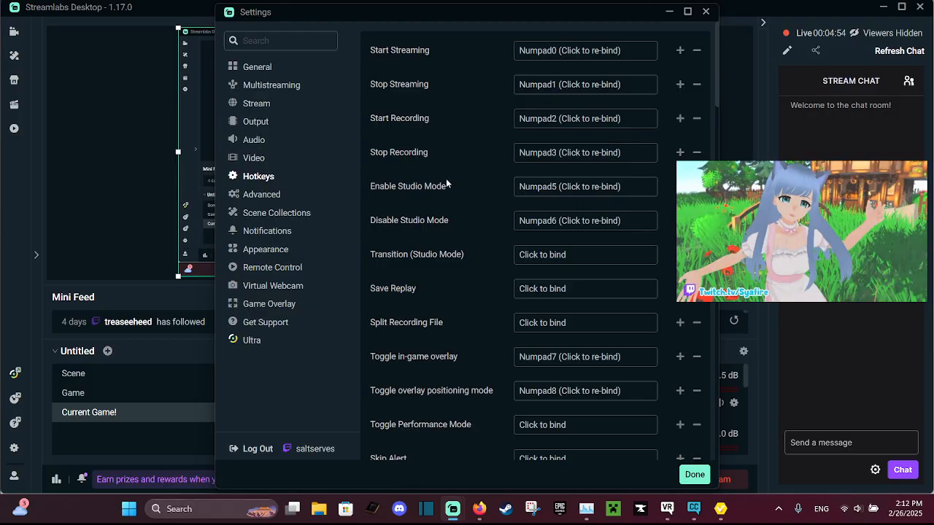
# Review the remaining general hotkey bindings through the virtual camera entries and close the settings
pyautogui.scroll(-2, 447, 184)
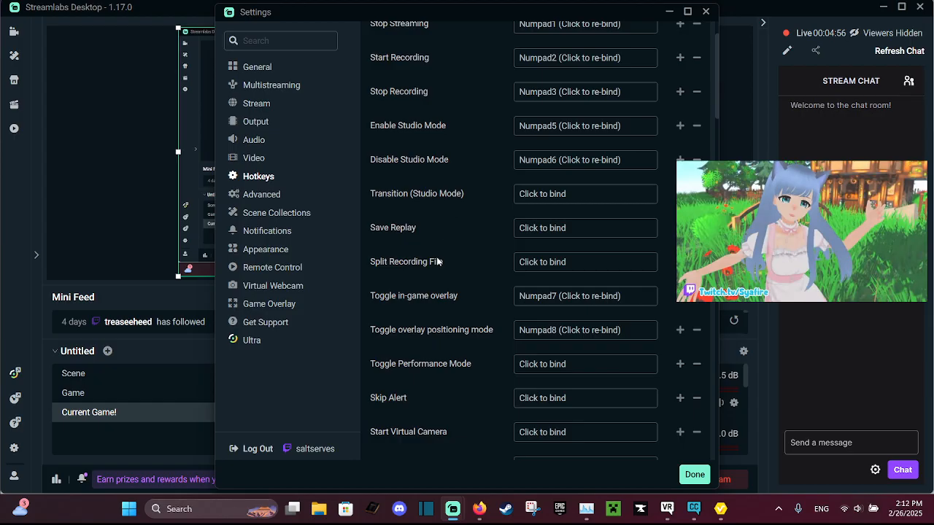
pyautogui.scroll(-2, 436, 267)
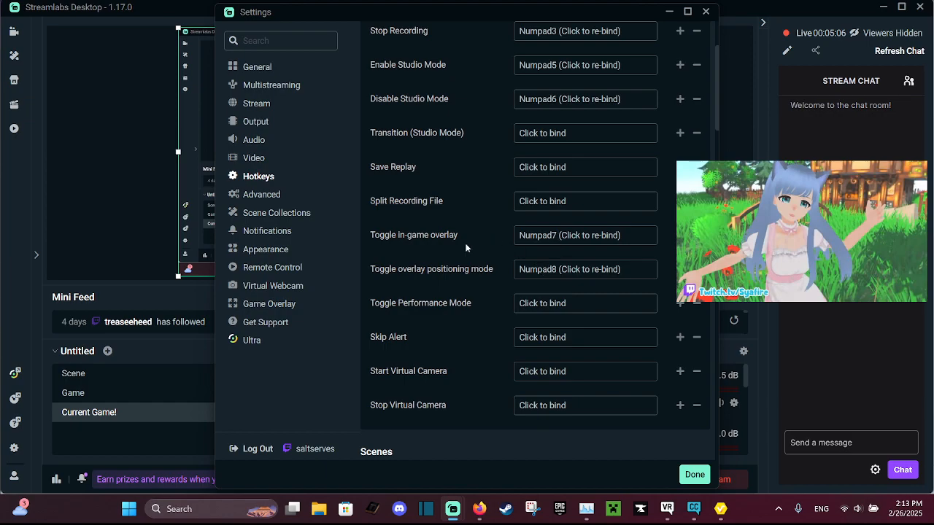
pyautogui.click(687, 478)
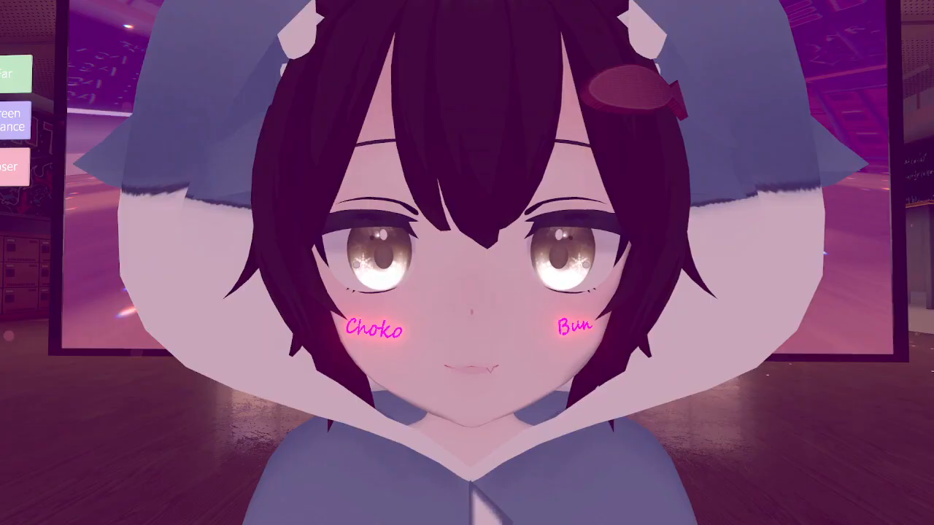
# Switch back to Streamlabs Desktop, check the hotkey bindings in its settings again, and close them
pyautogui.hotkey('alt', 'Tab')
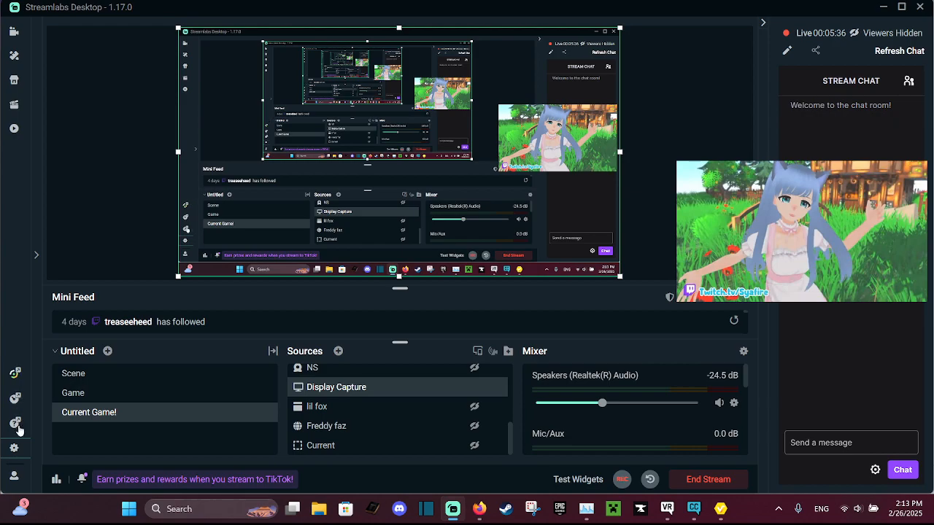
pyautogui.click(15, 448)
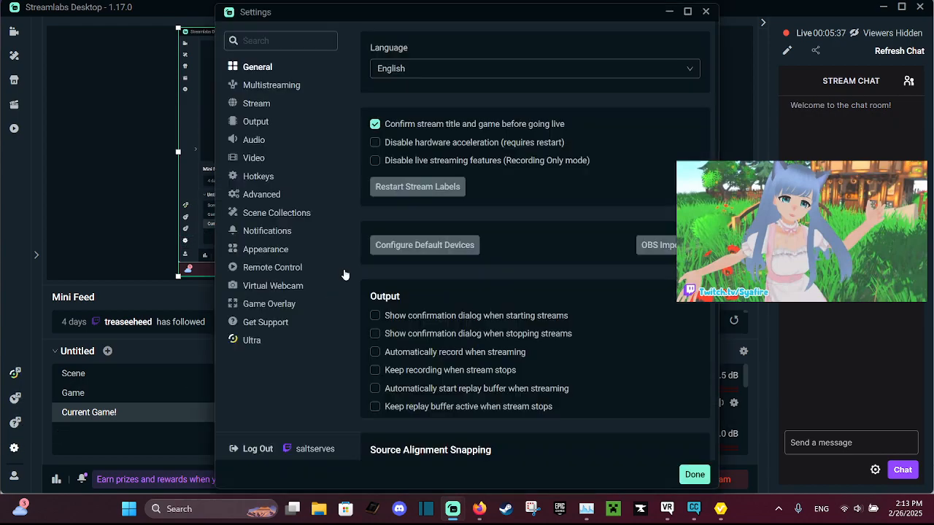
pyautogui.click(267, 177)
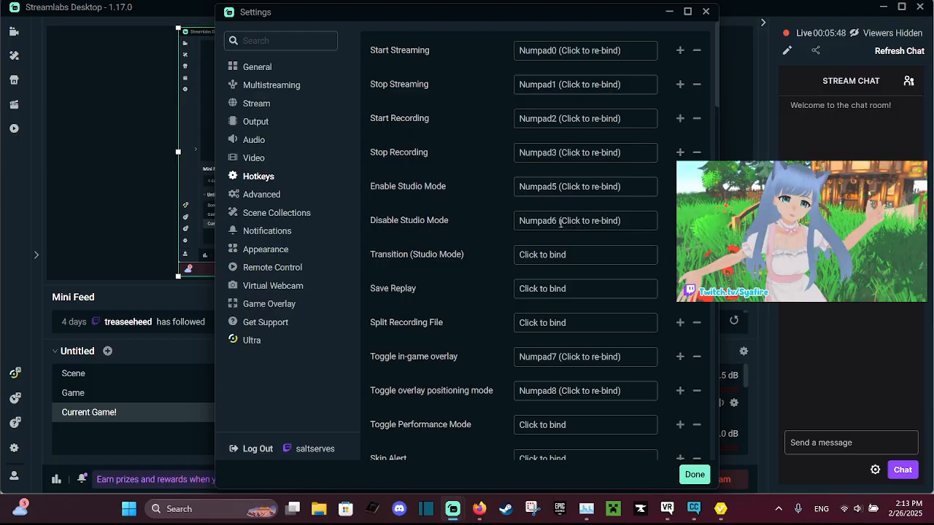
pyautogui.scroll(-1, 465, 230)
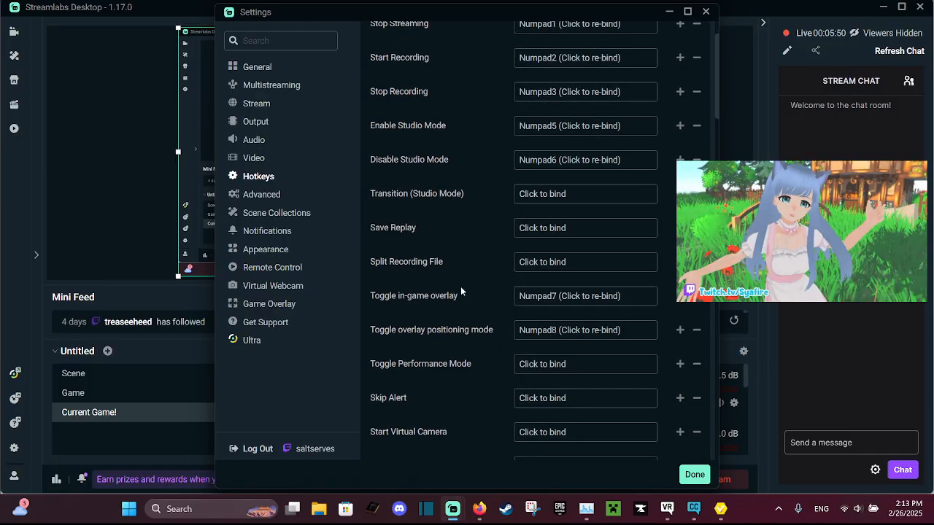
pyautogui.click(694, 475)
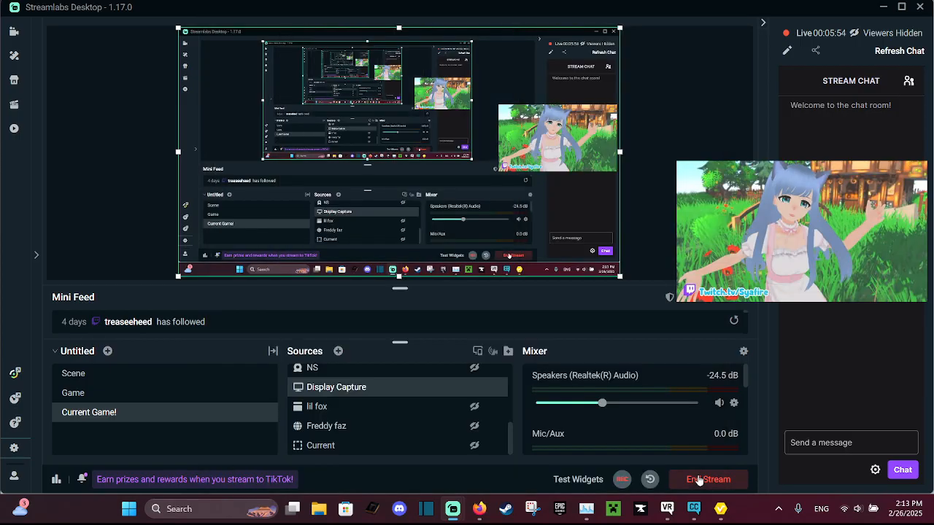
# Test Studio Mode by enabling and disabling it twice
pyautogui.press('F10')
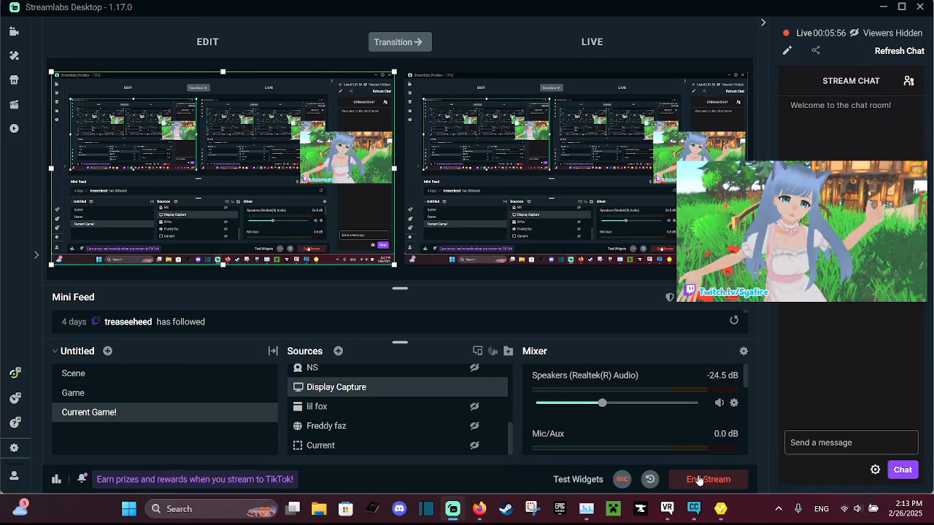
pyautogui.press('F10')
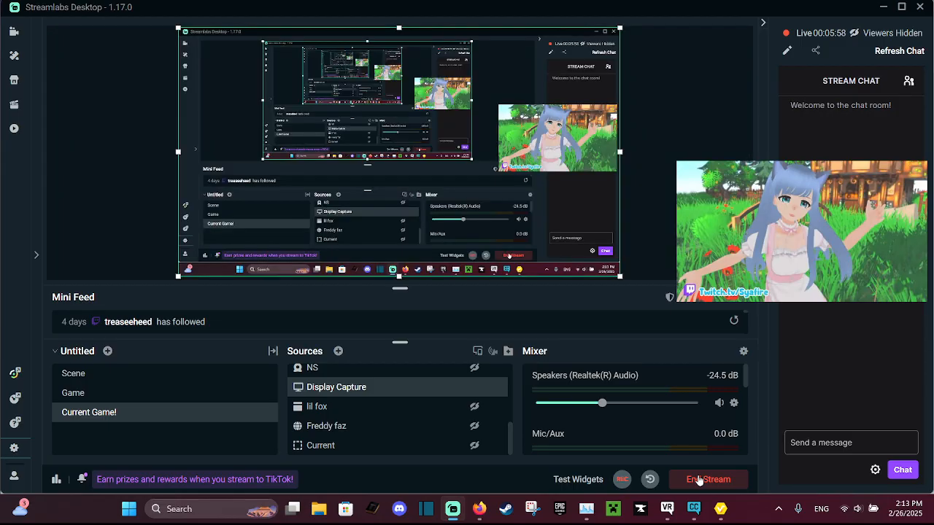
pyautogui.press('F10')
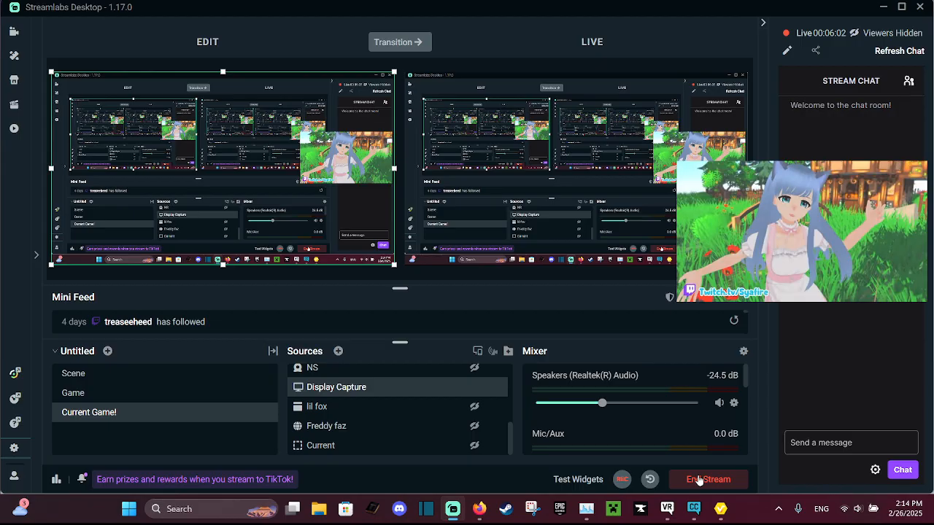
pyautogui.press('F10')
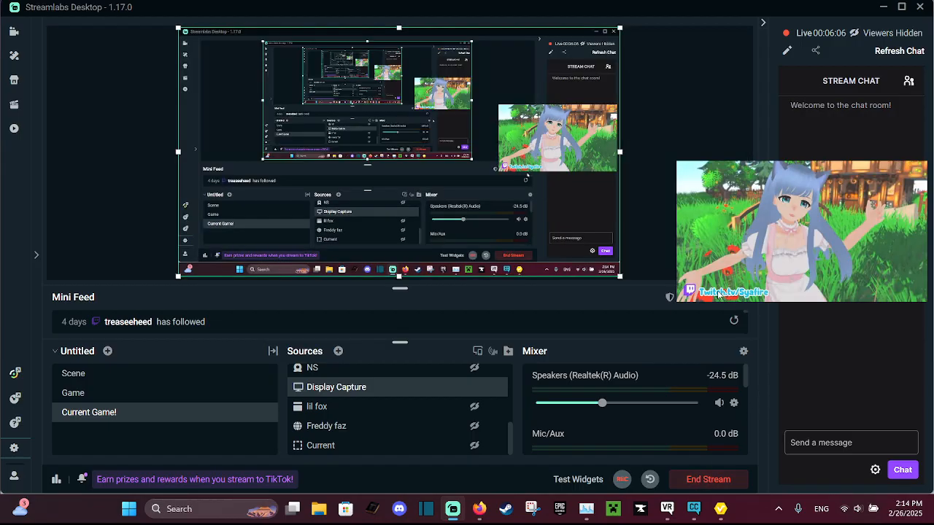
# Switch to VRoid Studio, move the floating tutorial video slightly higher, and show the model's body settings
pyautogui.click(720, 509)
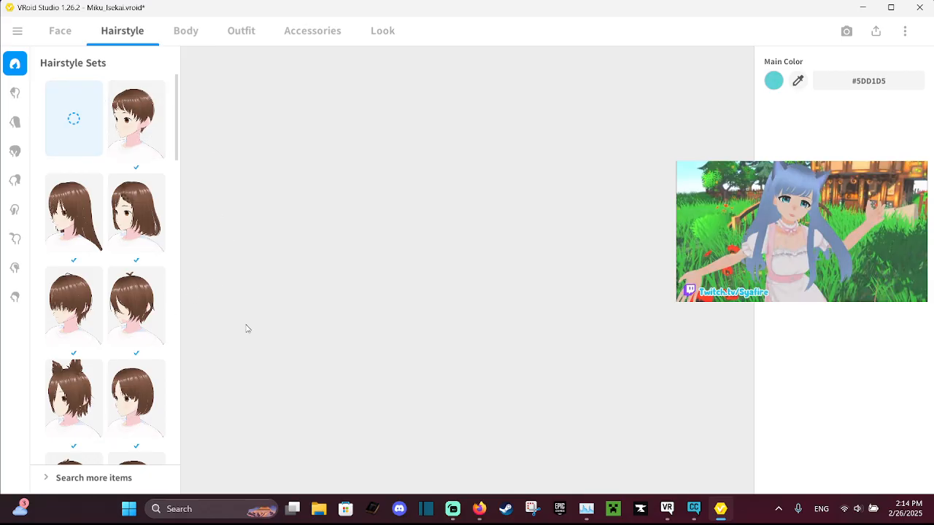
pyautogui.moveTo(758, 212); pyautogui.dragTo(760, 192)
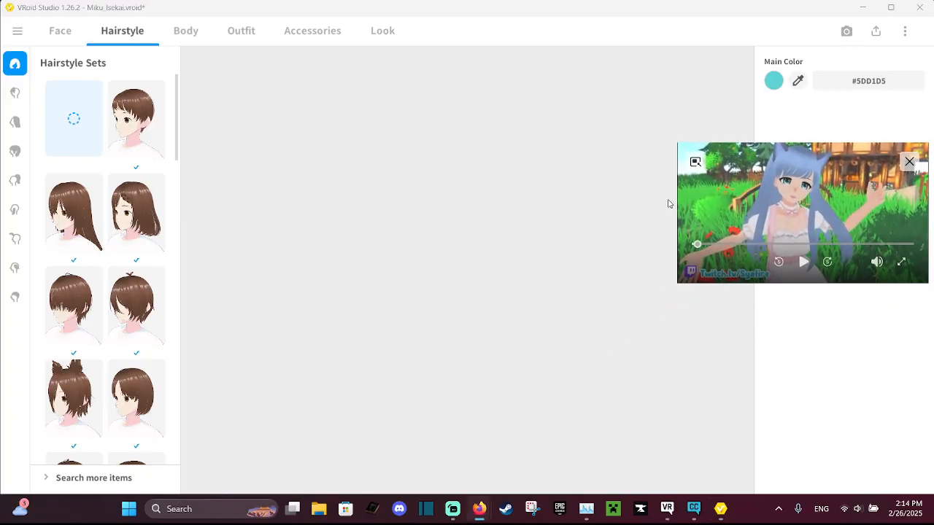
pyautogui.click(193, 32)
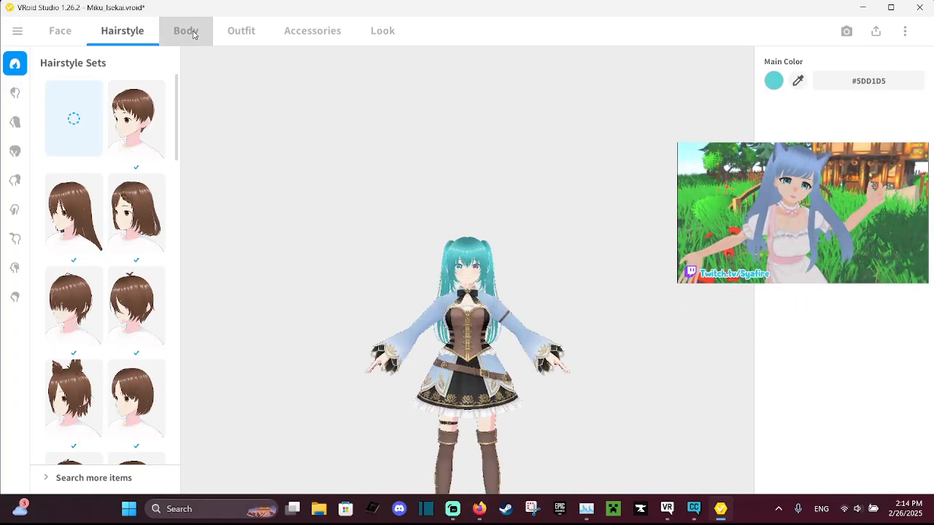
pyautogui.click(146, 31)
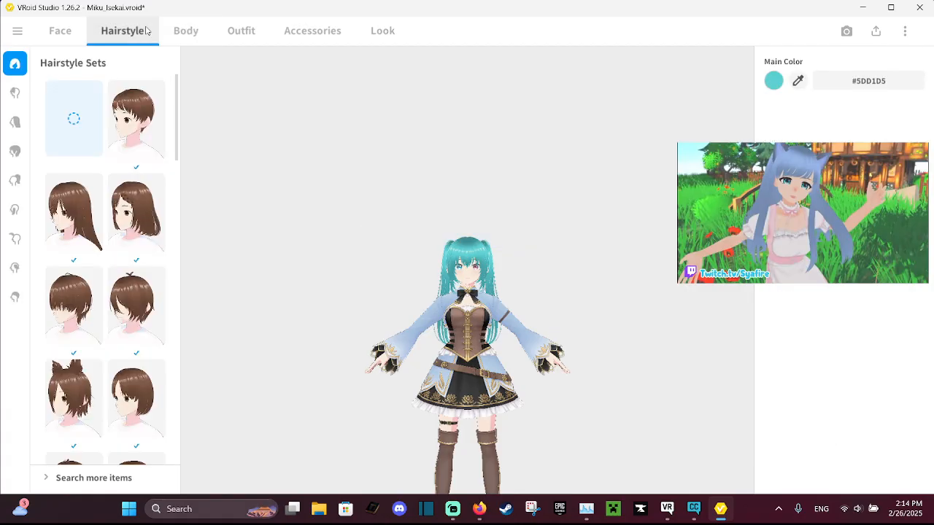
pyautogui.click(61, 33)
pyautogui.click(185, 32)
pyautogui.scroll(5, 470, 303)
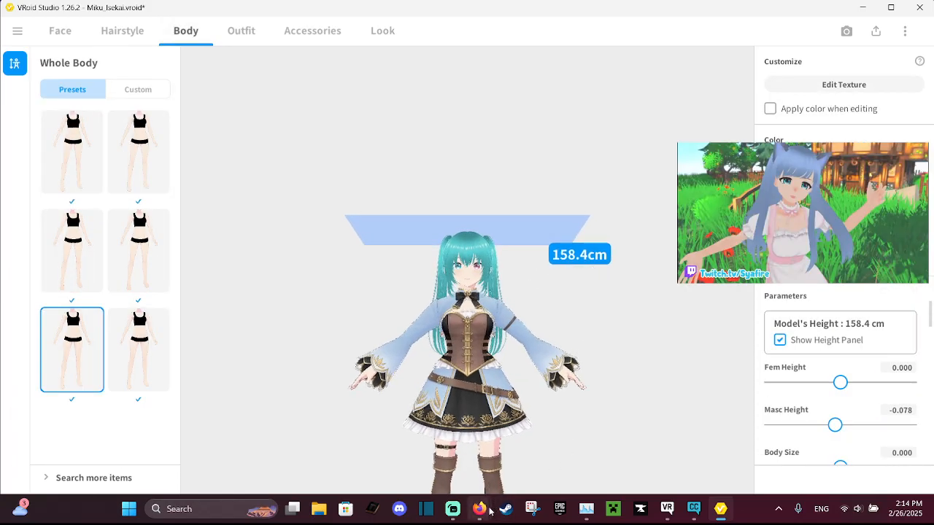
# Switch to the Firefox window with the tutorial and search Google for "cm to in" in a new tab
pyautogui.moveTo(488, 512)
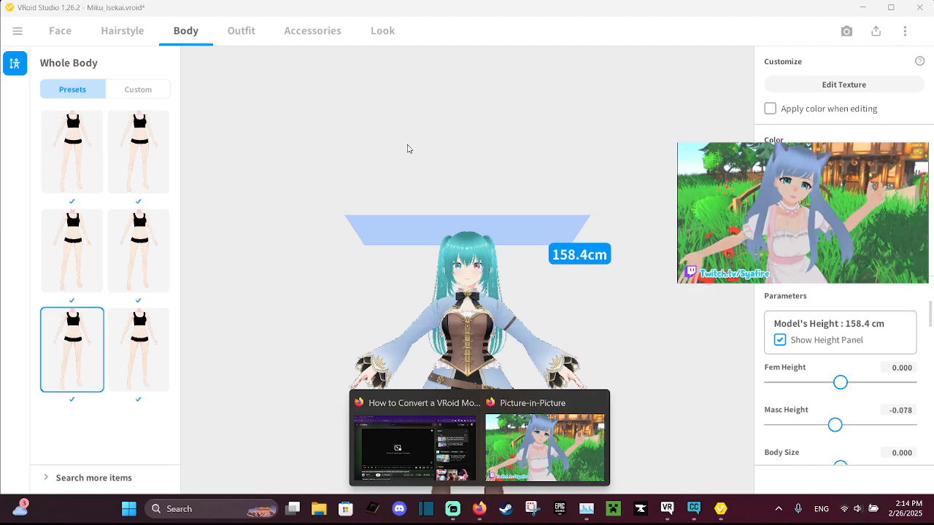
pyautogui.click(395, 424)
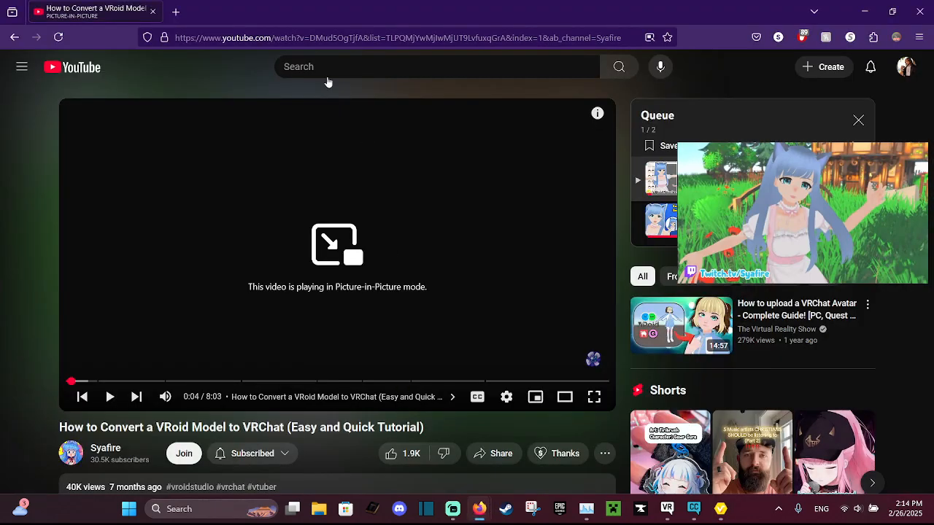
pyautogui.click(176, 13)
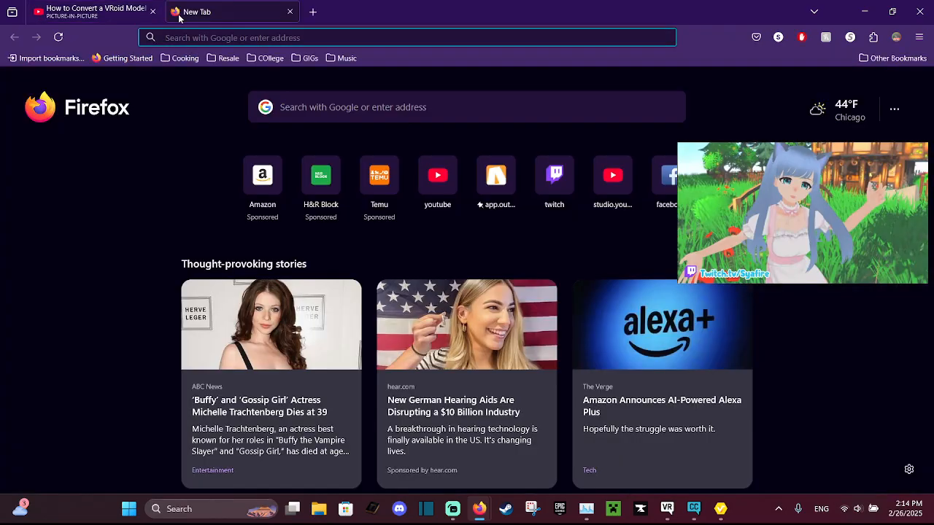
pyautogui.write('cm to in')
pyautogui.press('Return')
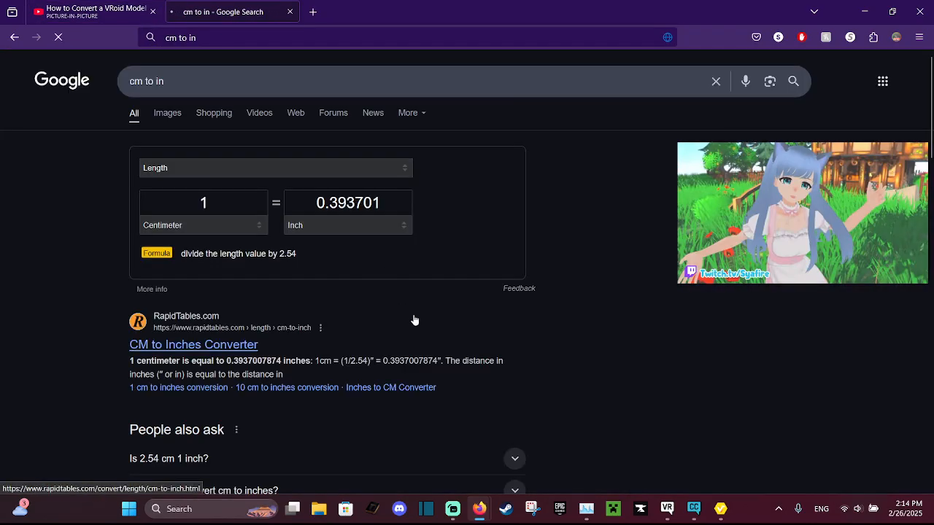
# Convert 154.8 centimetres to inches in Google's length converter
pyautogui.click(221, 201)
pyautogui.write('8.4')
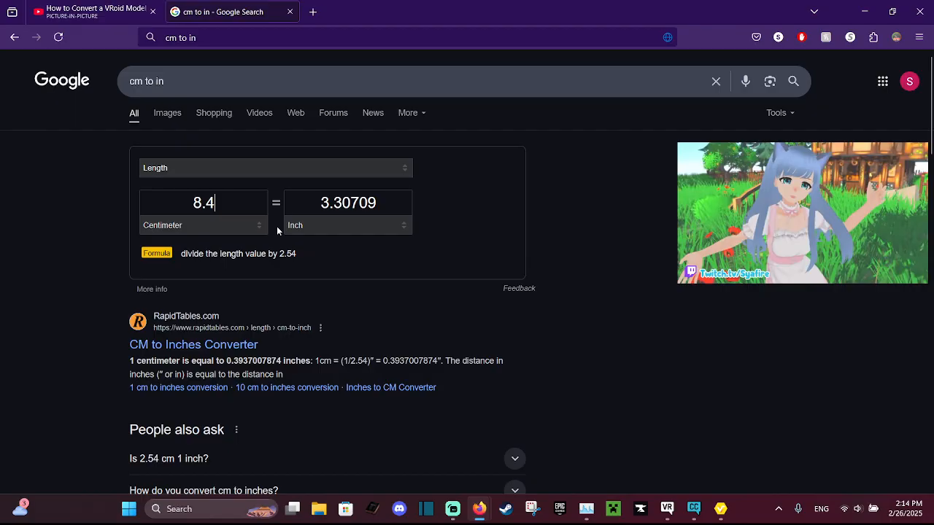
pyautogui.press('BackSpace')
pyautogui.press('BackSpace')
pyautogui.press('BackSpace')
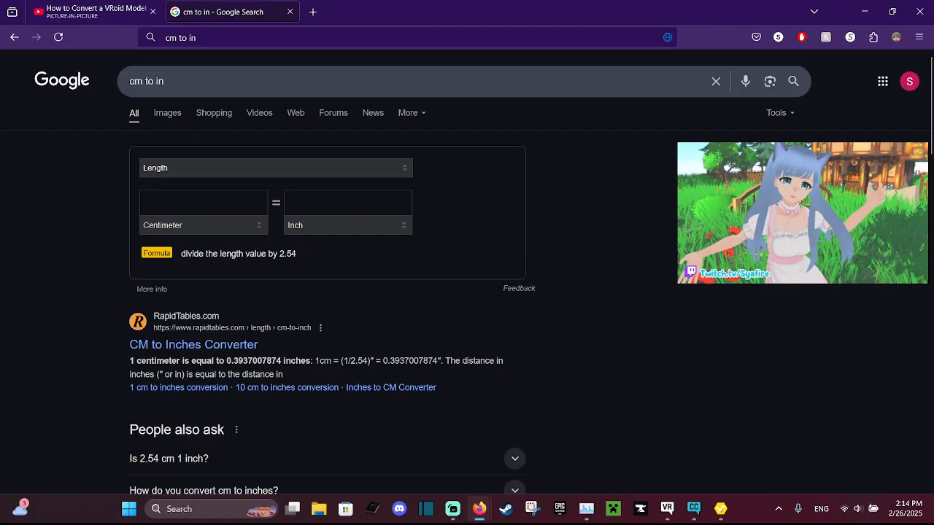
pyautogui.write('154.8')
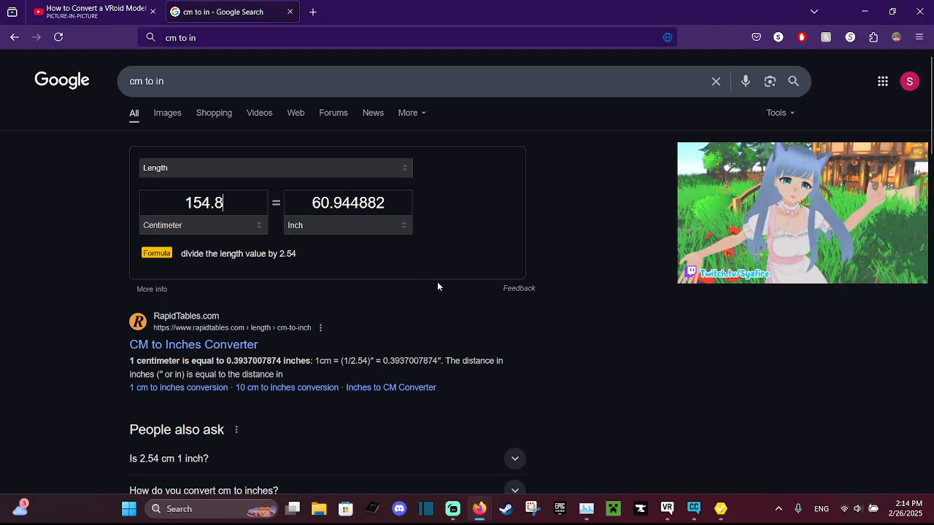
# Return to VRoid Studio and examine the model's height panel, full figure and face up close
pyautogui.click(722, 510)
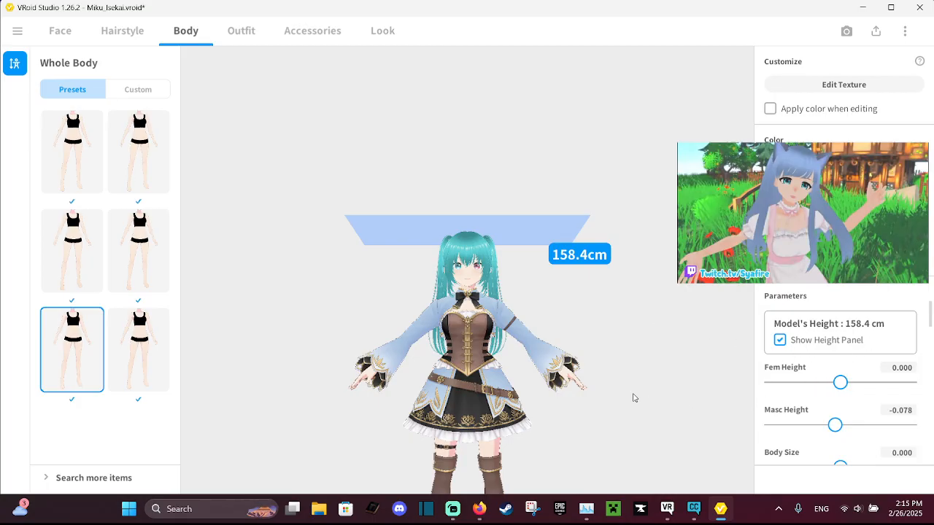
pyautogui.scroll(-5, 641, 383)
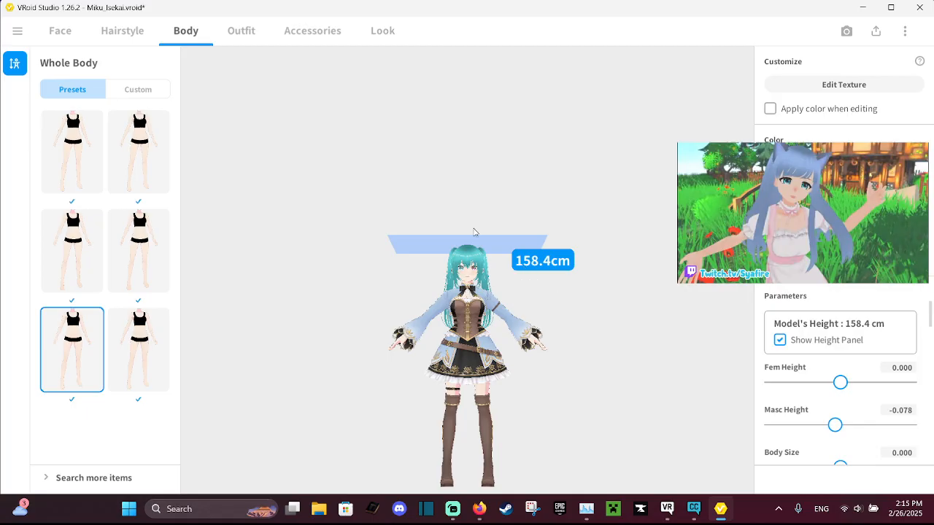
pyautogui.scroll(1, 470, 248)
pyautogui.scroll(5, 475, 275)
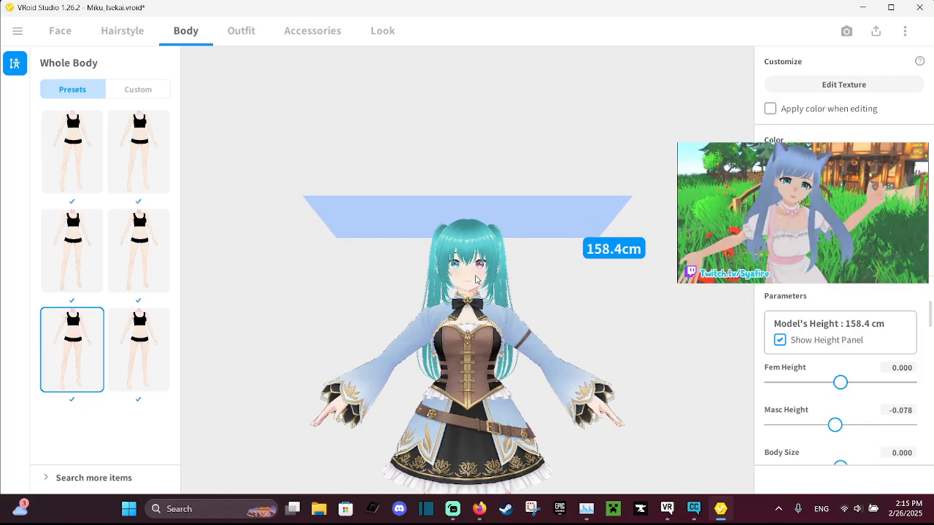
pyautogui.scroll(2, 475, 279)
pyautogui.scroll(5, 474, 279)
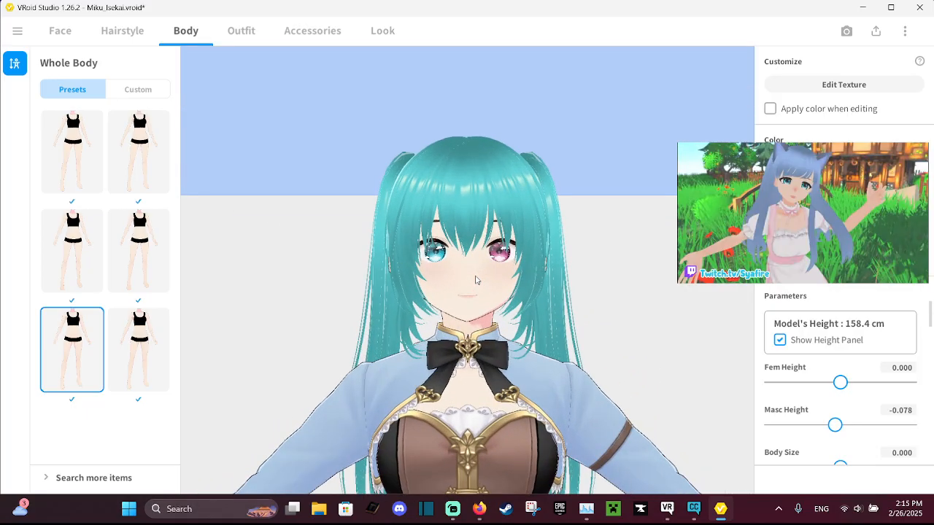
pyautogui.scroll(-2, 475, 279)
pyautogui.scroll(-6, 475, 279)
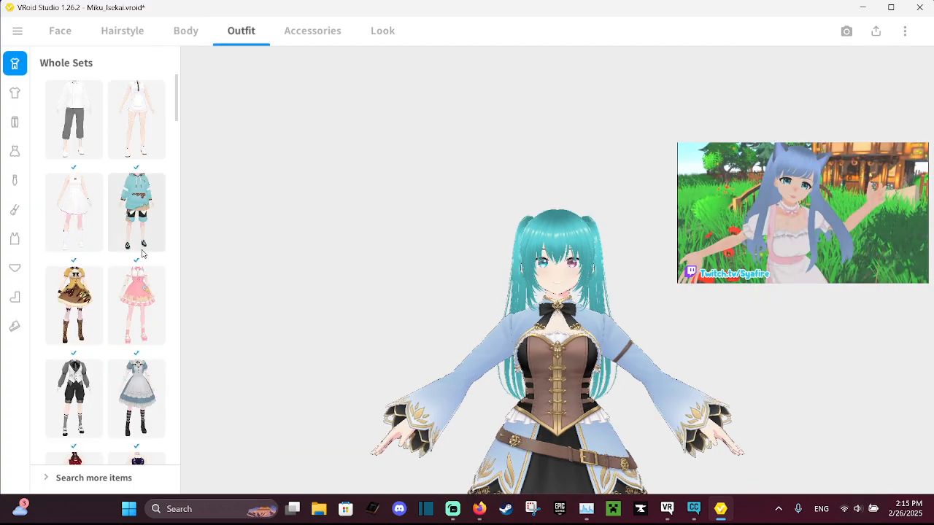
# Browse the whole outfit sets and dress the model in the black tactical set with the vest, gloves and thigh-high boots
pyautogui.scroll(-2, 140, 369)
pyautogui.scroll(-1, 139, 362)
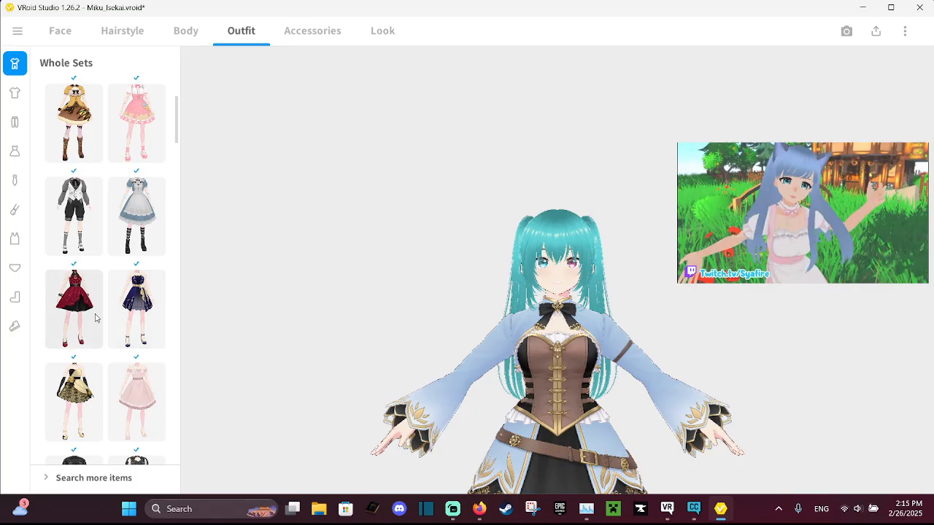
pyautogui.scroll(-4, 96, 326)
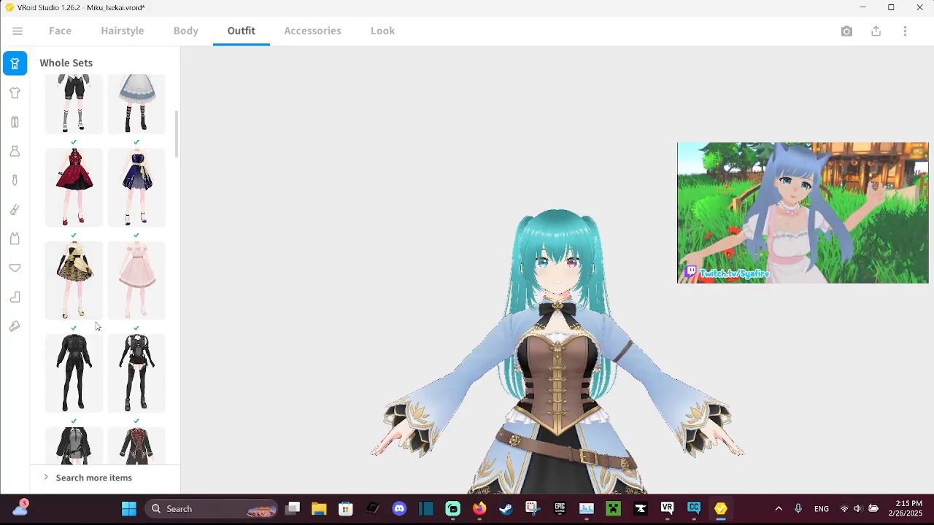
pyautogui.scroll(-5, 96, 326)
pyautogui.scroll(-8, 96, 326)
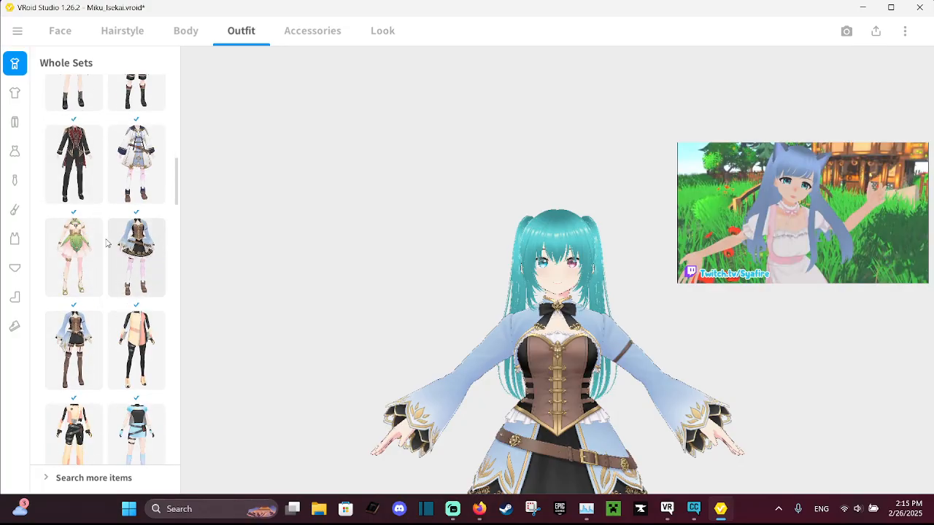
pyautogui.scroll(-5, 96, 368)
pyautogui.scroll(6, 96, 369)
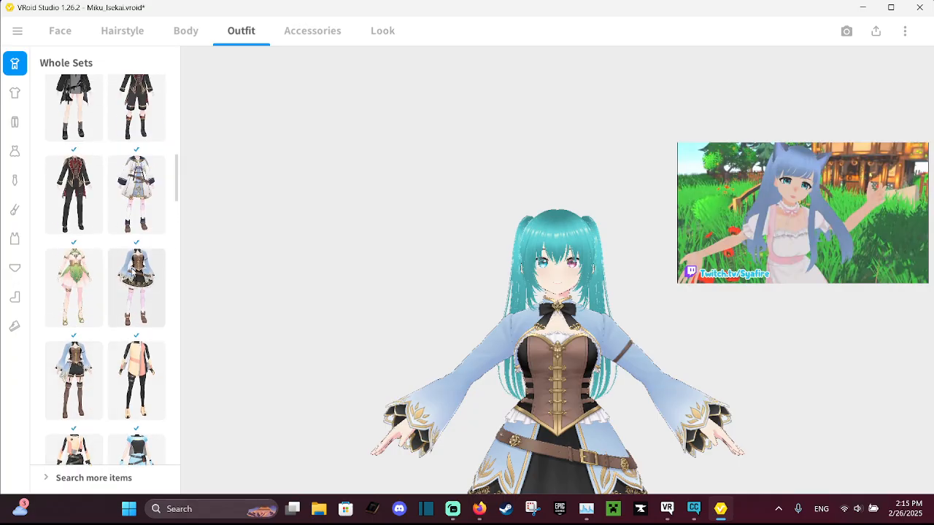
pyautogui.scroll(-3, 146, 298)
pyautogui.scroll(3, 147, 298)
pyautogui.scroll(4, 129, 276)
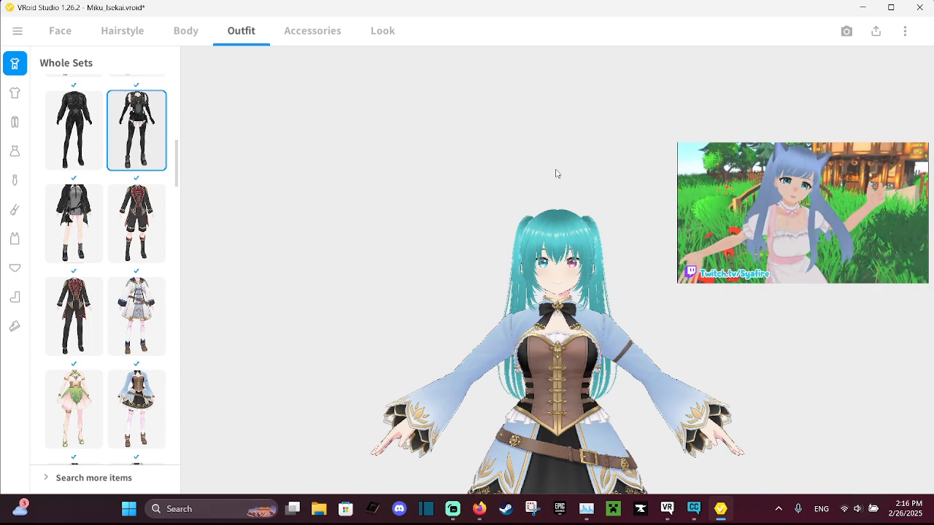
pyautogui.scroll(-3, 627, 263)
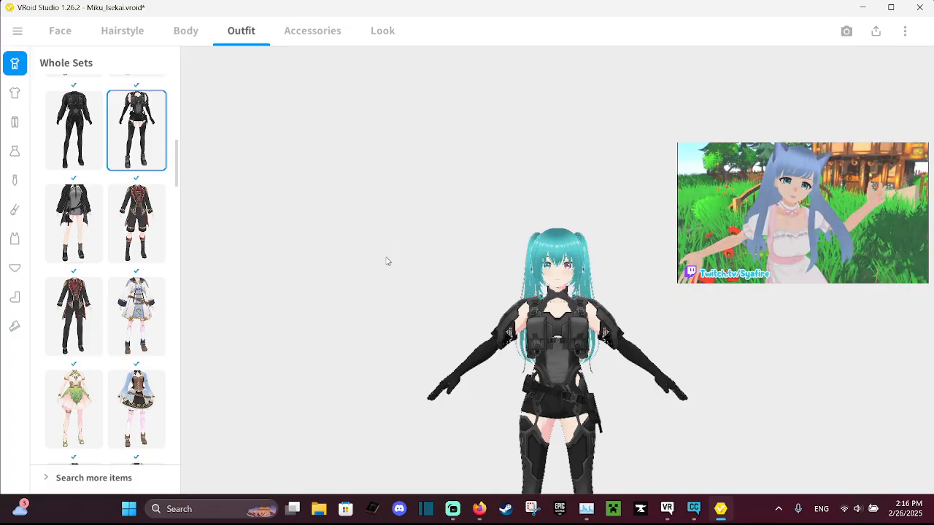
# Try on the black and light-blue crop-top set and the blue dress set with the brown corset from the whole outfit sets
pyautogui.scroll(-1, 168, 304)
pyautogui.scroll(-8, 164, 303)
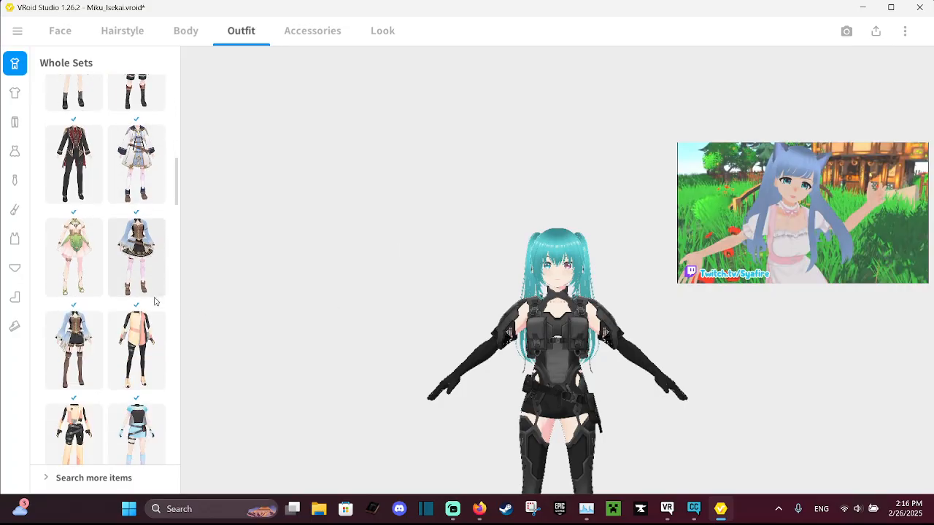
pyautogui.scroll(-2, 154, 301)
pyautogui.click(69, 357)
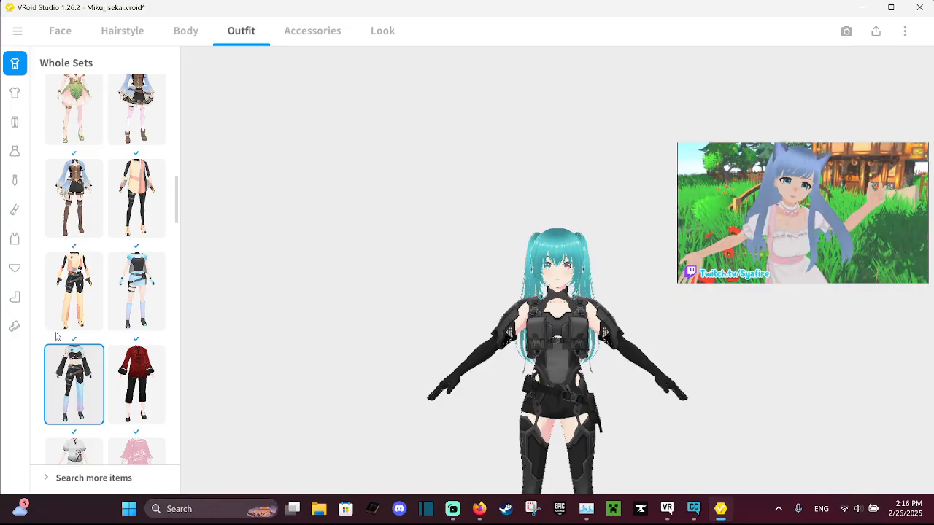
pyautogui.scroll(-5, 86, 328)
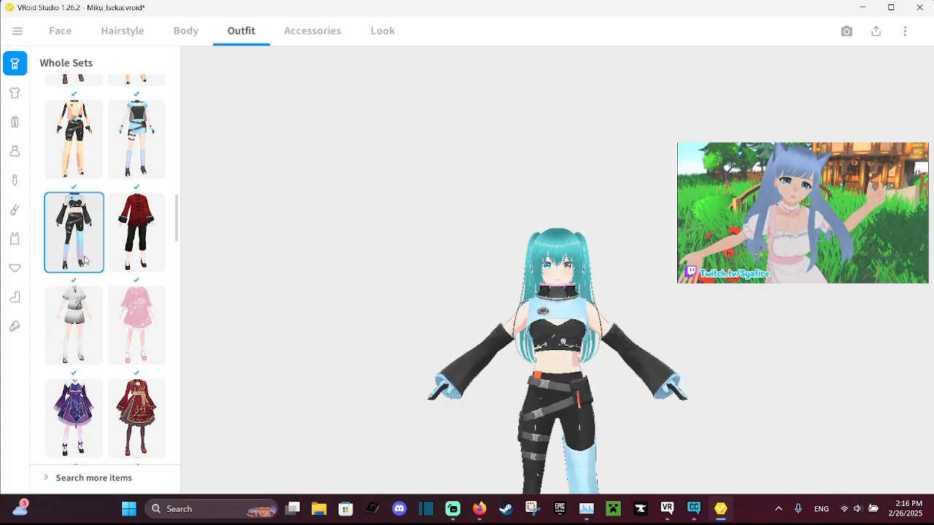
pyautogui.scroll(-4, 84, 260)
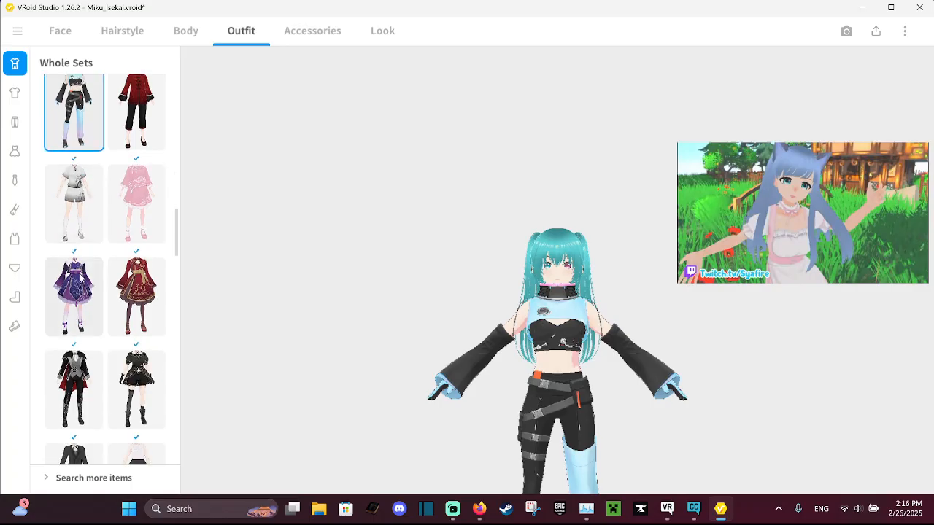
pyautogui.scroll(15, 81, 277)
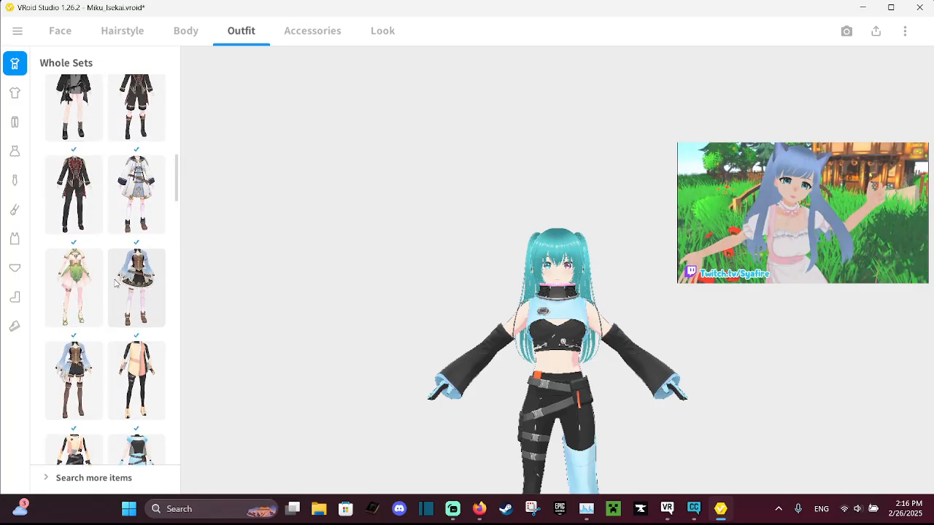
pyautogui.click(130, 272)
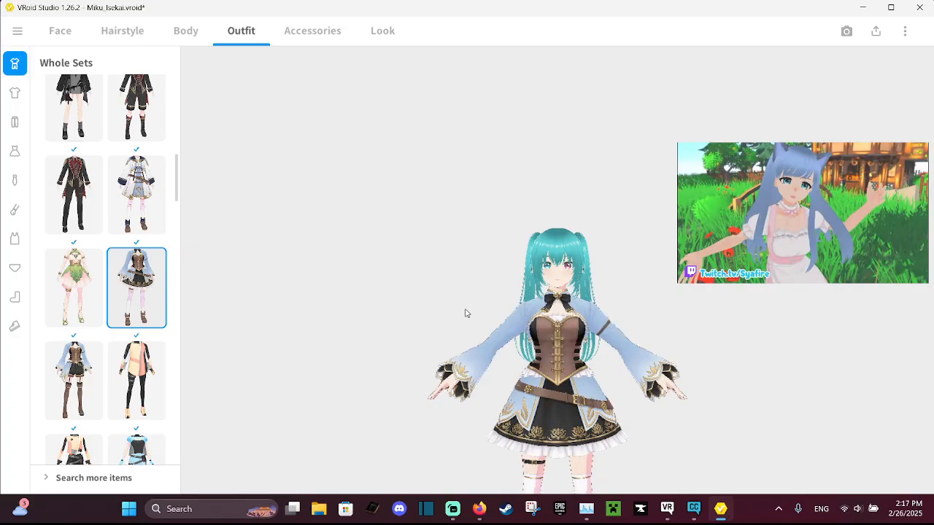
# Leave the Miku_Isekai model without saving its edits and return to the model selection
pyautogui.click(72, 34)
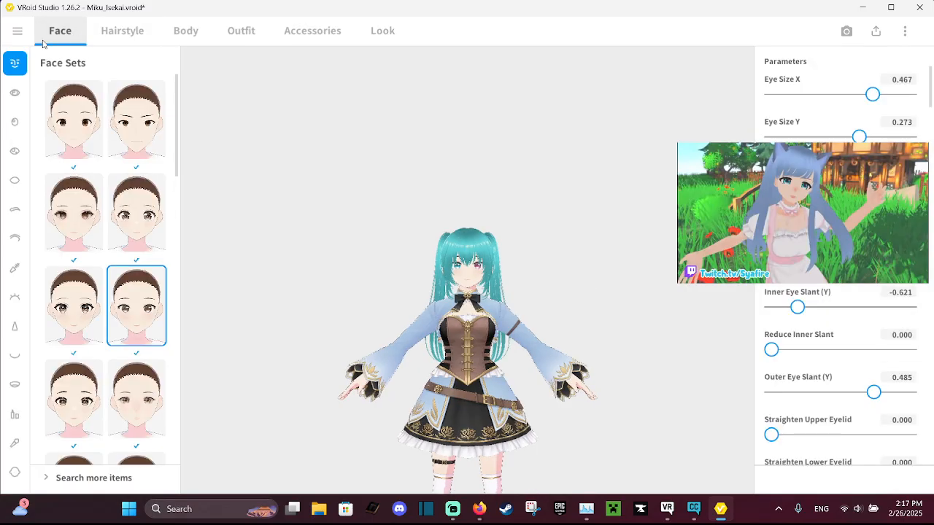
pyautogui.click(18, 31)
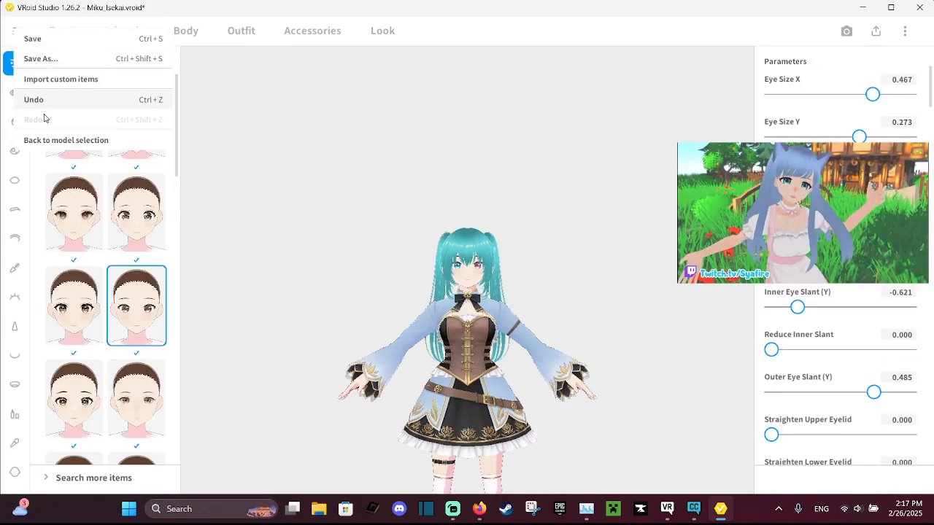
pyautogui.click(44, 140)
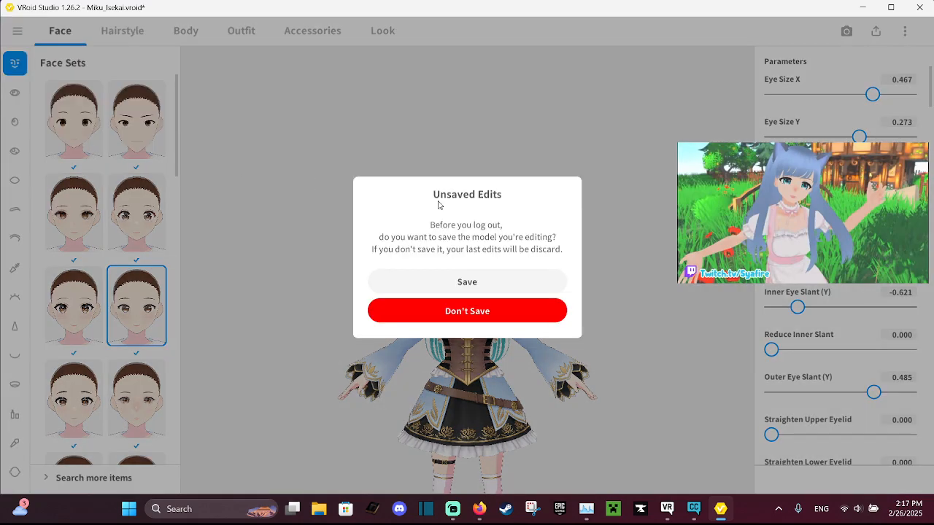
pyautogui.click(461, 309)
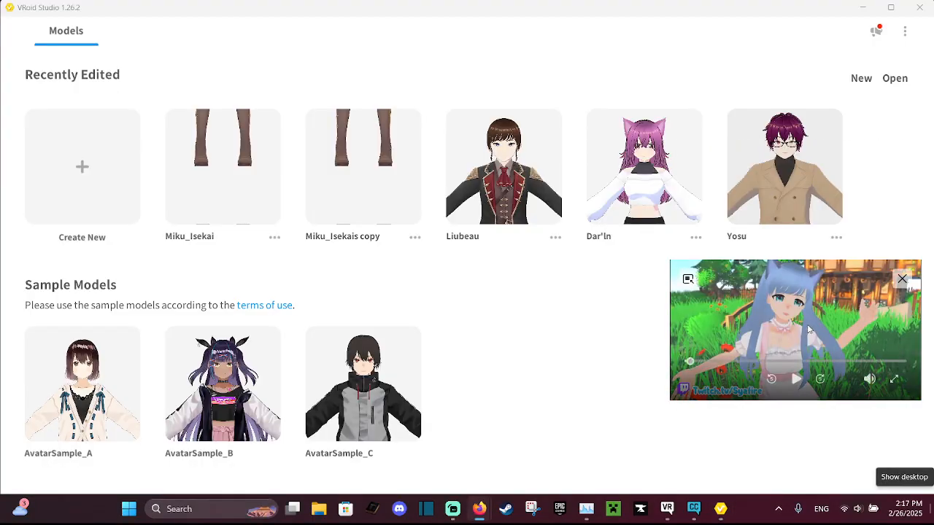
pyautogui.moveTo(808, 330)
pyautogui.mouseDown()
pyautogui.moveTo(820, 303)
pyautogui.moveTo(814, 326)
pyautogui.mouseUp()
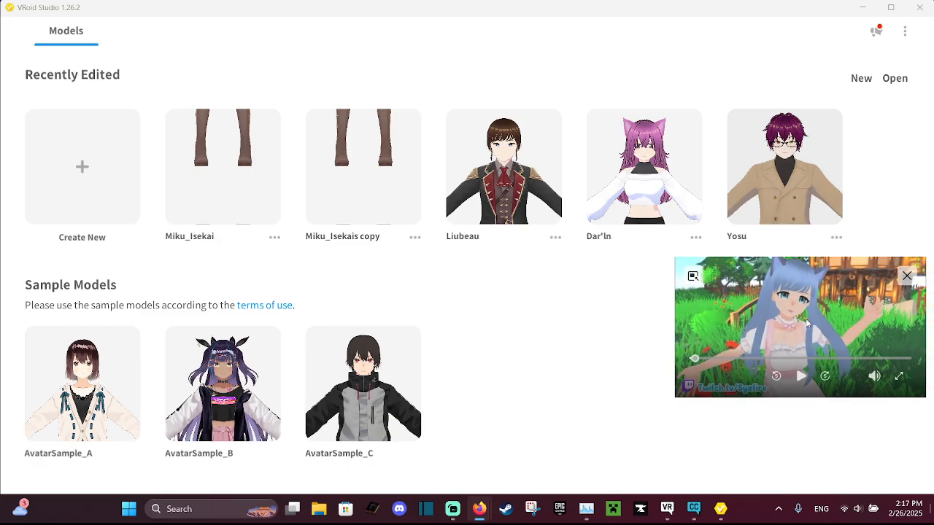
# Open the Dar'ln model and check the system's memory use in Task Manager while it loads
pyautogui.click(648, 188)
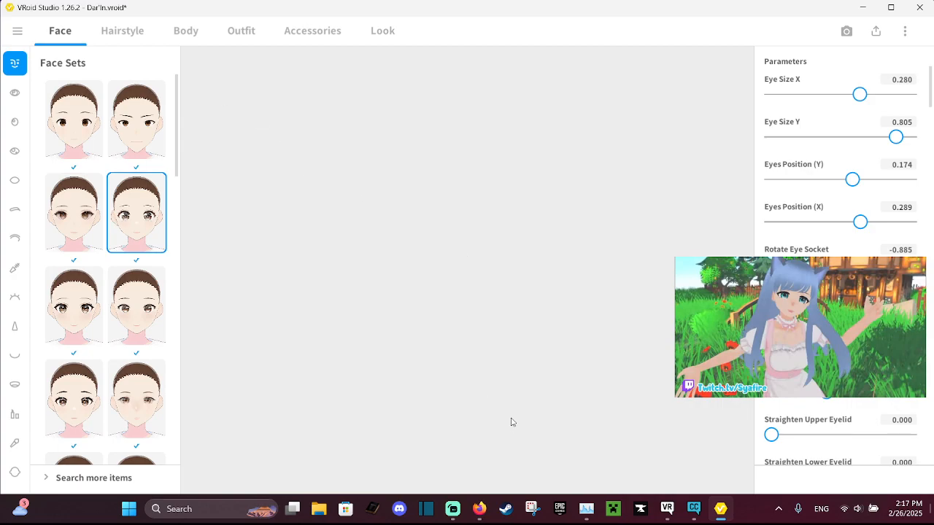
pyautogui.click(585, 509)
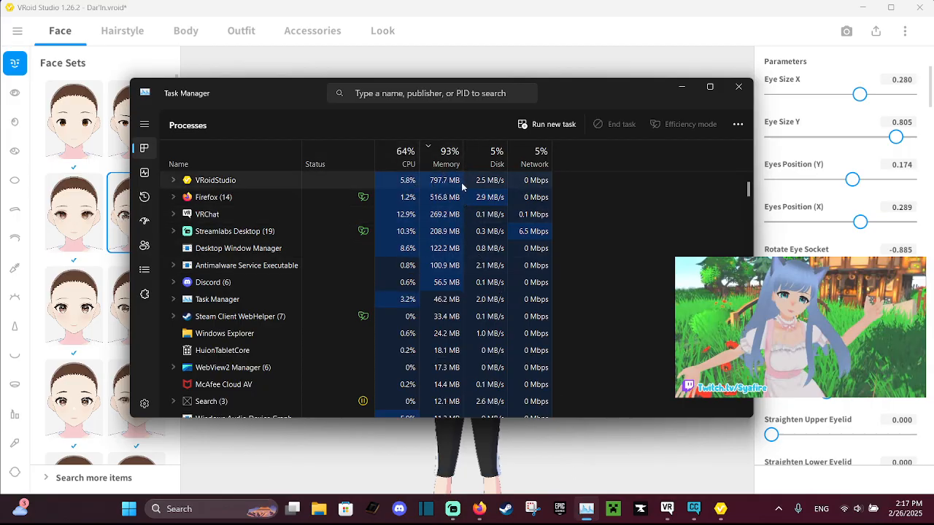
pyautogui.click(689, 92)
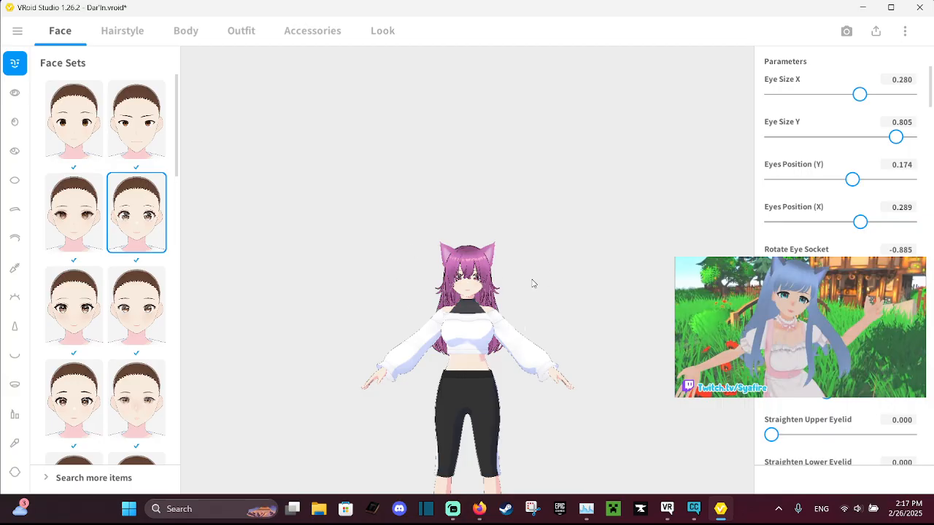
# Examine the Dar'ln model's body height and full figure, and look briefly at its outfit sets
pyautogui.click(208, 36)
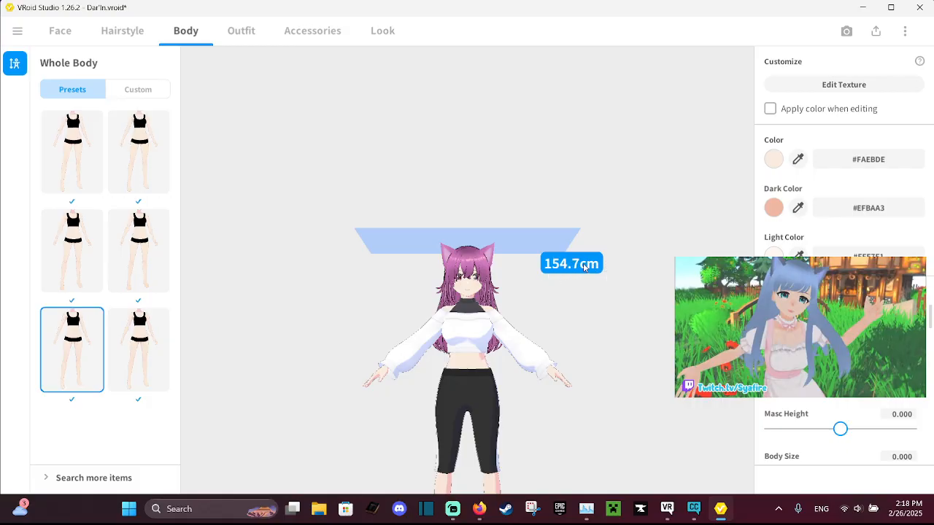
pyautogui.click(266, 39)
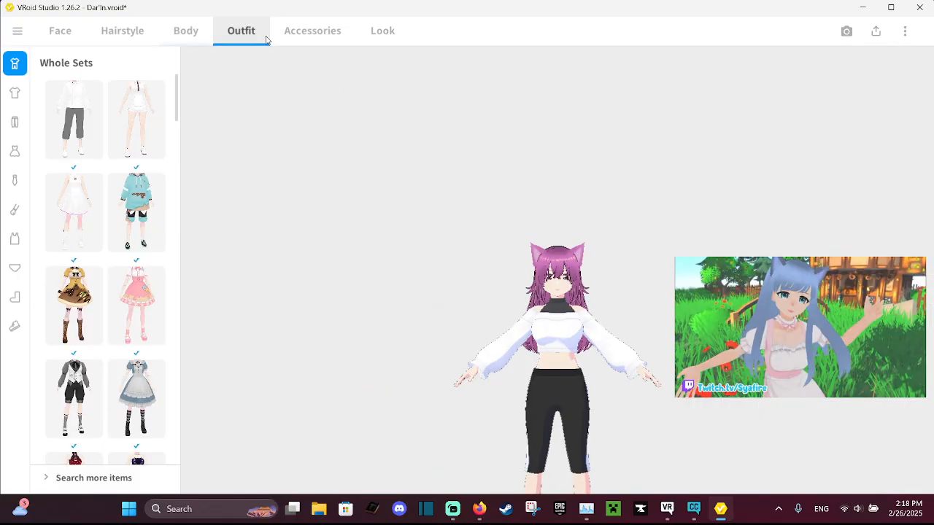
pyautogui.click(187, 35)
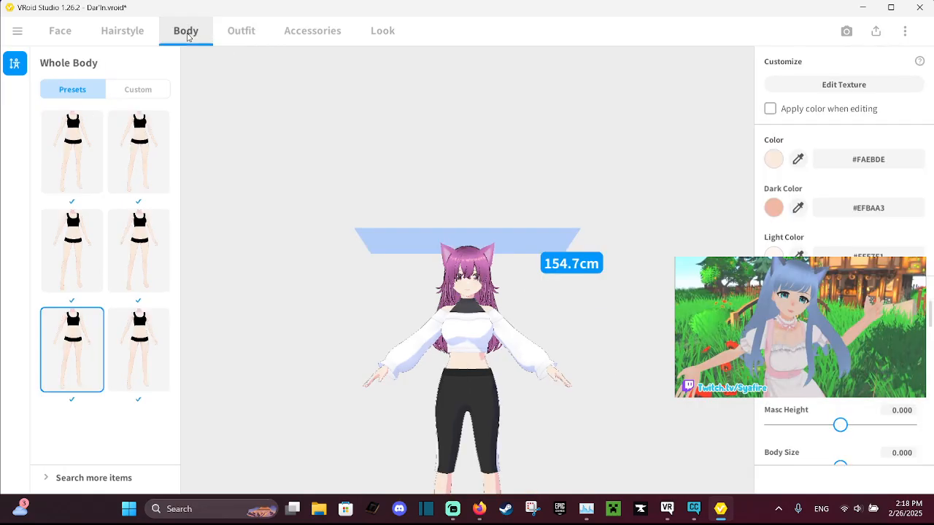
pyautogui.scroll(-3, 609, 216)
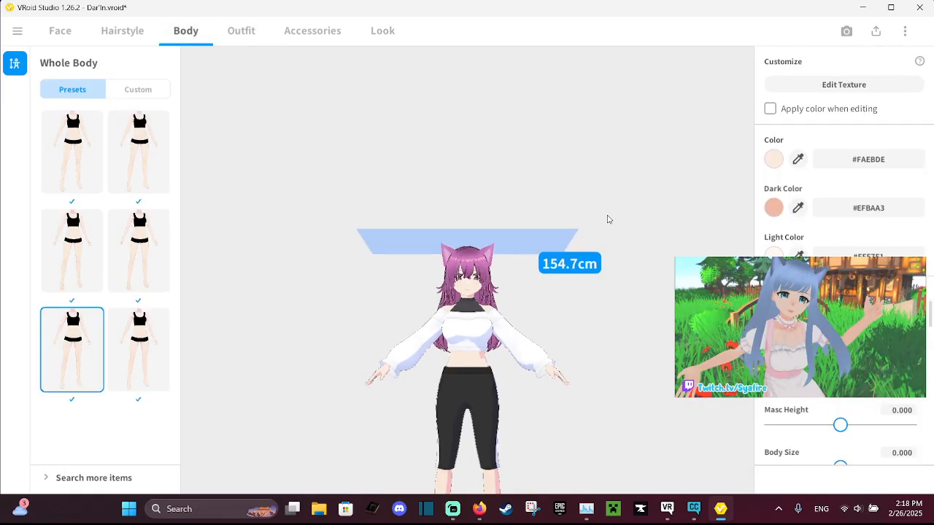
pyautogui.scroll(-2, 607, 219)
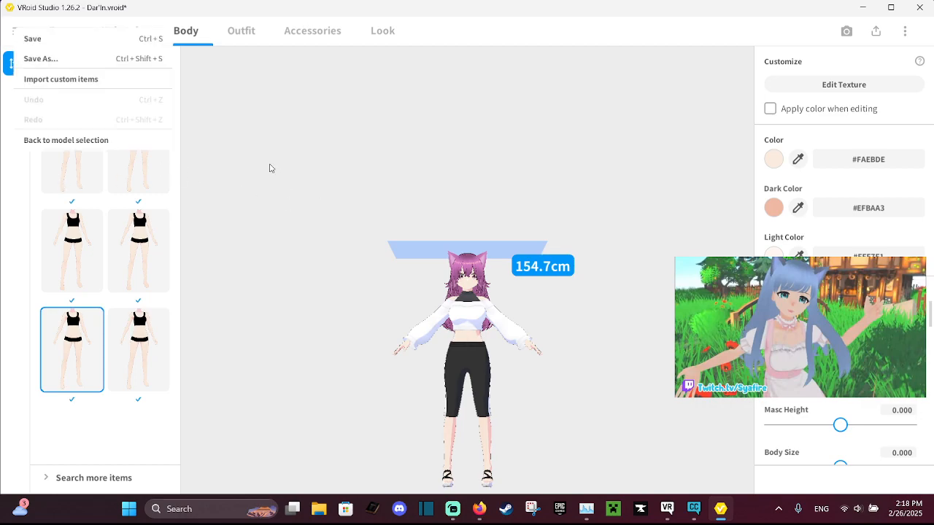
# Leave the Dar'ln model without saving and create a new model from the Masc base
pyautogui.click(133, 139)
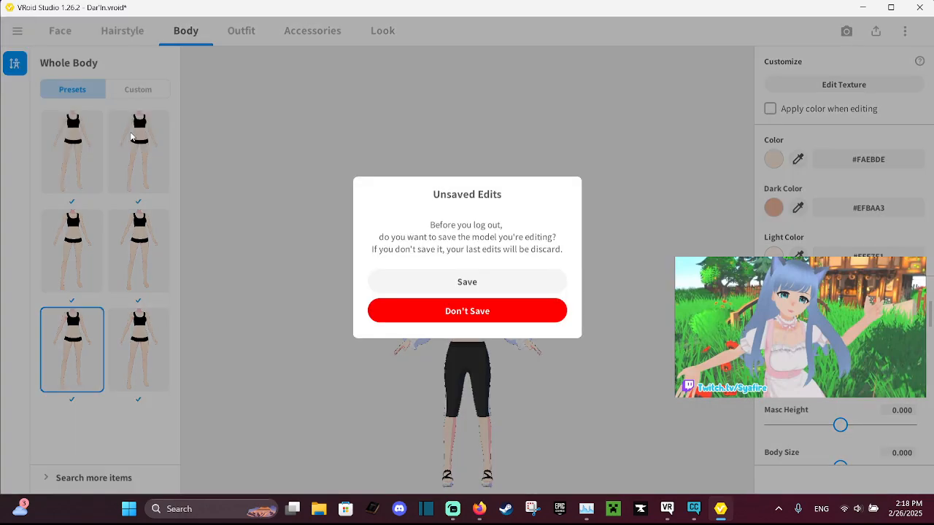
pyautogui.click(551, 318)
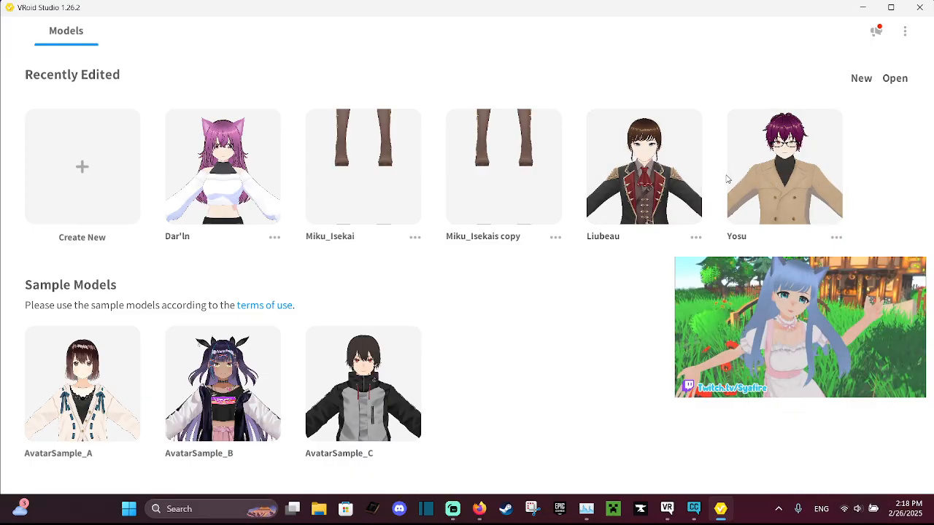
pyautogui.click(117, 155)
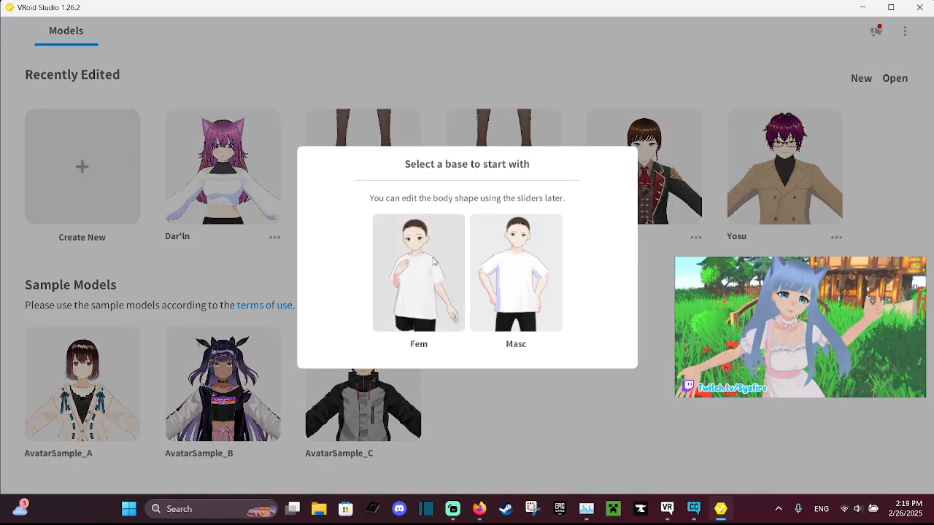
pyautogui.click(540, 252)
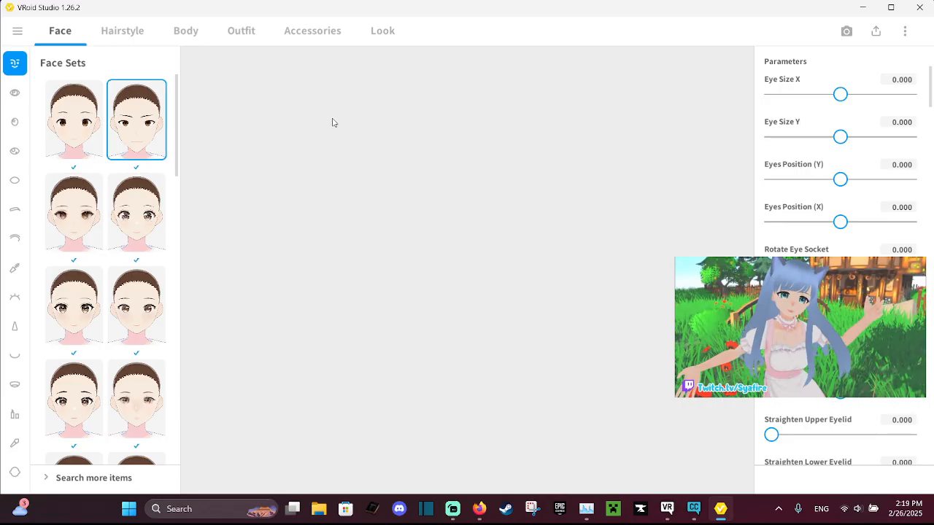
# Browse the face sets and try the worried-looking face with spiral eyes on the new model, viewed up close
pyautogui.scroll(-1, 142, 193)
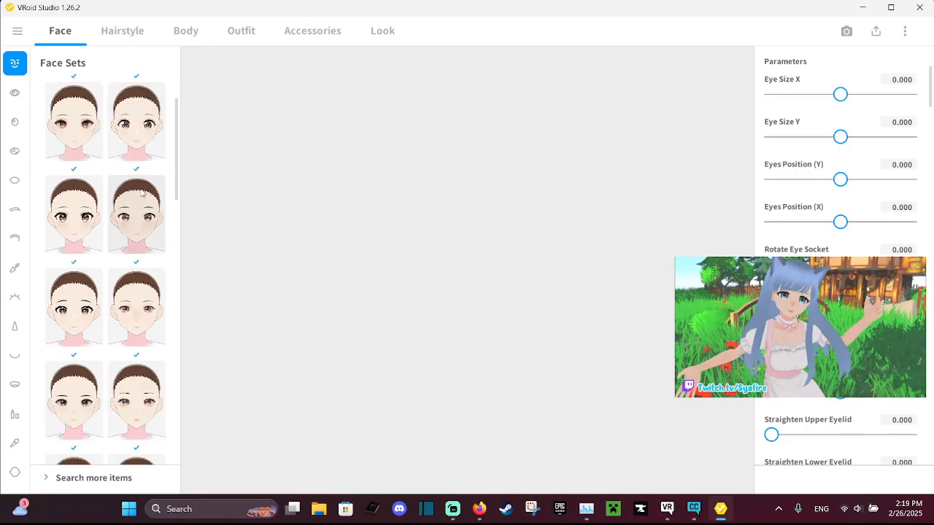
pyautogui.scroll(-1, 142, 193)
pyautogui.scroll(1, 316, 149)
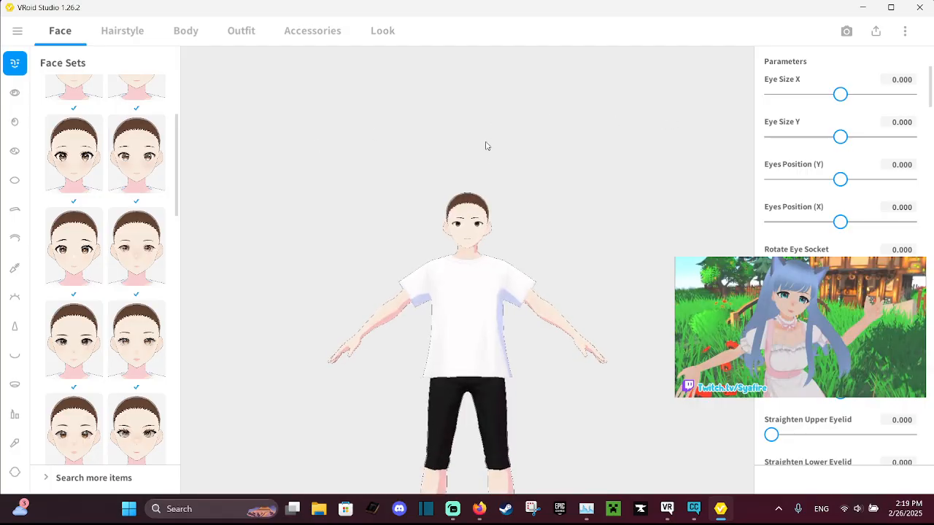
pyautogui.scroll(5, 517, 196)
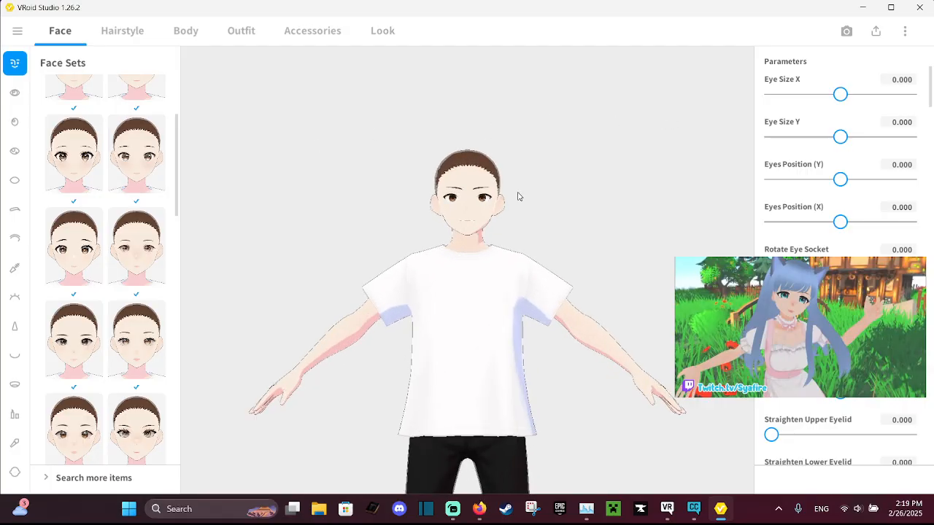
pyautogui.click(146, 121)
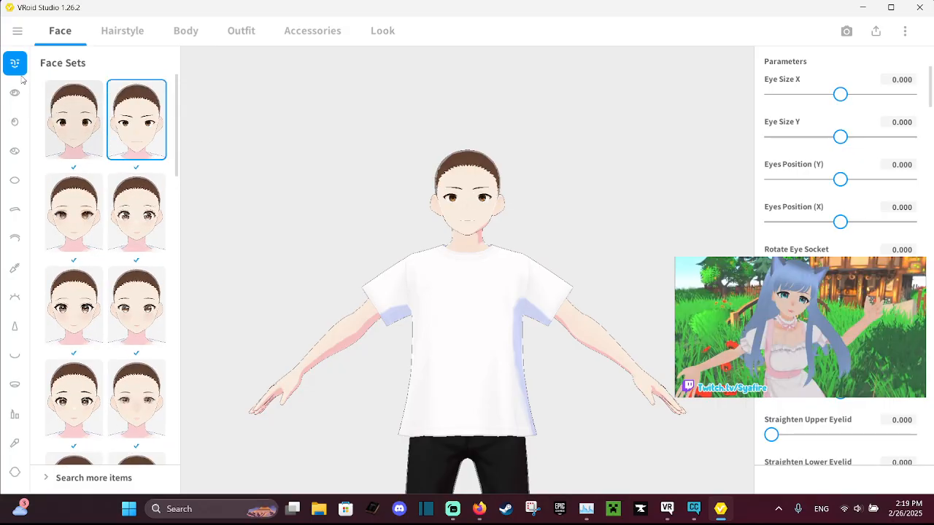
pyautogui.scroll(-3, 83, 111)
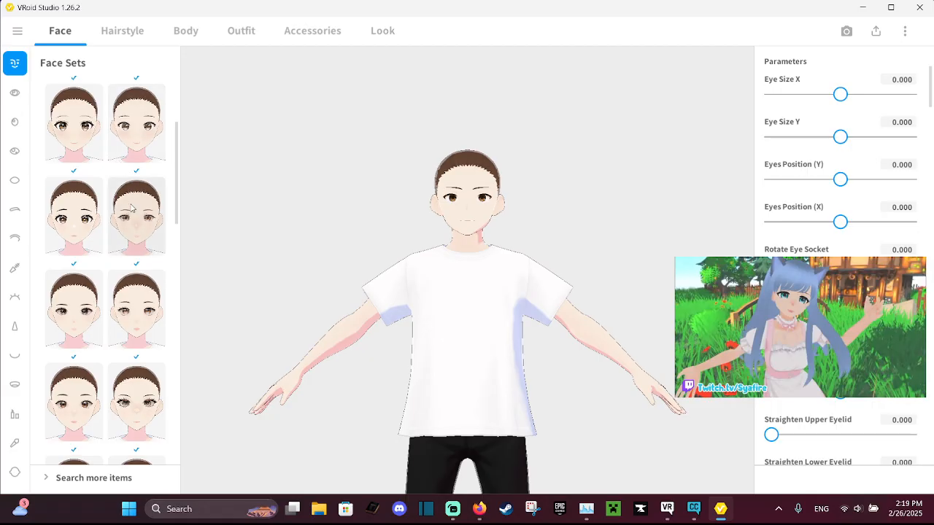
pyautogui.scroll(-1, 140, 225)
pyautogui.scroll(-3, 140, 224)
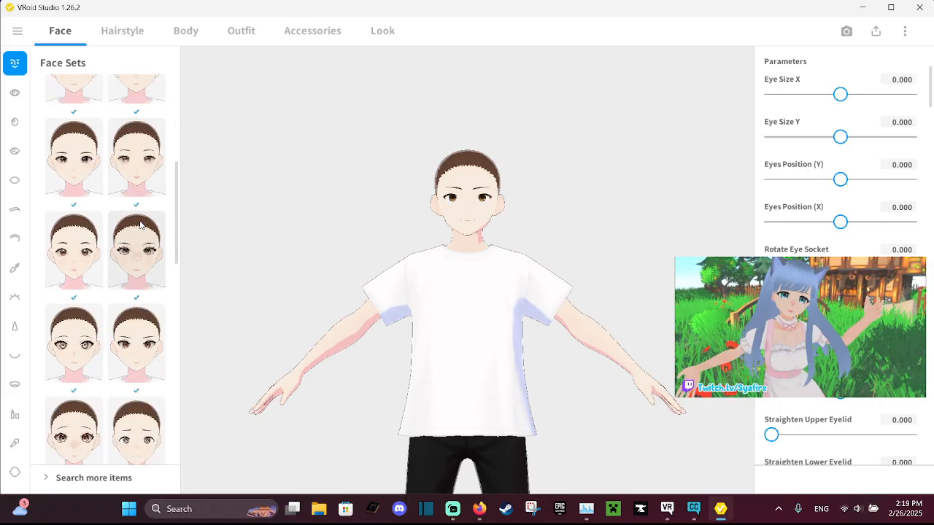
pyautogui.scroll(-2, 140, 224)
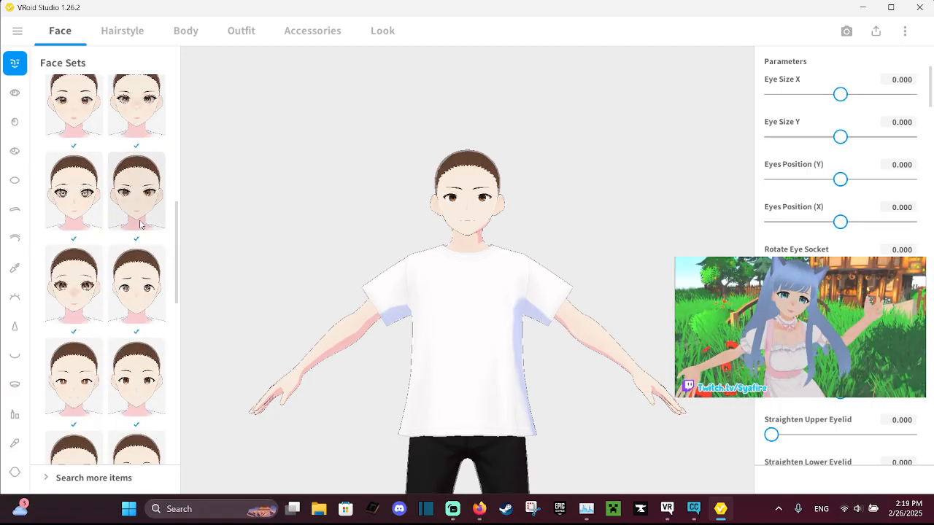
pyautogui.click(137, 284)
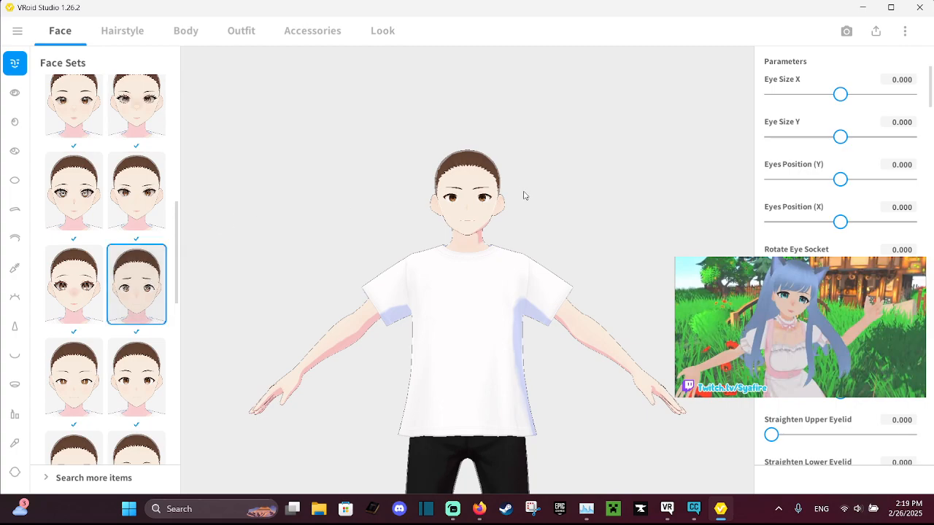
pyautogui.scroll(2, 490, 188)
pyautogui.scroll(2, 490, 188)
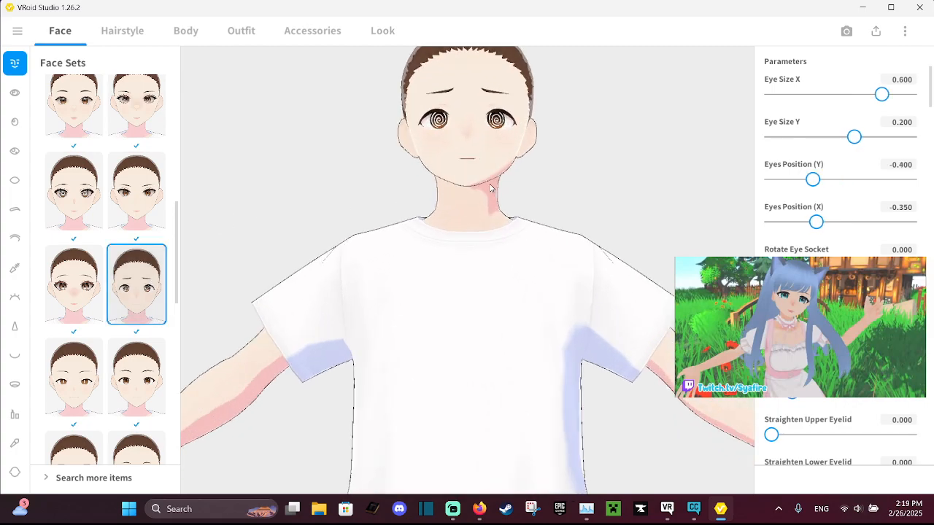
# Try the narrow-eyed face set with light-brown irises, and apply the softer brown-eyed face set with thin arched brows
pyautogui.scroll(-2, 135, 294)
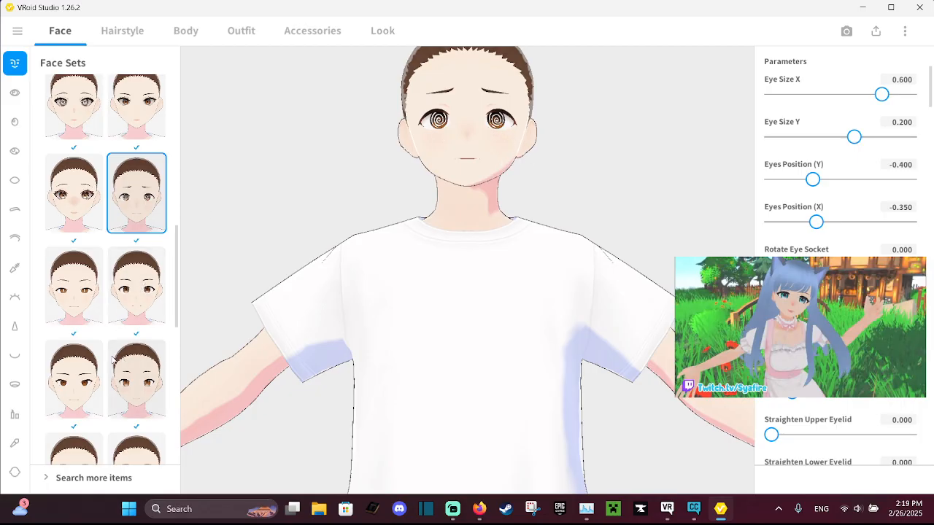
pyautogui.click(81, 360)
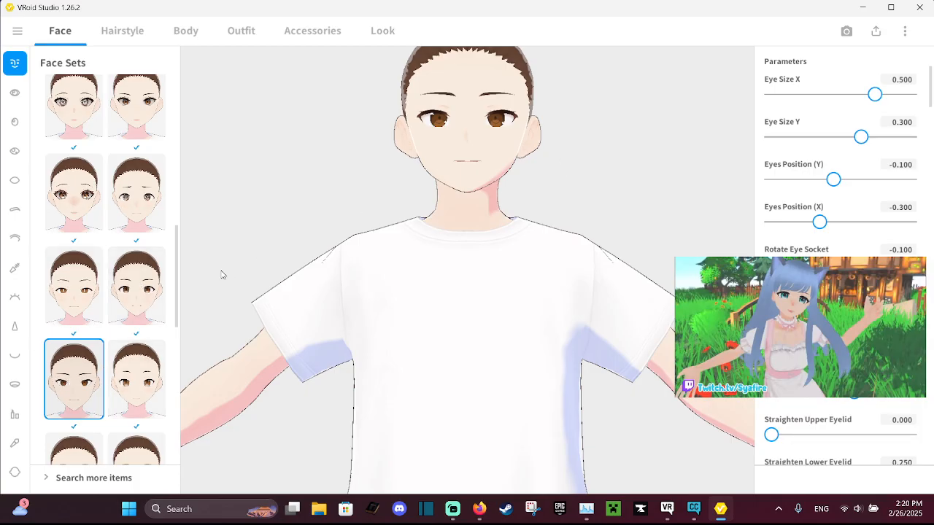
pyautogui.click(157, 285)
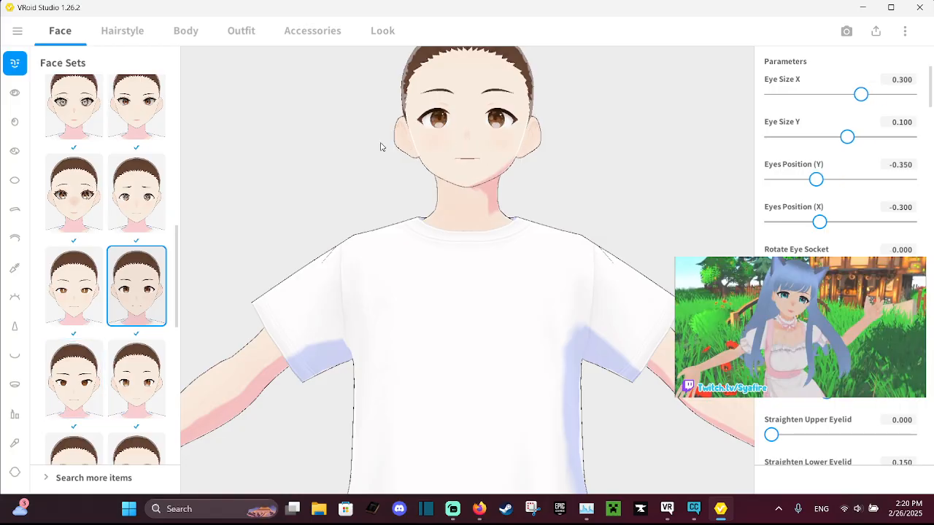
# Try the face set with tall brown eyes and thin straight brows, and another with large lashed eyes and blushed cheeks
pyautogui.scroll(-1, 68, 283)
pyautogui.scroll(-3, 68, 282)
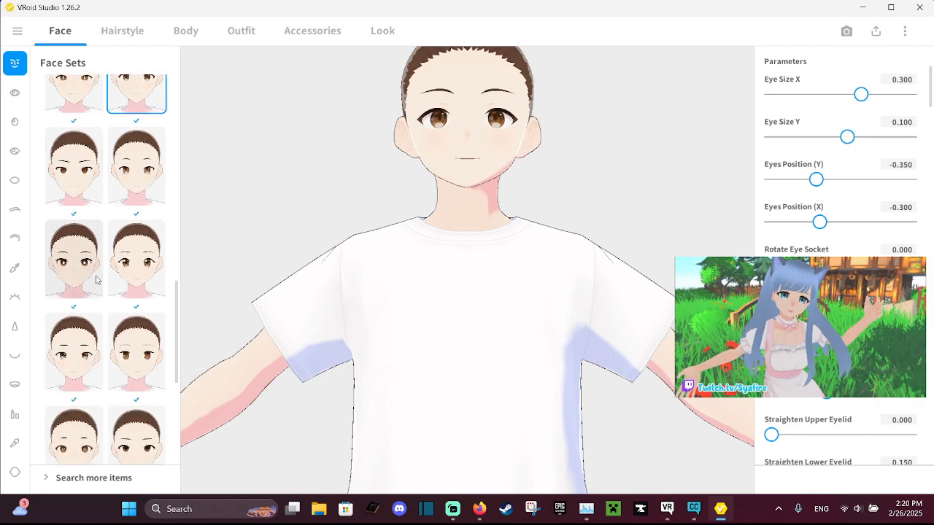
pyautogui.click(146, 343)
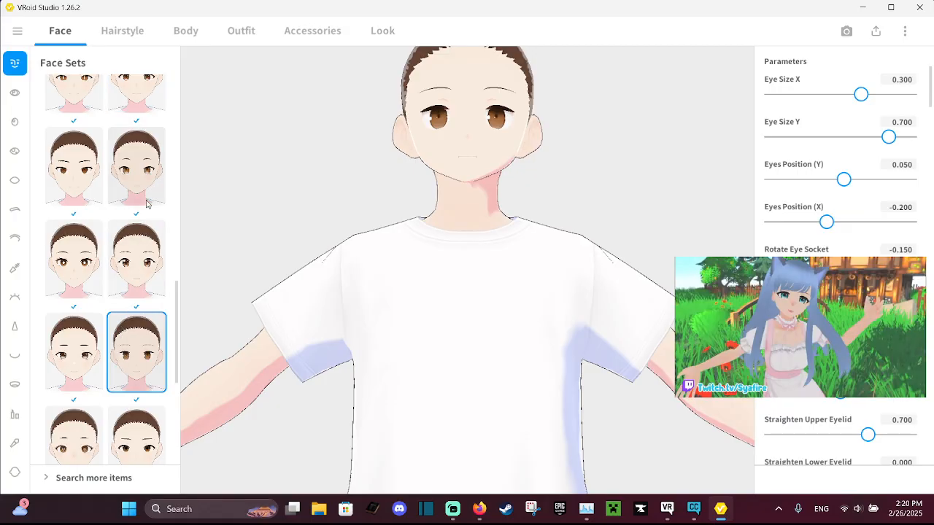
pyautogui.scroll(-1, 146, 204)
pyautogui.scroll(-3, 144, 211)
pyautogui.scroll(-1, 146, 212)
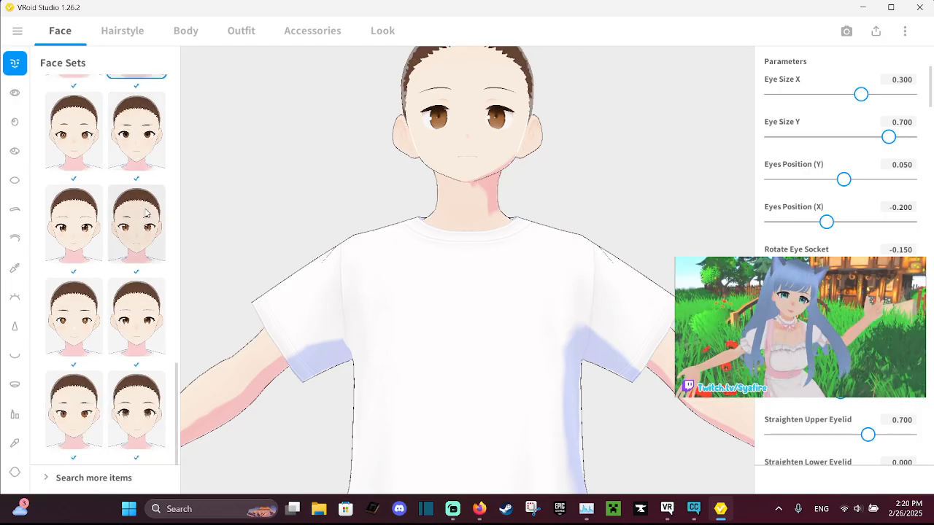
pyautogui.scroll(5, 145, 212)
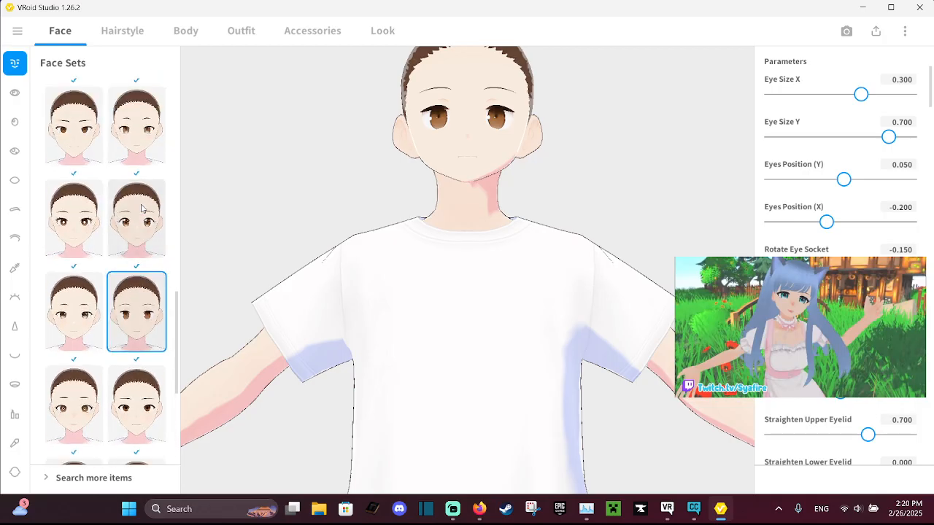
pyautogui.click(143, 188)
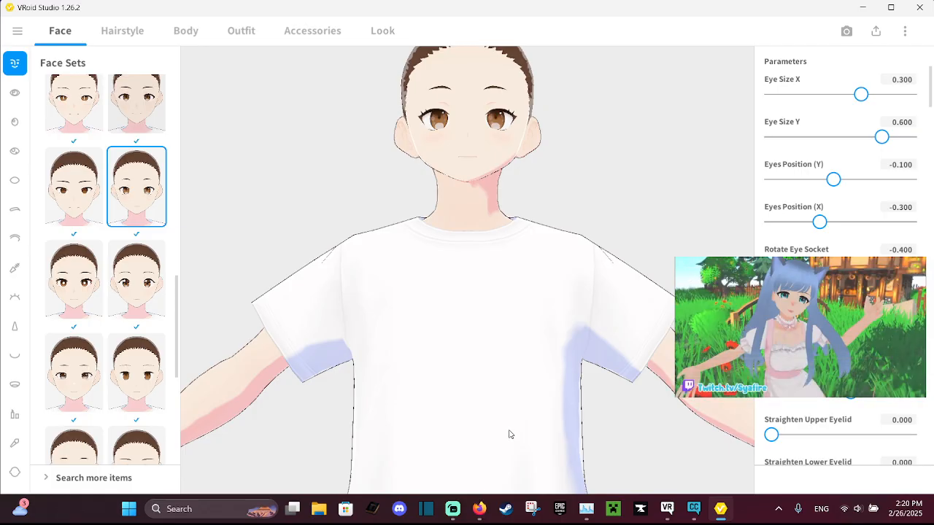
# Check the live stream in Streamlabs Desktop and switch back to VRoid Studio
pyautogui.click(452, 509)
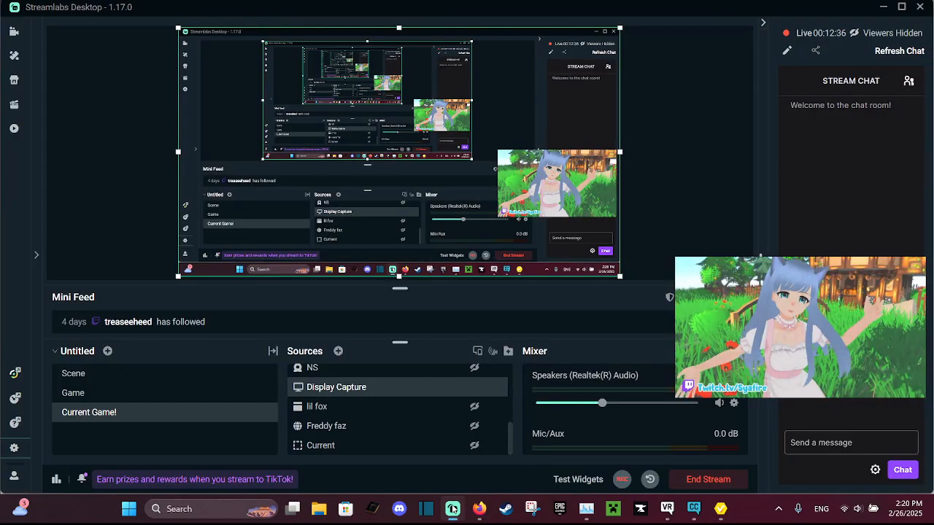
pyautogui.click(452, 508)
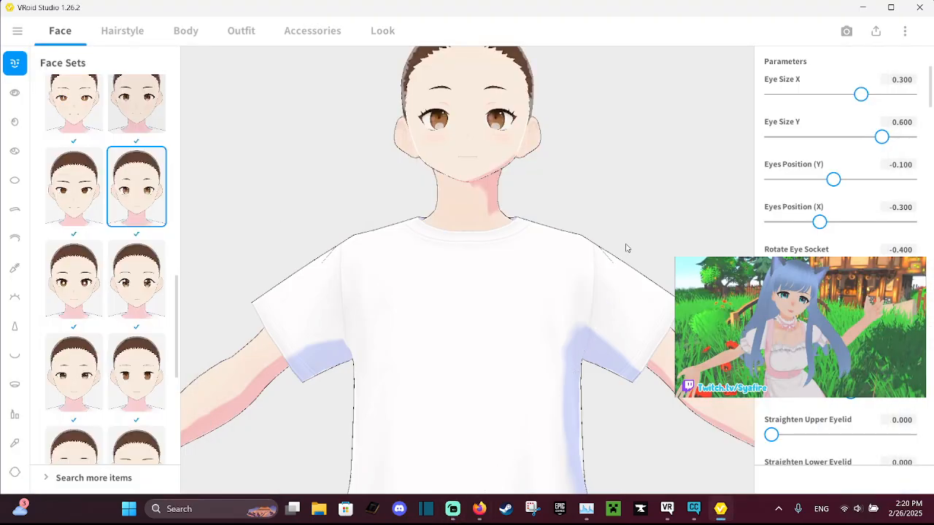
# Reapply the softer brown-eyed face set with thin arched brows and view the model's upper body
pyautogui.click(147, 185)
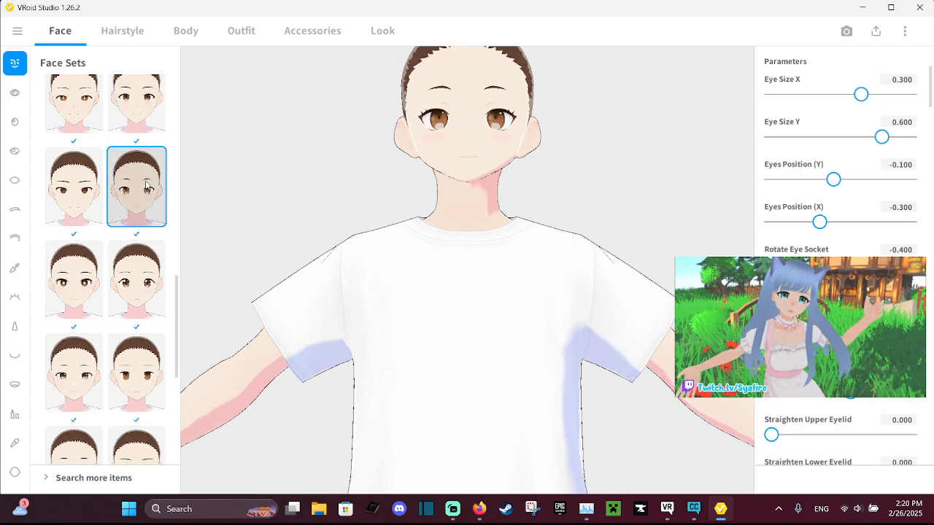
pyautogui.click(149, 179)
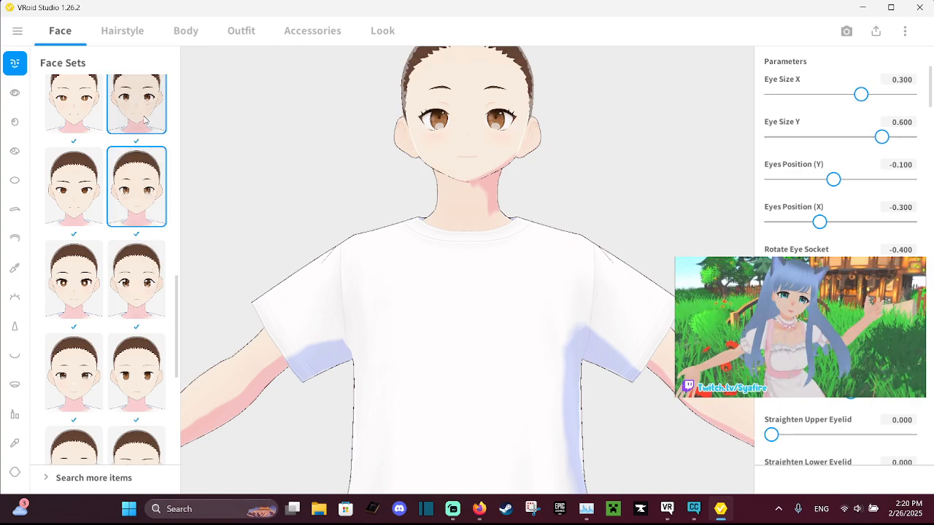
pyautogui.click(143, 194)
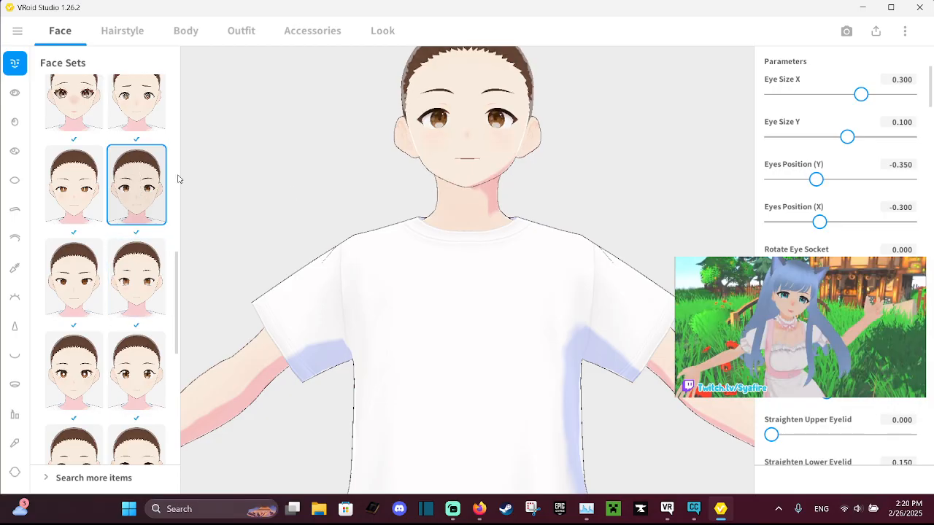
pyautogui.scroll(-5, 371, 242)
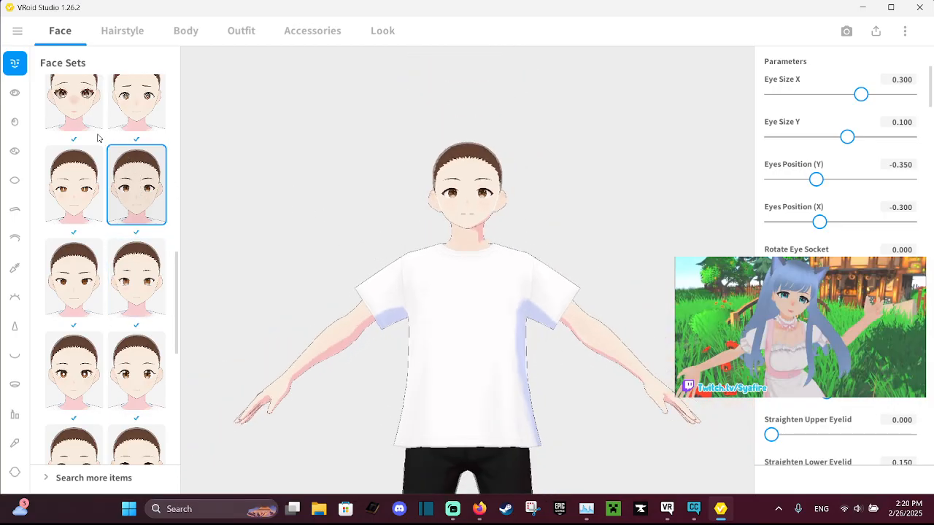
# Look over the eye sets and open the iris presets
pyautogui.click(23, 95)
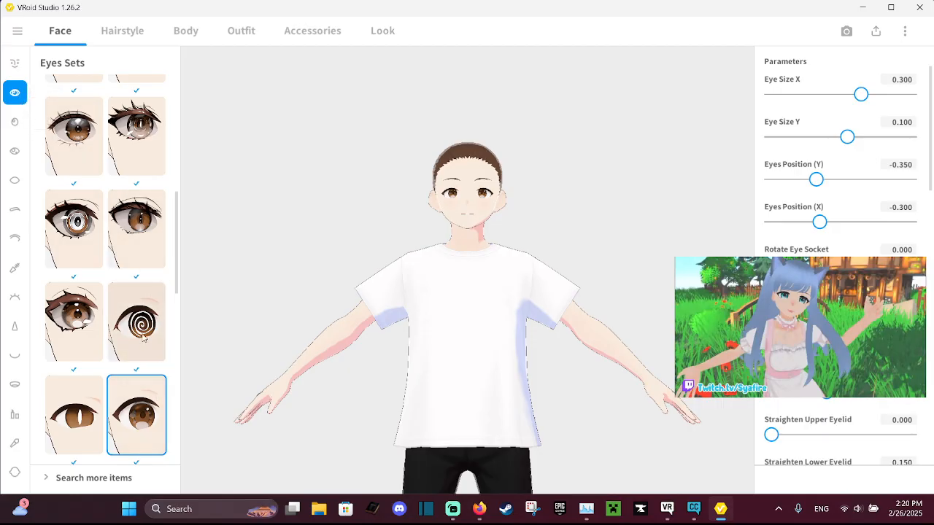
pyautogui.scroll(-3, 142, 365)
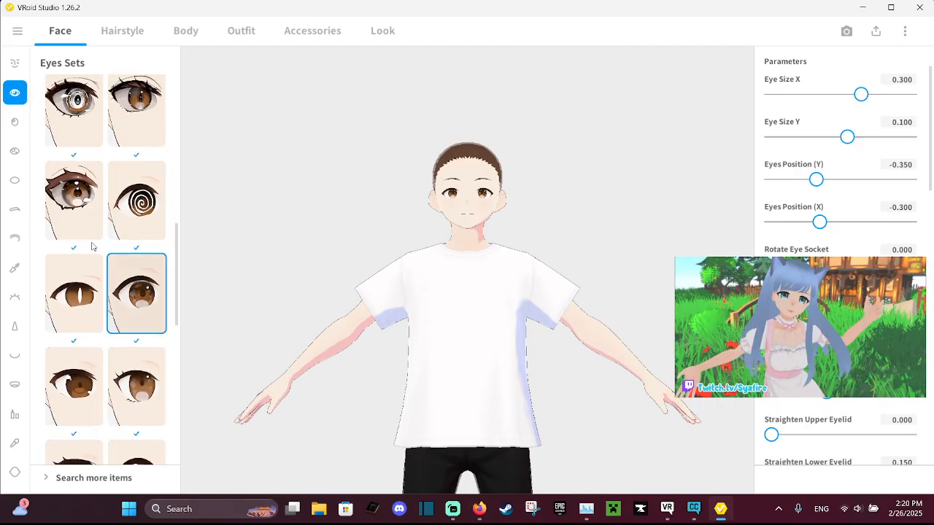
pyautogui.click(15, 121)
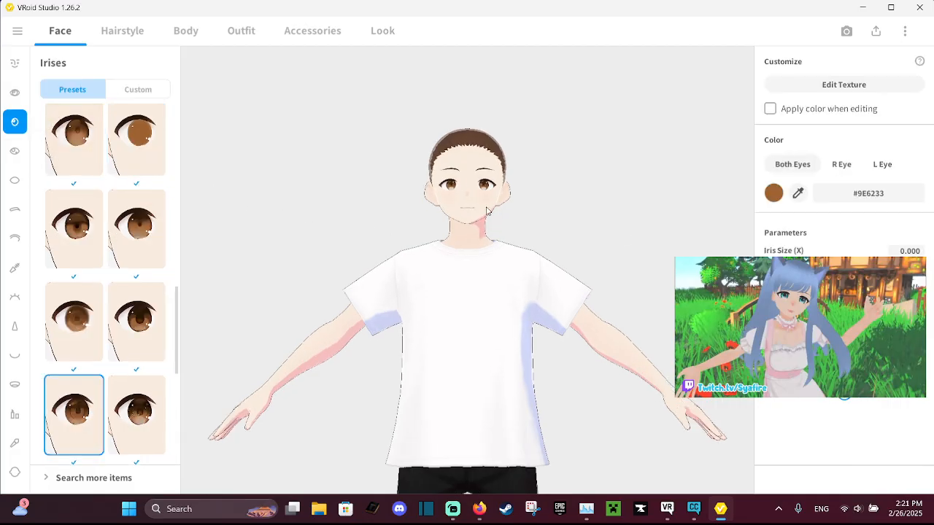
# Move the floating video off the iris parameters and choose the right eye as the target for the iris colour
pyautogui.moveTo(805, 315); pyautogui.dragTo(201, 118)
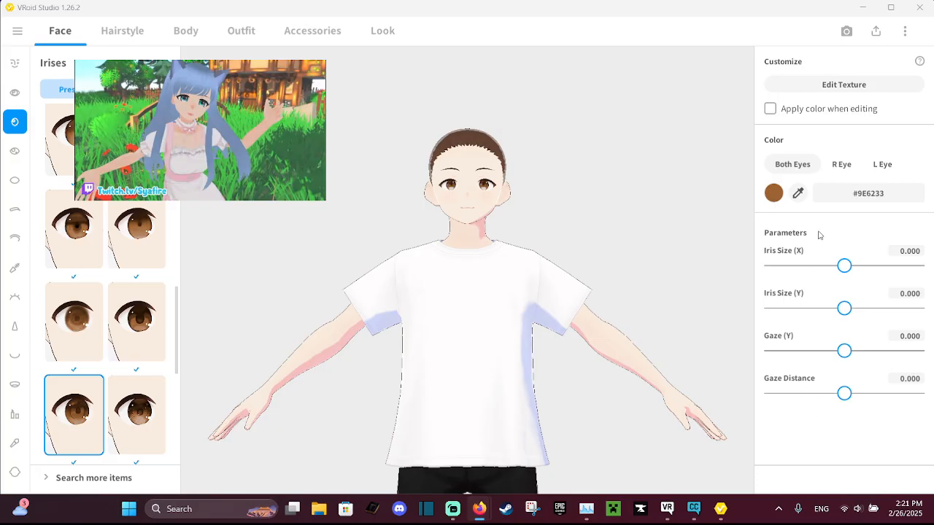
pyautogui.click(846, 165)
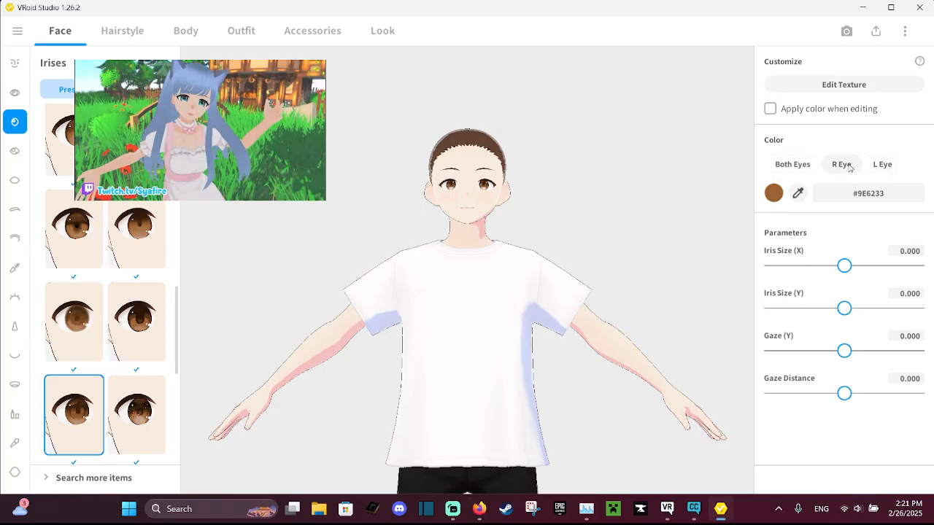
pyautogui.scroll(3, 509, 199)
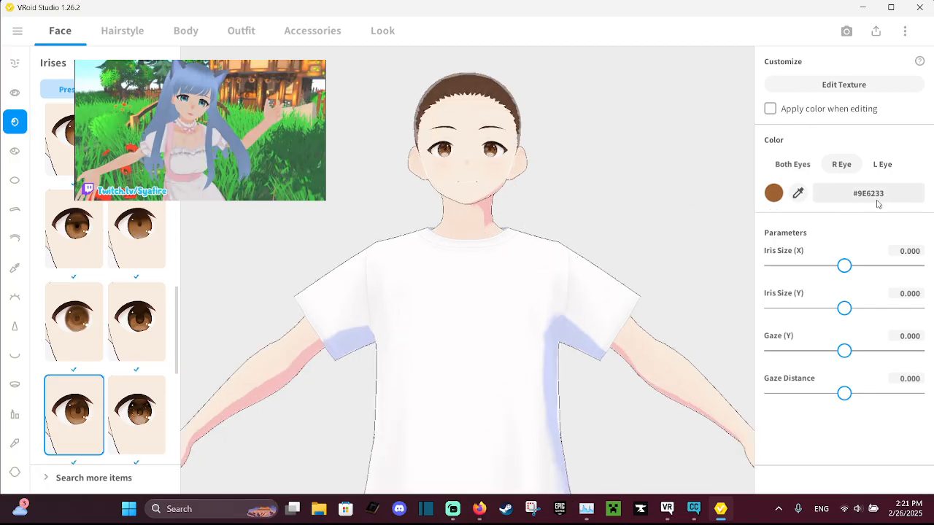
pyautogui.scroll(5, 492, 191)
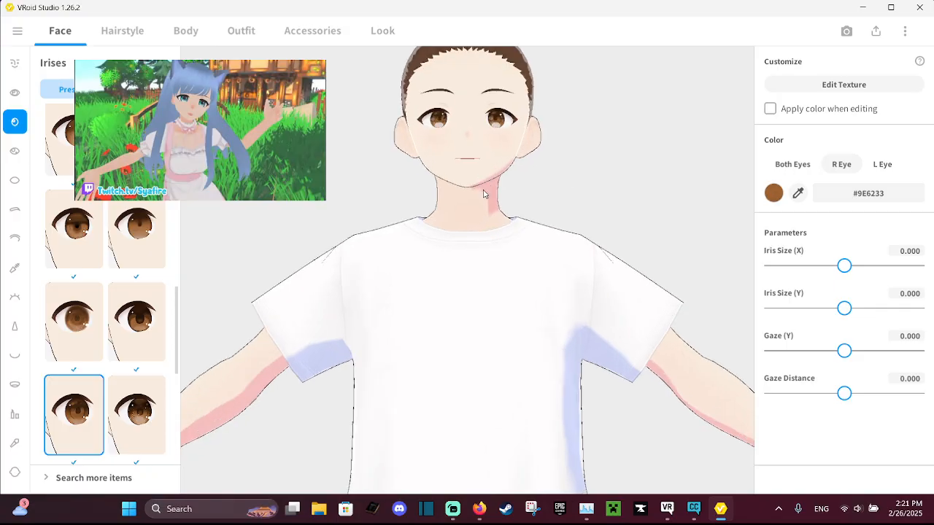
pyautogui.scroll(-5, 578, 249)
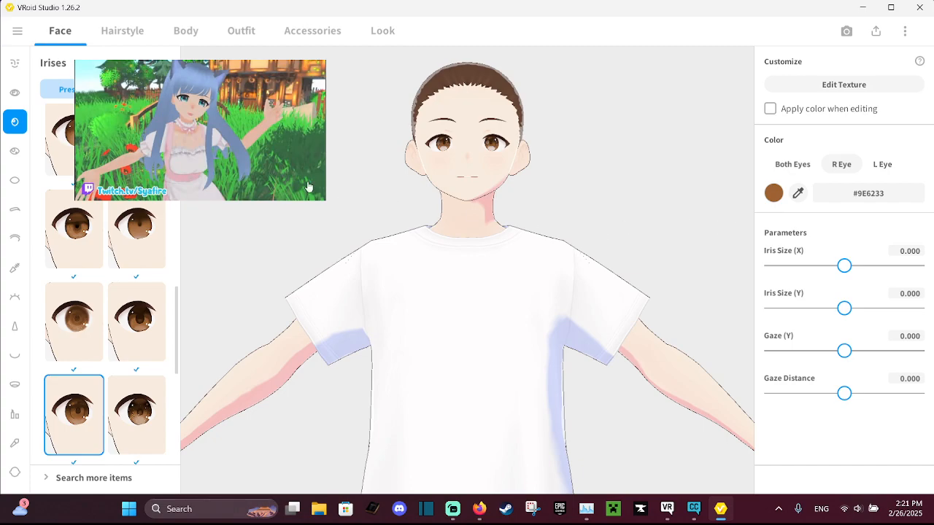
# Return the floating video to its YouTube page in Firefox and switch back to VRoid Studio
pyautogui.click(94, 80)
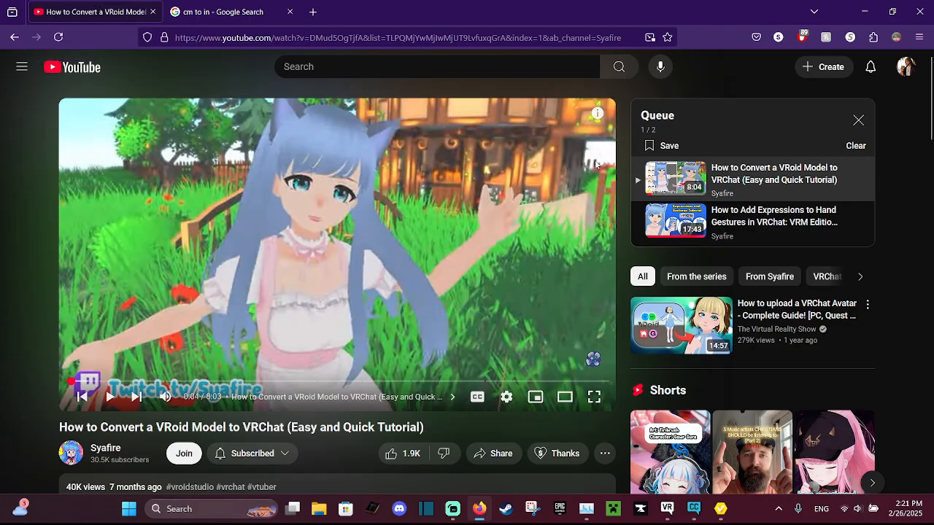
pyautogui.click(721, 511)
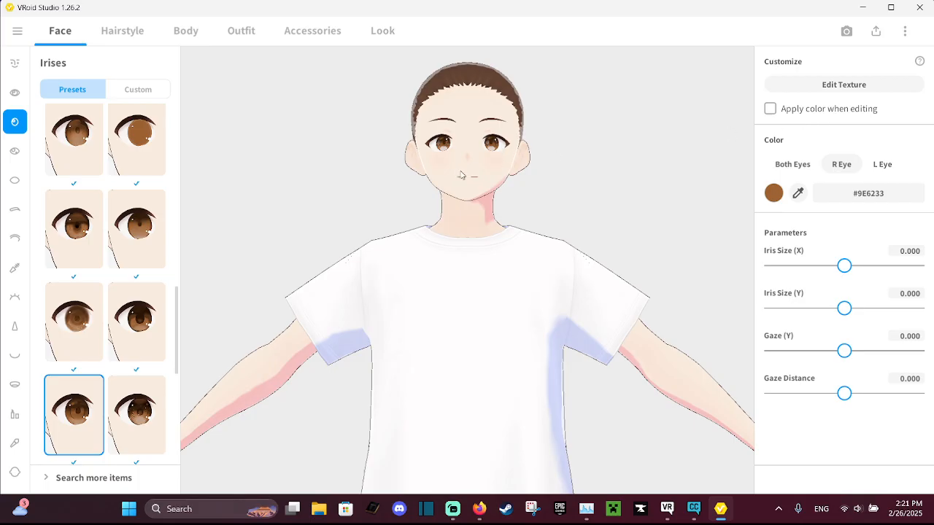
# Set the right eye's iris colour to the darker brown #834514
pyautogui.scroll(5, 503, 178)
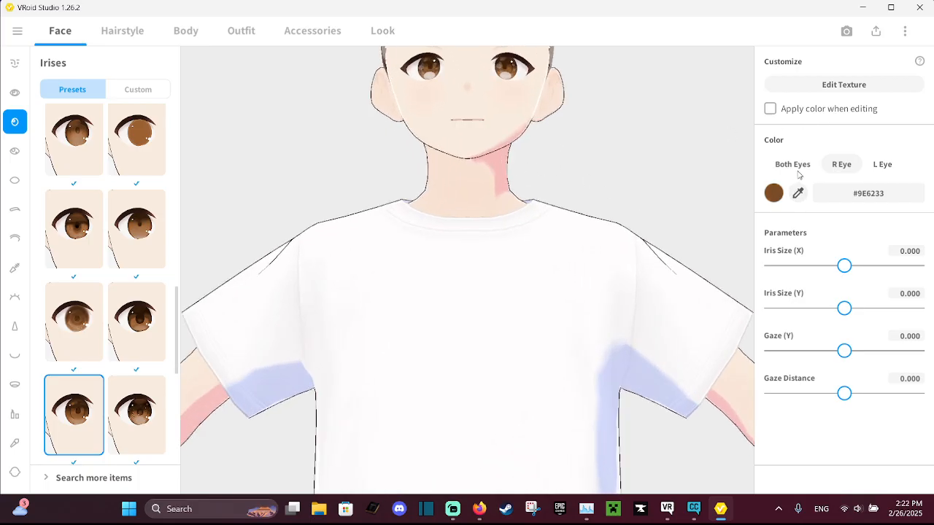
pyautogui.click(839, 166)
pyautogui.click(865, 196)
pyautogui.click(841, 195)
pyautogui.click(807, 165)
pyautogui.click(841, 164)
pyautogui.click(845, 201)
pyautogui.click(846, 201)
pyautogui.click(799, 194)
pyautogui.click(774, 194)
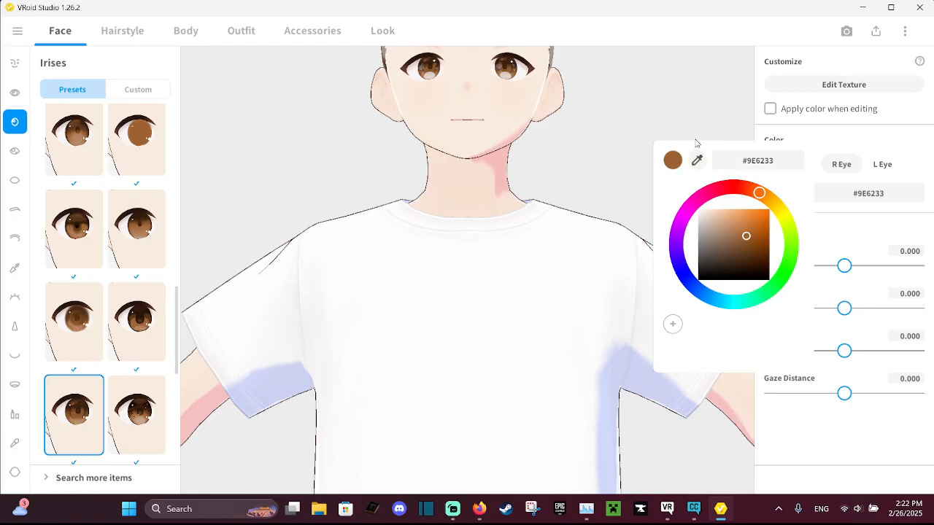
pyautogui.click(746, 242)
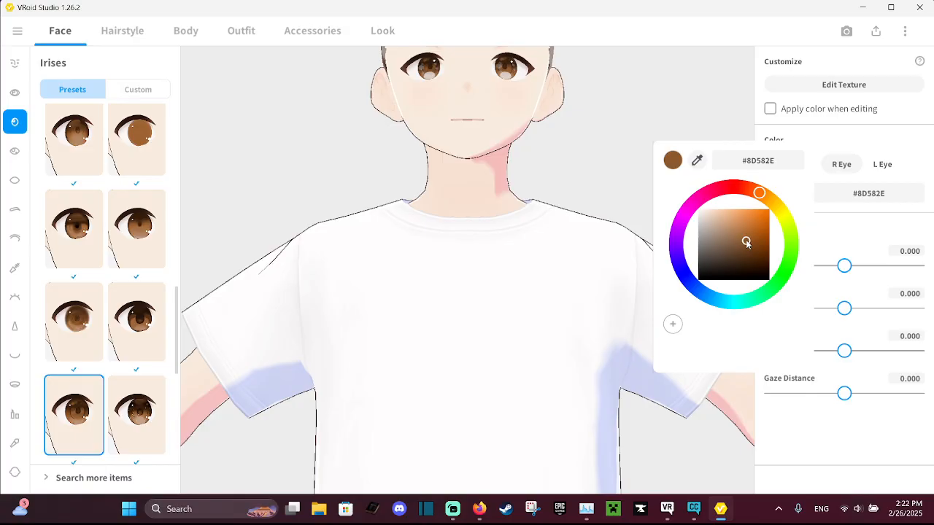
pyautogui.click(751, 242)
pyautogui.click(756, 241)
pyautogui.click(759, 244)
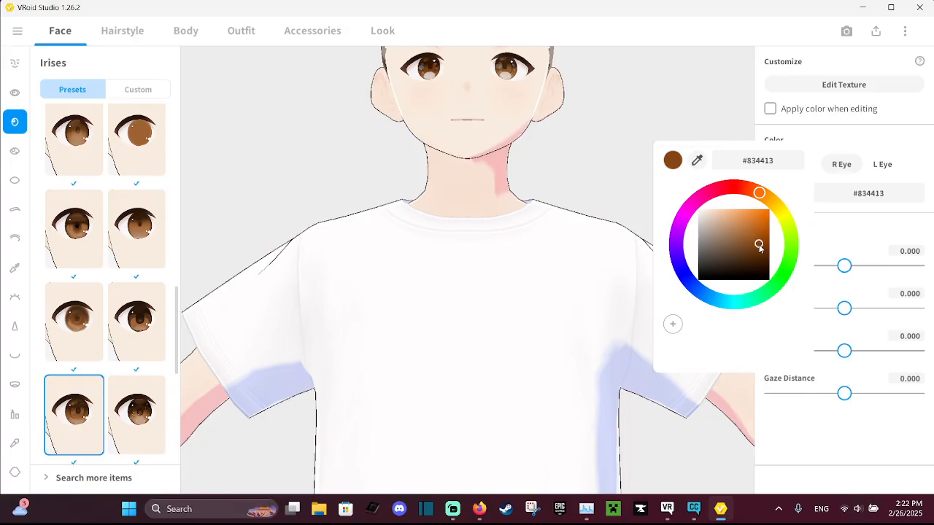
pyautogui.click(757, 245)
pyautogui.click(757, 247)
pyautogui.click(758, 244)
# Select the right eye's hex colour code and switch the iris colour target to both eyes
pyautogui.click(846, 194)
pyautogui.click(889, 197)
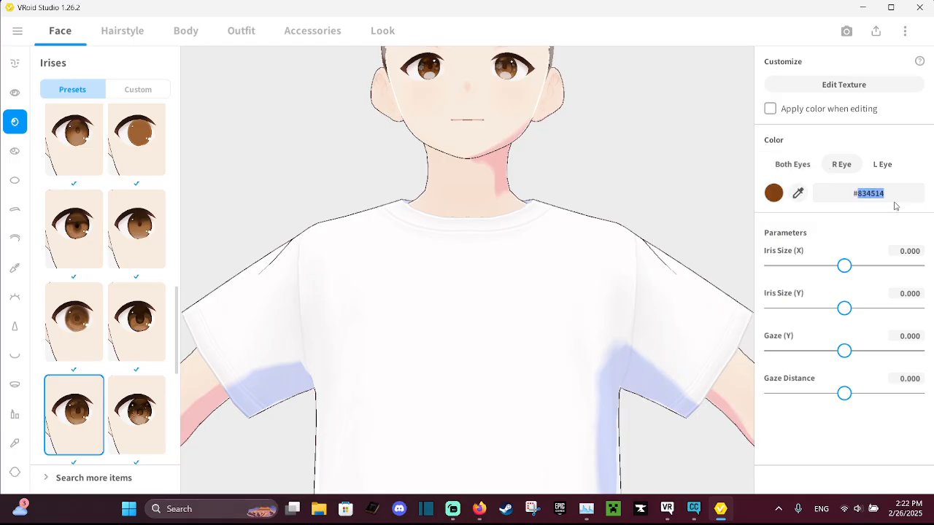
pyautogui.click(793, 164)
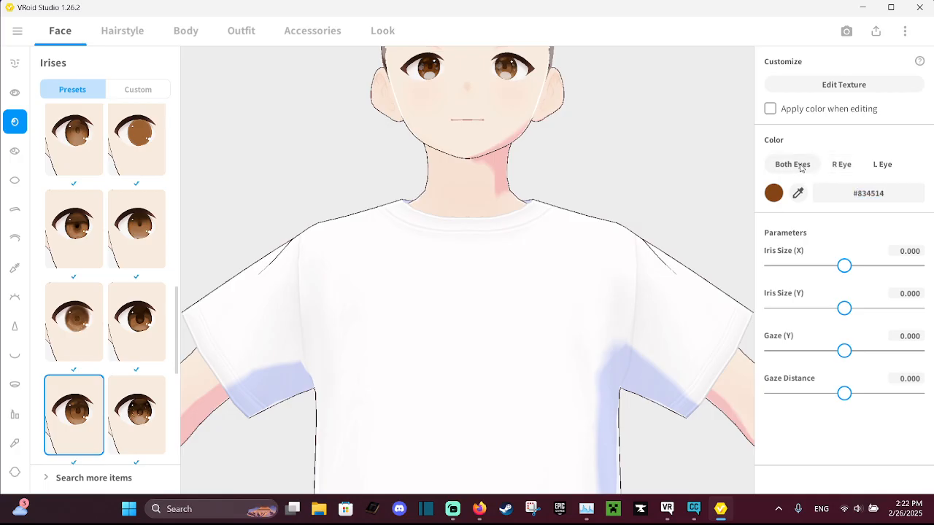
pyautogui.click(899, 201)
pyautogui.click(899, 200)
# Try the small-ring and hazy eye highlight presets, and restore the highlight with a large pale spot at the iris's lower edge
pyautogui.click(13, 155)
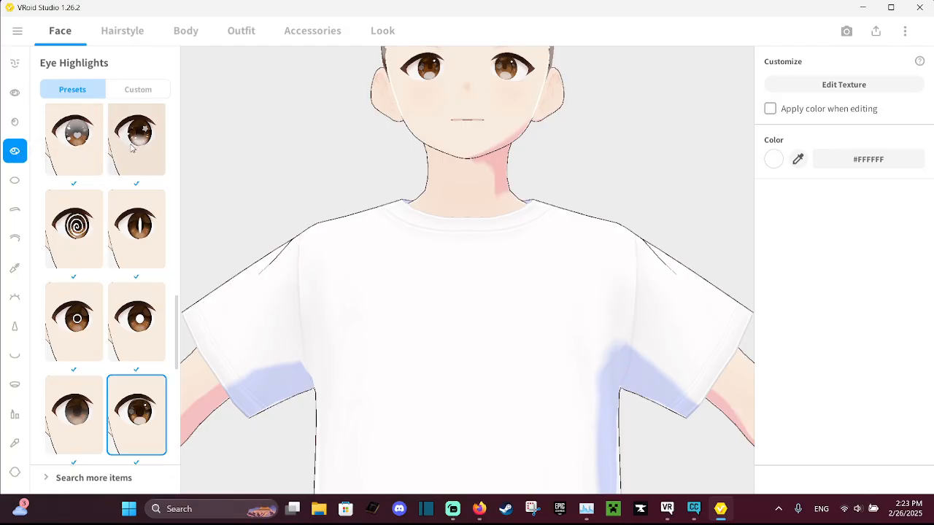
pyautogui.scroll(-1, 106, 277)
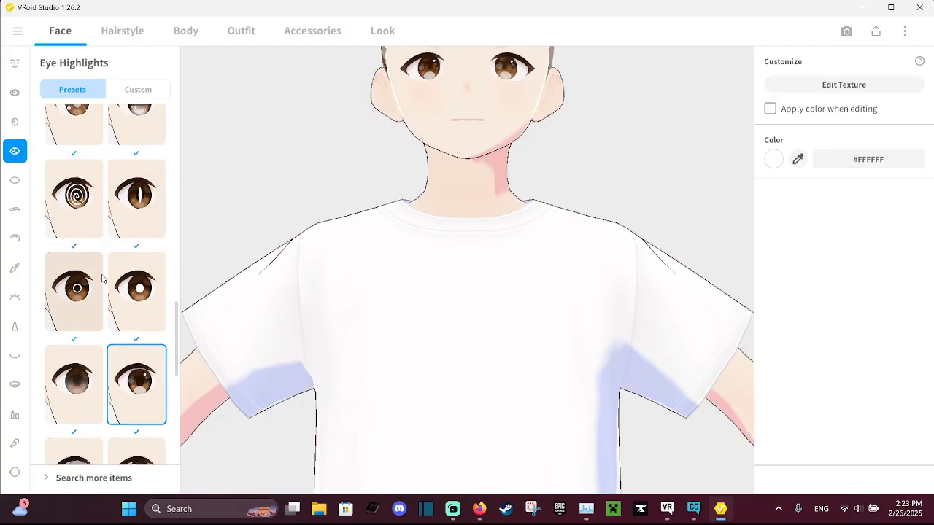
pyautogui.click(80, 298)
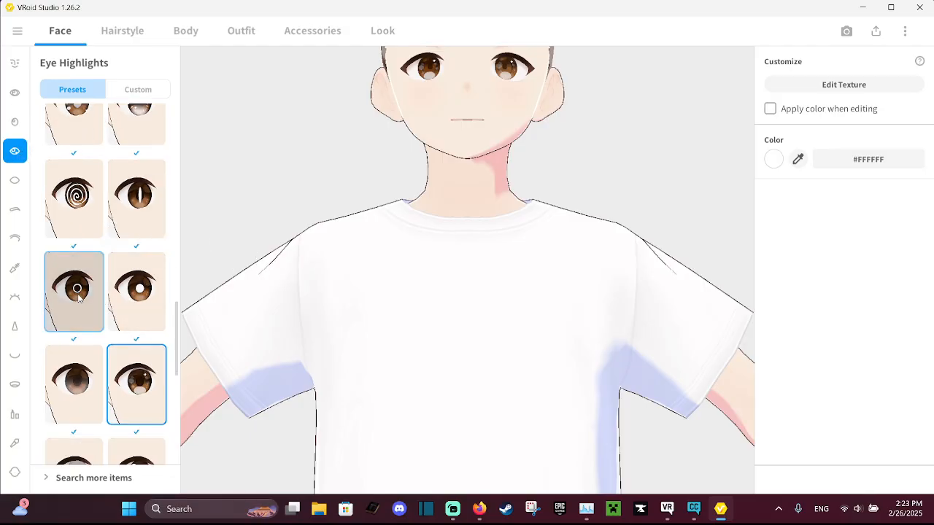
pyautogui.click(138, 379)
pyautogui.click(93, 385)
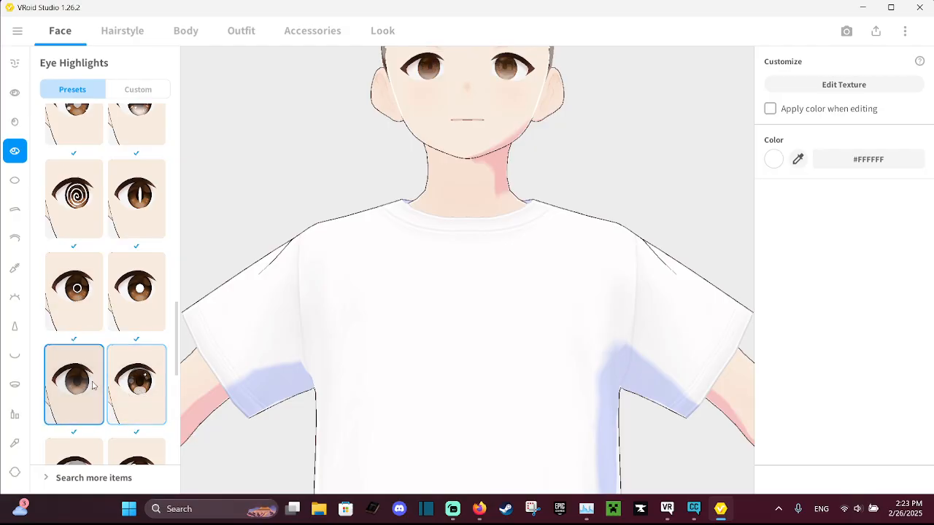
pyautogui.click(150, 389)
# Look through the remaining eye highlight presets and compare them with the one on the model
pyautogui.scroll(-3, 150, 388)
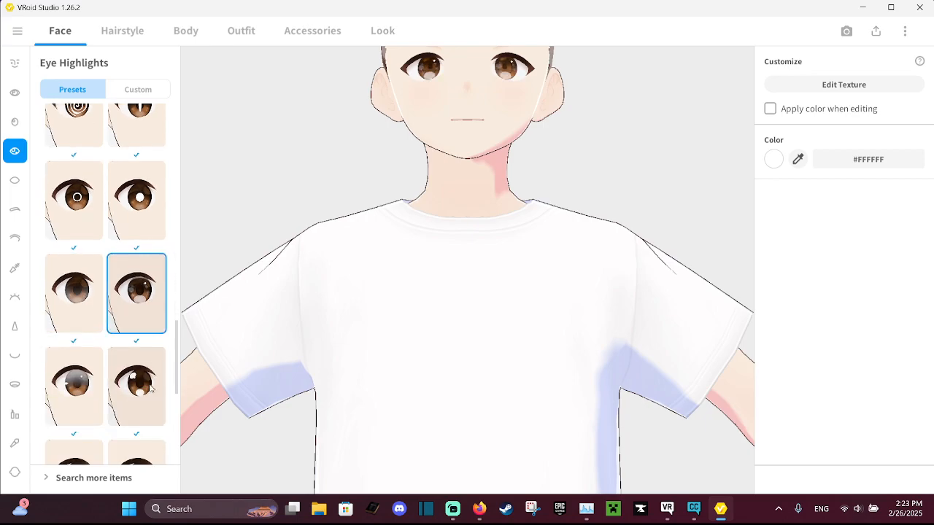
pyautogui.scroll(-7, 152, 381)
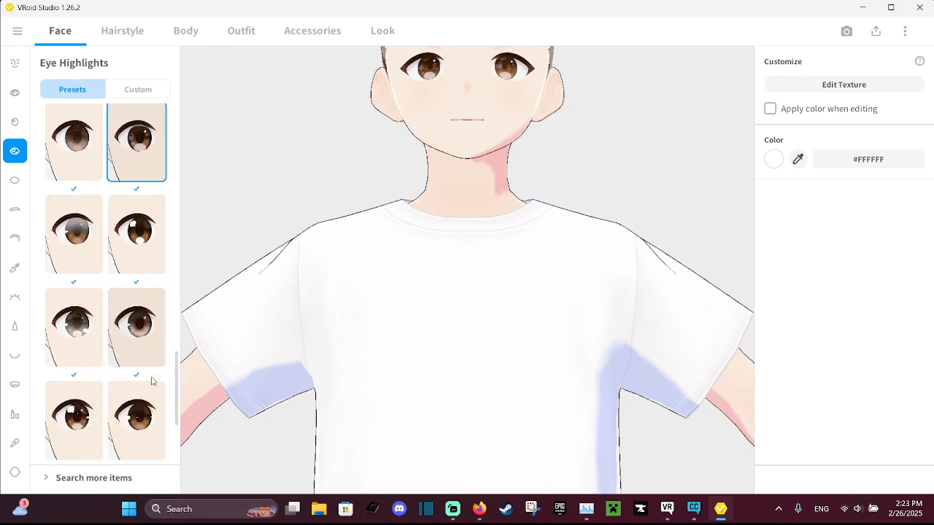
pyautogui.scroll(4, 153, 379)
pyautogui.scroll(1, 152, 380)
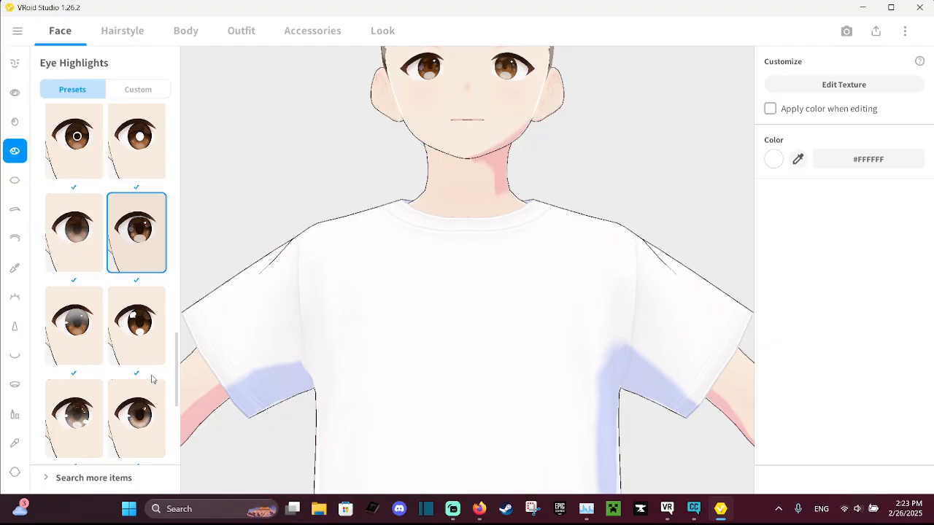
pyautogui.scroll(-1, 345, 151)
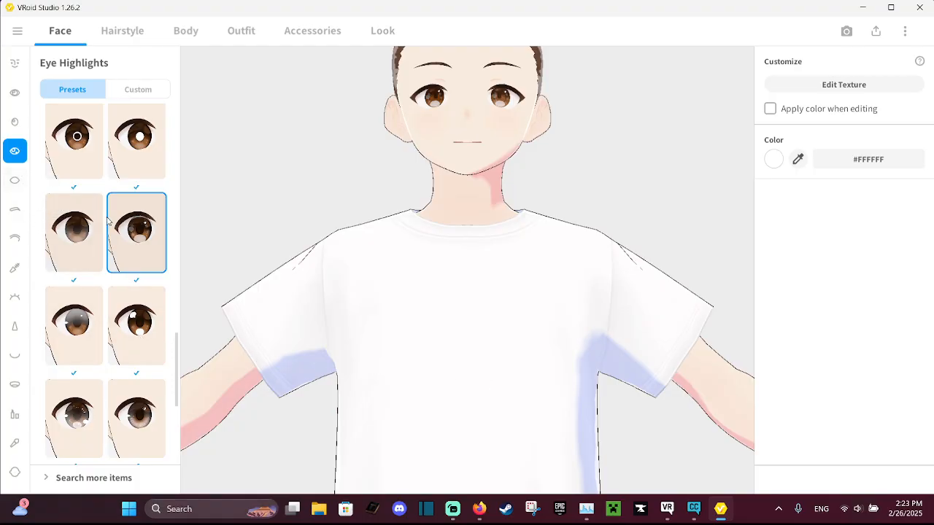
# Examine the last eye highlight presets, then recheck the earlier flower, star and ring designs
pyautogui.scroll(-4, 113, 370)
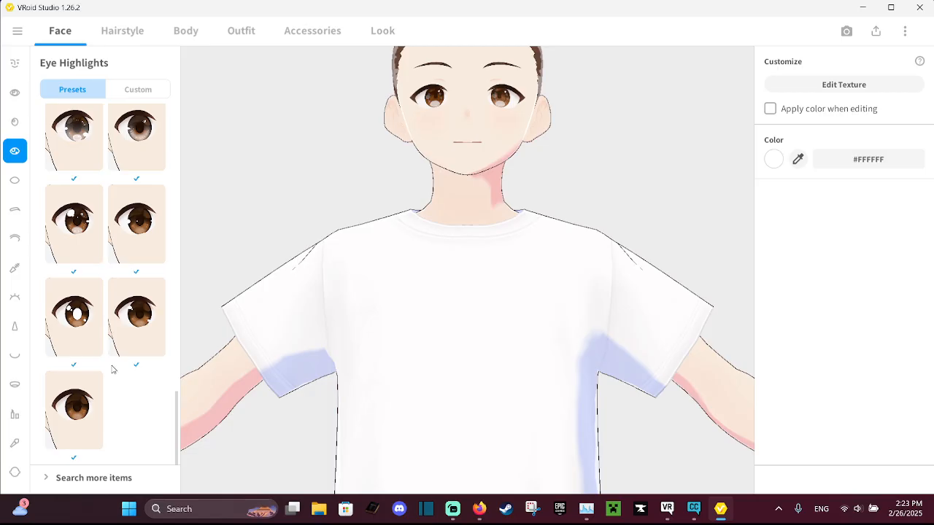
pyautogui.scroll(2, 109, 364)
pyautogui.scroll(1, 108, 335)
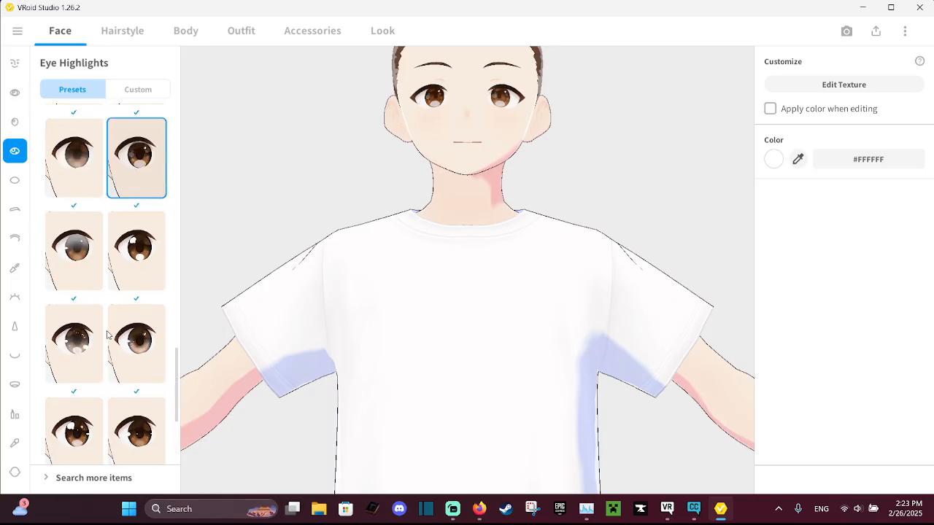
pyautogui.scroll(5, 107, 335)
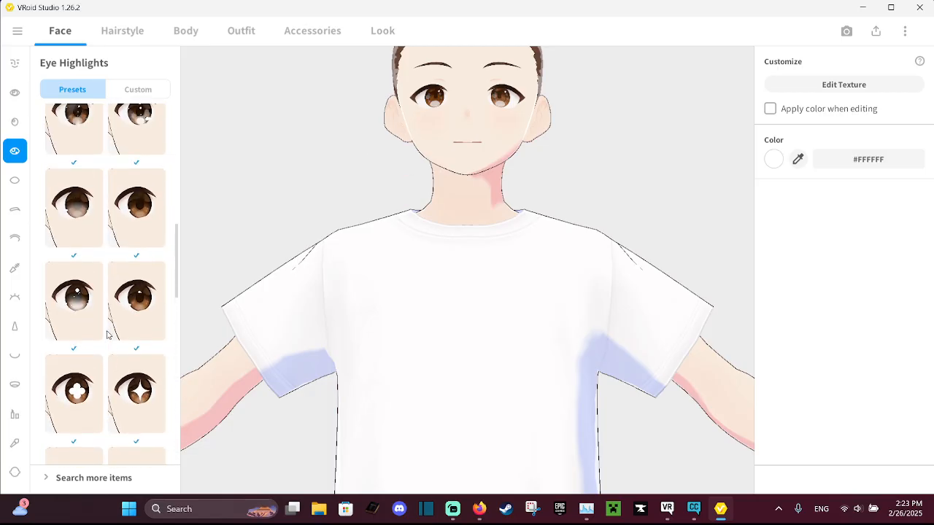
pyautogui.scroll(1, 107, 335)
pyautogui.scroll(3, 107, 334)
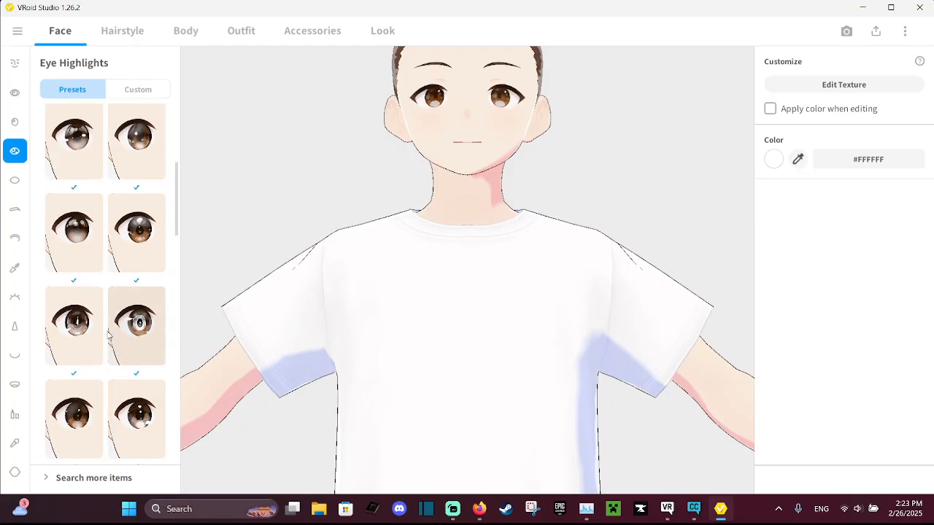
# Try the sixth, third, fourth and second sclera presets on the model's eyes
pyautogui.click(17, 185)
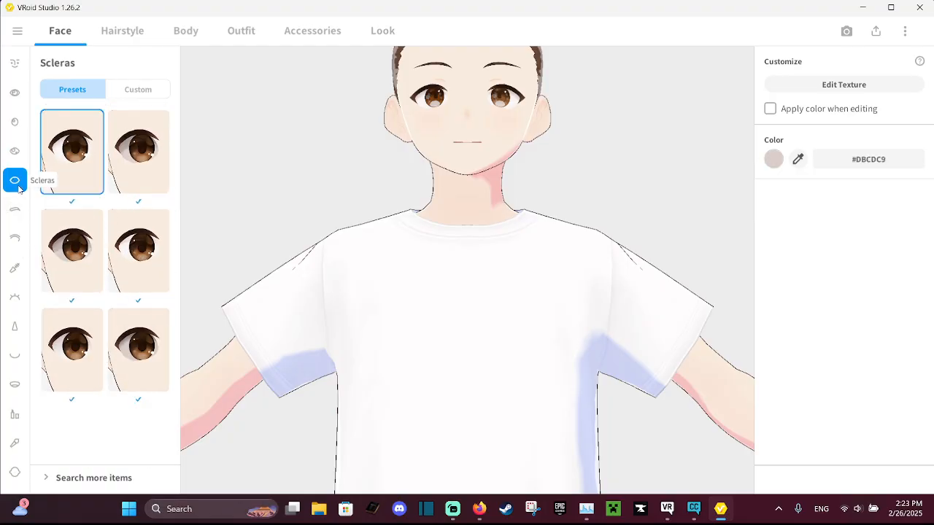
pyautogui.click(131, 348)
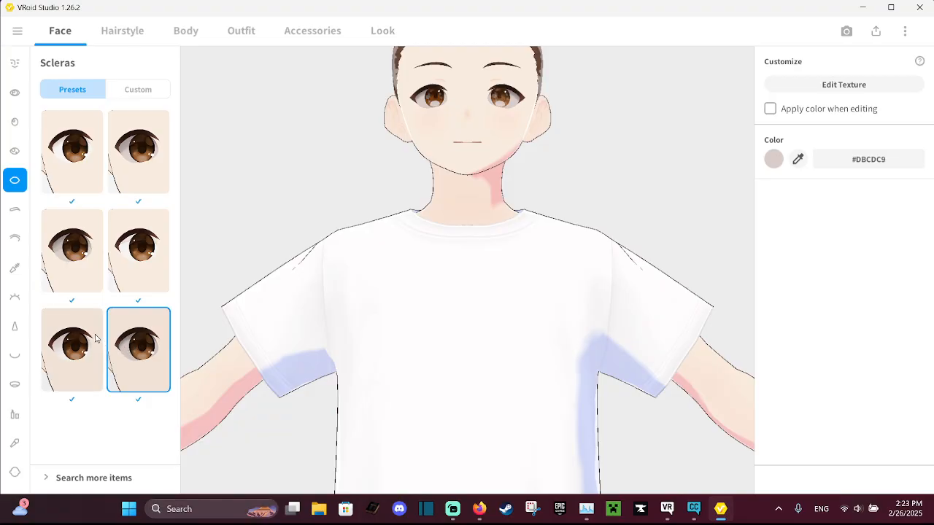
pyautogui.click(95, 267)
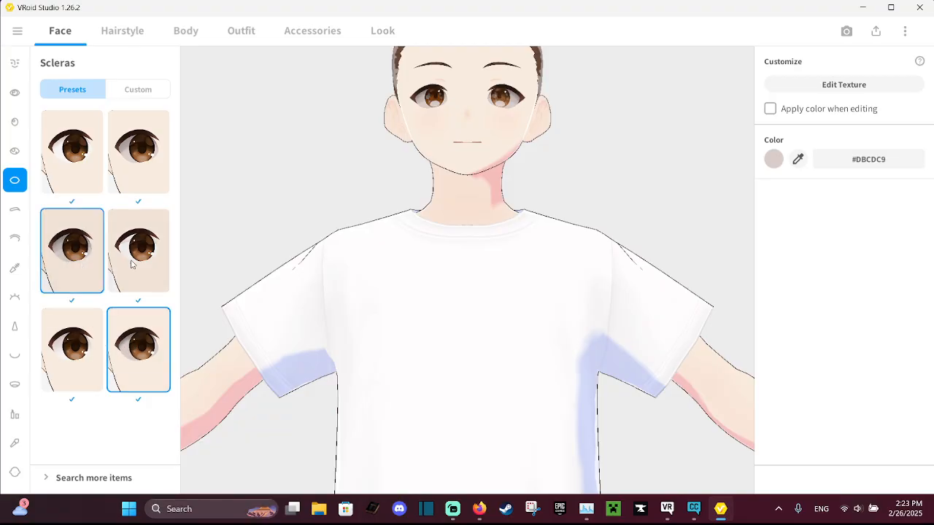
pyautogui.click(131, 264)
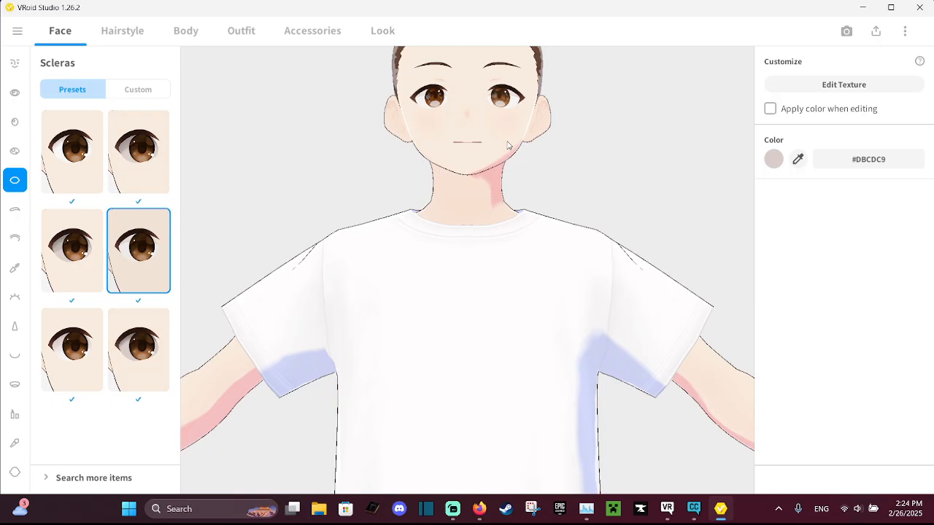
pyautogui.click(129, 153)
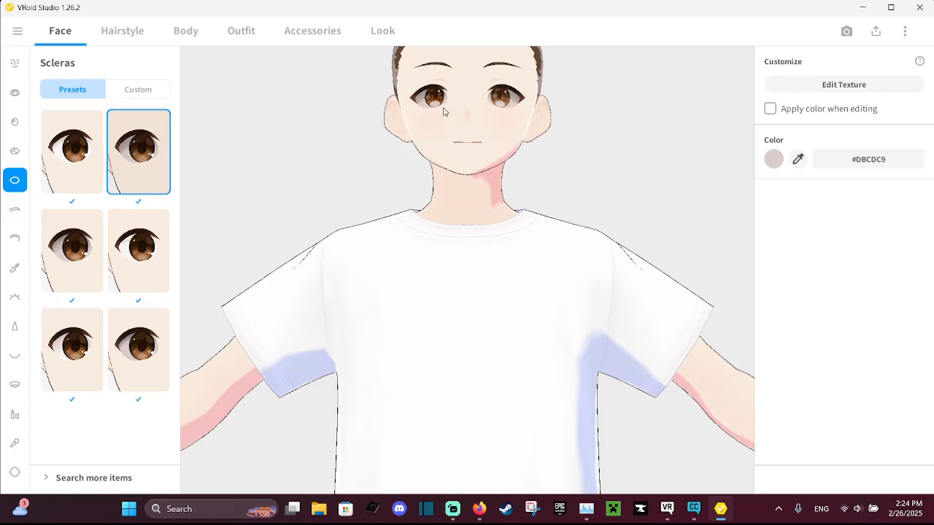
pyautogui.click(143, 365)
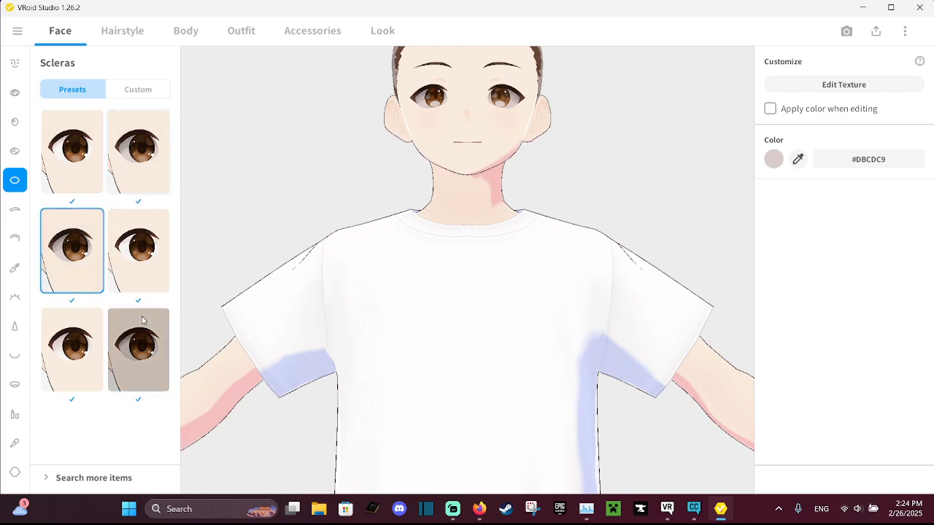
# Compare the fifth, first and third sclera presets on the model and apply the fifth one
pyautogui.click(62, 363)
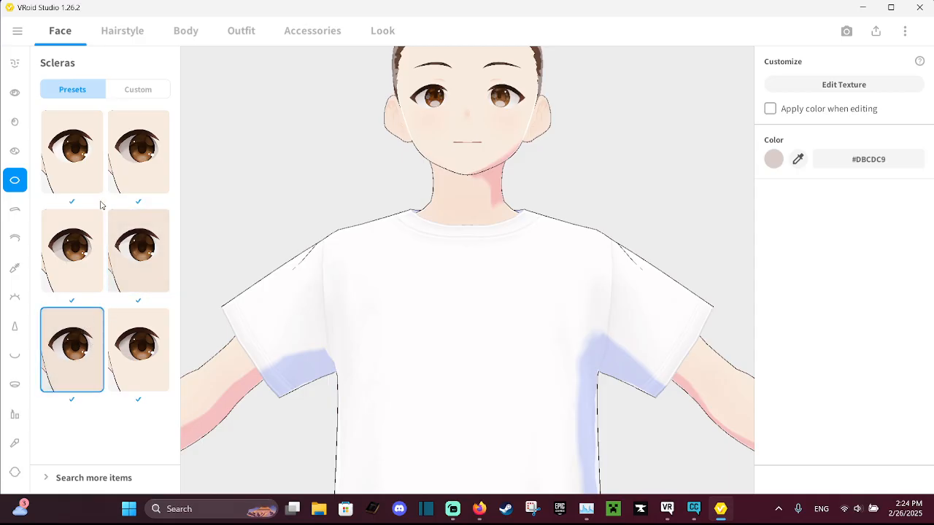
pyautogui.click(89, 156)
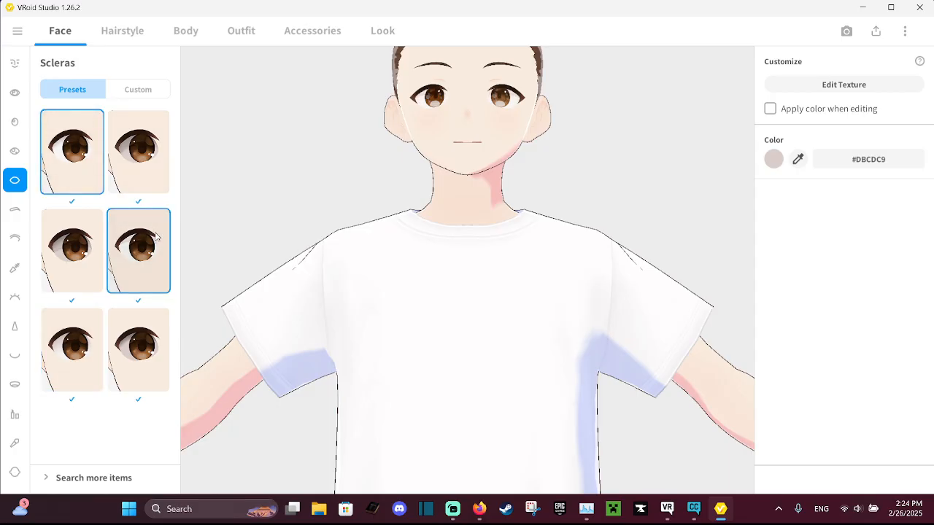
pyautogui.click(81, 291)
pyautogui.click(86, 342)
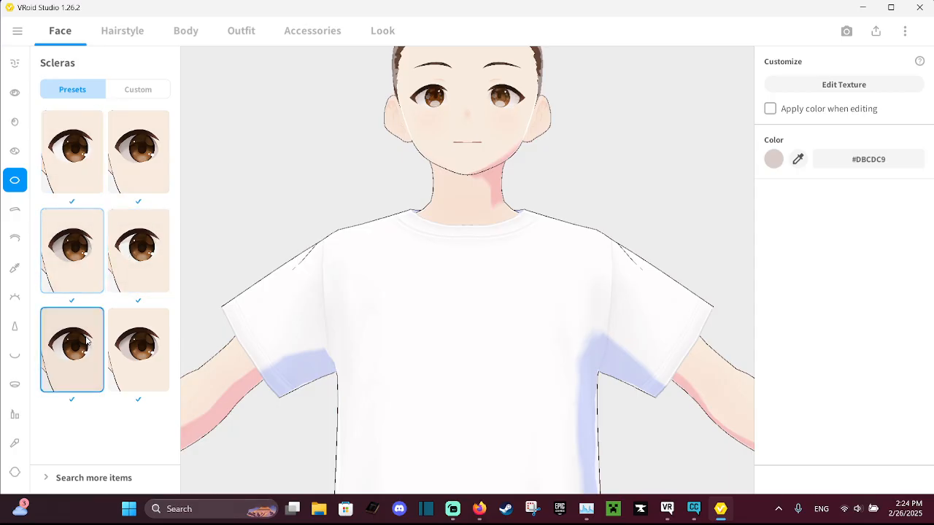
# Try the thick slanted eyebrows and other nearby presets, and apply the short, thick rounded eyebrows
pyautogui.click(14, 210)
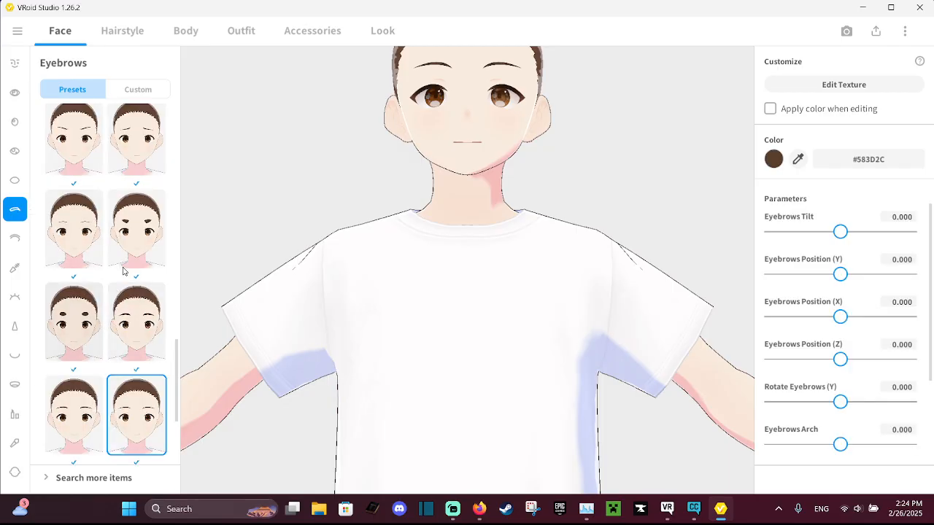
pyautogui.click(129, 244)
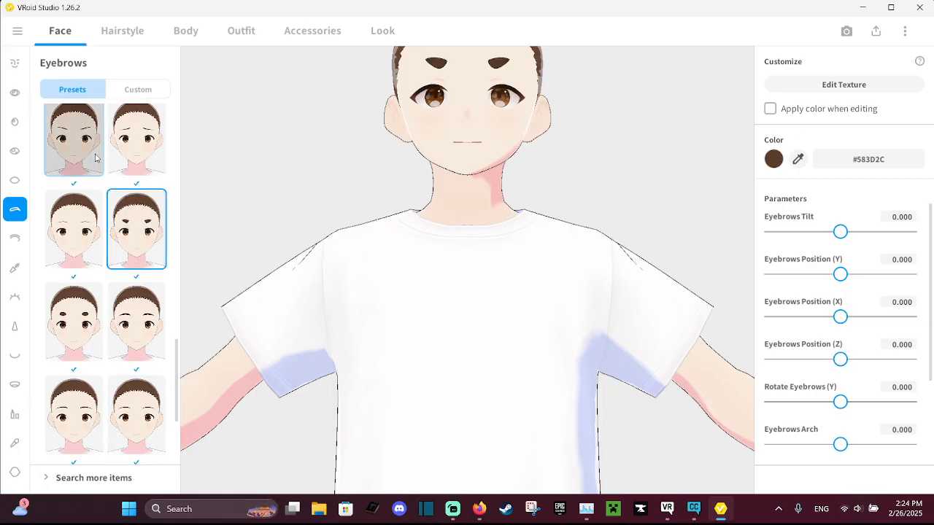
pyautogui.click(138, 158)
pyautogui.click(82, 232)
pyautogui.click(82, 308)
pyautogui.scroll(-1, 81, 311)
pyautogui.scroll(-5, 83, 318)
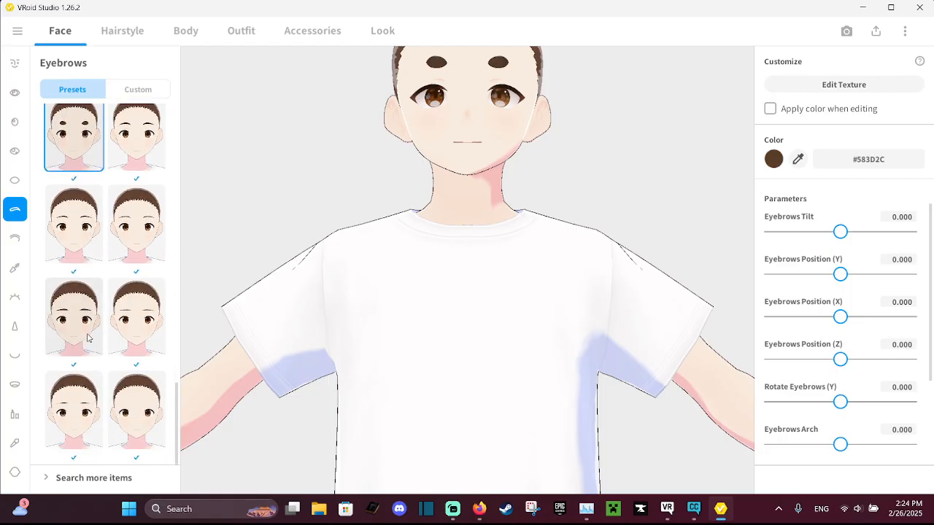
pyautogui.scroll(1, 463, 224)
pyautogui.scroll(-3, 490, 217)
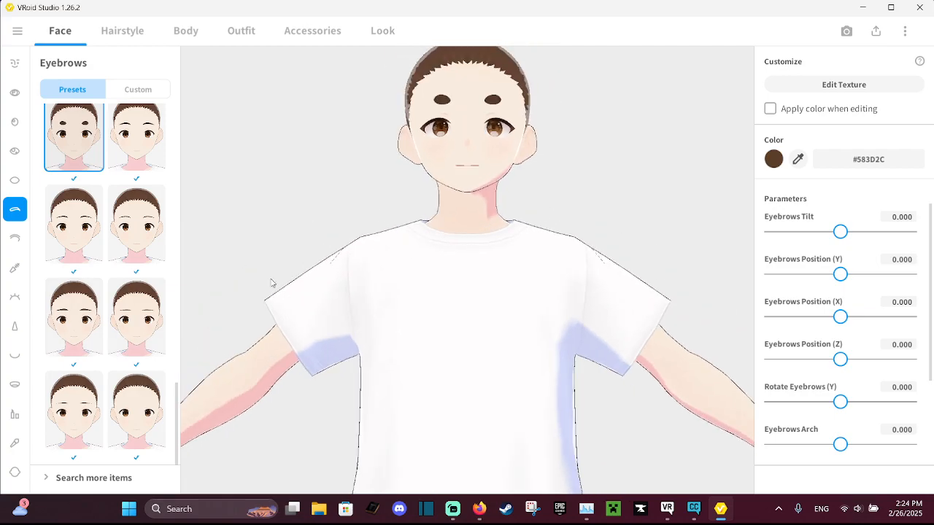
# Compare thinner eyebrow presets and the thick slanted one on the model, and reapply the short rounded eyebrows
pyautogui.click(155, 318)
pyautogui.click(105, 312)
pyautogui.click(75, 120)
pyautogui.scroll(3, 137, 200)
pyautogui.click(137, 191)
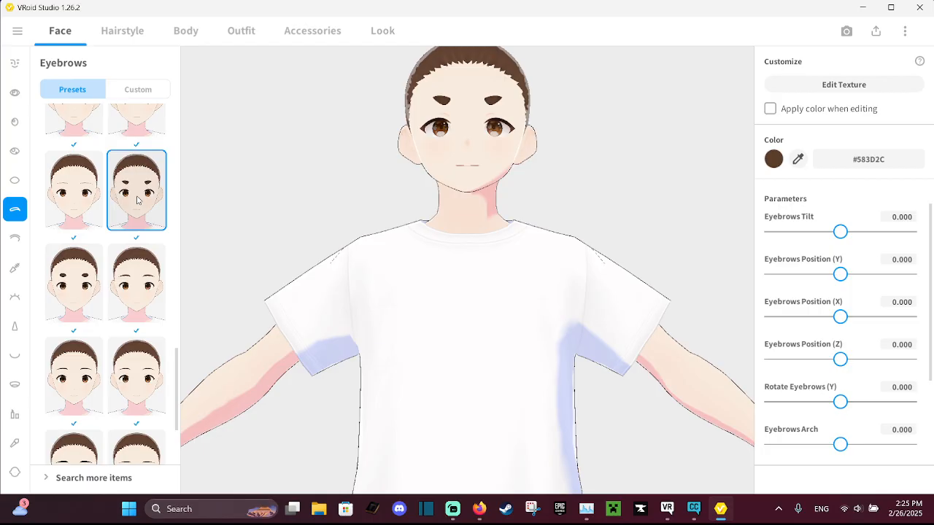
pyautogui.click(68, 301)
pyautogui.scroll(-1, 168, 355)
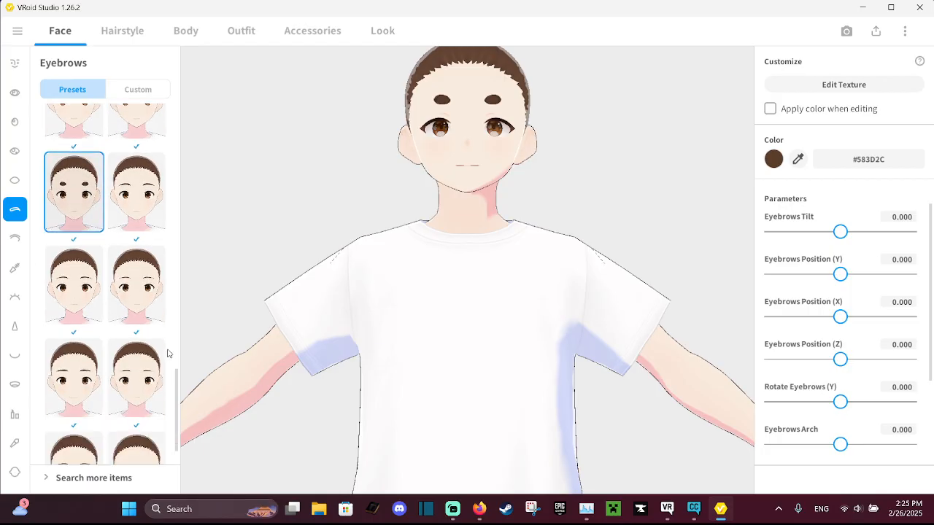
pyautogui.scroll(-1, 169, 355)
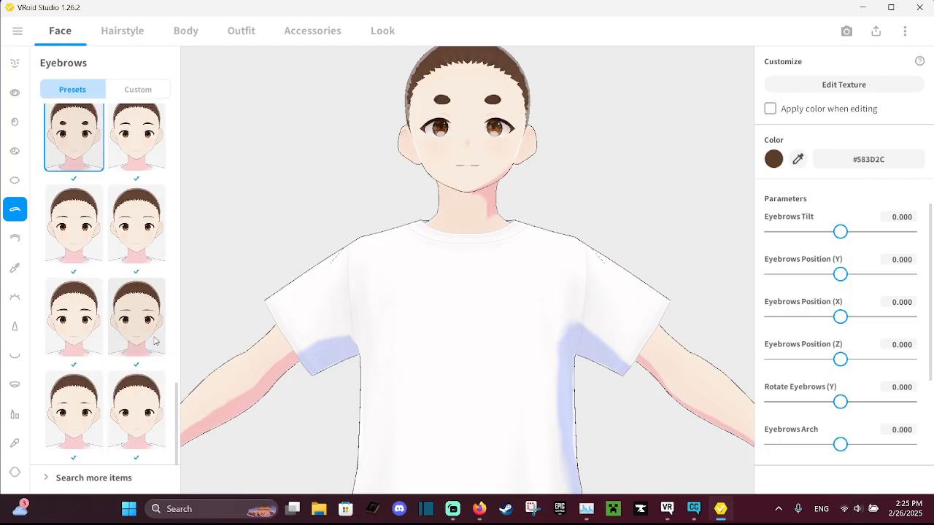
# Try the eyelid presets one after another on the model, up to the last one in the third row
pyautogui.click(17, 241)
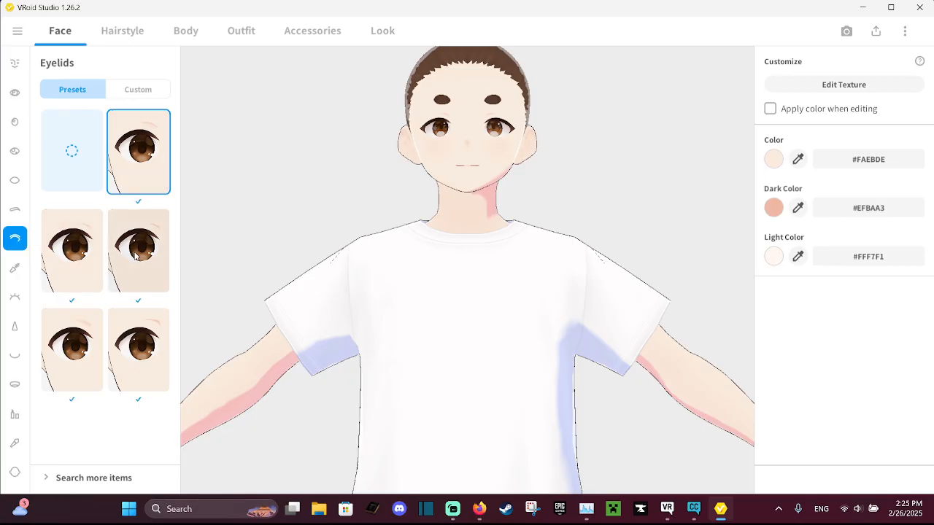
pyautogui.click(89, 252)
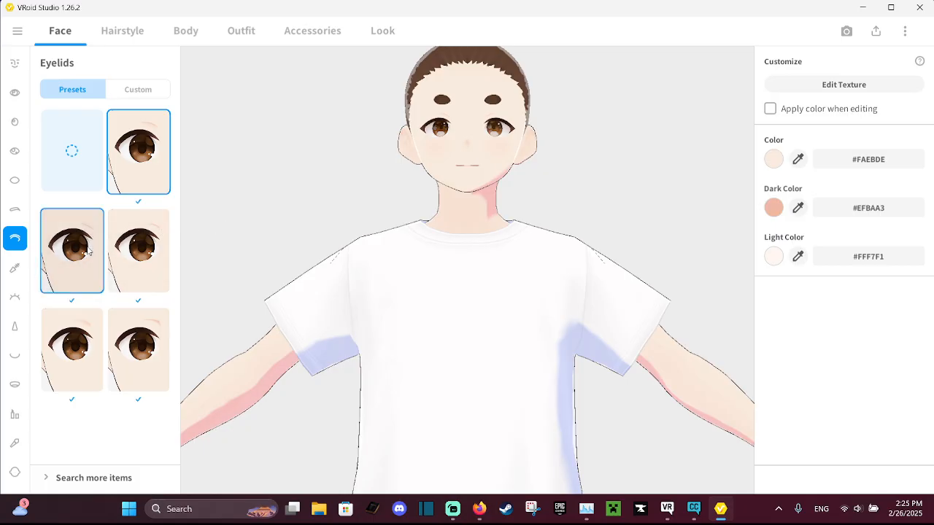
pyautogui.scroll(3, 448, 114)
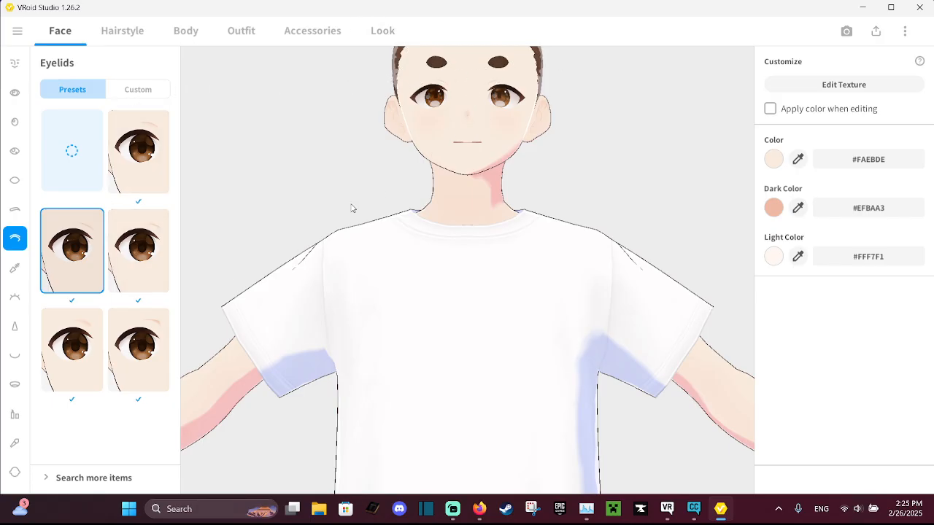
pyautogui.click(122, 273)
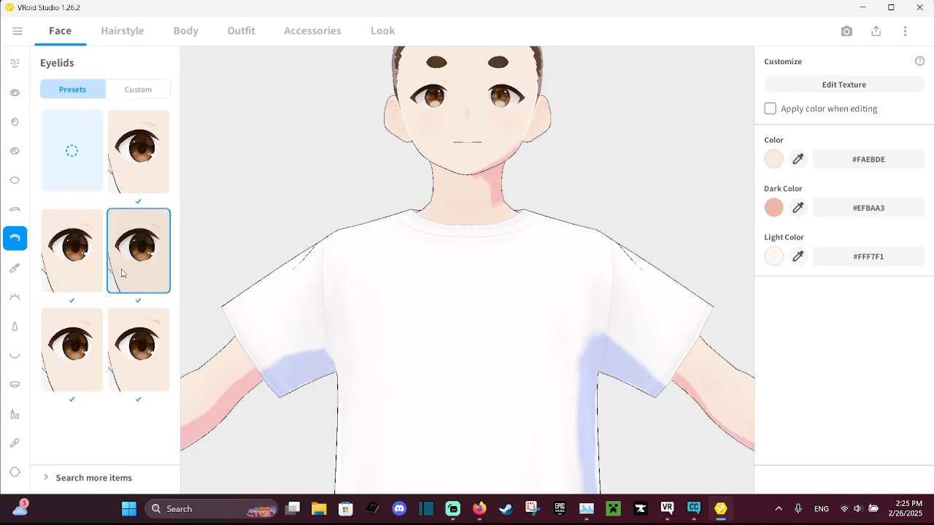
pyautogui.click(145, 181)
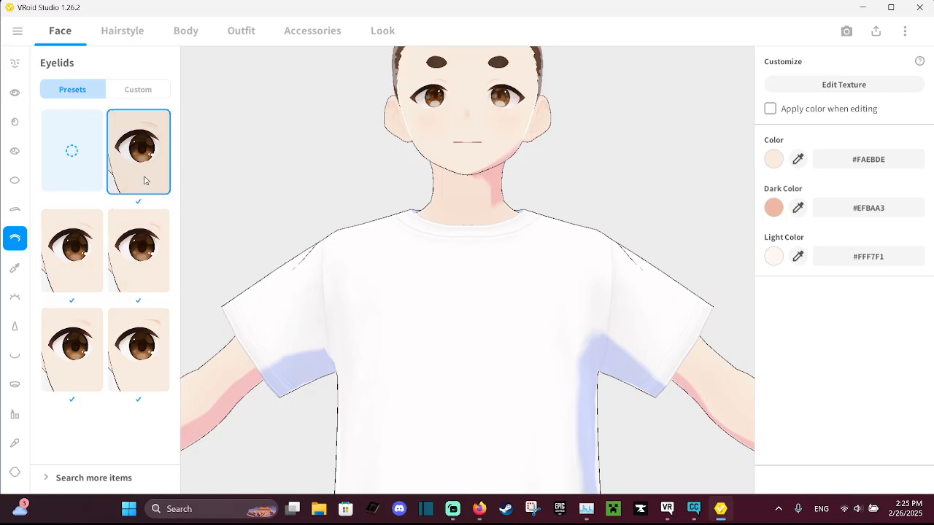
pyautogui.click(94, 348)
pyautogui.click(137, 353)
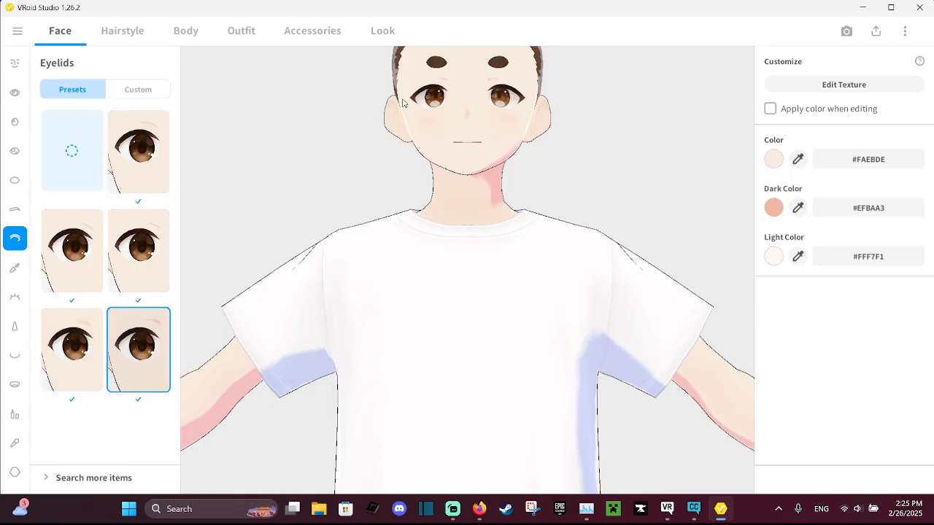
pyautogui.scroll(3, 437, 88)
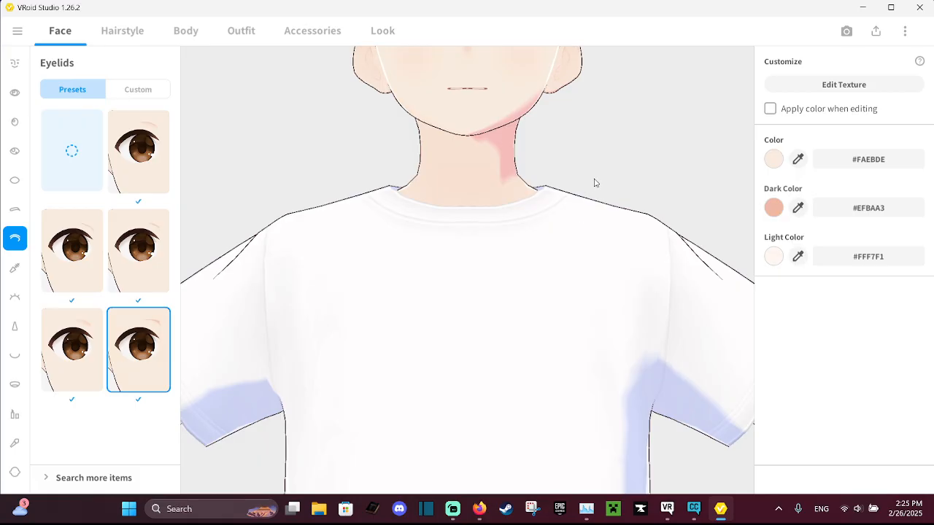
pyautogui.scroll(-2, 595, 184)
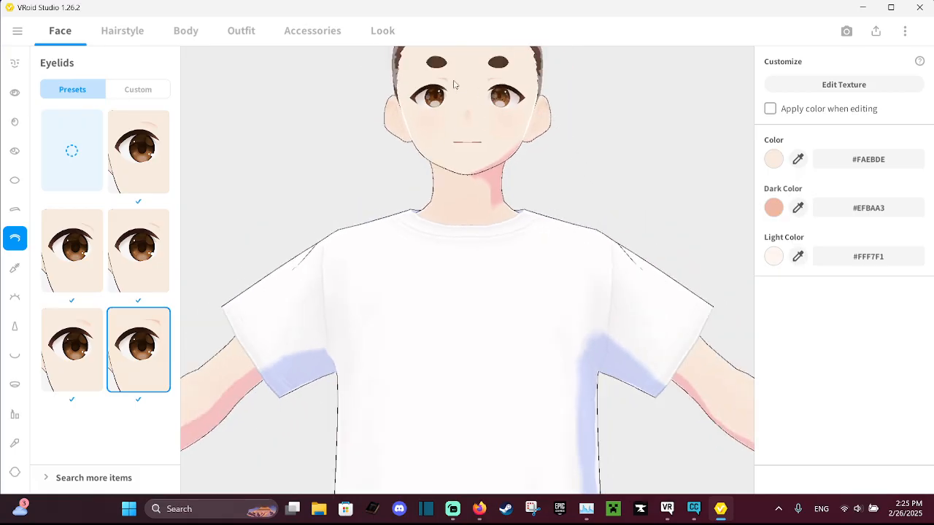
# Try the first eyelid preset in the third row, and apply the second preset in the second row
pyautogui.click(93, 350)
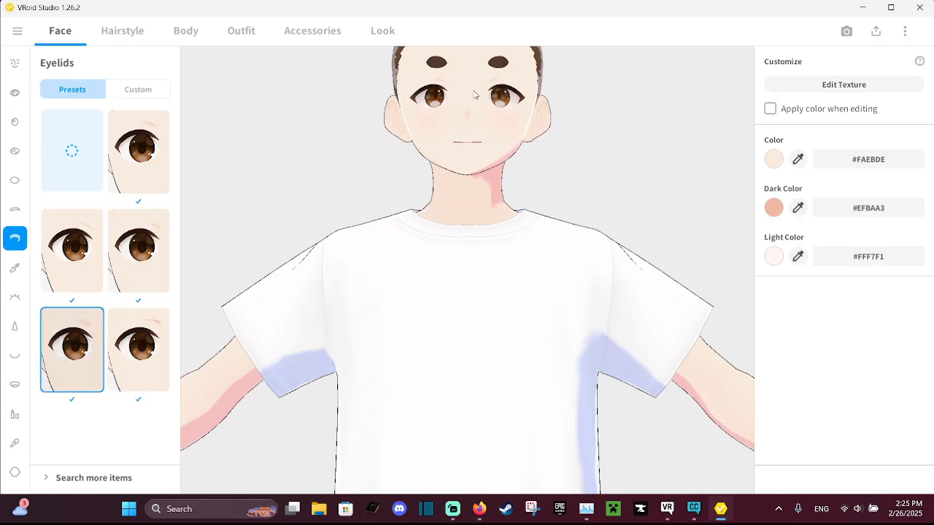
pyautogui.scroll(-3, 430, 102)
pyautogui.scroll(4, 455, 123)
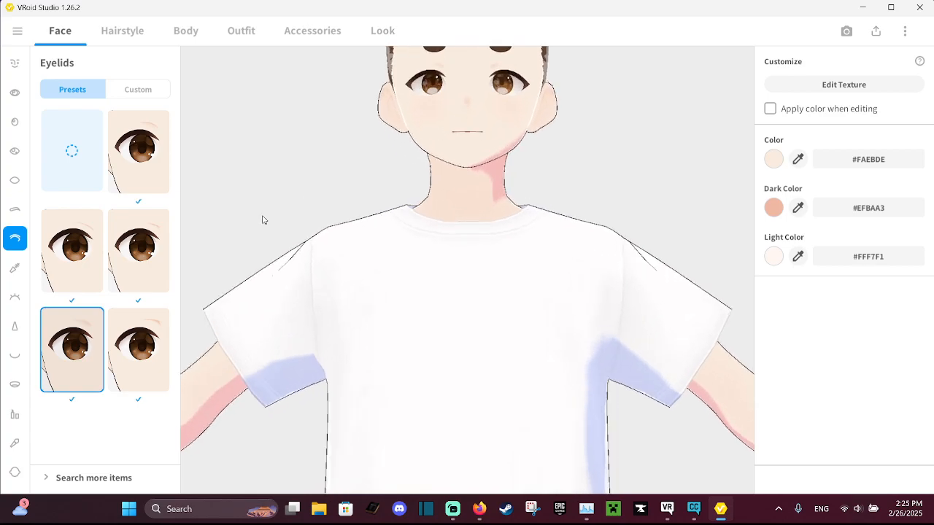
pyautogui.click(149, 256)
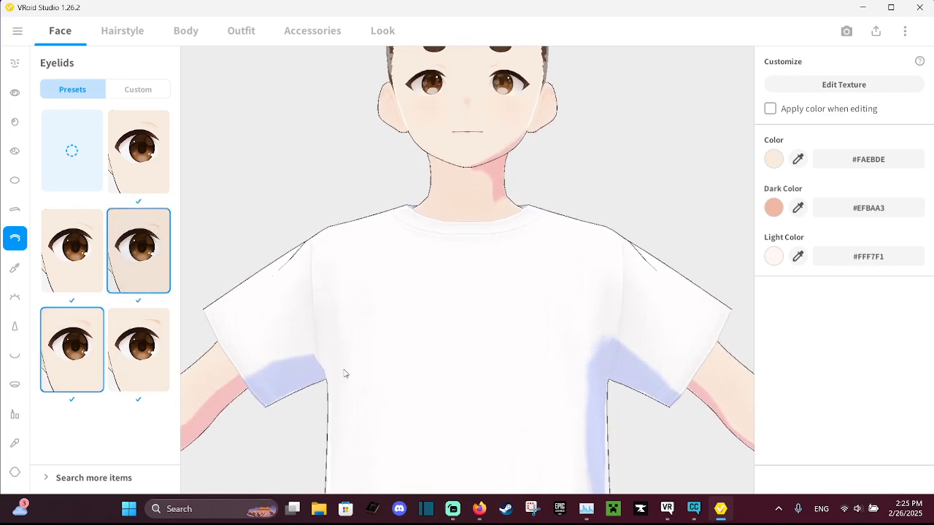
# Switch to VRChat and look through the group notifications
pyautogui.click(665, 508)
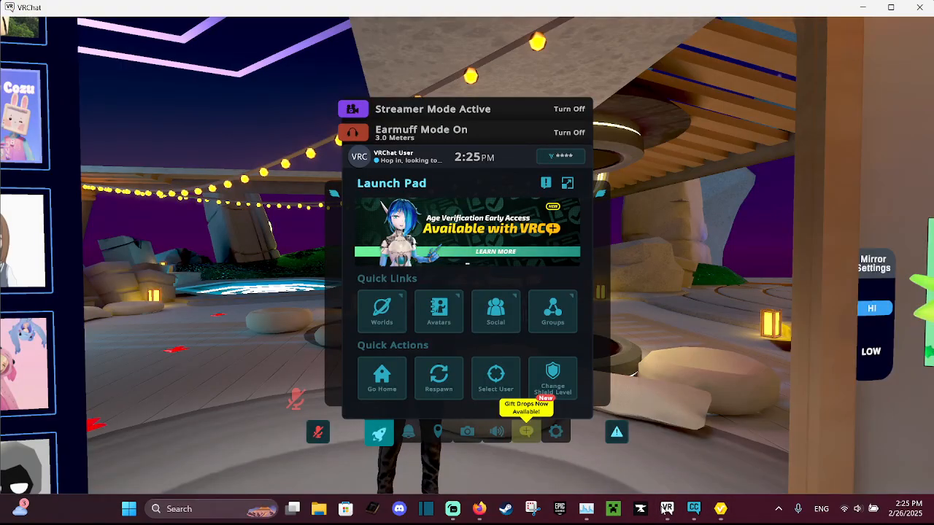
pyautogui.click(437, 432)
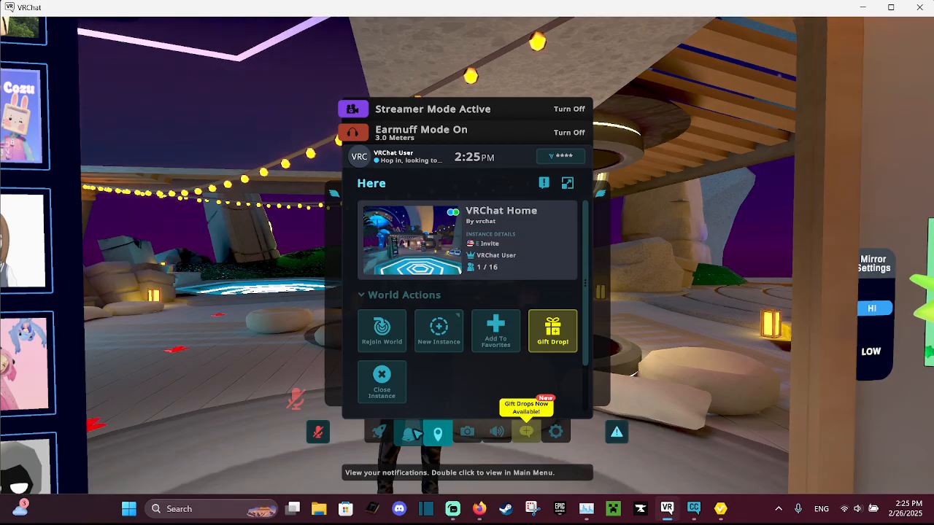
pyautogui.click(410, 433)
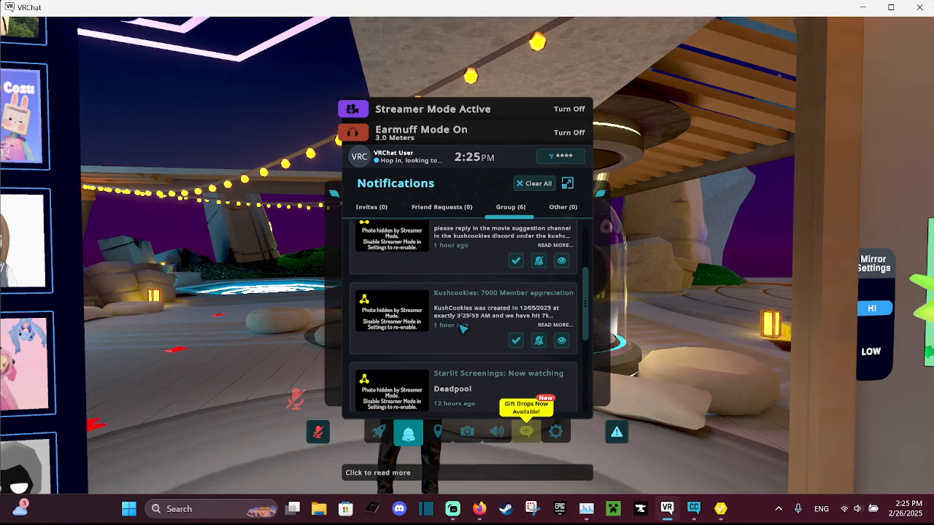
pyautogui.scroll(-2, 462, 329)
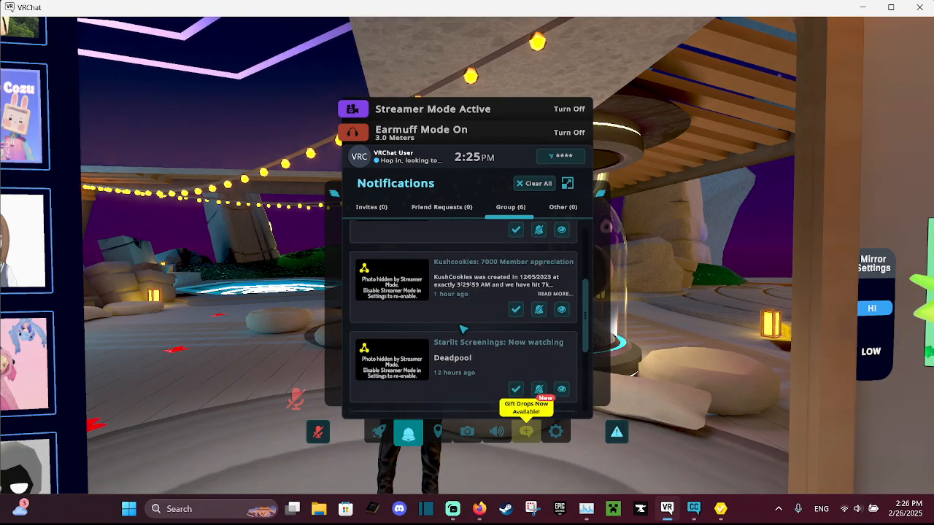
# Check the remaining group notifications and open the Launch Pad
pyautogui.scroll(-1, 462, 329)
pyautogui.scroll(3, 462, 329)
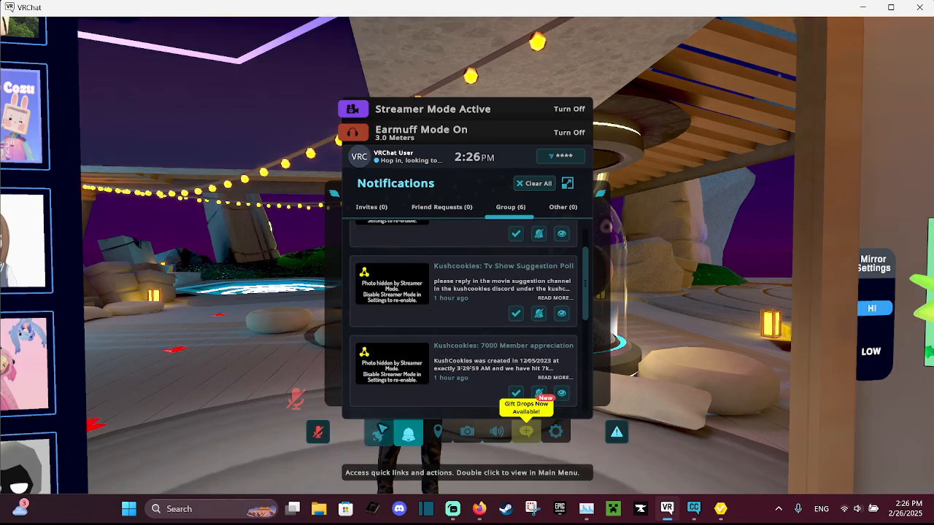
pyautogui.click(380, 431)
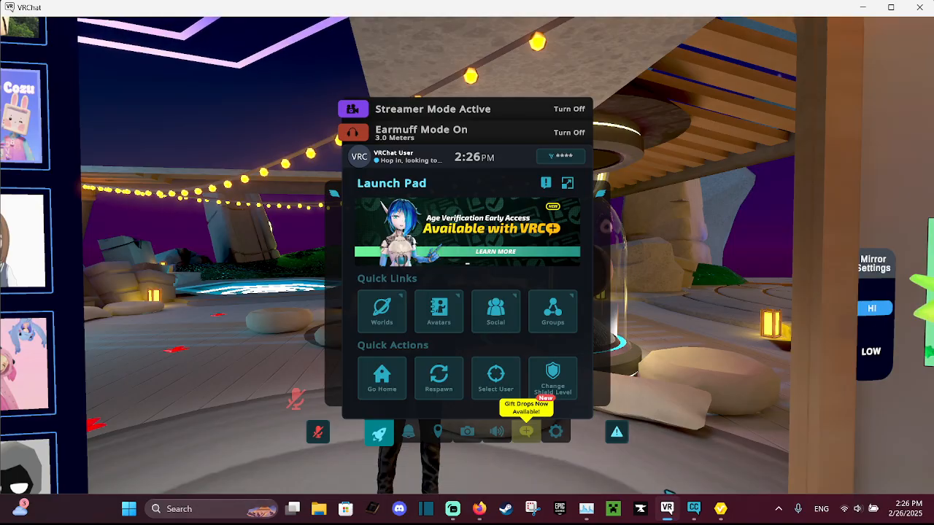
# Switch back to VRoid Studio and apply the first eyelid preset in the third row
pyautogui.click(720, 511)
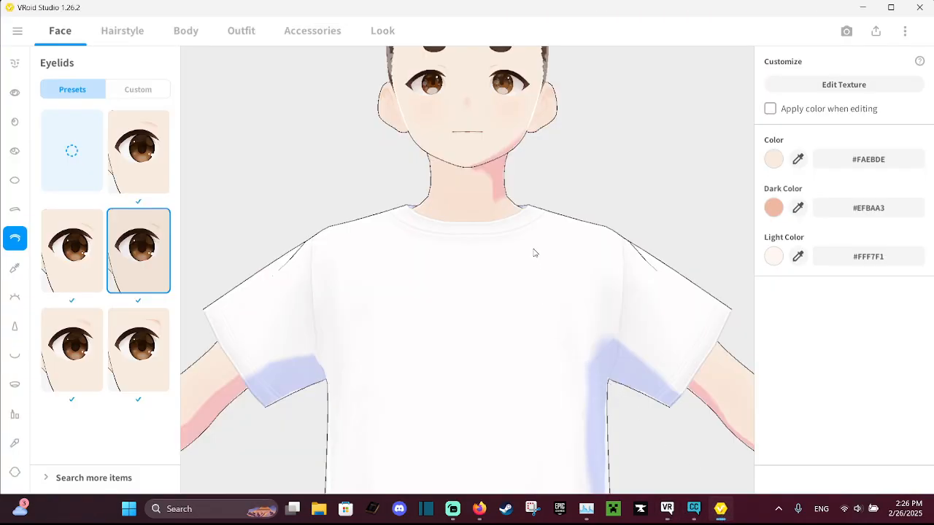
pyautogui.scroll(-1, 535, 252)
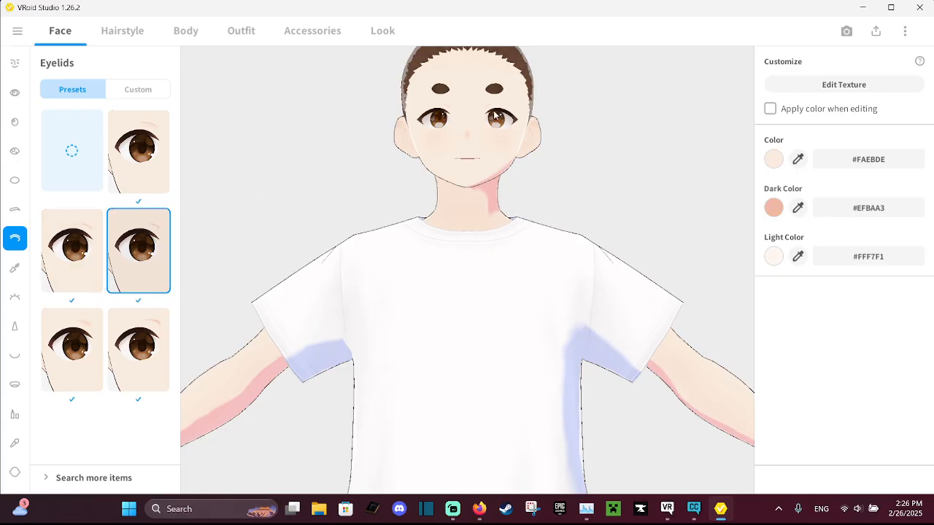
pyautogui.scroll(2, 482, 110)
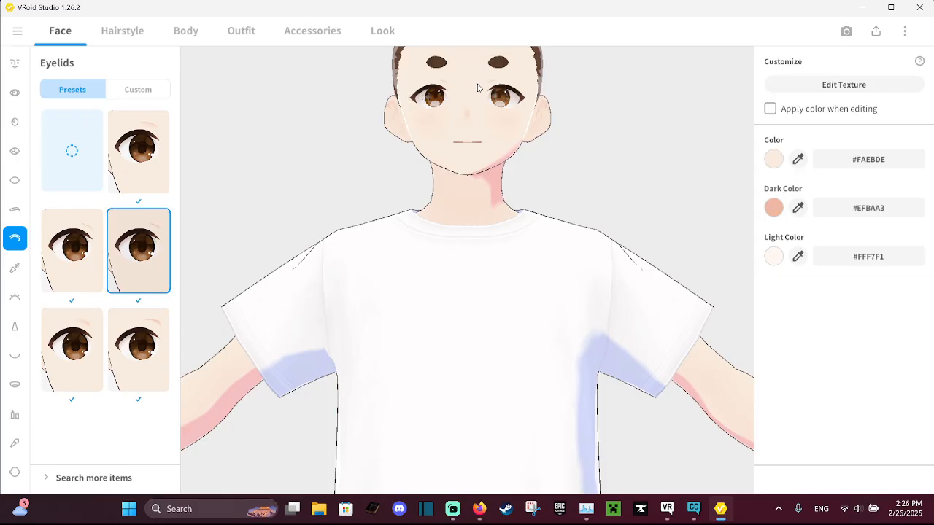
pyautogui.click(82, 341)
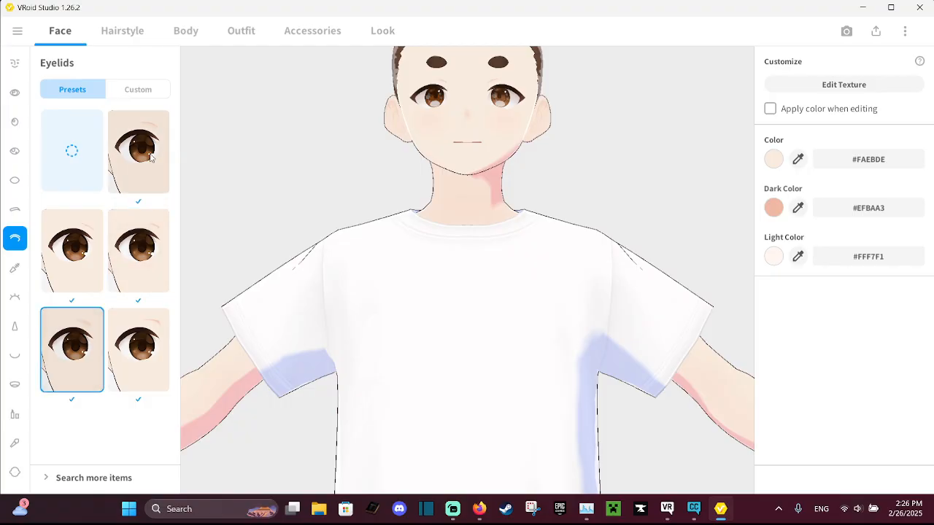
# Skip past the eyeliner and eyelashes, and apply the nose preset with reddish nose shading after comparing it with the preset above it
pyautogui.click(15, 268)
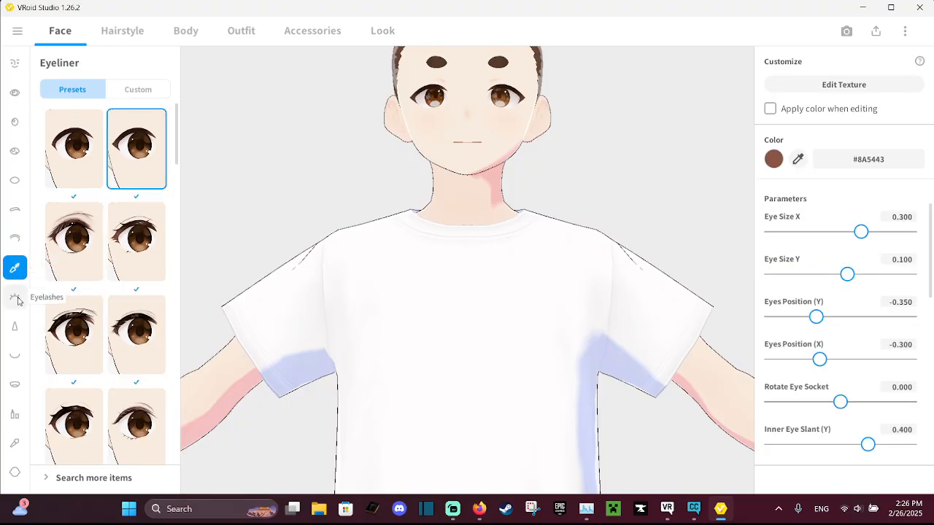
pyautogui.click(15, 298)
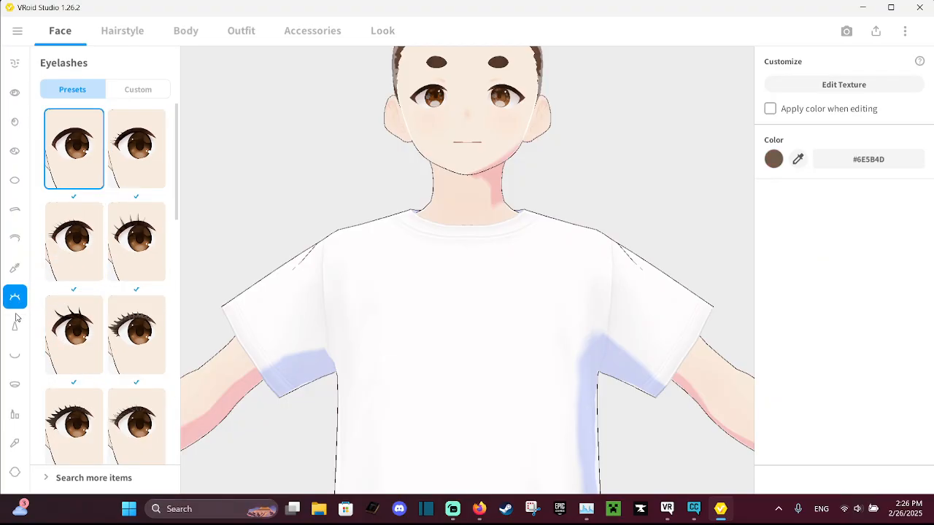
pyautogui.click(15, 327)
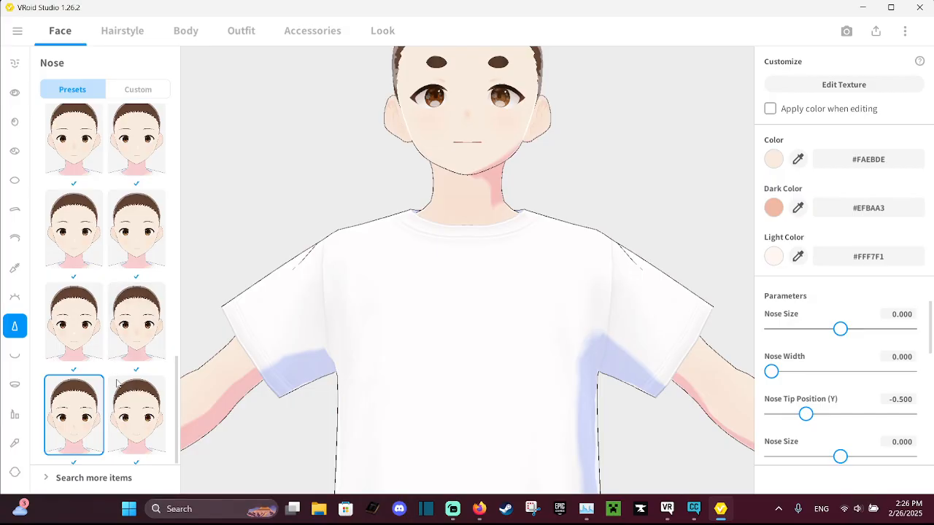
pyautogui.scroll(-1, 106, 418)
pyautogui.scroll(5, 104, 408)
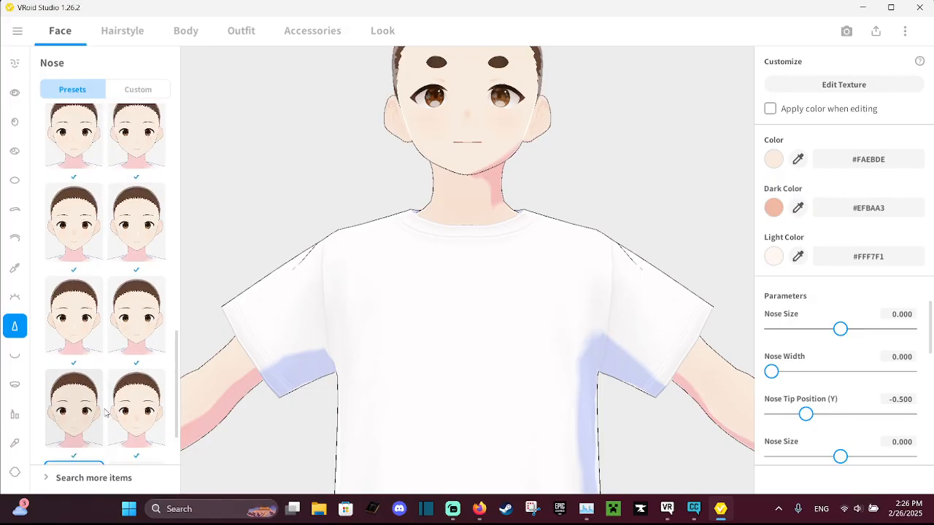
pyautogui.scroll(1, 102, 402)
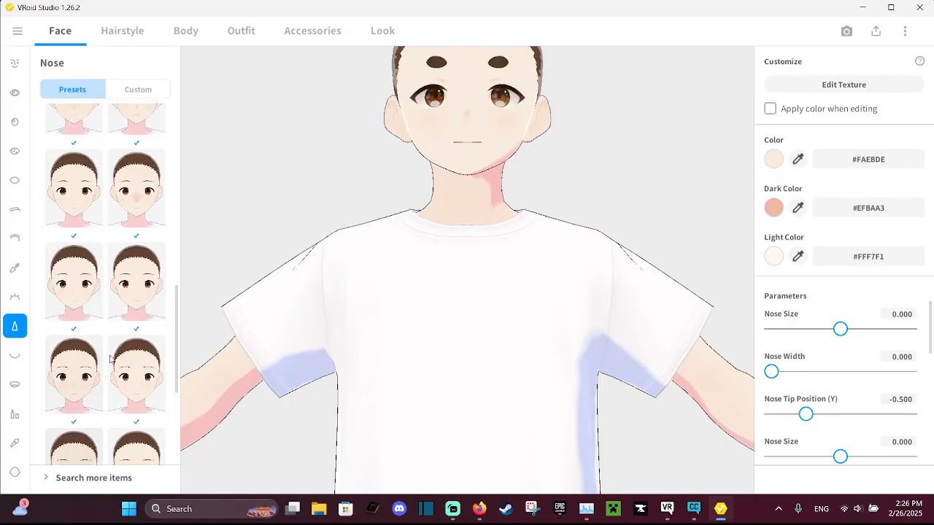
pyautogui.click(138, 197)
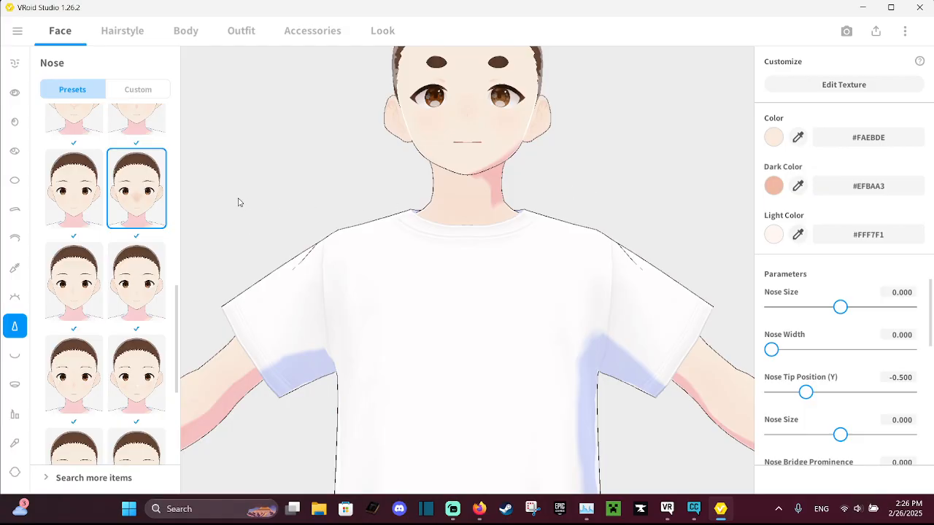
pyautogui.scroll(1, 129, 249)
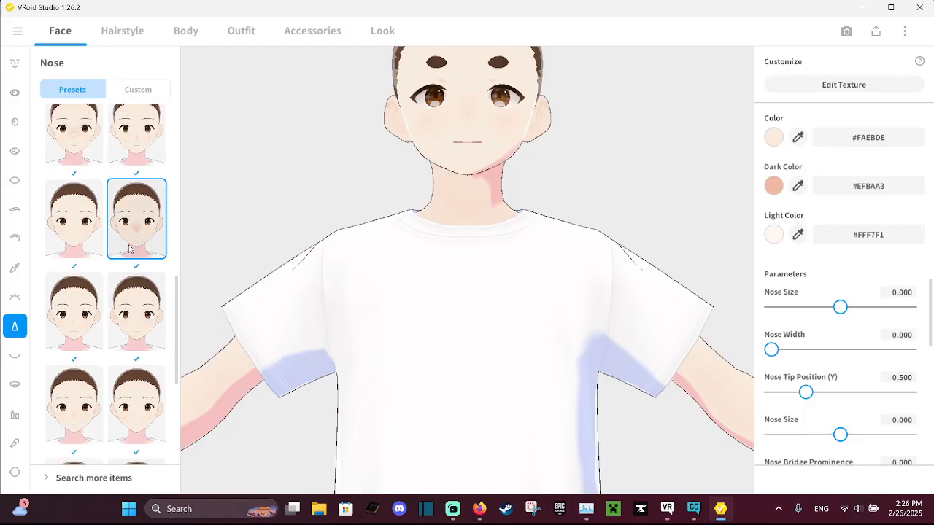
pyautogui.click(137, 152)
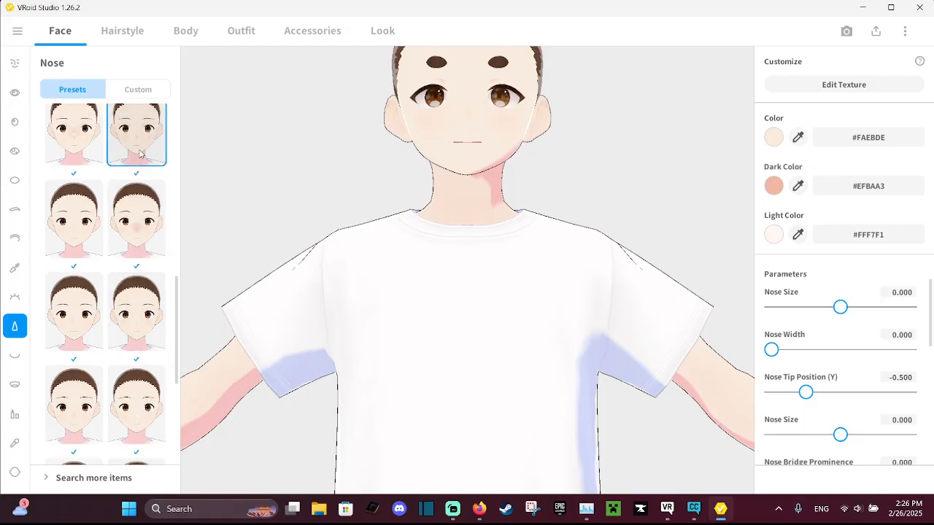
pyautogui.click(137, 222)
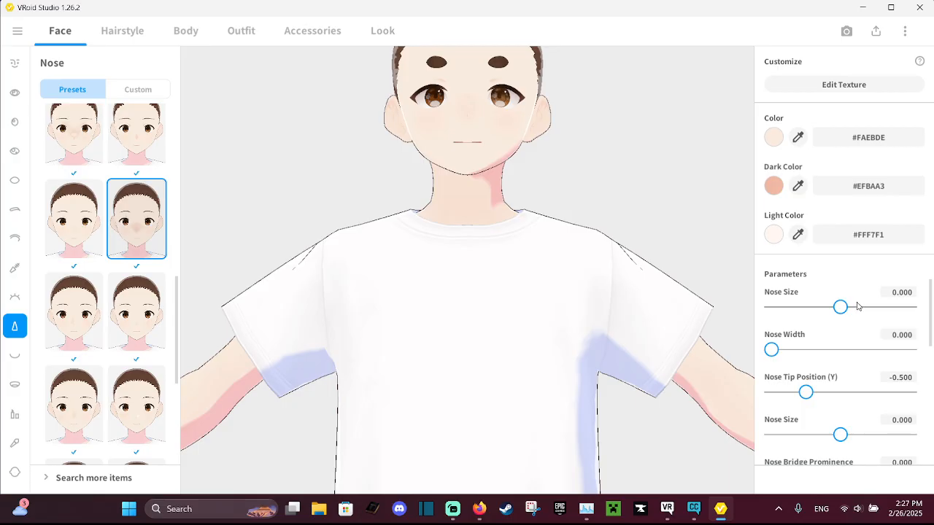
# Try out the Nose Size and Nose Width parameters, setting the second Nose Size to 0.006
pyautogui.moveTo(855, 307)
pyautogui.mouseDown()
pyautogui.moveTo(901, 312)
pyautogui.moveTo(836, 314)
pyautogui.moveTo(843, 306)
pyautogui.mouseUp()
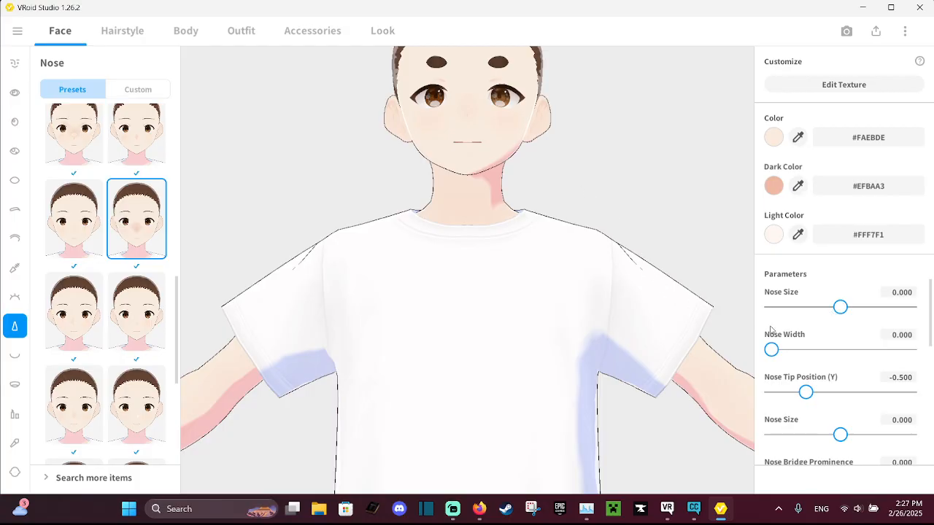
pyautogui.moveTo(772, 350); pyautogui.dragTo(724, 347)
pyautogui.moveTo(844, 437)
pyautogui.mouseDown()
pyautogui.moveTo(924, 433)
pyautogui.moveTo(819, 434)
pyautogui.moveTo(840, 434)
pyautogui.mouseUp()
pyautogui.scroll(-1, 851, 386)
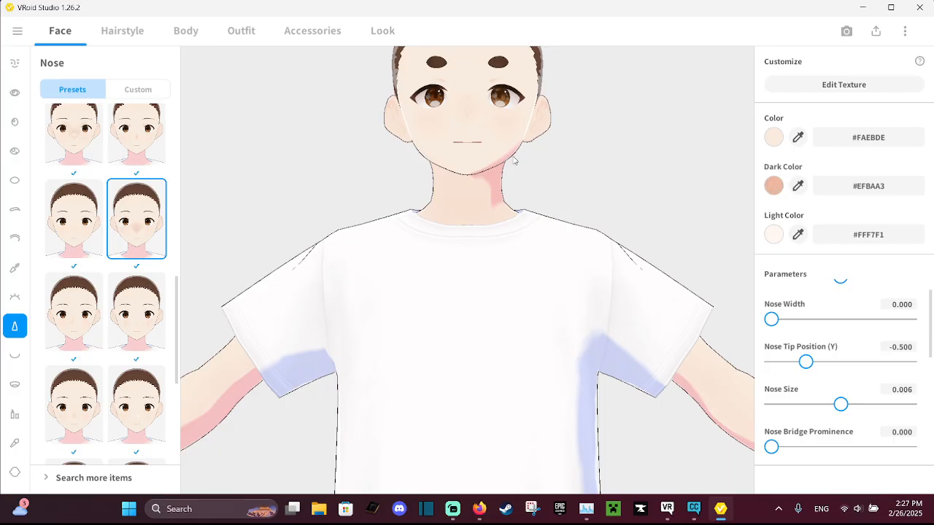
# Try darker shades for the nose skin's Dark Color and set it to #D7A38C
pyautogui.click(770, 191)
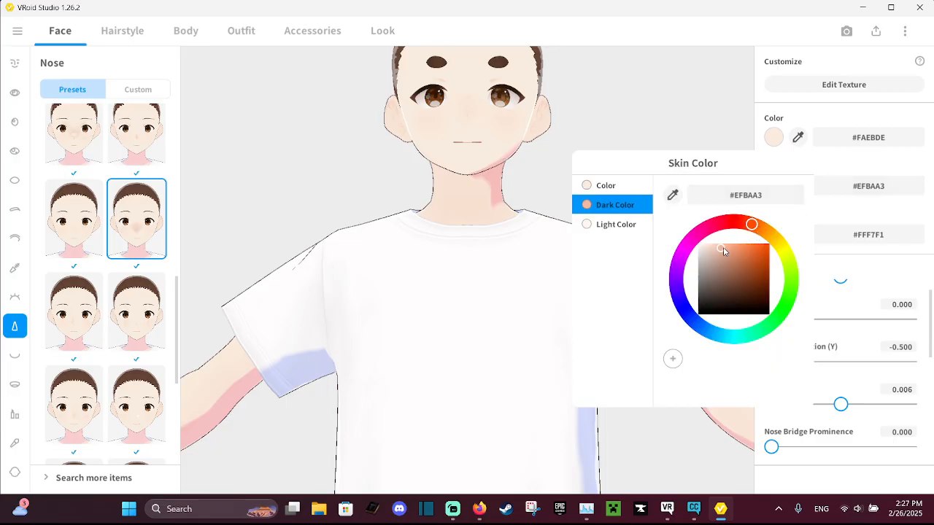
pyautogui.click(721, 251)
pyautogui.click(721, 253)
pyautogui.click(722, 258)
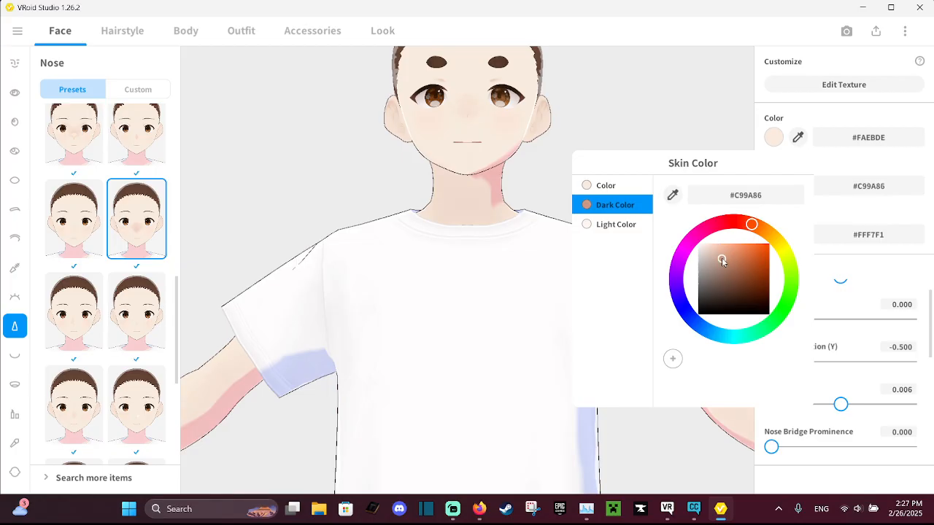
pyautogui.click(723, 264)
pyautogui.moveTo(724, 273); pyautogui.dragTo(725, 294)
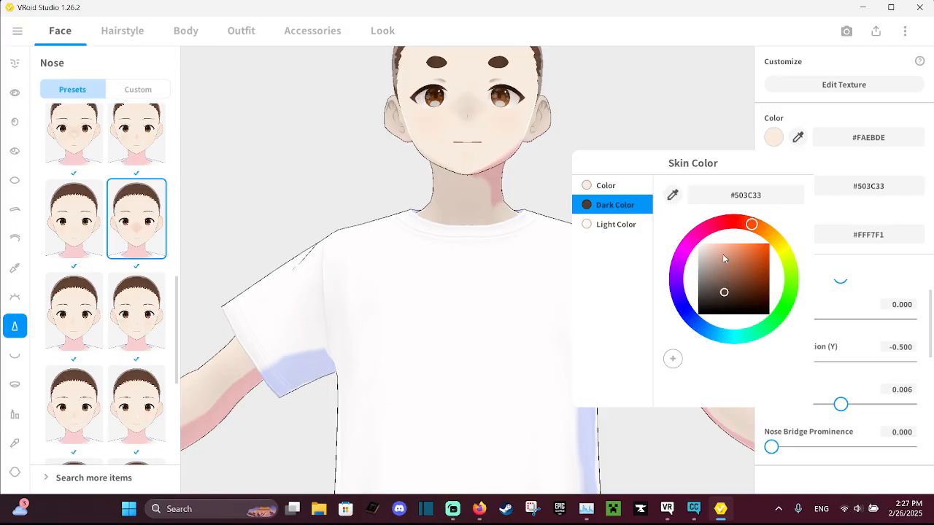
pyautogui.click(723, 256)
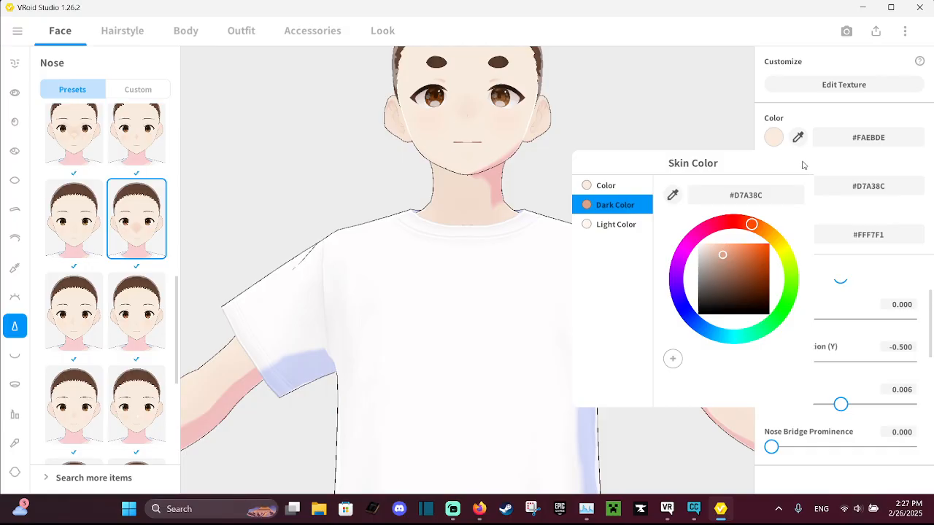
pyautogui.click(799, 111)
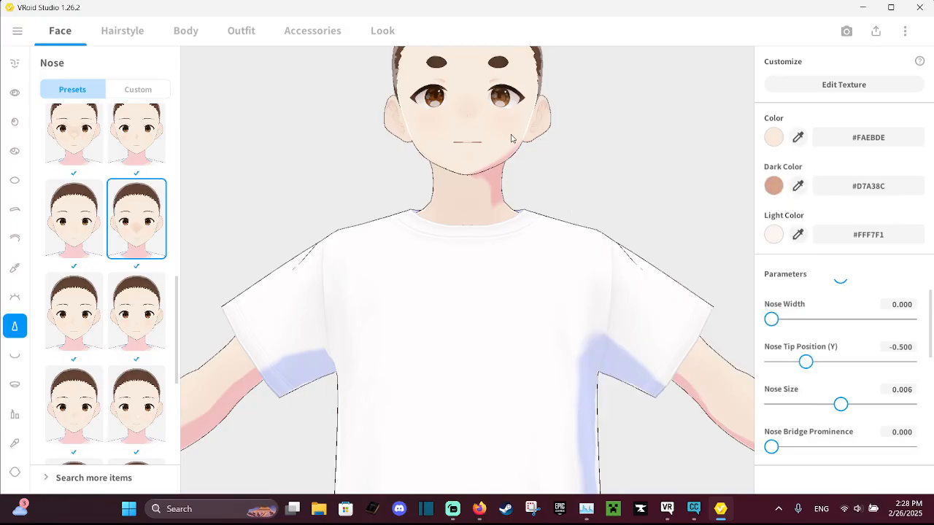
# Try Nose Bridge Prominence from minimum to maximum and set it to 0.159
pyautogui.scroll(-3, 584, 237)
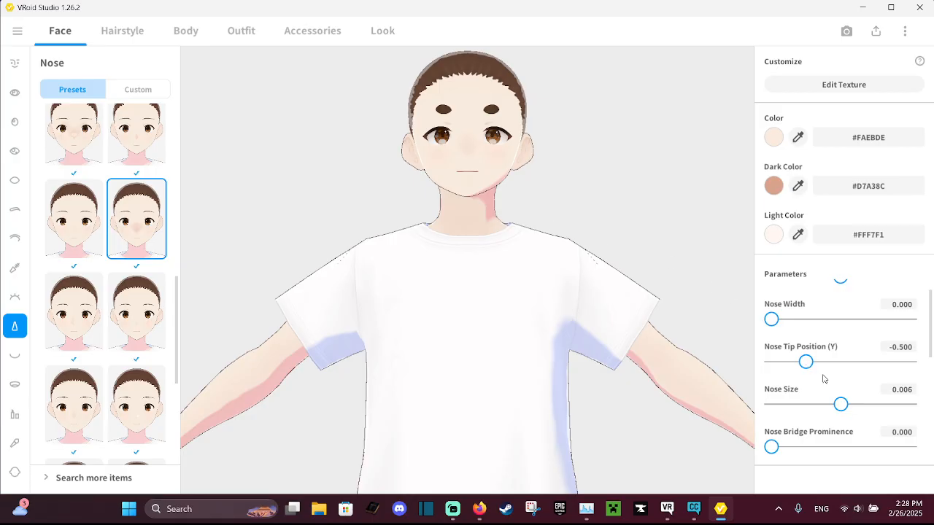
pyautogui.scroll(1, 821, 390)
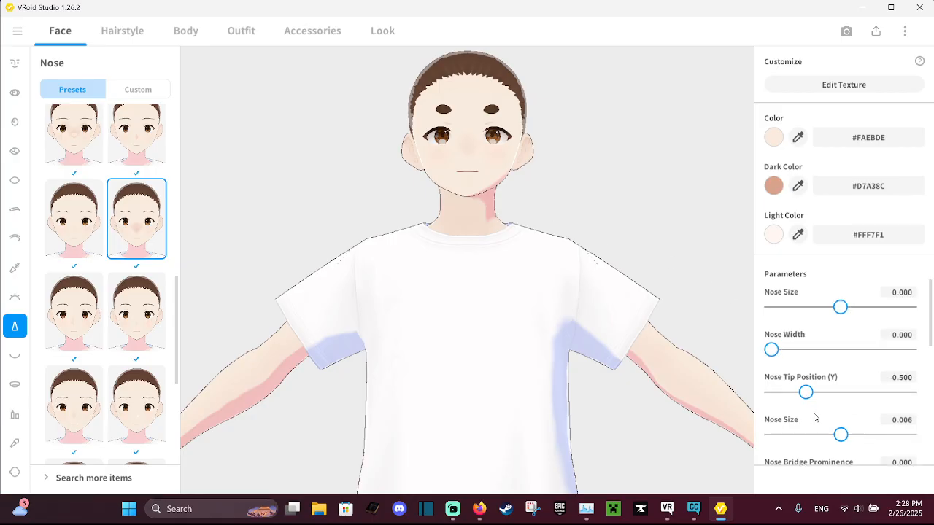
pyautogui.scroll(-2, 814, 417)
pyautogui.scroll(1, 814, 417)
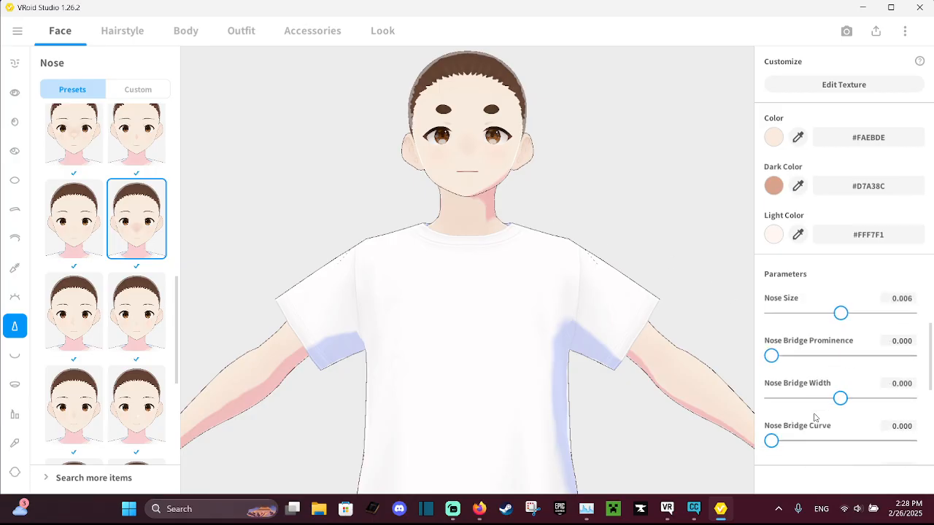
pyautogui.scroll(1, 814, 415)
pyautogui.moveTo(771, 386); pyautogui.dragTo(932, 389)
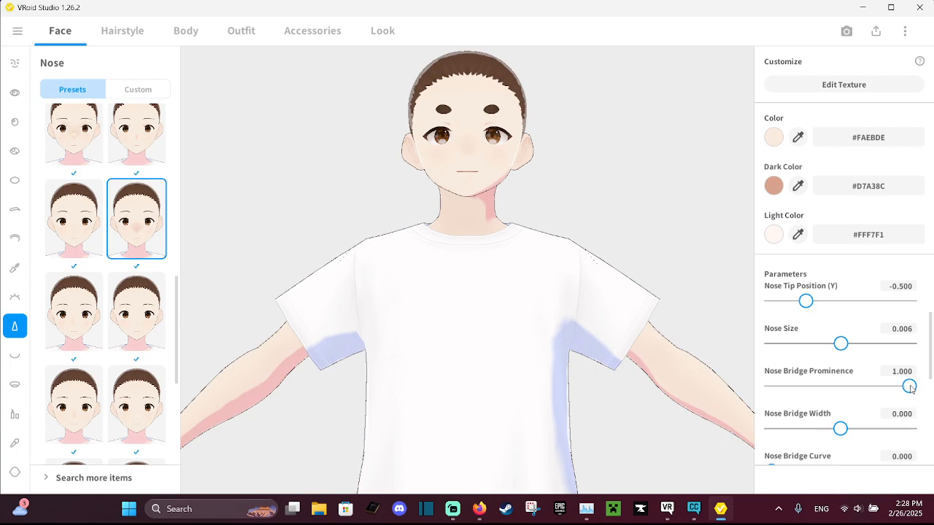
pyautogui.click(783, 389)
pyautogui.moveTo(791, 385); pyautogui.dragTo(889, 384)
pyautogui.moveTo(770, 387); pyautogui.dragTo(793, 386)
# Raise Nose Size Scale about halfway towards its maximum, and try out Nose Bridge Curve and Masc Nose, returning both to 0
pyautogui.scroll(-1, 808, 407)
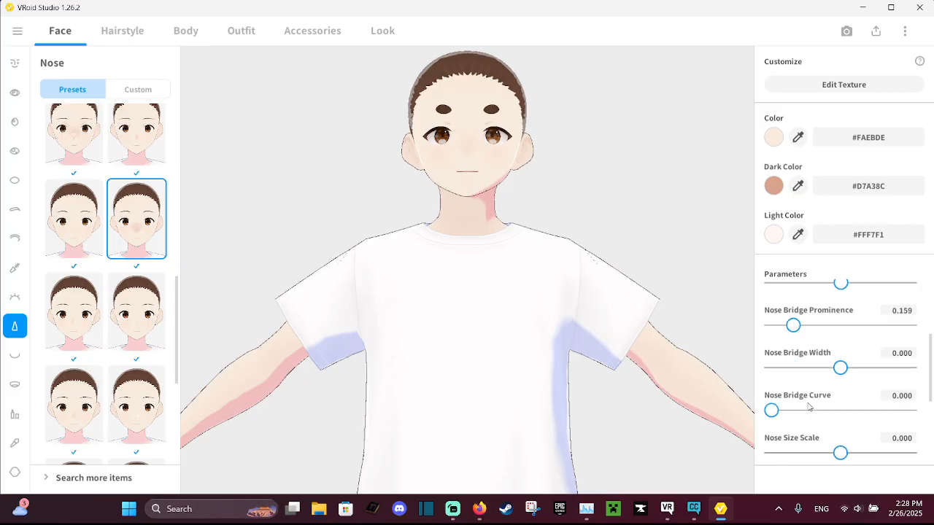
pyautogui.moveTo(790, 410); pyautogui.dragTo(903, 410)
pyautogui.moveTo(789, 414); pyautogui.dragTo(762, 415)
pyautogui.moveTo(846, 454); pyautogui.dragTo(882, 456)
pyautogui.scroll(-2, 831, 443)
pyautogui.scroll(-2, 829, 439)
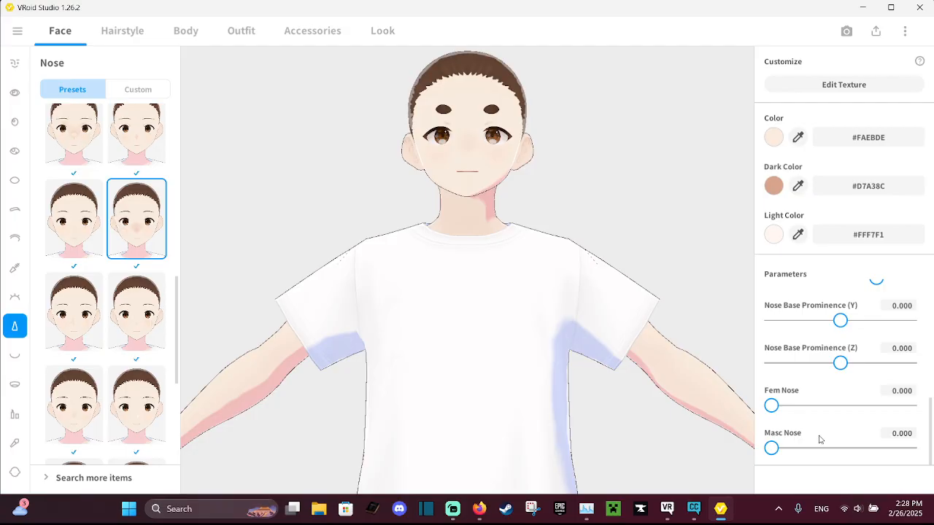
pyautogui.moveTo(771, 447); pyautogui.dragTo(727, 455)
# Set the first Nose Size to 0.515, the second Nose Size to 0.521 and Nose Width to 0.208
pyautogui.scroll(5, 821, 422)
pyautogui.scroll(1, 821, 420)
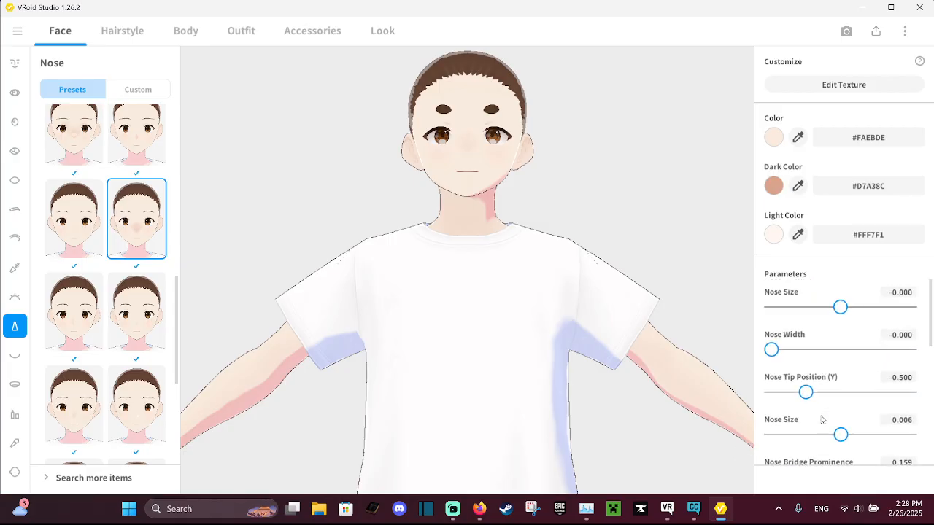
pyautogui.moveTo(845, 315); pyautogui.dragTo(880, 316)
pyautogui.moveTo(846, 435); pyautogui.dragTo(882, 430)
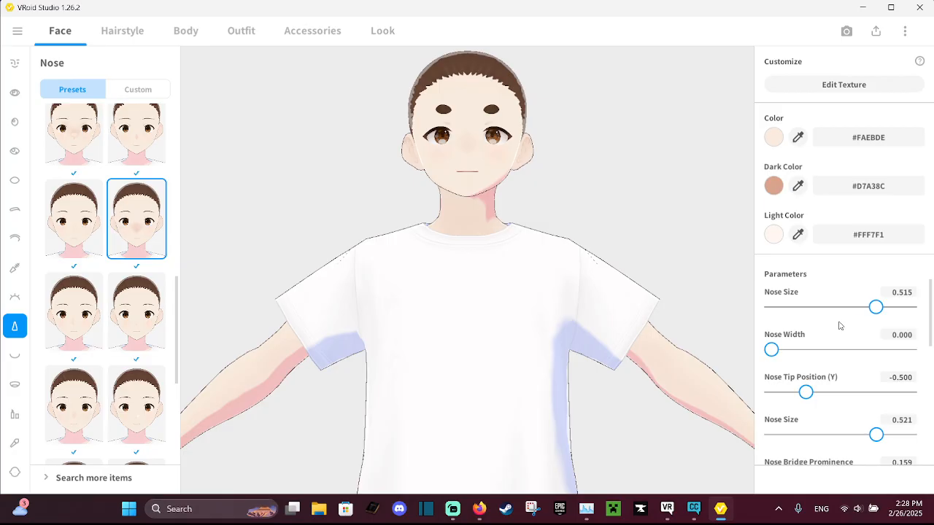
pyautogui.moveTo(772, 359); pyautogui.dragTo(800, 360)
# Lower the computer's display brightness slightly
pyautogui.click(879, 511)
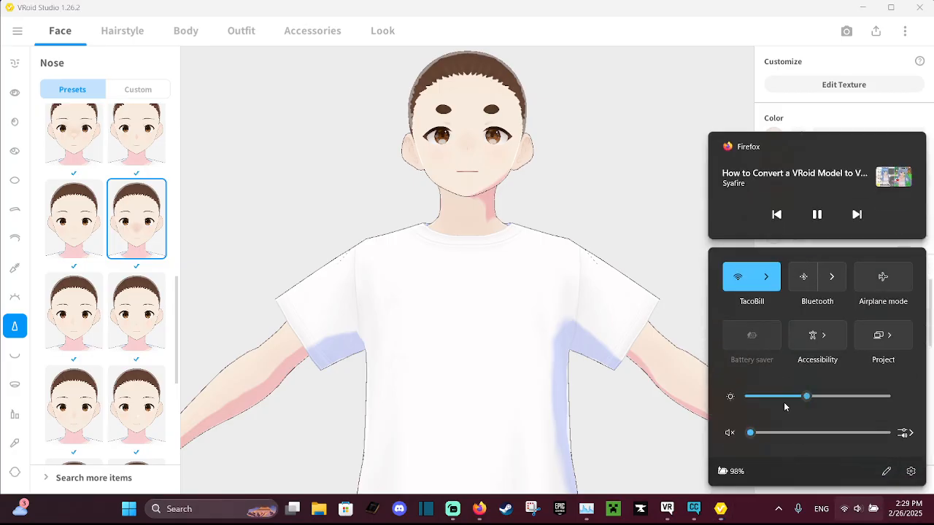
pyautogui.moveTo(783, 396); pyautogui.dragTo(790, 398)
pyautogui.click(799, 399)
pyautogui.click(599, 152)
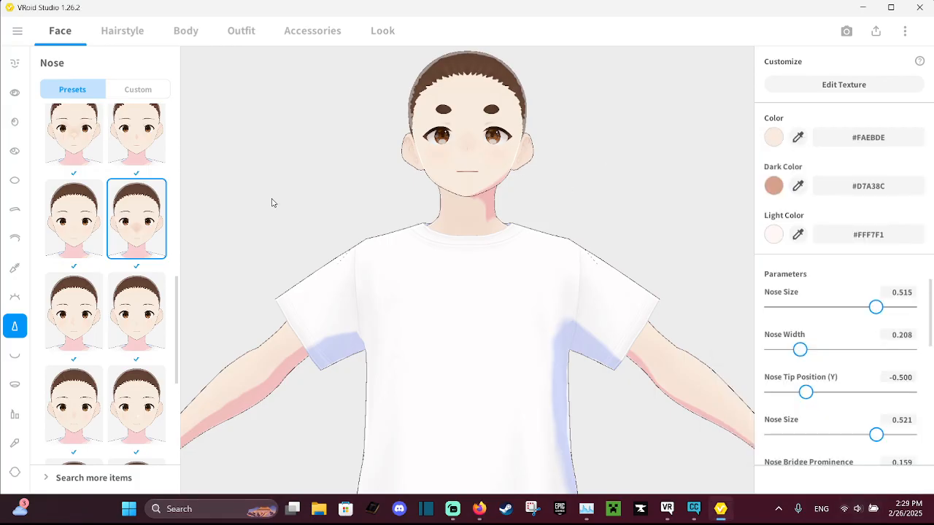
# Try the first mouth preset in the third row, and apply the second one in the second row
pyautogui.click(13, 359)
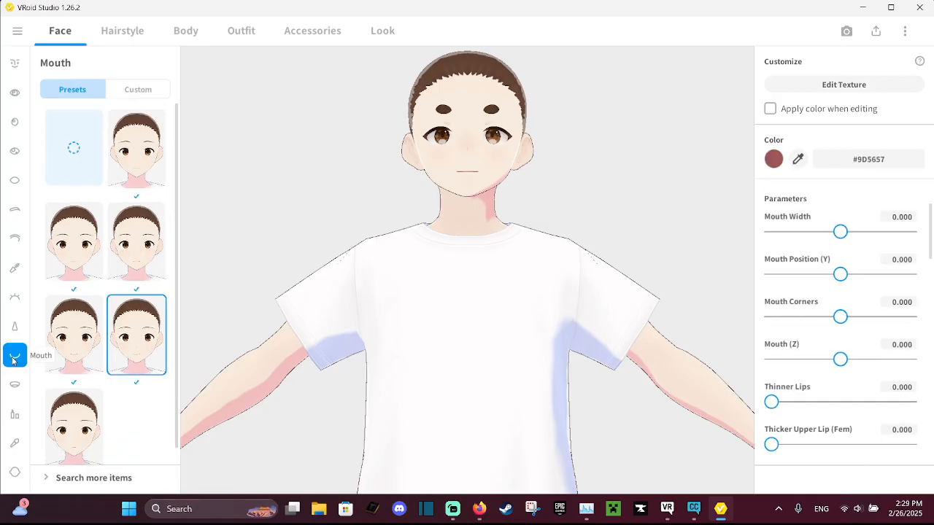
pyautogui.click(72, 334)
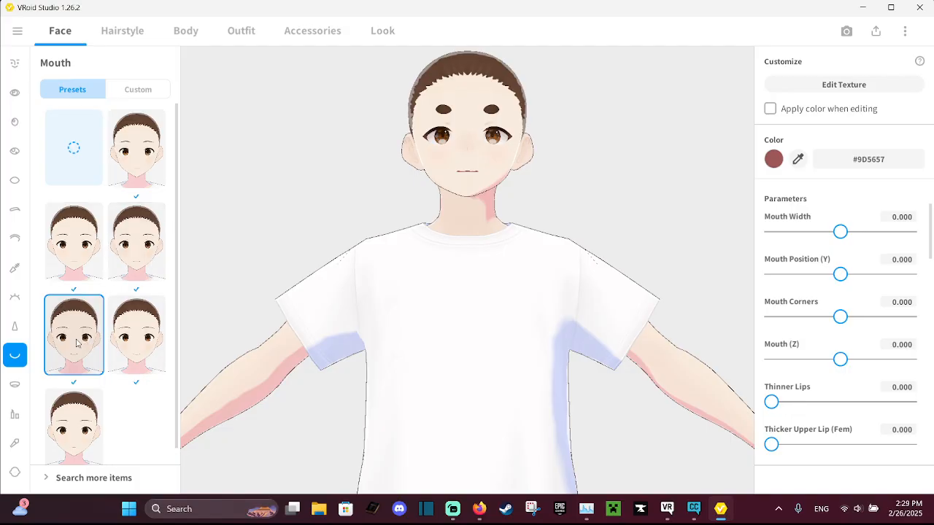
pyautogui.click(149, 233)
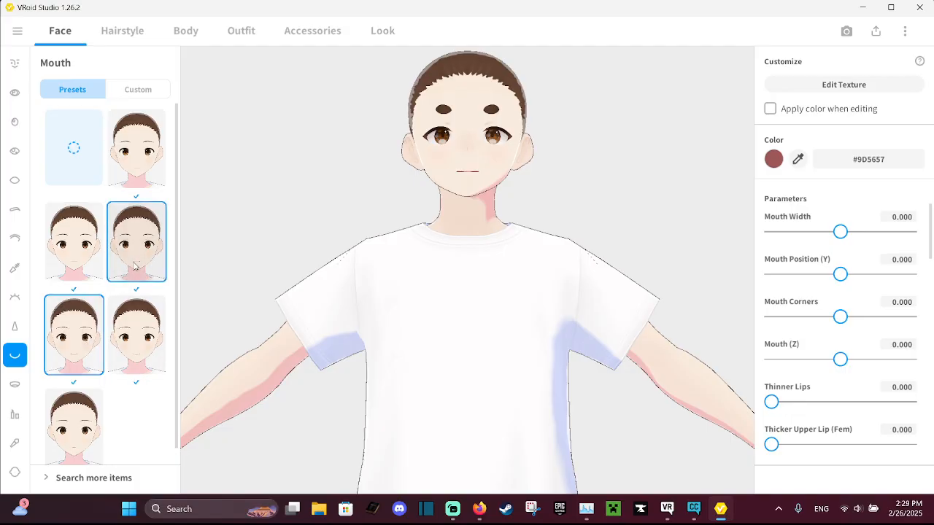
# Compare the remaining mouth presets, and reapply the second one in the second row
pyautogui.click(142, 170)
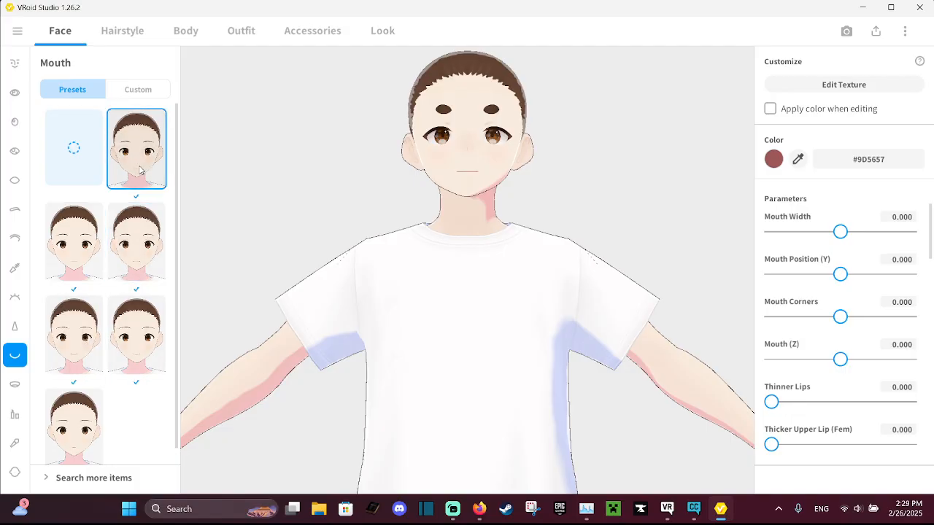
pyautogui.click(73, 425)
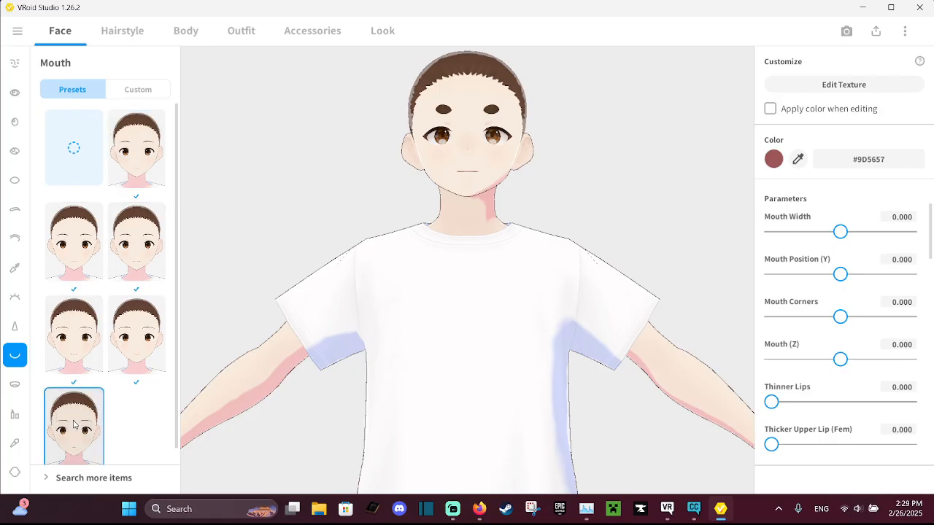
pyautogui.click(130, 342)
pyautogui.click(78, 412)
pyautogui.click(76, 254)
pyautogui.click(145, 261)
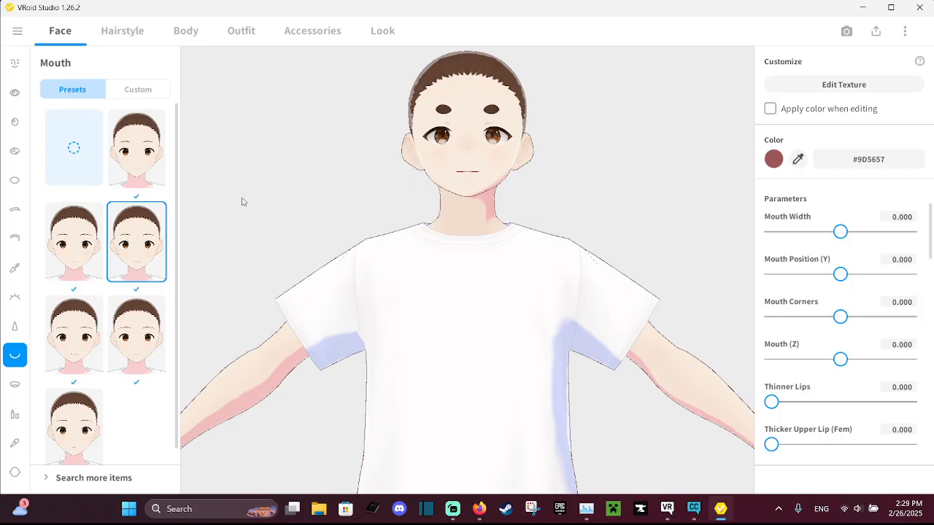
# Try the second and third Mouth Inside presets, and return to the first one
pyautogui.click(15, 384)
pyautogui.click(153, 170)
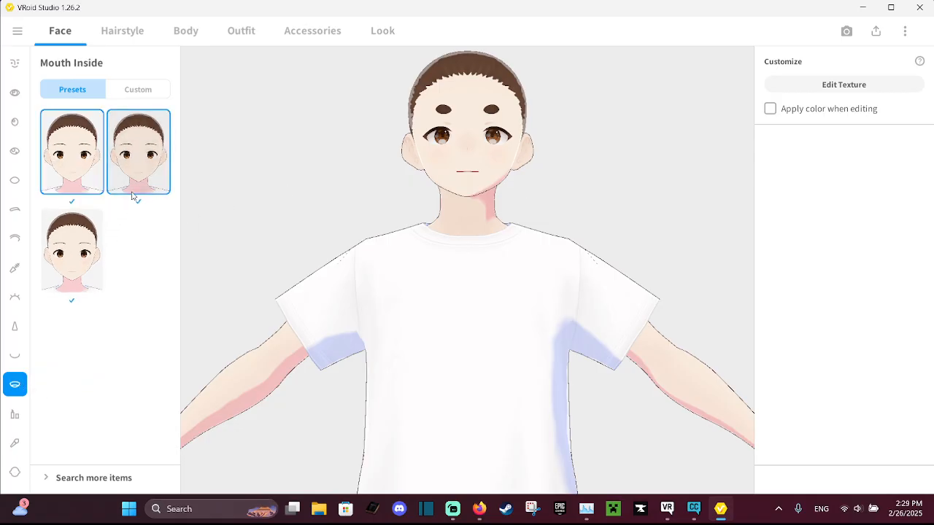
pyautogui.click(93, 249)
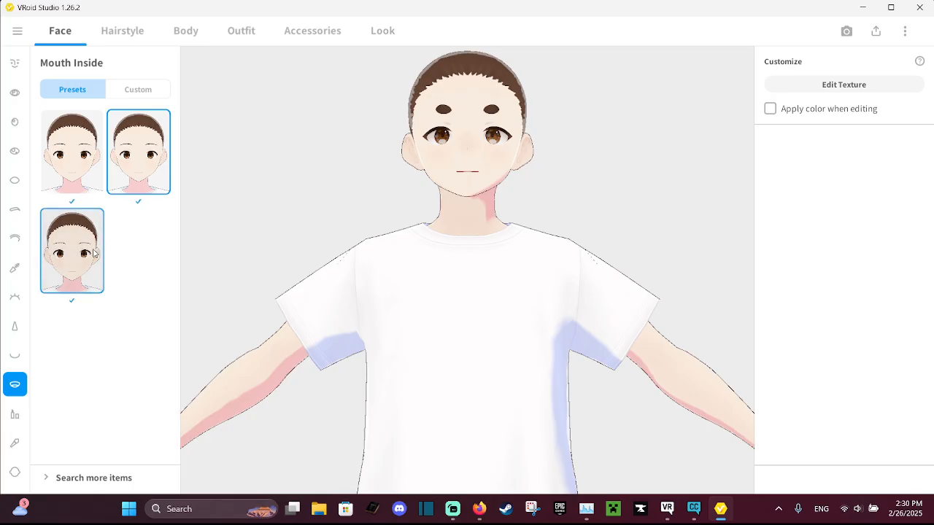
pyautogui.click(92, 182)
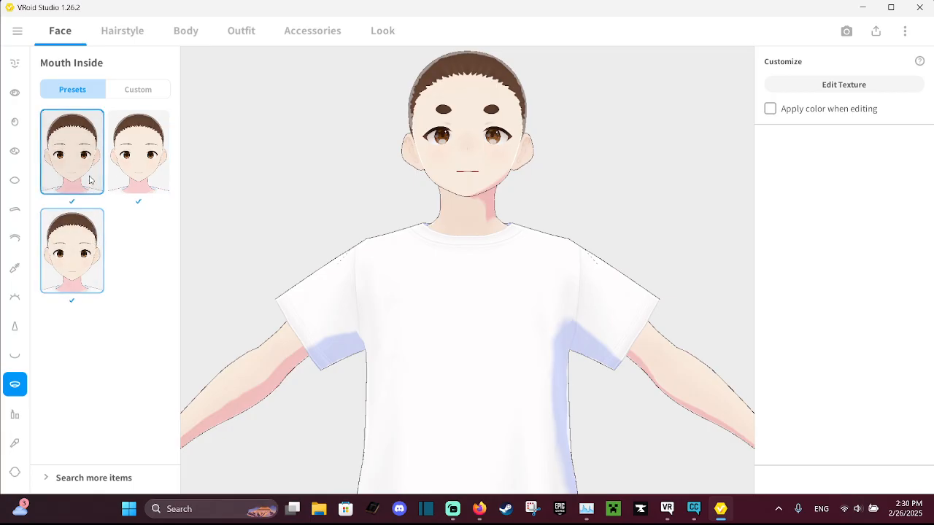
# Try the first and the last lips presets, returning to the empty preset after each
pyautogui.click(15, 413)
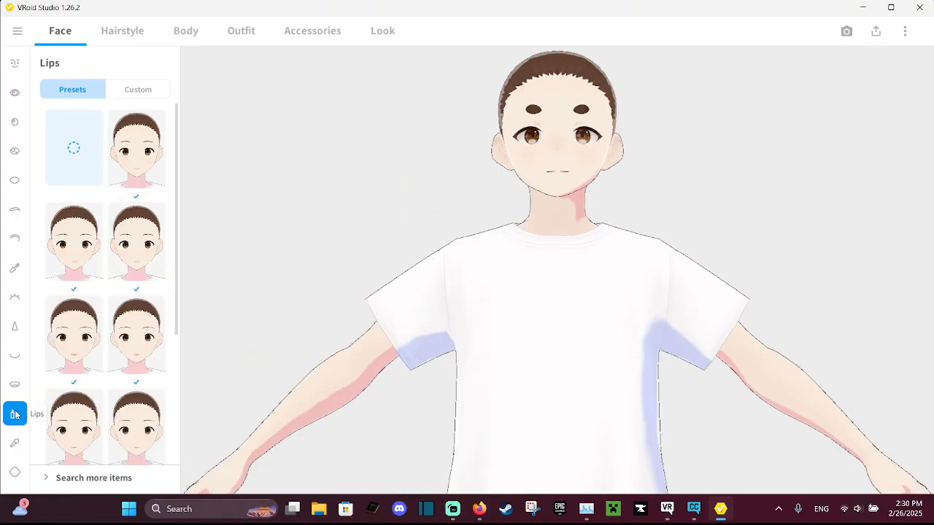
pyautogui.click(150, 168)
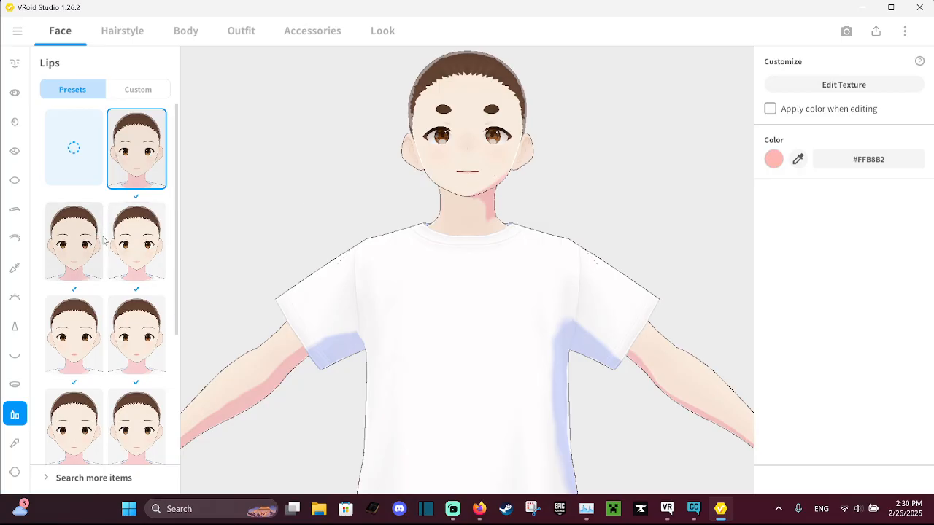
pyautogui.click(89, 176)
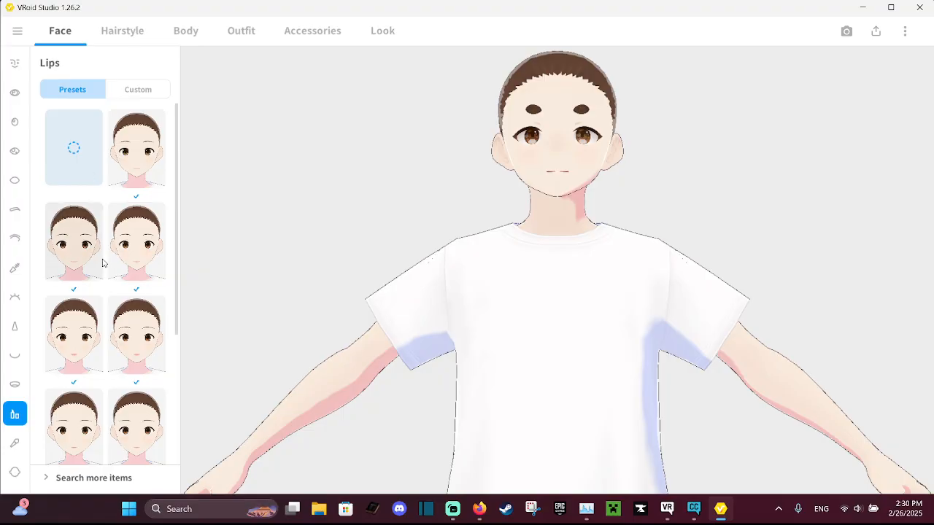
pyautogui.scroll(-3, 102, 260)
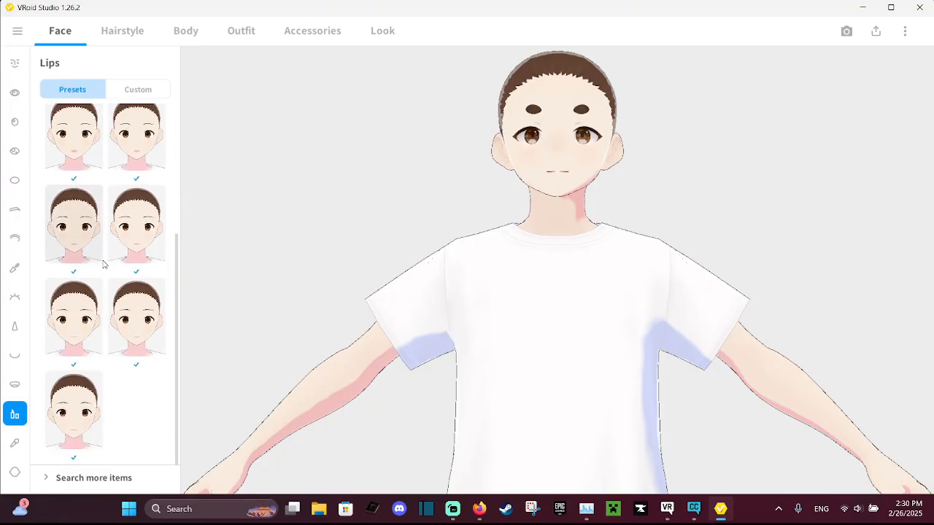
pyautogui.click(91, 401)
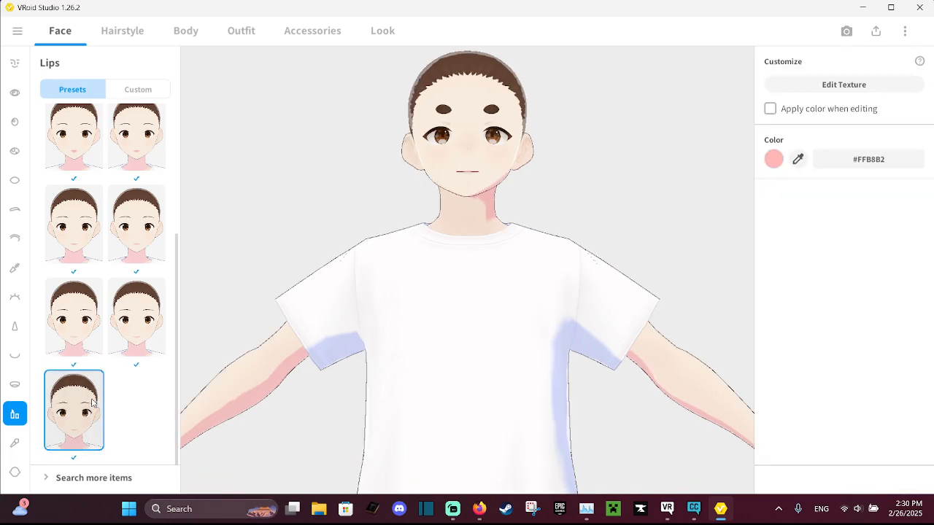
pyautogui.scroll(5, 91, 401)
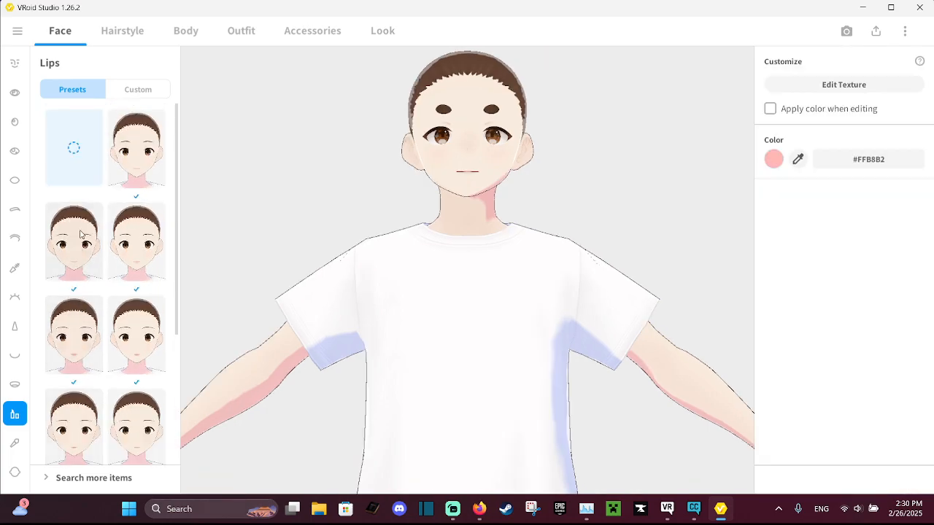
pyautogui.click(87, 169)
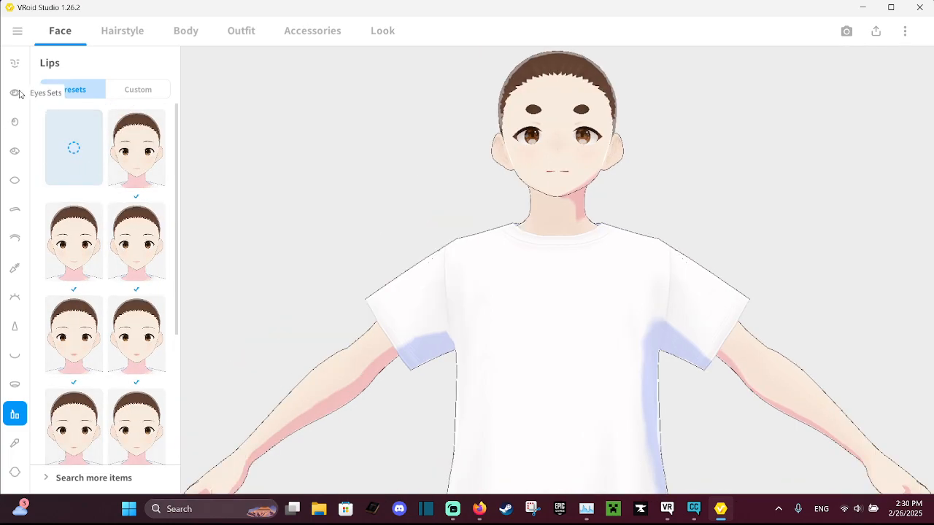
# Try the short straight and cat-ear hairstyle sets, and reapply the one with crossing bangs and a small two-pronged tuft on top
pyautogui.click(116, 38)
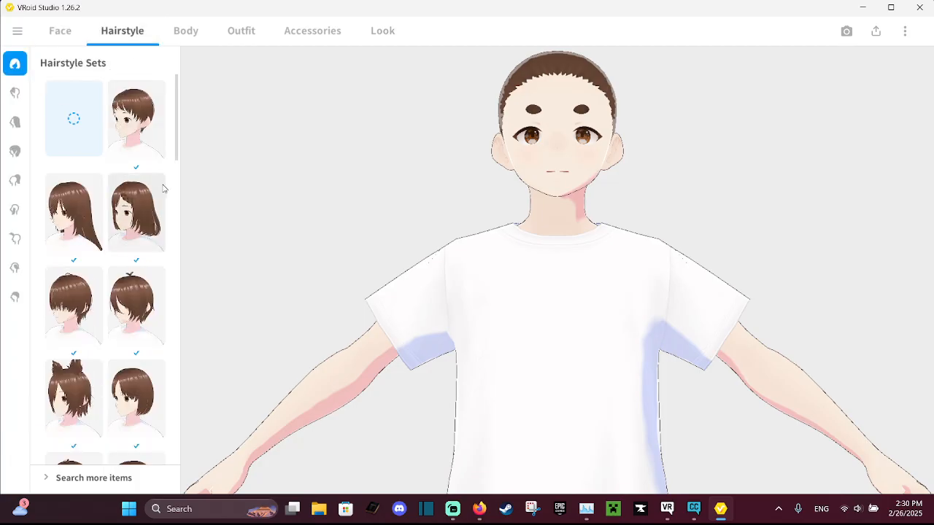
pyautogui.click(153, 139)
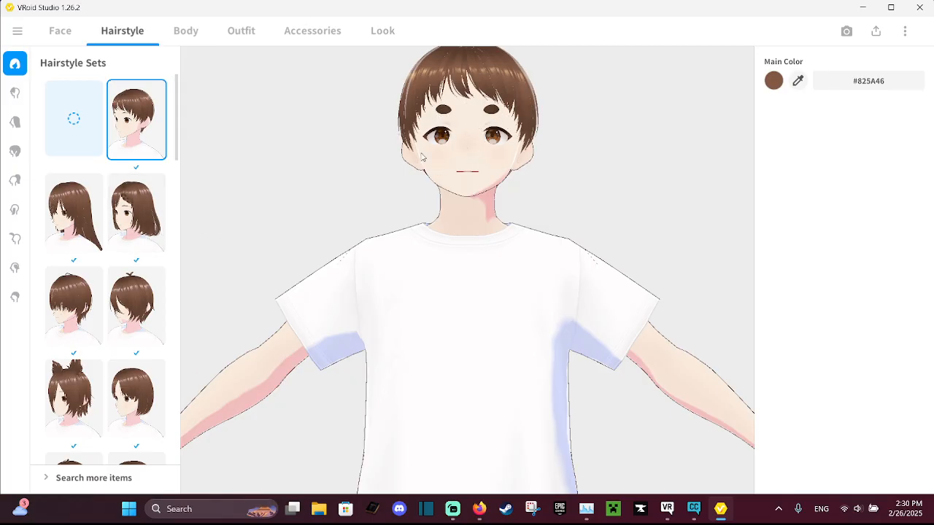
pyautogui.click(143, 301)
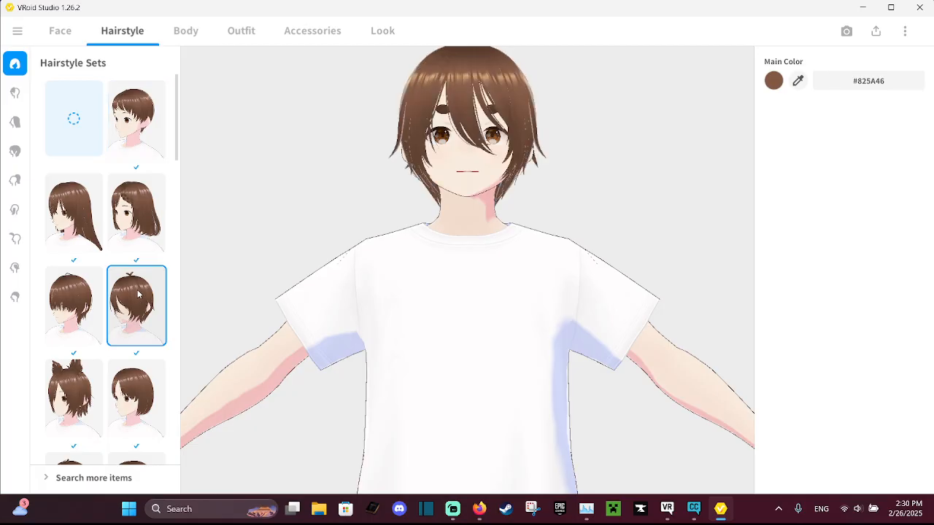
pyautogui.click(73, 397)
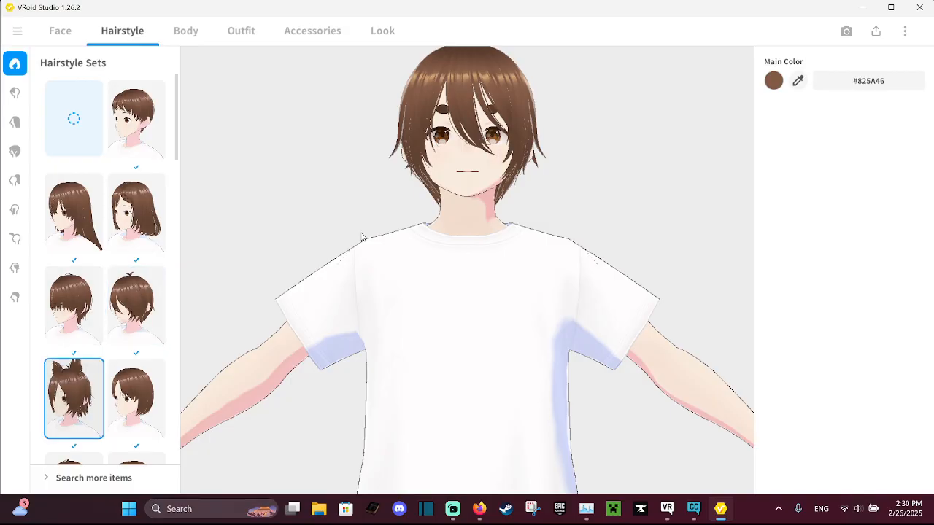
pyautogui.scroll(-2, 456, 189)
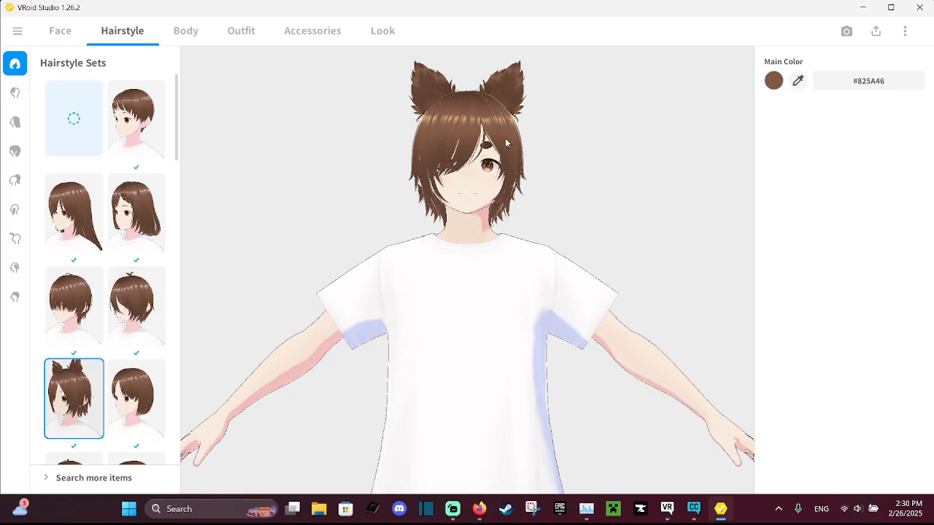
pyautogui.click(137, 303)
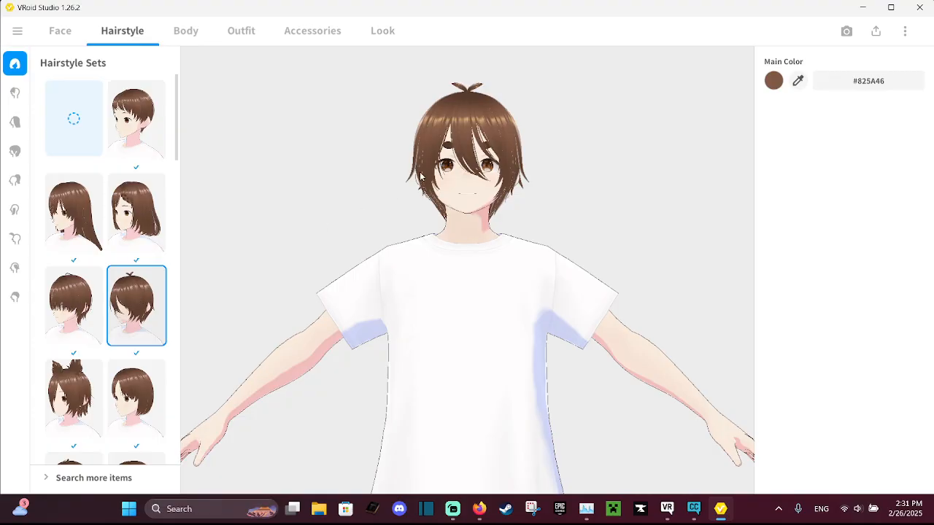
# Try the messy short hairstyle set with flared sides, directly below the cat-ear one
pyautogui.scroll(-1, 158, 275)
pyautogui.scroll(-1, 158, 275)
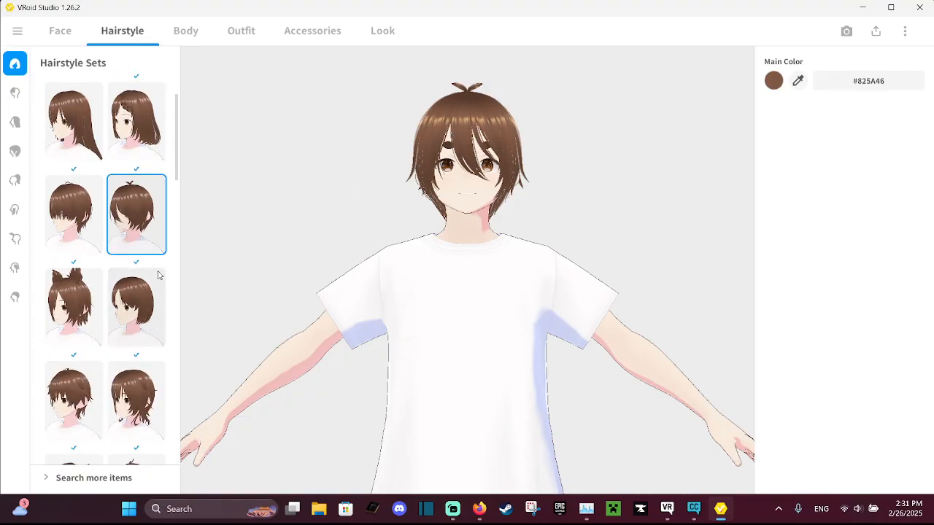
pyautogui.scroll(-2, 109, 217)
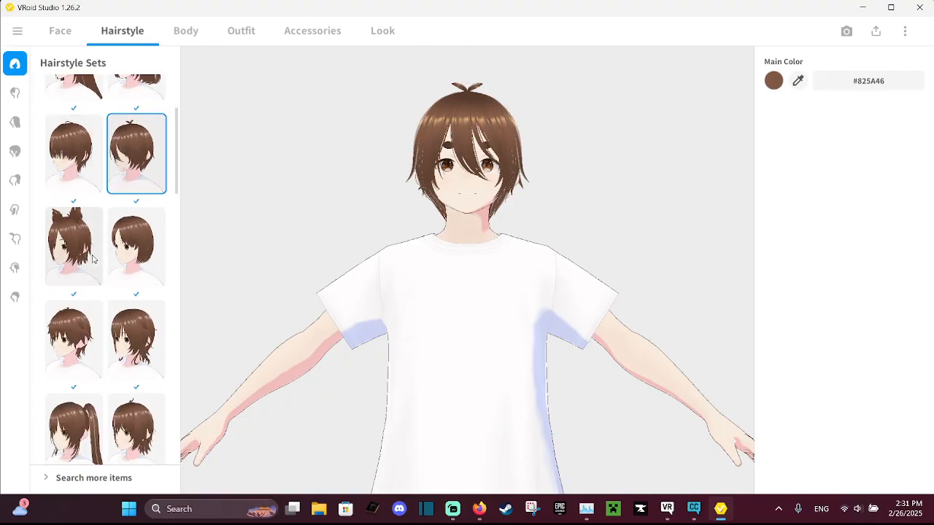
pyautogui.click(82, 342)
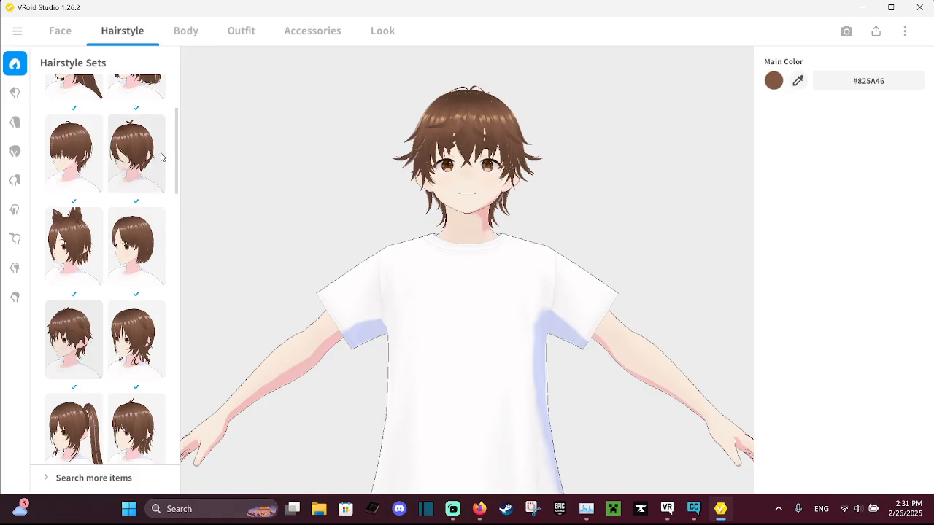
# Try the long twin-tail hairstyle set, and apply the shaggy one with a curled tuft beside it
pyautogui.scroll(-2, 159, 164)
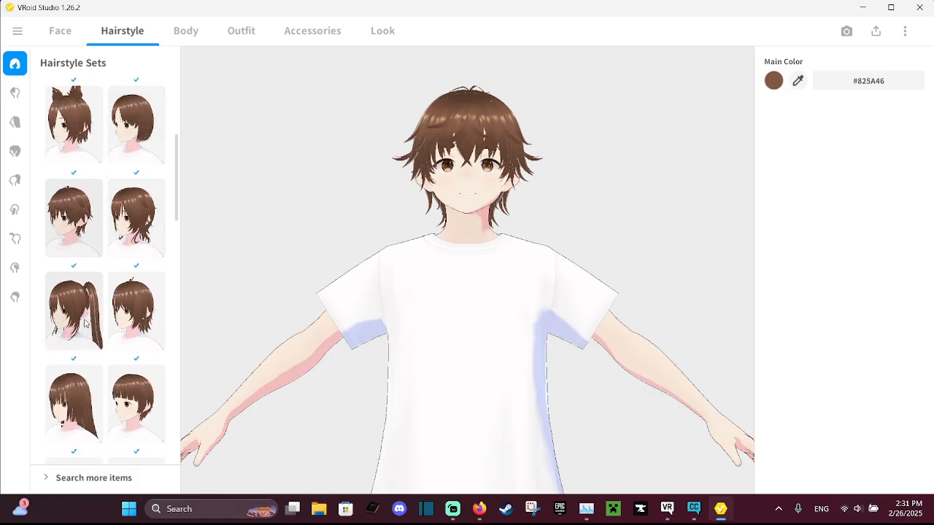
pyautogui.scroll(-2, 85, 325)
pyautogui.click(90, 186)
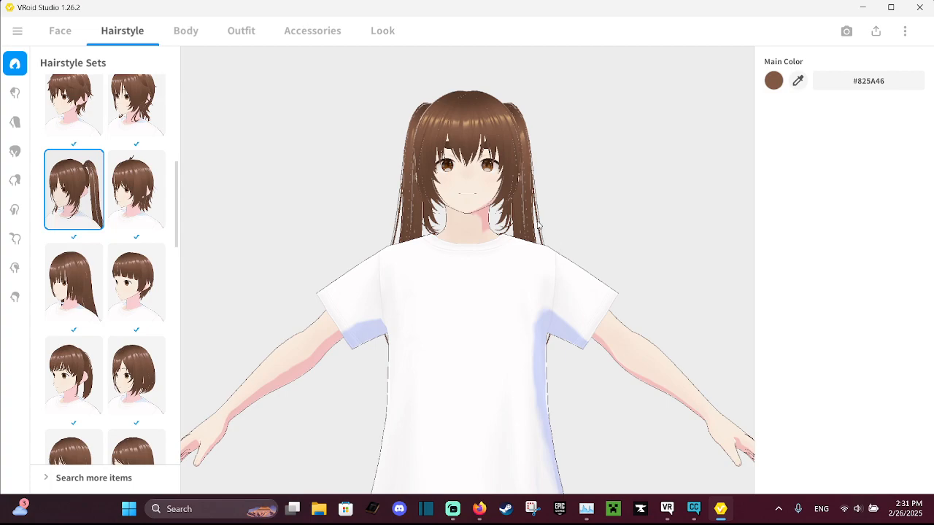
pyautogui.click(139, 182)
pyautogui.scroll(2, 140, 182)
pyautogui.scroll(1, 139, 182)
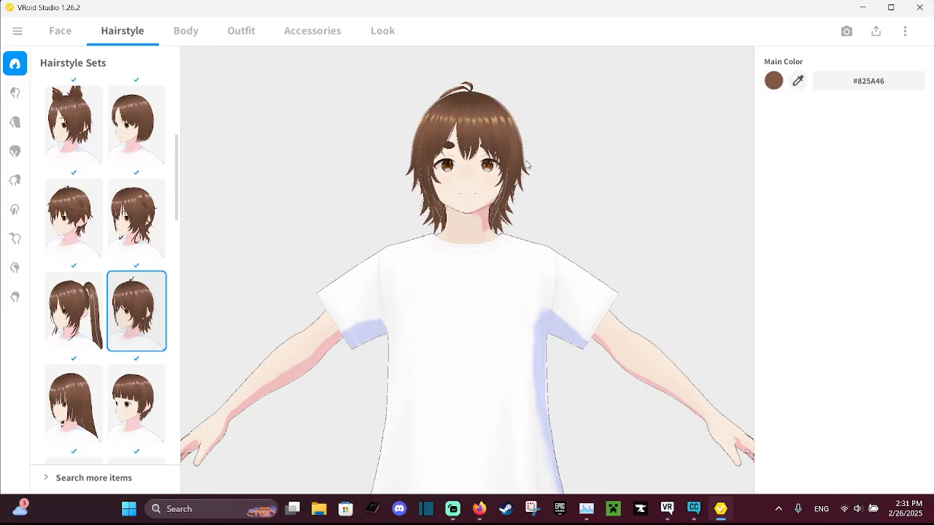
# Try the spiky short and cropped straight hairstyle sets further down, and apply the wavy mullet-like one
pyautogui.scroll(-10, 161, 266)
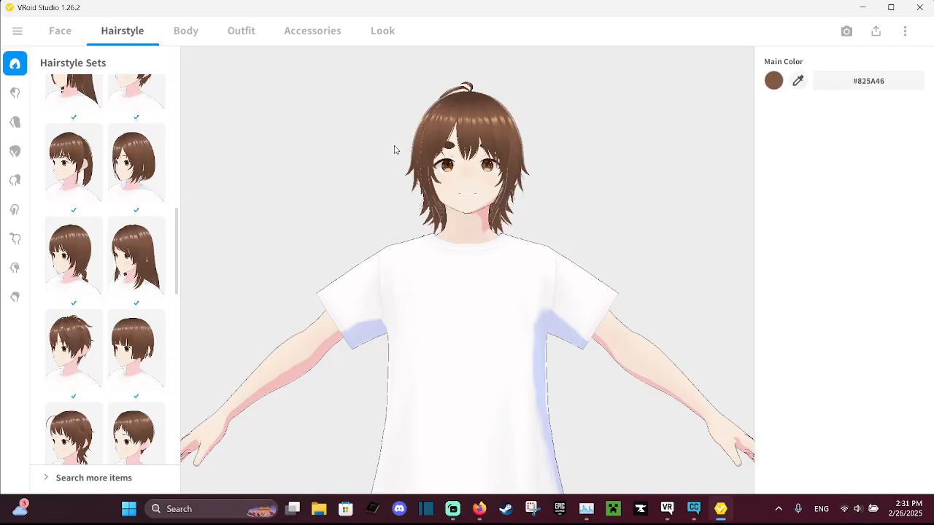
pyautogui.click(94, 326)
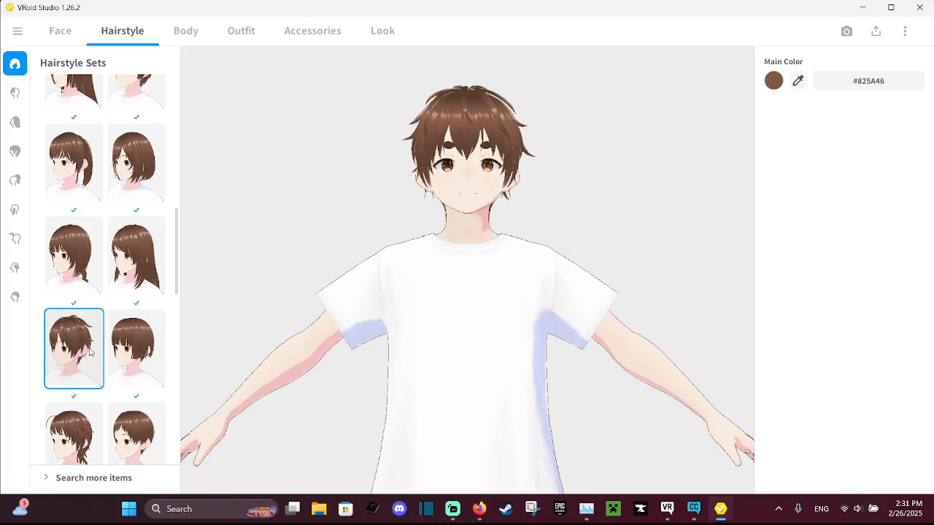
pyautogui.scroll(-3, 89, 352)
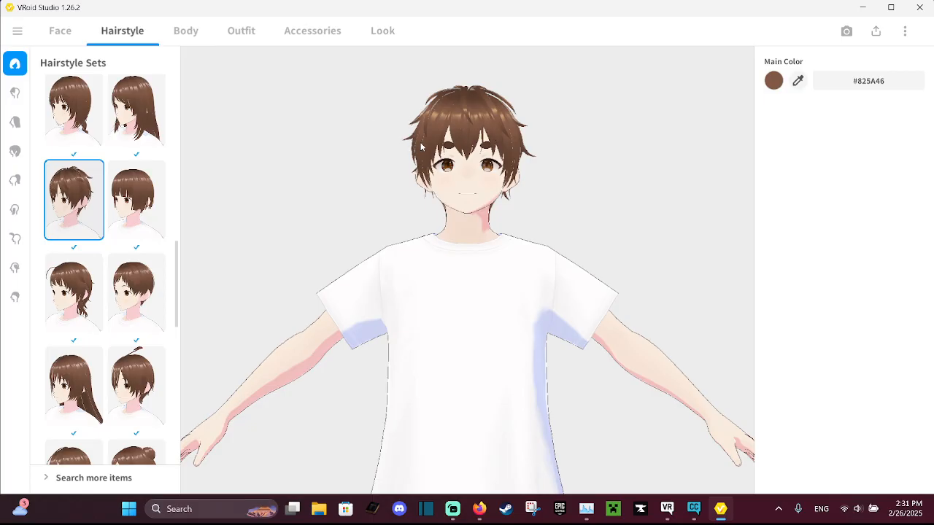
pyautogui.click(133, 291)
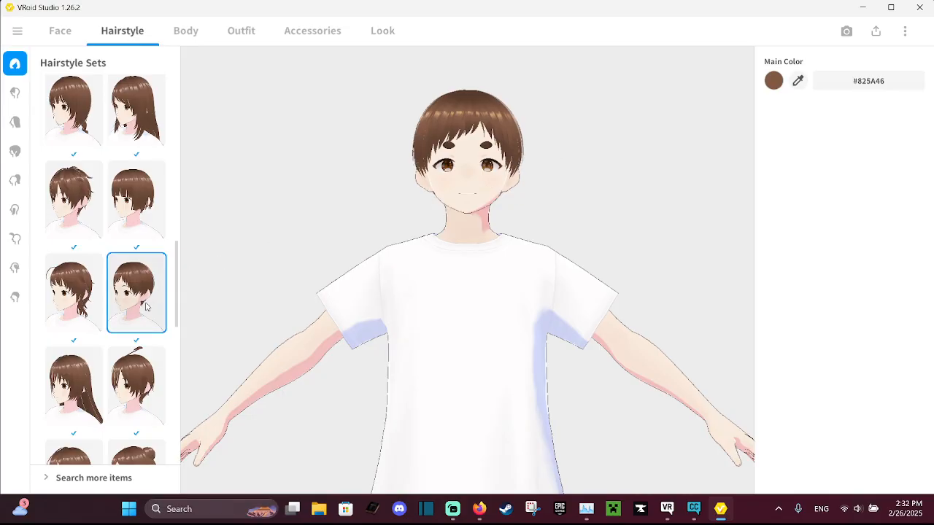
pyautogui.click(94, 299)
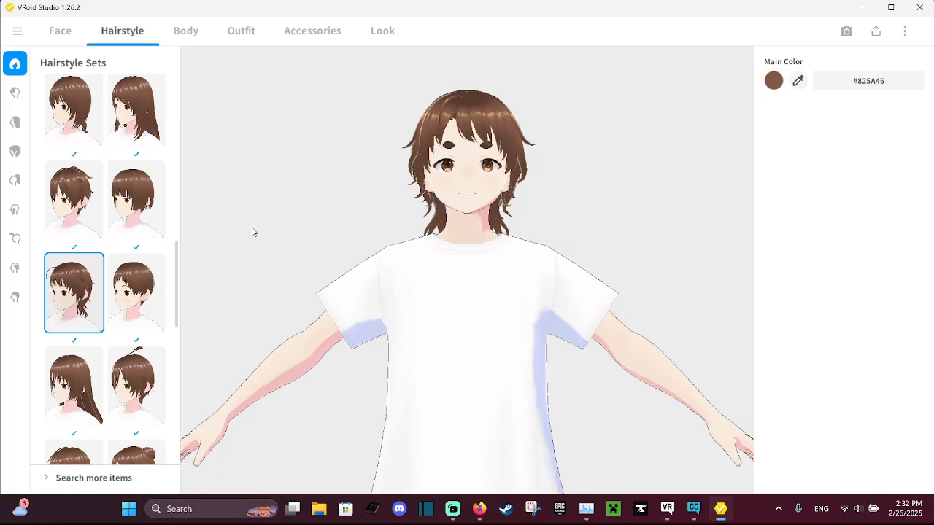
# Browse the rest of the hairstyle sets, and reapply the spiky short one in the row above the mullet-like one
pyautogui.scroll(-2, 109, 312)
pyautogui.scroll(-2, 108, 302)
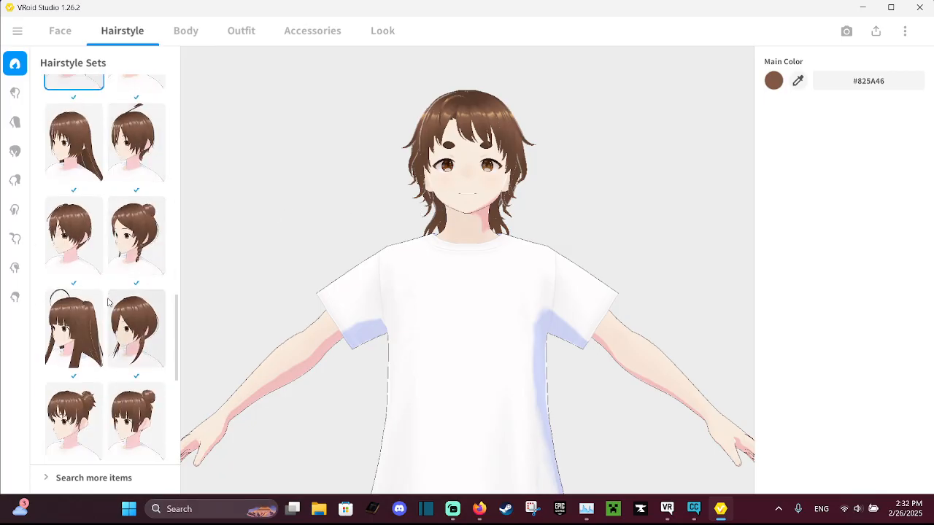
pyautogui.scroll(-2, 108, 301)
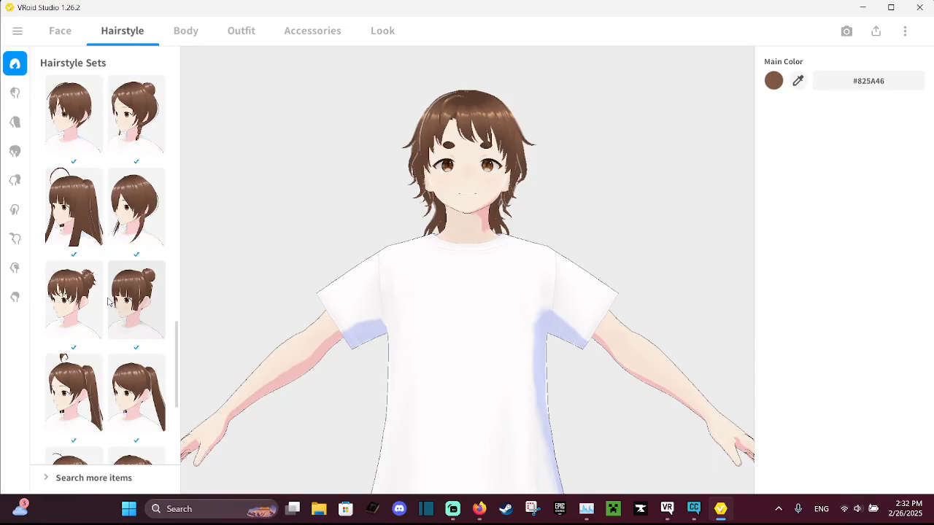
pyautogui.scroll(6, 108, 301)
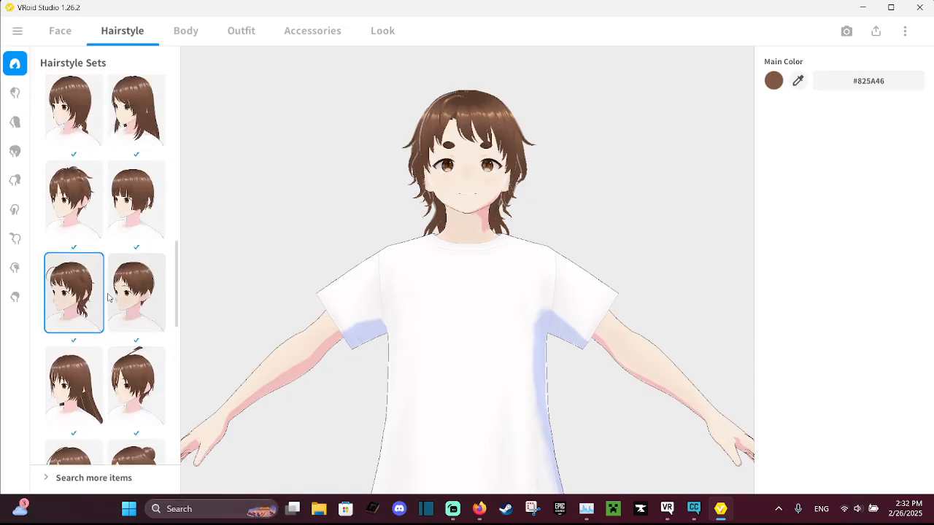
pyautogui.click(83, 293)
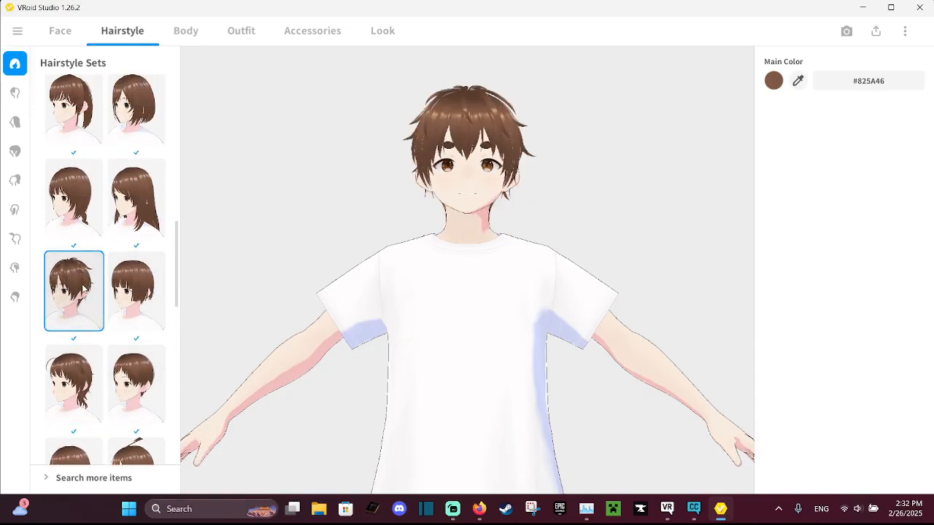
pyautogui.scroll(1, 83, 290)
pyautogui.scroll(3, 91, 295)
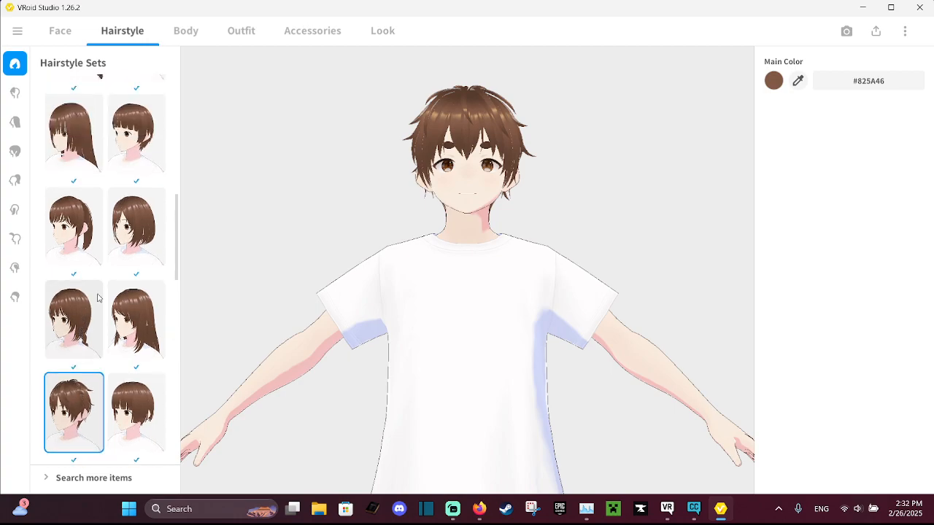
# Try the shaggy shoulder-length hairstyle set, and apply the messy short one with flared sides beside it
pyautogui.scroll(4, 98, 297)
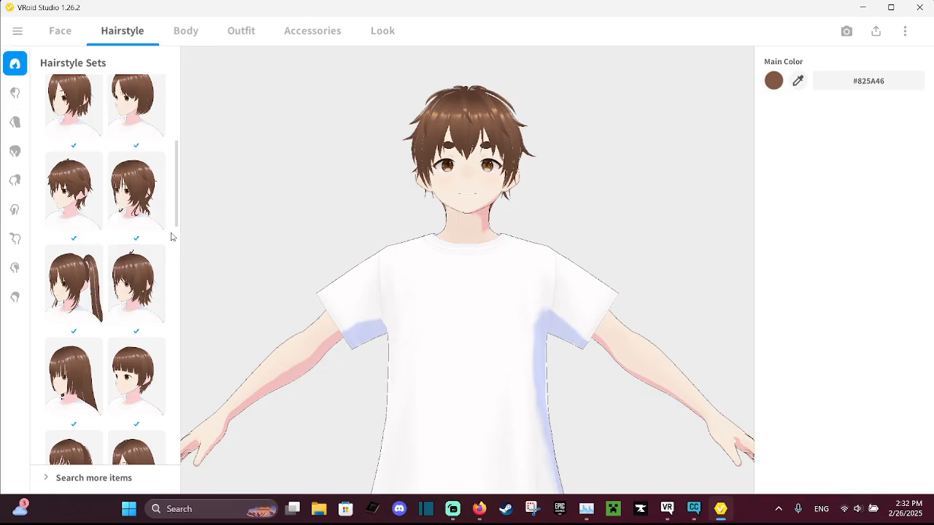
pyautogui.click(145, 211)
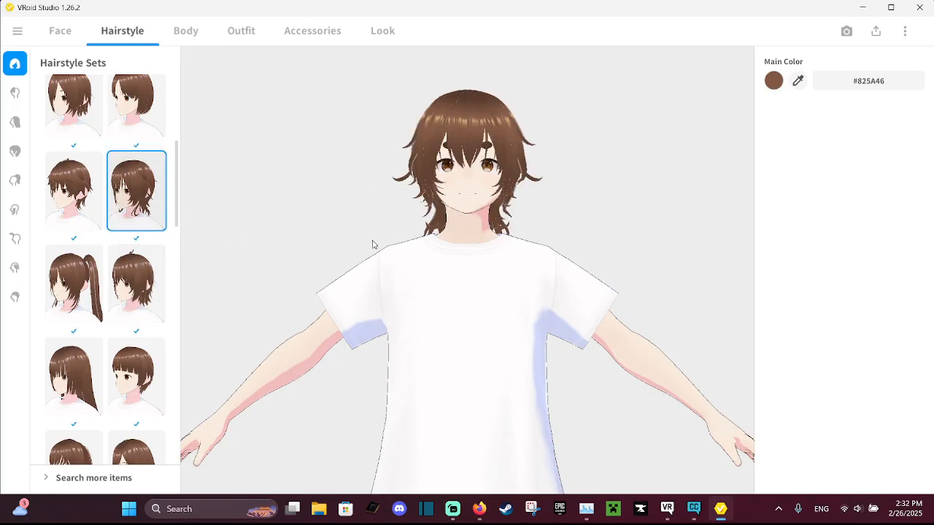
pyautogui.scroll(-1, 137, 277)
pyautogui.click(80, 179)
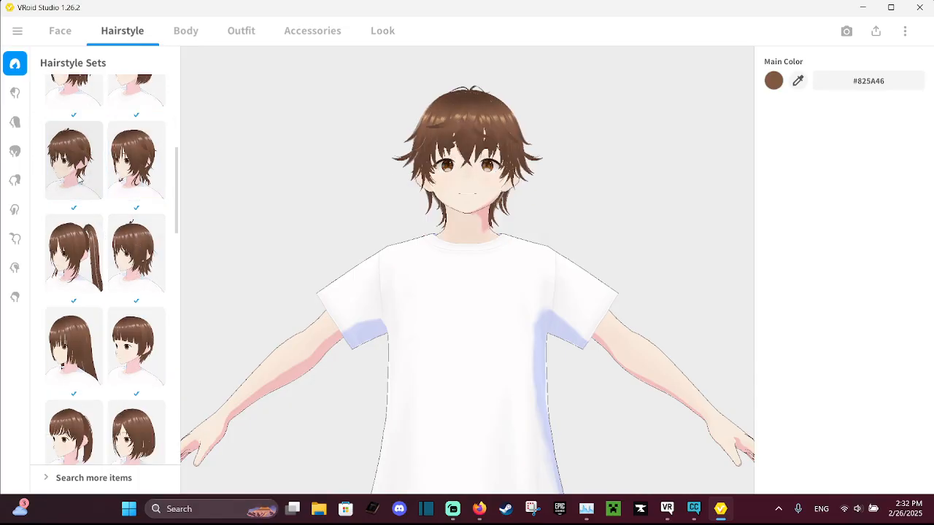
# Try the wavy mullet-like hairstyle set, and apply the short one with a forked tuft near the start of the list
pyautogui.scroll(-5, 155, 166)
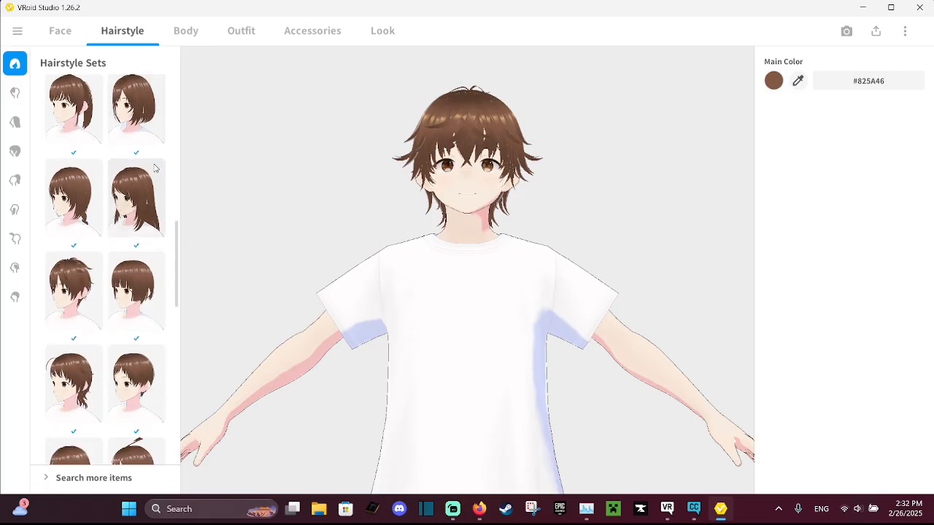
pyautogui.click(86, 383)
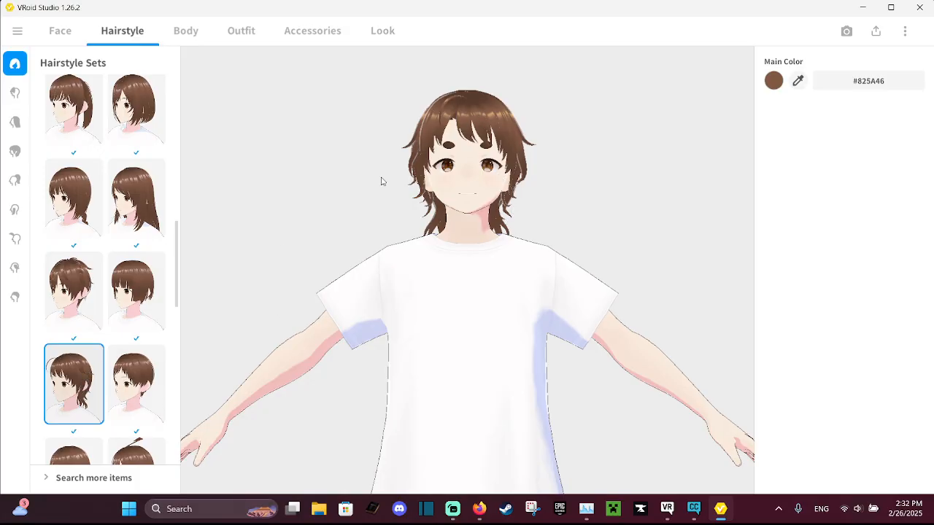
pyautogui.scroll(5, 81, 324)
pyautogui.scroll(5, 80, 314)
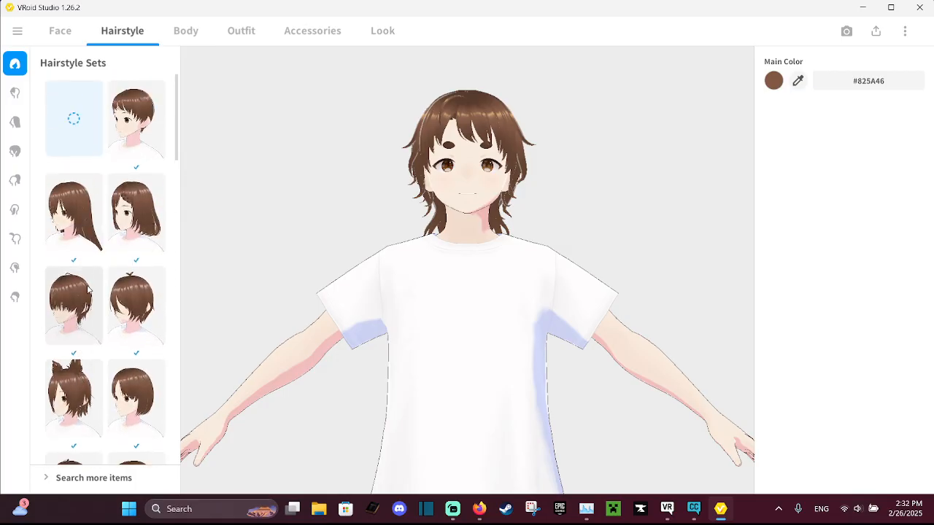
pyautogui.click(129, 302)
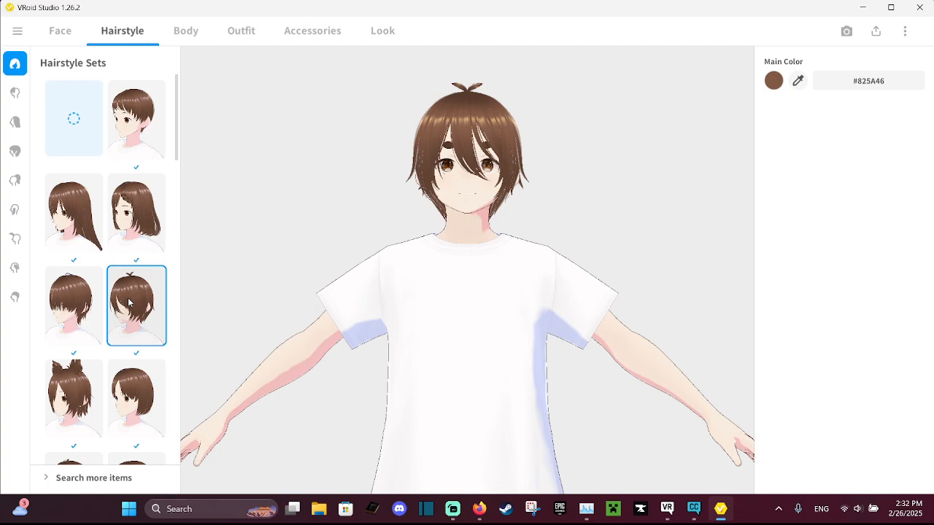
# Try the long straight hairstyle set above the bangs-over-eyes one, and reapply the short set with the forked tuft
pyautogui.scroll(-2, 95, 244)
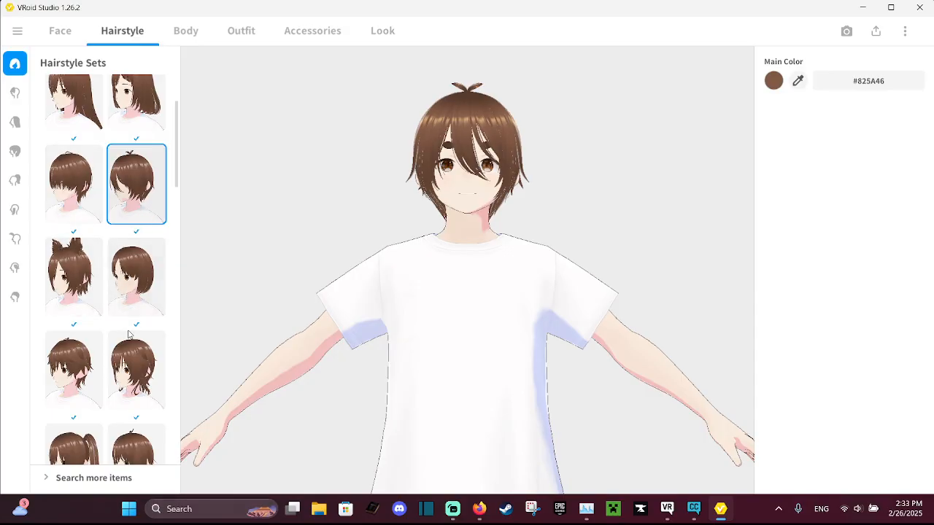
pyautogui.scroll(1, 79, 195)
pyautogui.scroll(3, 79, 195)
pyautogui.click(92, 210)
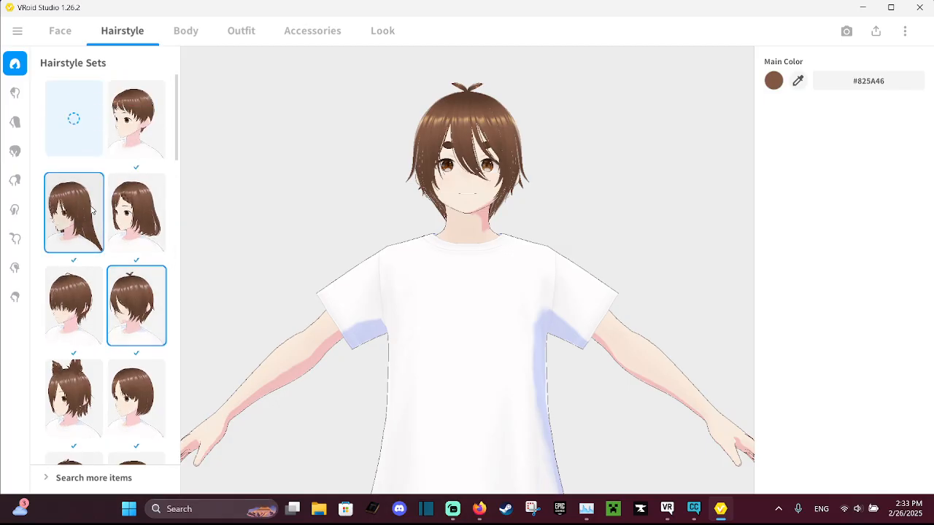
pyautogui.click(148, 320)
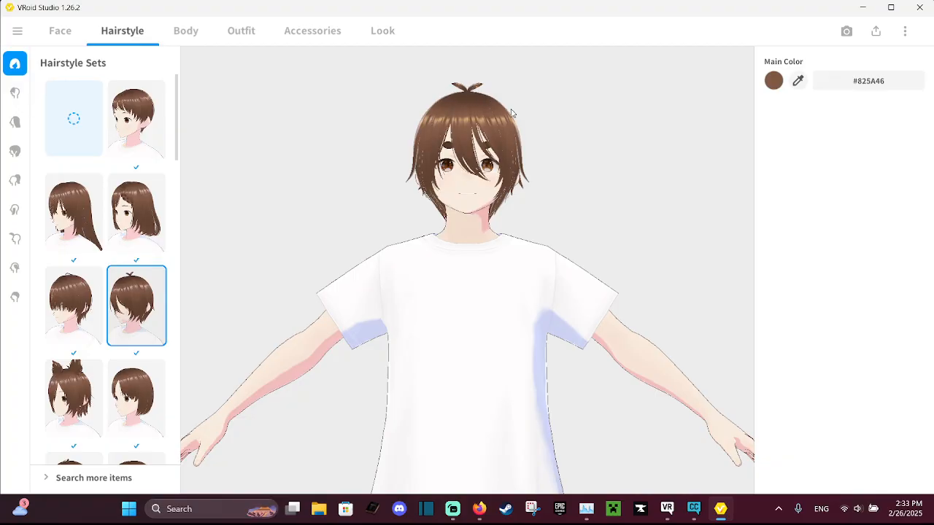
# Apply the spiky short hairstyle set in the row above the mullet-like one
pyautogui.scroll(-3, 127, 276)
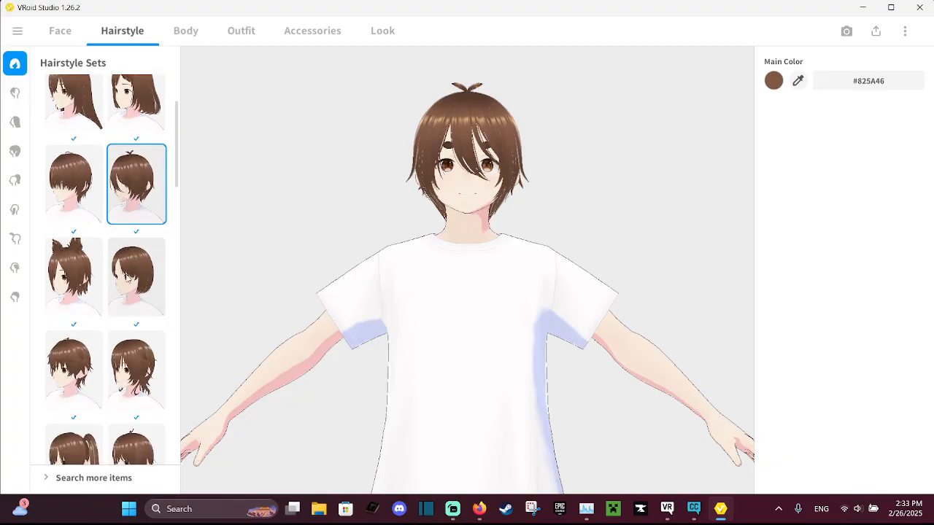
pyautogui.scroll(-4, 130, 283)
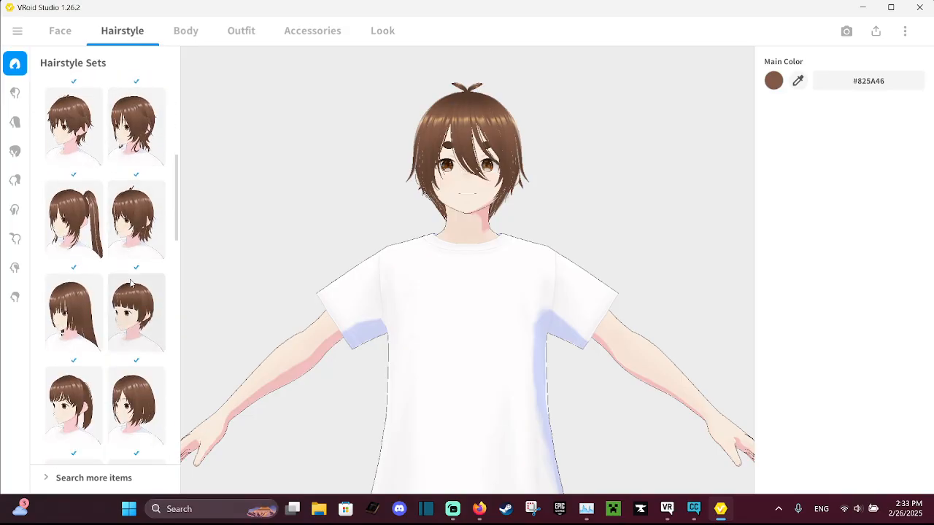
pyautogui.scroll(-3, 131, 283)
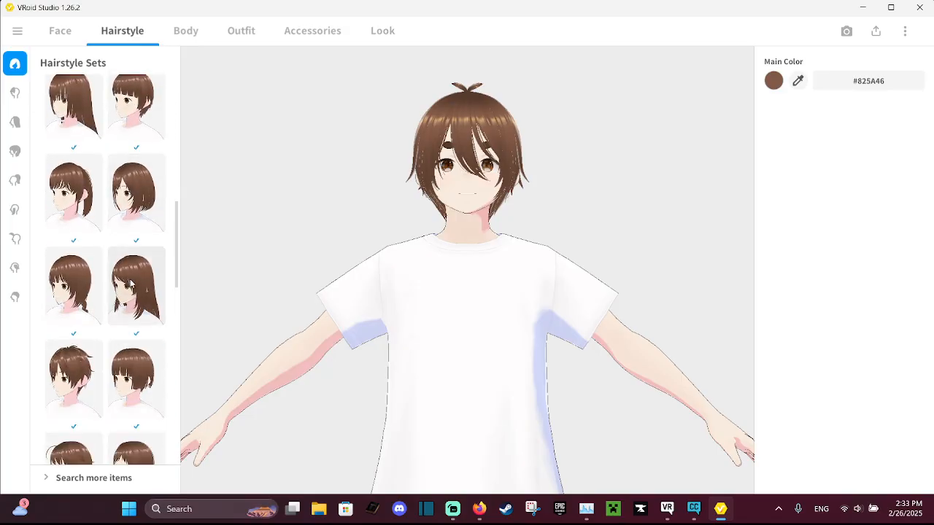
pyautogui.click(75, 304)
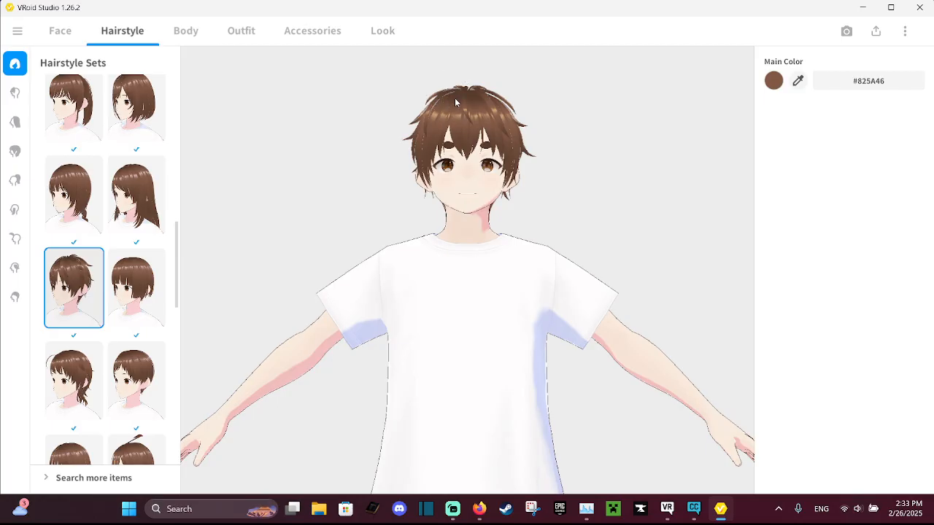
# Browse the remaining hairstyle sets, and try the shaggy shoulder-length one and the flared messy short one beside it again
pyautogui.scroll(-3, 125, 336)
pyautogui.scroll(-8, 121, 329)
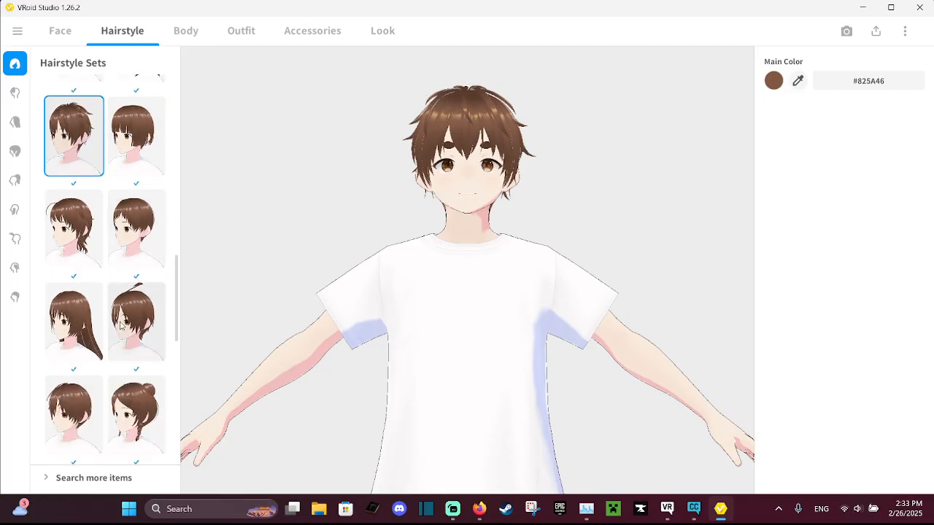
pyautogui.scroll(-10, 124, 315)
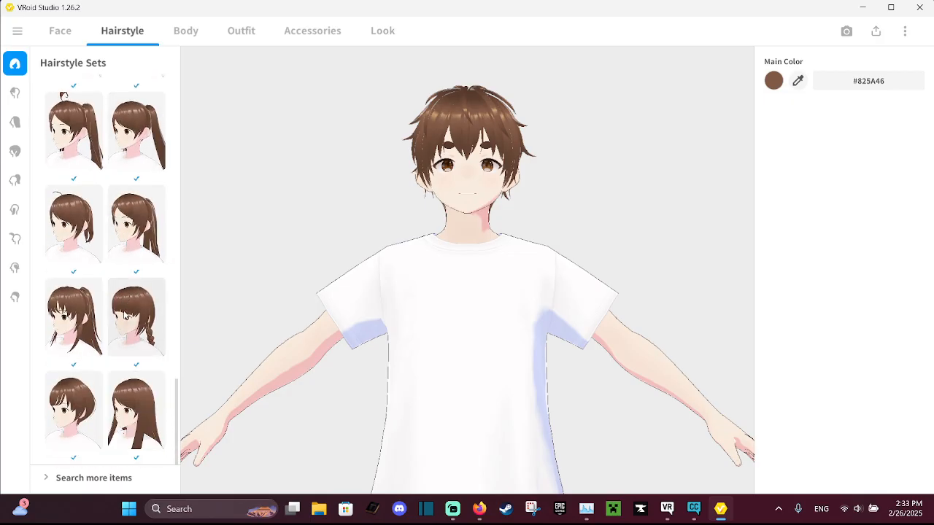
pyautogui.scroll(20, 122, 310)
pyautogui.scroll(3, 123, 310)
pyautogui.scroll(6, 124, 219)
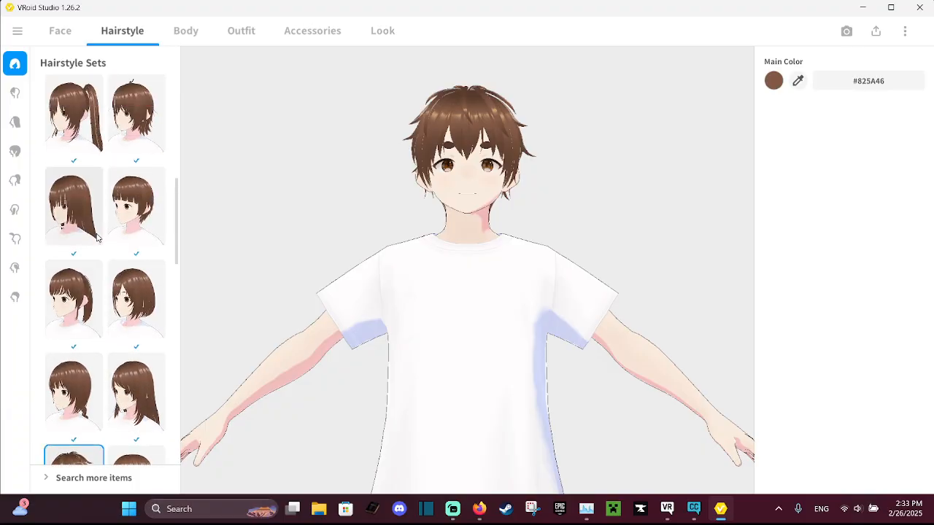
pyautogui.scroll(1, 302, 226)
pyautogui.scroll(2, 146, 170)
pyautogui.scroll(3, 146, 170)
pyautogui.click(143, 172)
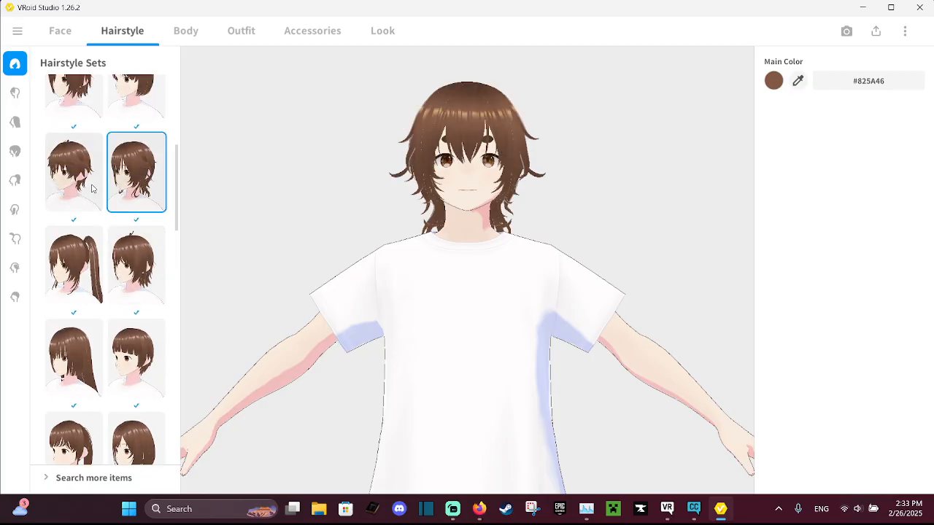
pyautogui.click(89, 189)
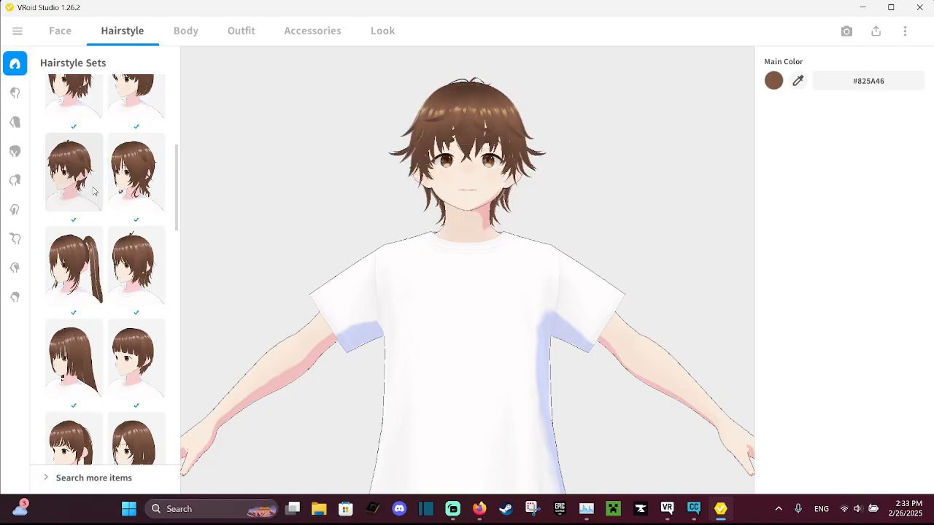
# Reapply the spiky short hairstyle set beside the straight bob with blunt bangs
pyautogui.scroll(-1, 105, 375)
pyautogui.scroll(-2, 105, 372)
pyautogui.scroll(1, 101, 355)
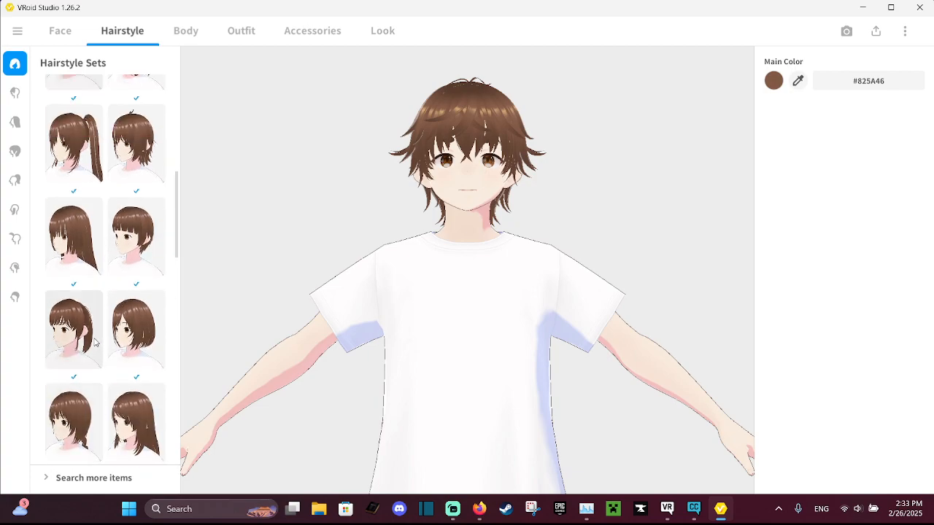
pyautogui.scroll(-1, 95, 343)
pyautogui.click(64, 422)
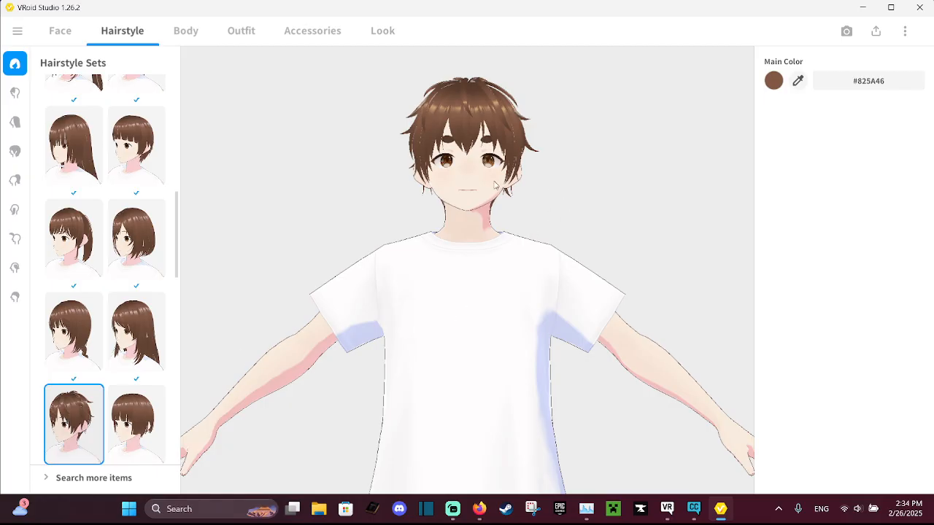
# Darken the front hair's main color to the brown #78513D
pyautogui.click(13, 95)
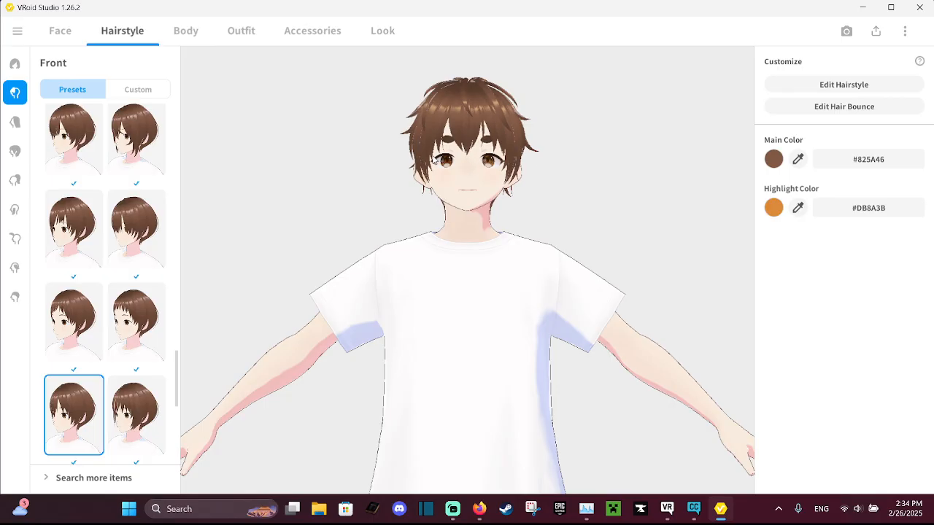
pyautogui.click(773, 160)
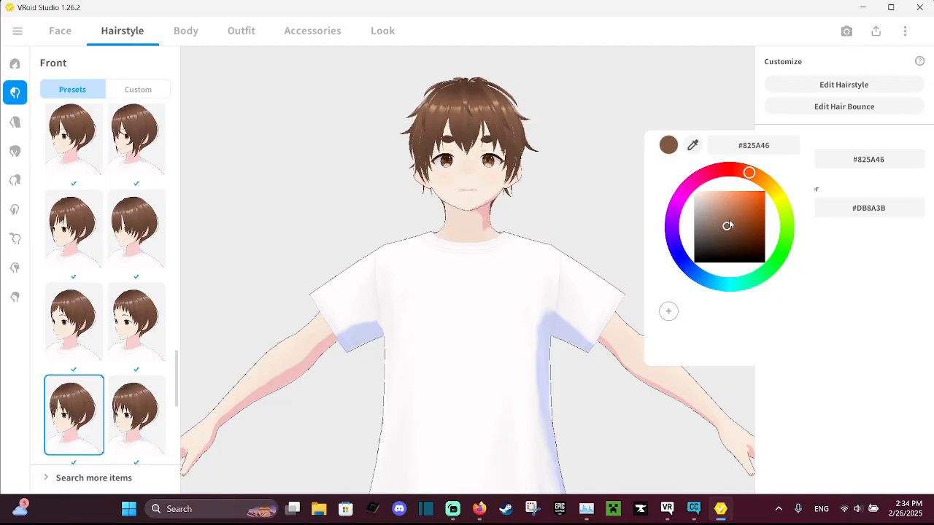
pyautogui.click(726, 231)
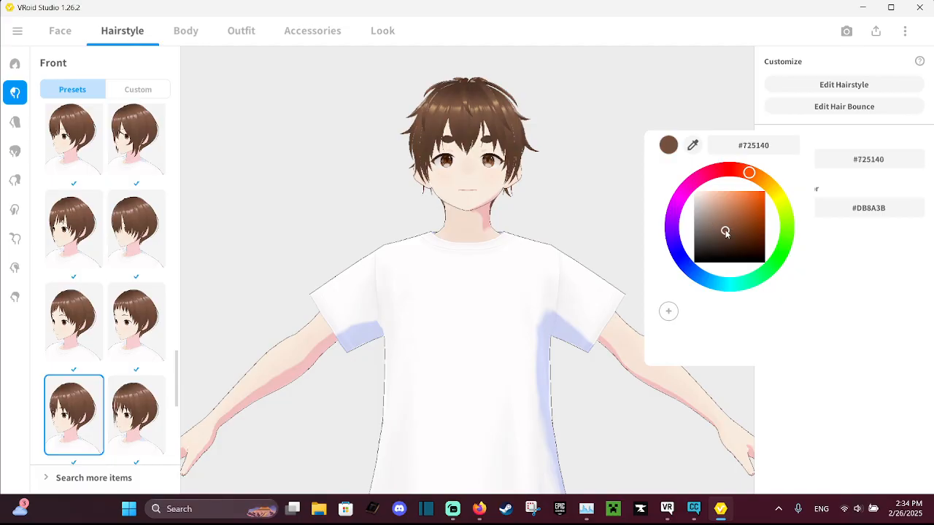
pyautogui.moveTo(726, 233); pyautogui.dragTo(725, 236)
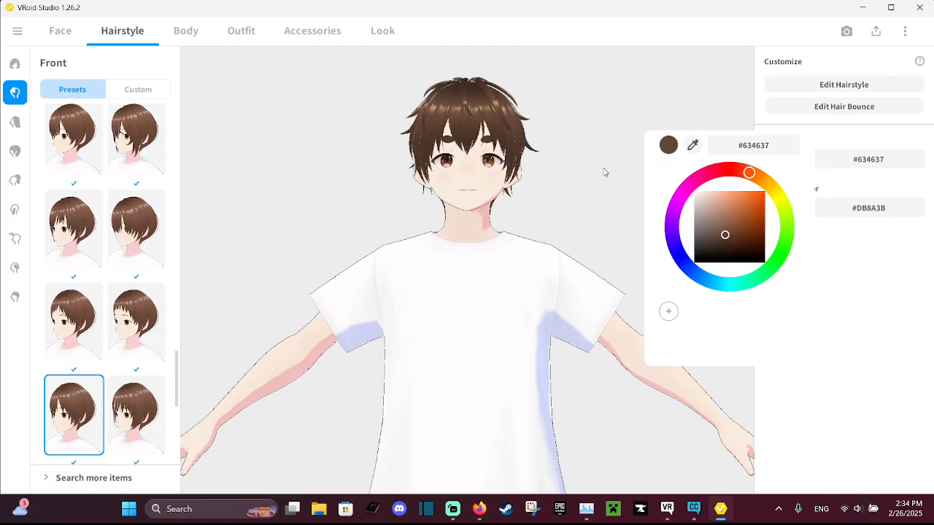
pyautogui.moveTo(727, 235); pyautogui.dragTo(728, 232)
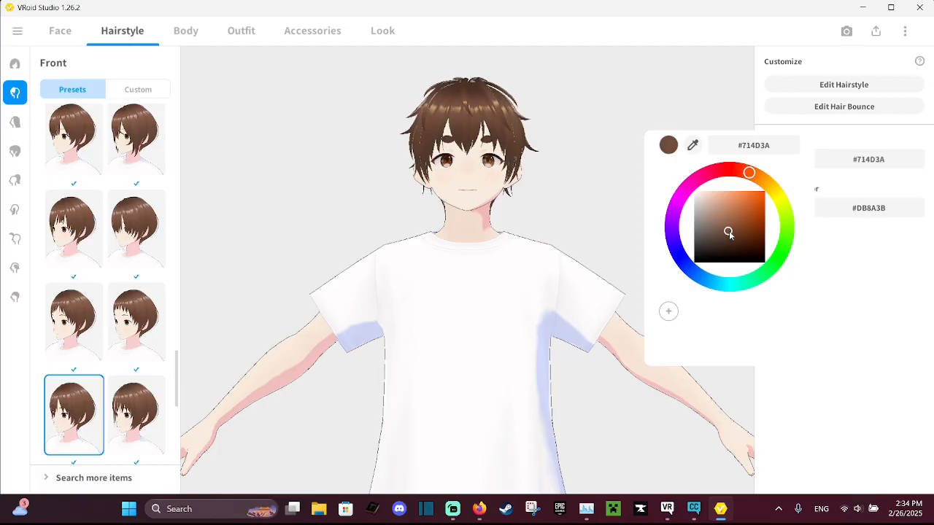
pyautogui.moveTo(730, 236); pyautogui.dragTo(731, 237)
pyautogui.moveTo(729, 233); pyautogui.dragTo(728, 229)
pyautogui.click(846, 298)
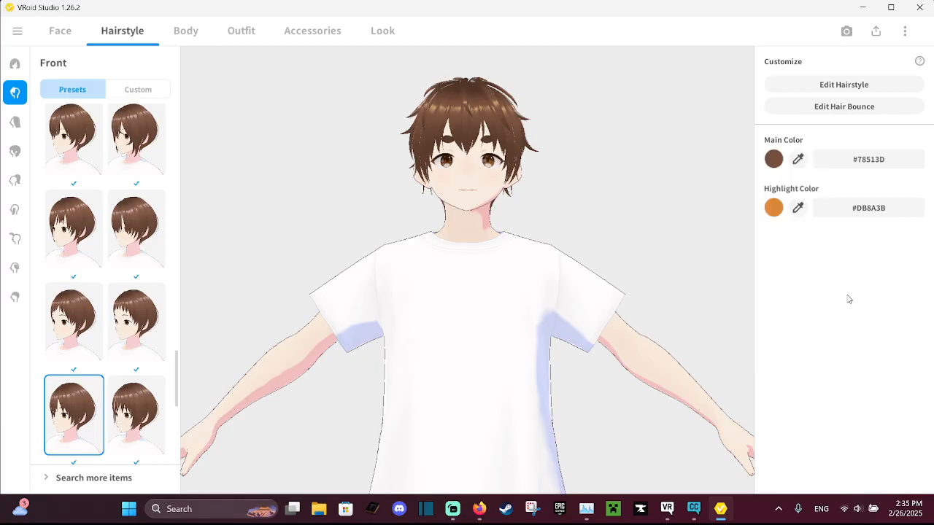
# Set the front hair's highlight color to the muted brown #A37242
pyautogui.click(774, 207)
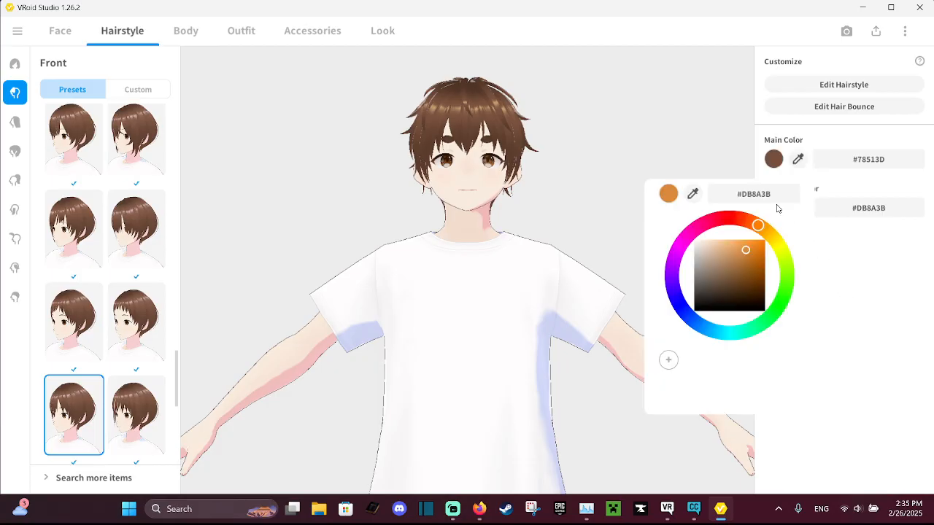
pyautogui.doubleClick(745, 194)
pyautogui.click(731, 257)
pyautogui.click(729, 261)
pyautogui.click(729, 265)
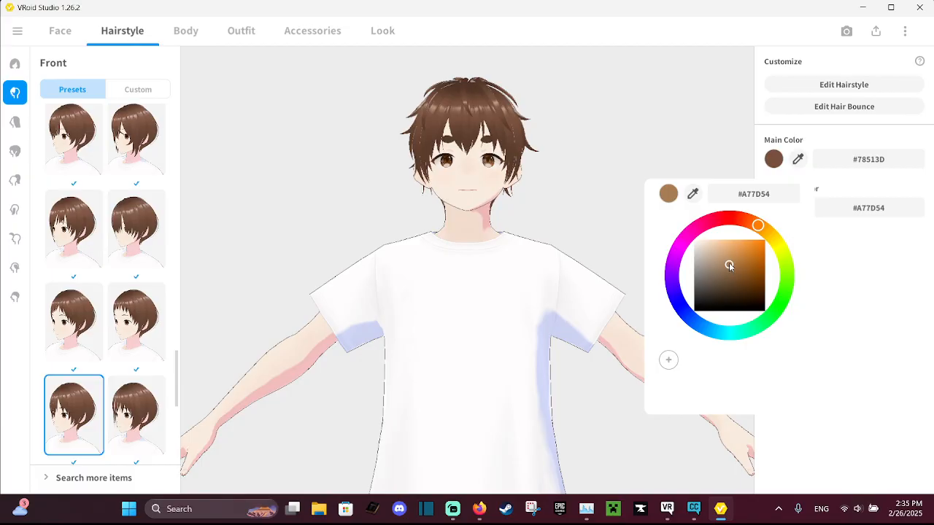
pyautogui.click(729, 248)
pyautogui.moveTo(730, 261)
pyautogui.mouseDown()
pyautogui.moveTo(733, 283)
pyautogui.moveTo(733, 272)
pyautogui.mouseUp()
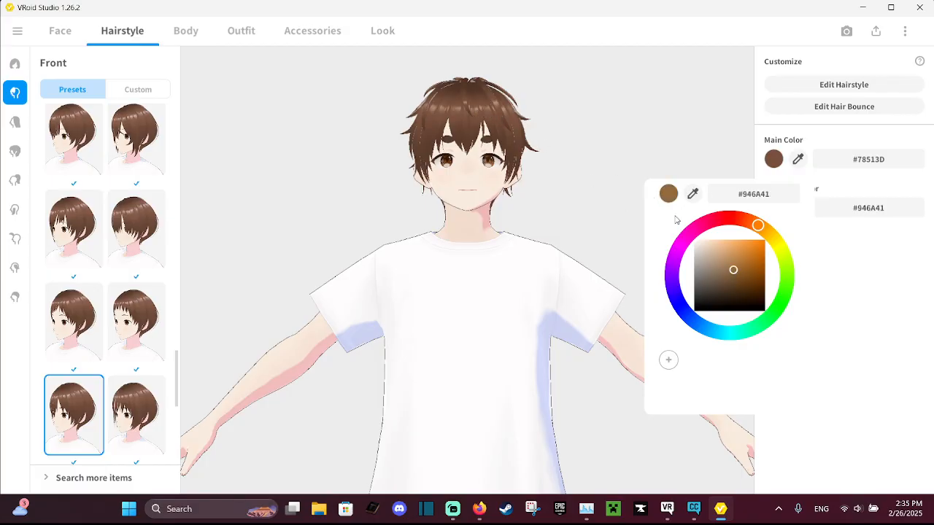
pyautogui.moveTo(736, 269); pyautogui.dragTo(736, 265)
pyautogui.click(873, 298)
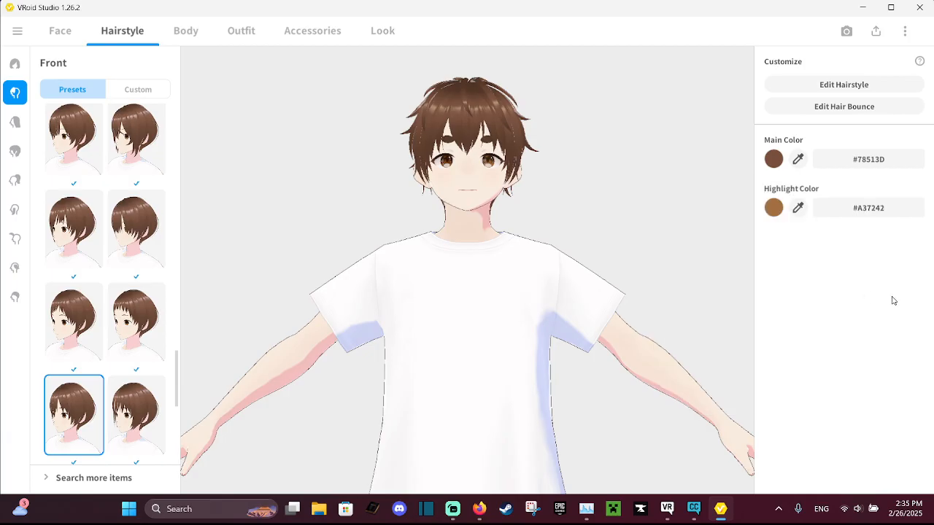
# Examine the back hair presets around the applied spiky short one for alternatives
pyautogui.click(15, 123)
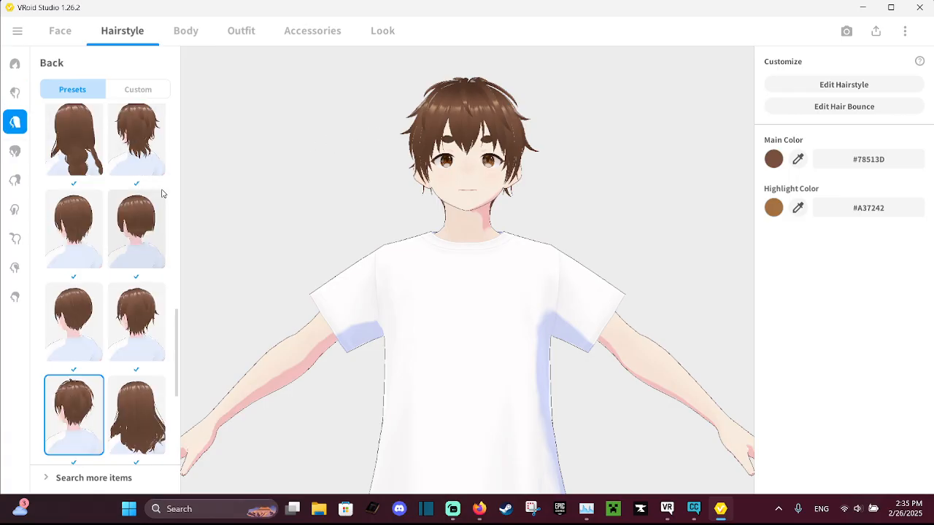
pyautogui.scroll(-2, 95, 321)
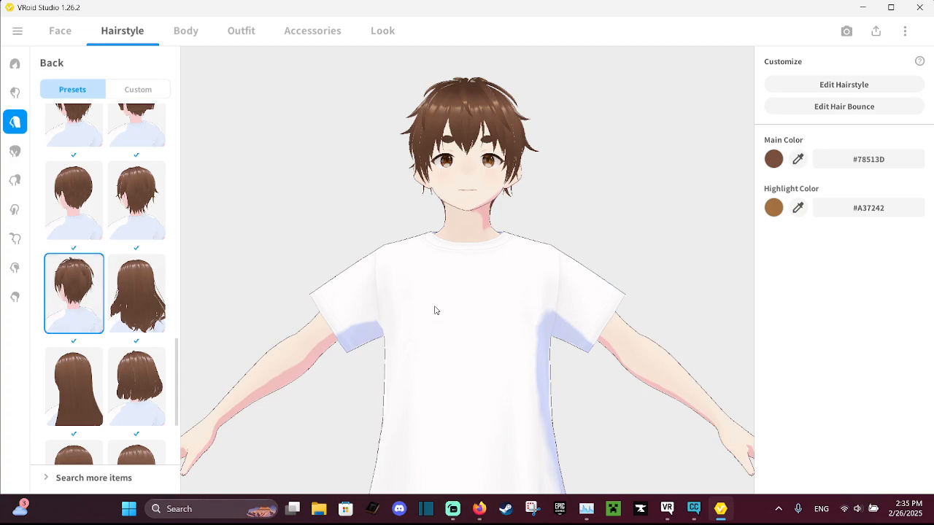
pyautogui.scroll(1, 510, 249)
pyautogui.scroll(-2, 511, 250)
pyautogui.scroll(1, 58, 194)
pyautogui.scroll(5, 58, 195)
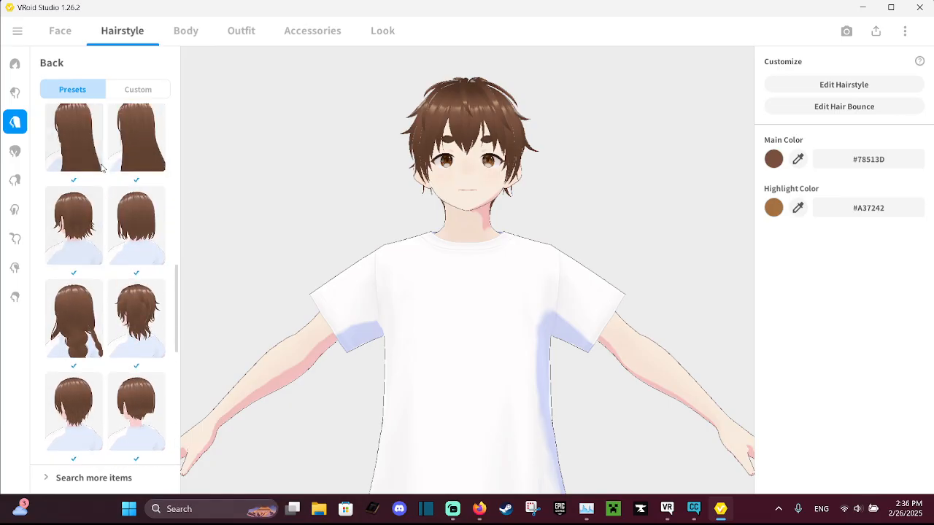
pyautogui.scroll(3, 102, 167)
pyautogui.scroll(-3, 101, 165)
pyautogui.scroll(-5, 102, 165)
pyautogui.scroll(-2, 101, 160)
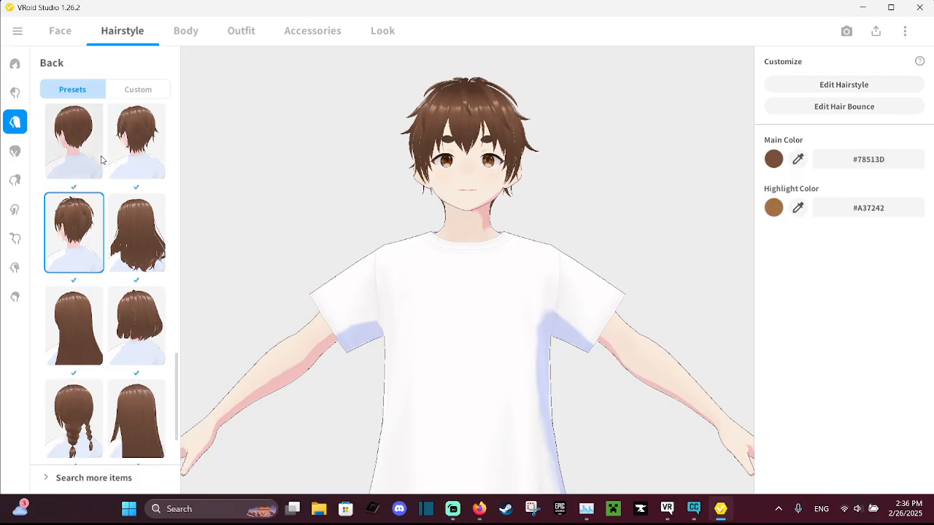
# Check the live stream's chat in Streamlabs Desktop, then return to the back hair presets in VRoid Studio
pyautogui.scroll(-2, 101, 159)
pyautogui.scroll(2, 101, 160)
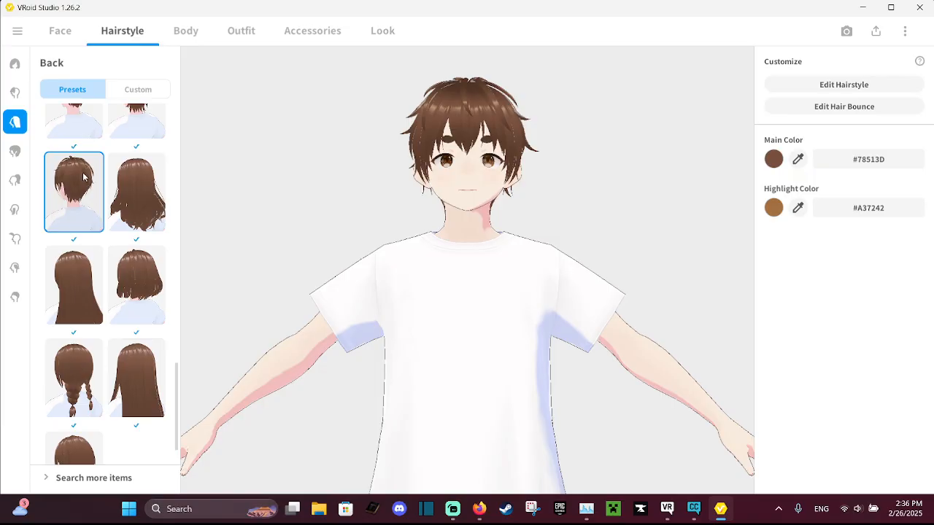
pyautogui.click(452, 508)
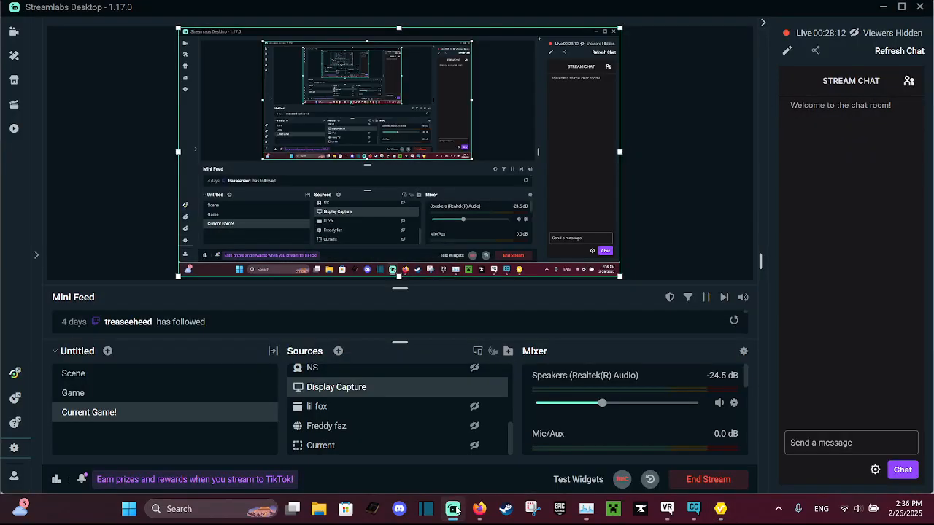
pyautogui.click(453, 508)
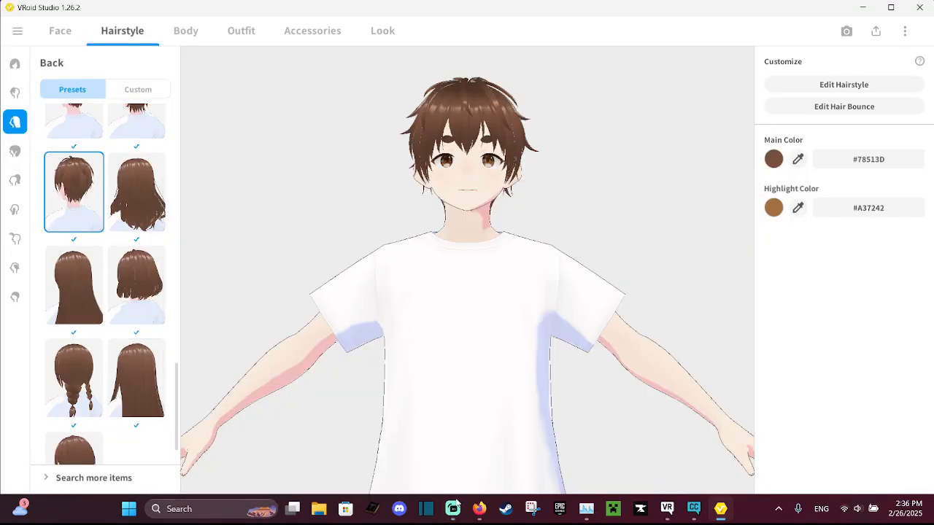
# Look through the overall hair, extensions and side hair presets for parts that suit the spiky short hairstyle
pyautogui.click(15, 149)
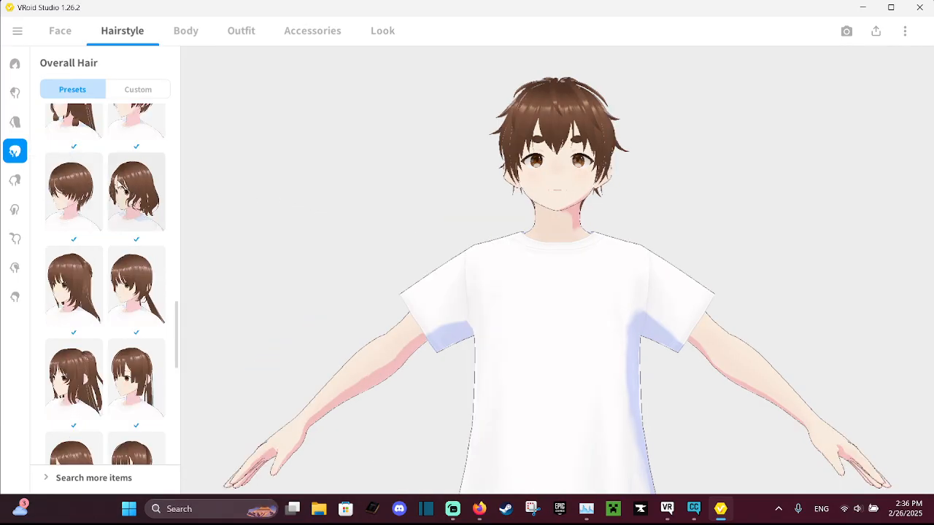
pyautogui.click(16, 180)
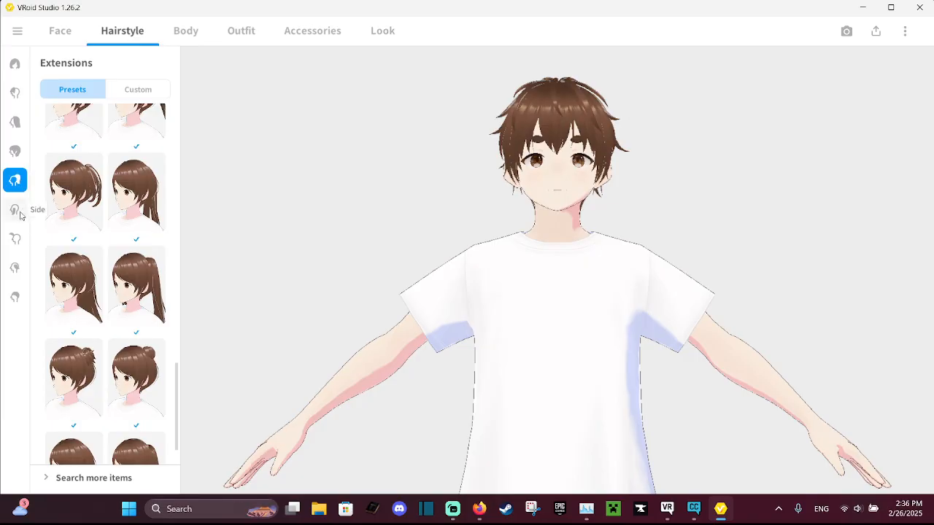
pyautogui.click(19, 211)
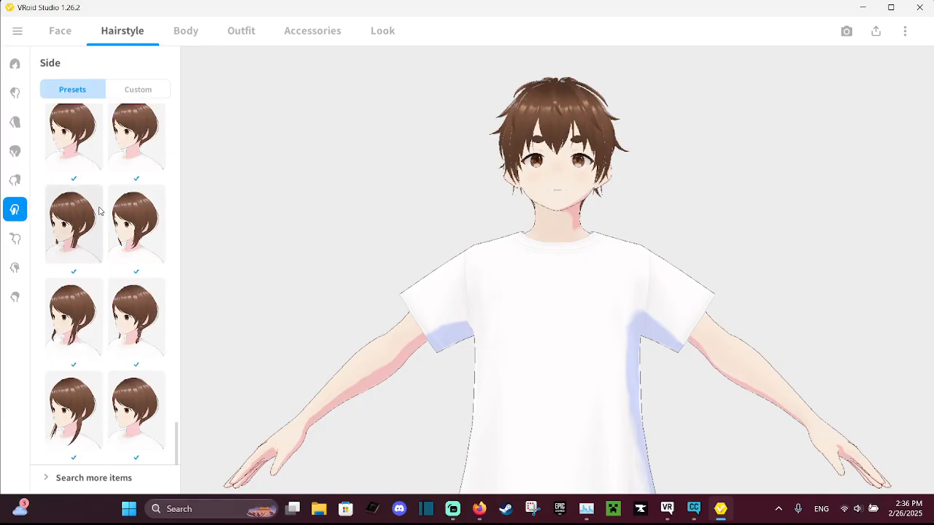
pyautogui.scroll(10, 99, 208)
pyautogui.scroll(3, 99, 208)
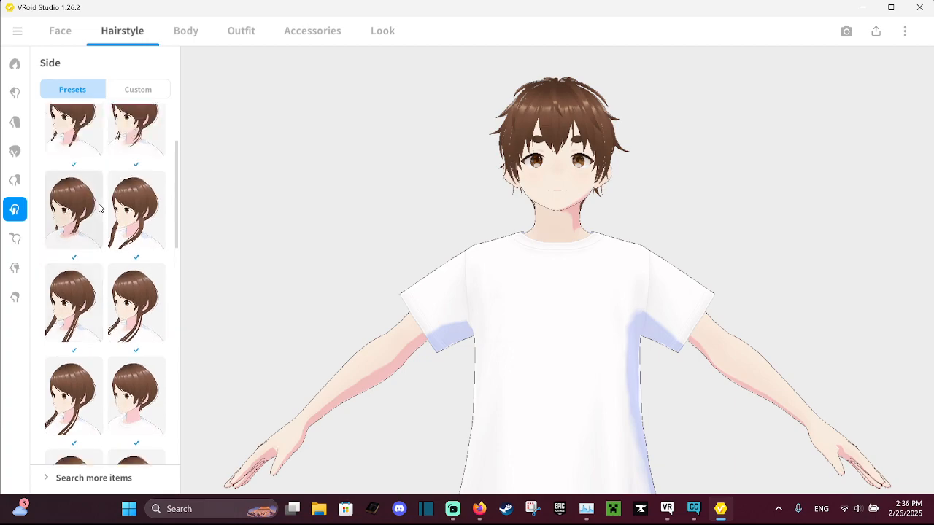
# Try out the first few ahoge presets on the model and apply the one with two thin arched strands
pyautogui.click(16, 239)
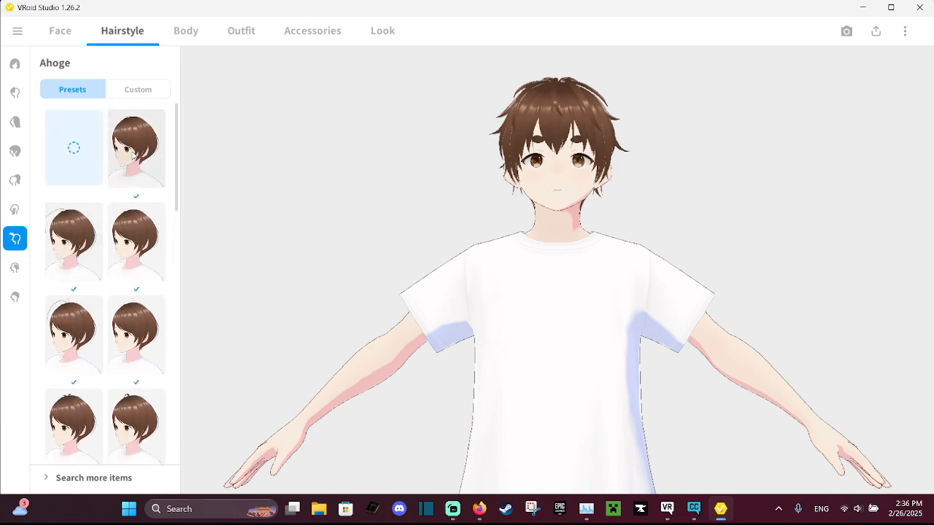
pyautogui.click(86, 229)
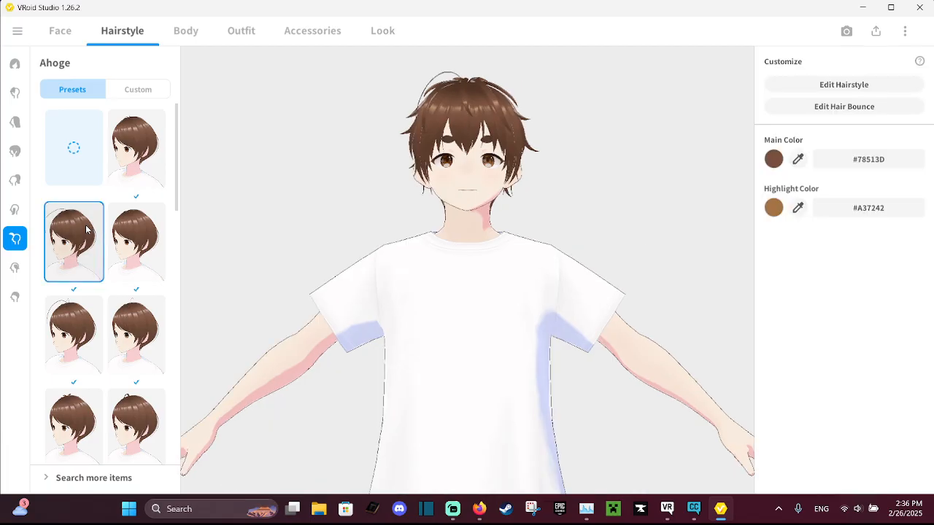
pyautogui.click(134, 244)
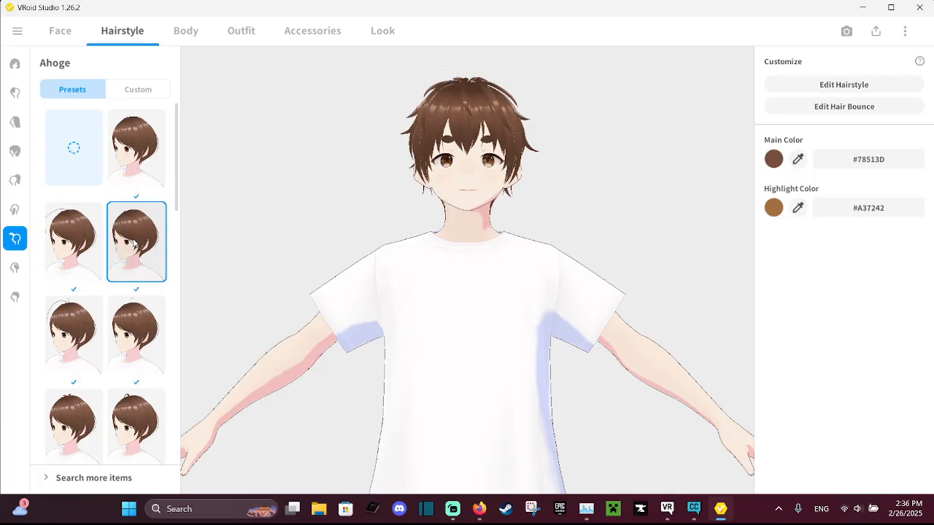
pyautogui.click(134, 332)
pyautogui.click(92, 326)
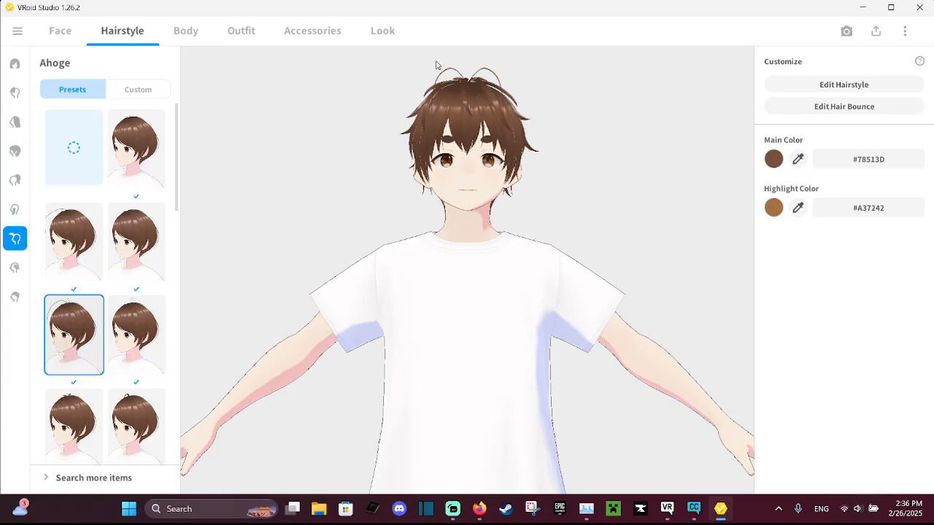
pyautogui.scroll(-1, 133, 285)
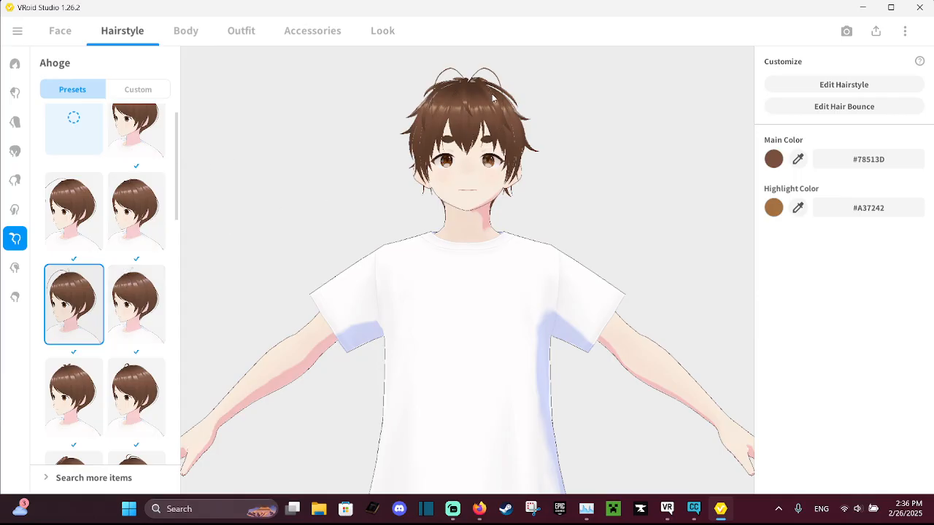
# Try several ahoge presets on the model, including the short tufts, the small curls and the large loop
pyautogui.click(101, 390)
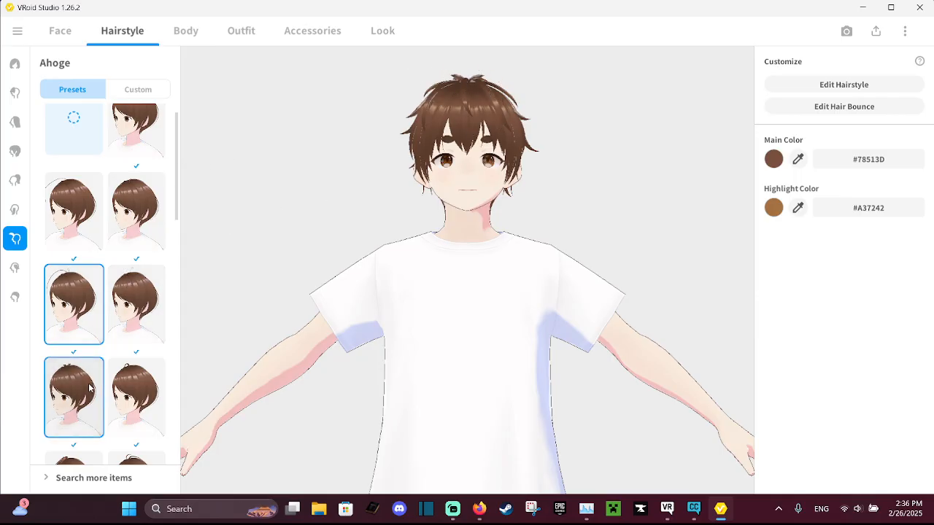
pyautogui.click(122, 394)
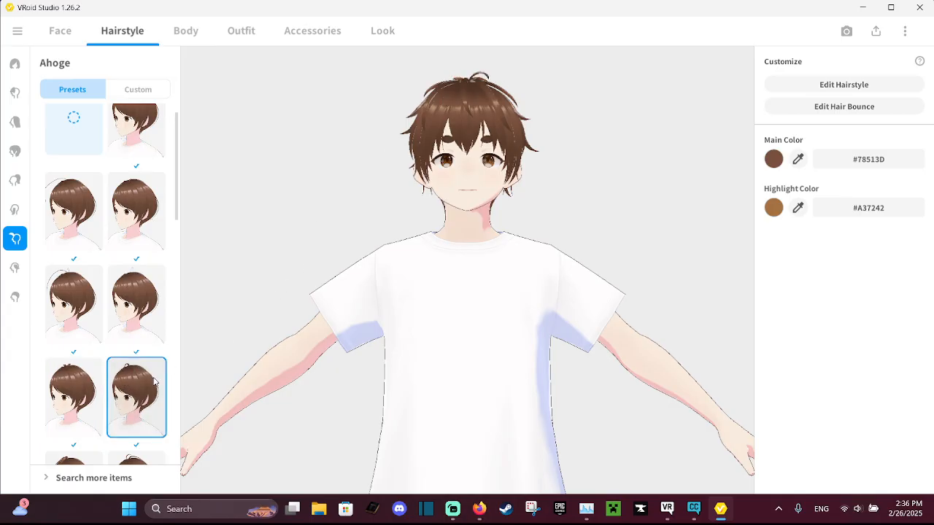
pyautogui.click(93, 385)
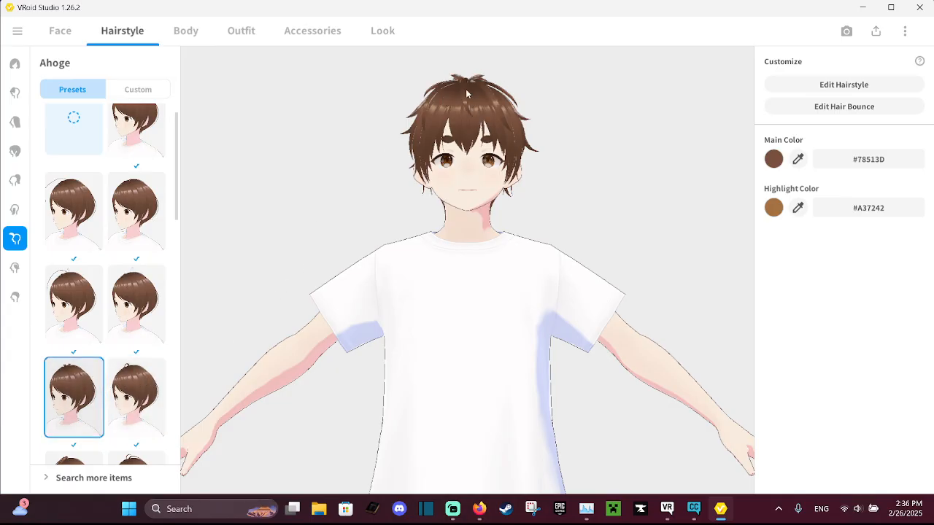
pyautogui.scroll(-1, 439, 79)
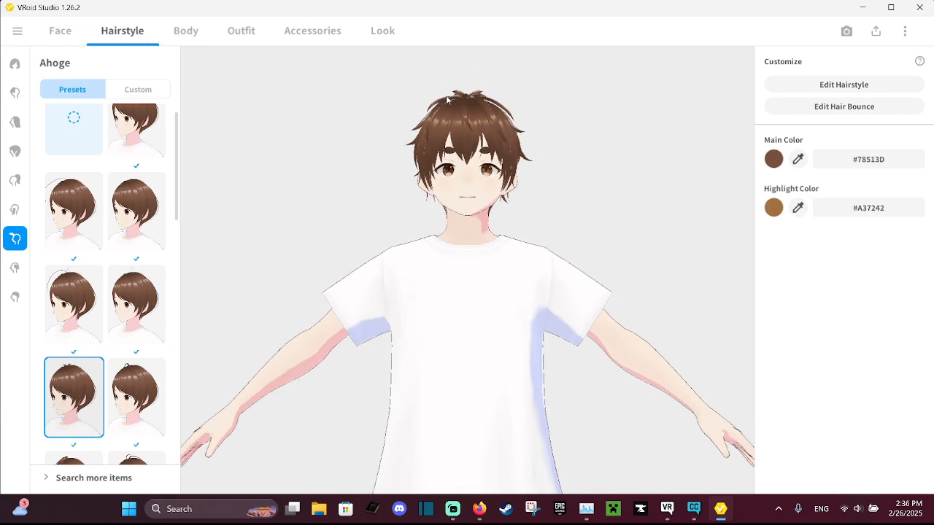
pyautogui.scroll(1, 447, 100)
pyautogui.scroll(-5, 94, 321)
pyautogui.click(95, 327)
pyautogui.click(141, 321)
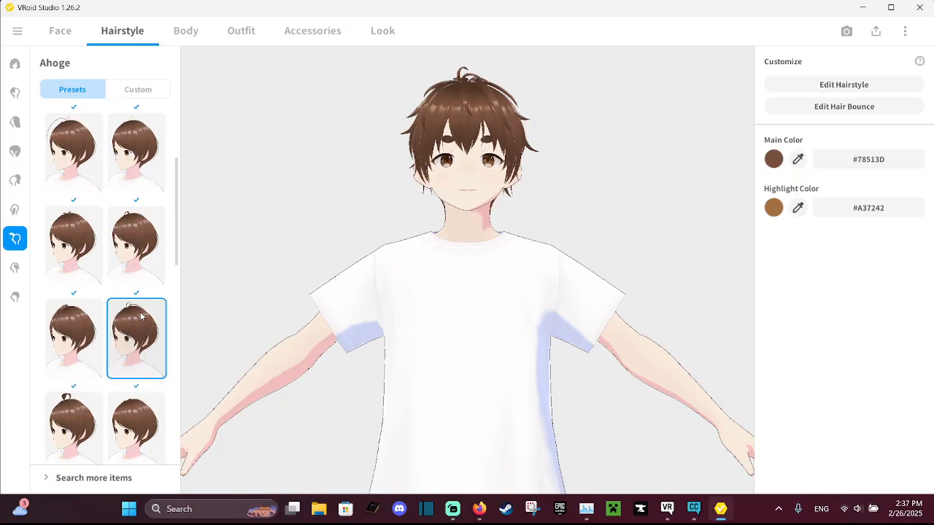
pyautogui.scroll(-2, 141, 316)
pyautogui.click(83, 350)
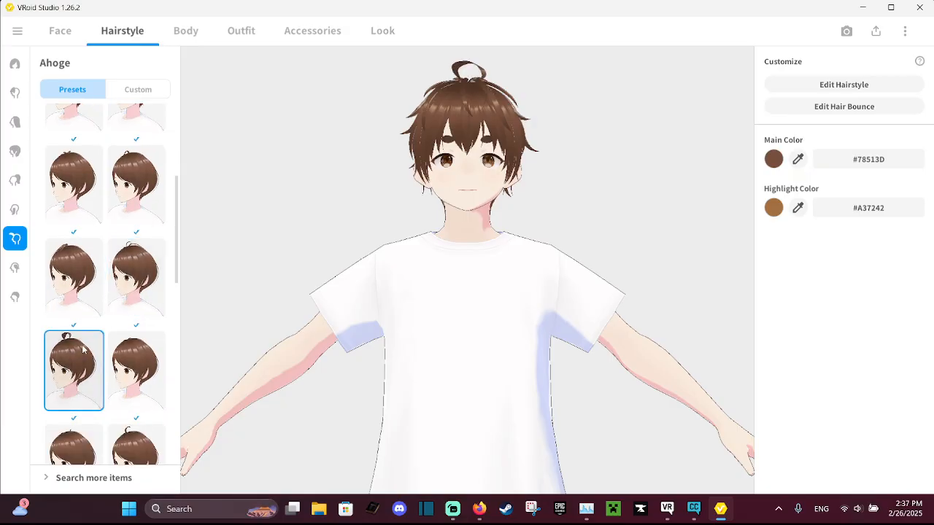
# Apply the ahoge preset with one small, low curl on the crown, and view the Extra hair presets
pyautogui.scroll(3, 84, 350)
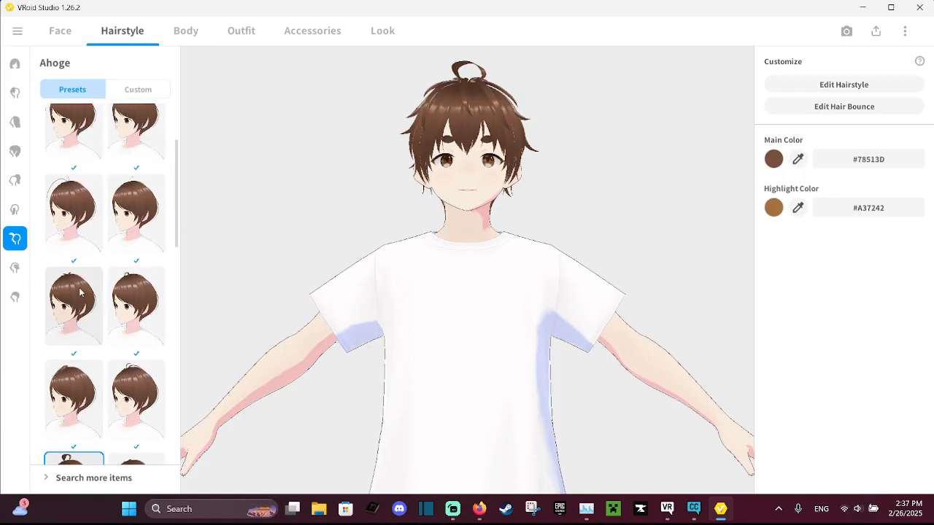
pyautogui.click(145, 294)
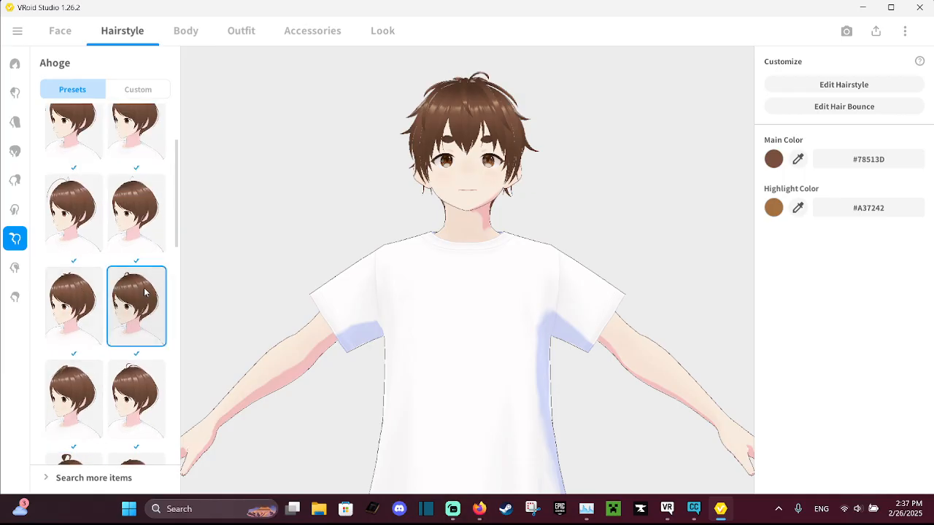
pyautogui.click(16, 269)
pyautogui.scroll(1, 92, 198)
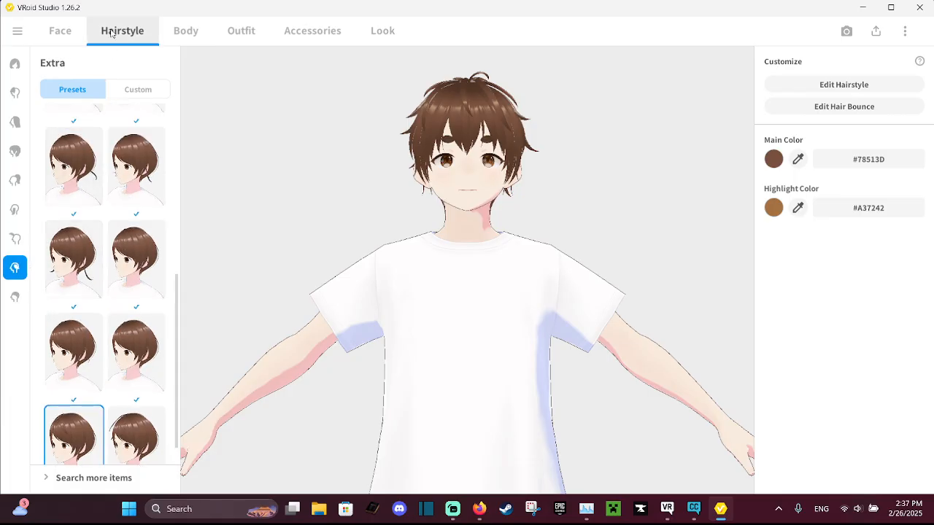
# Change the eyebrow color to dark brown #46220C
pyautogui.click(60, 31)
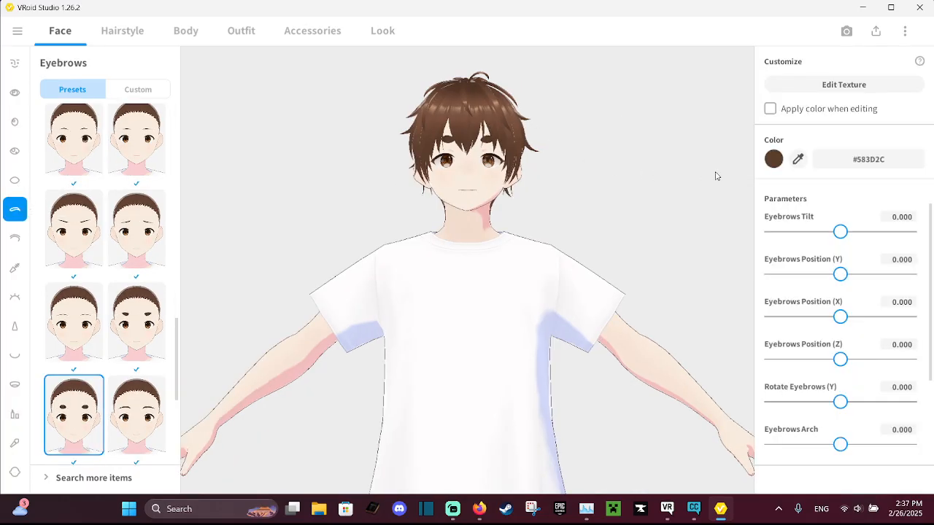
pyautogui.click(775, 159)
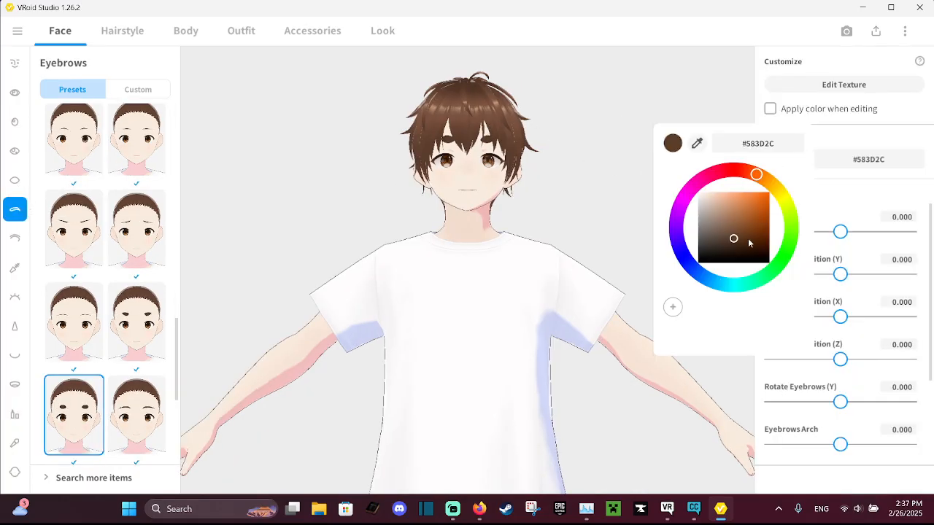
pyautogui.click(747, 240)
pyautogui.click(758, 238)
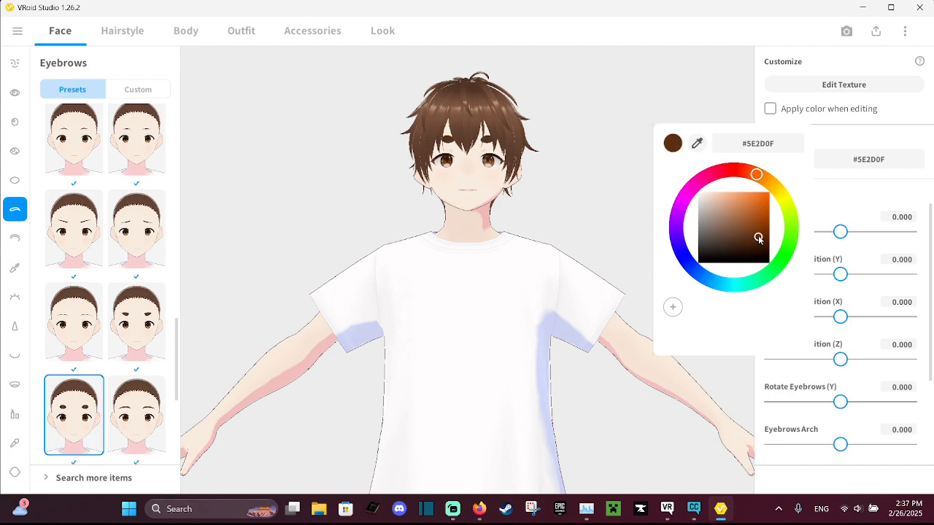
pyautogui.click(757, 243)
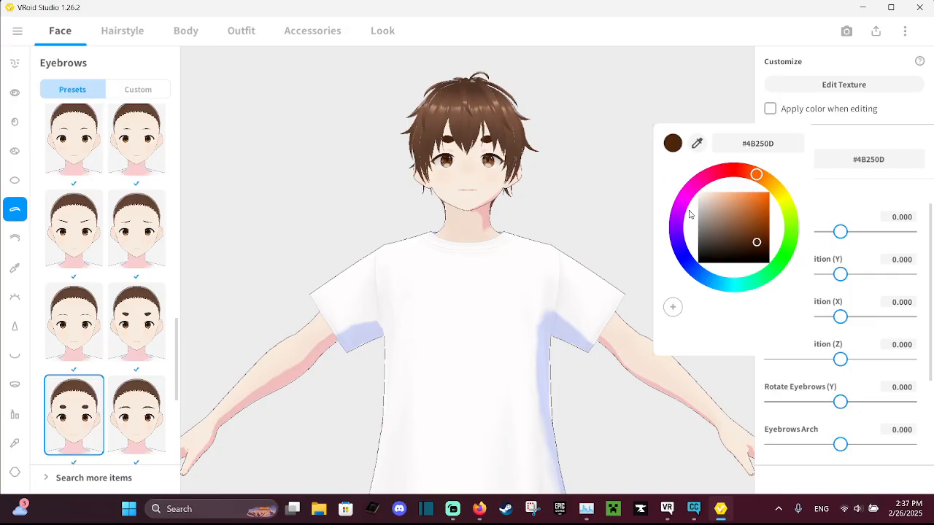
pyautogui.click(757, 250)
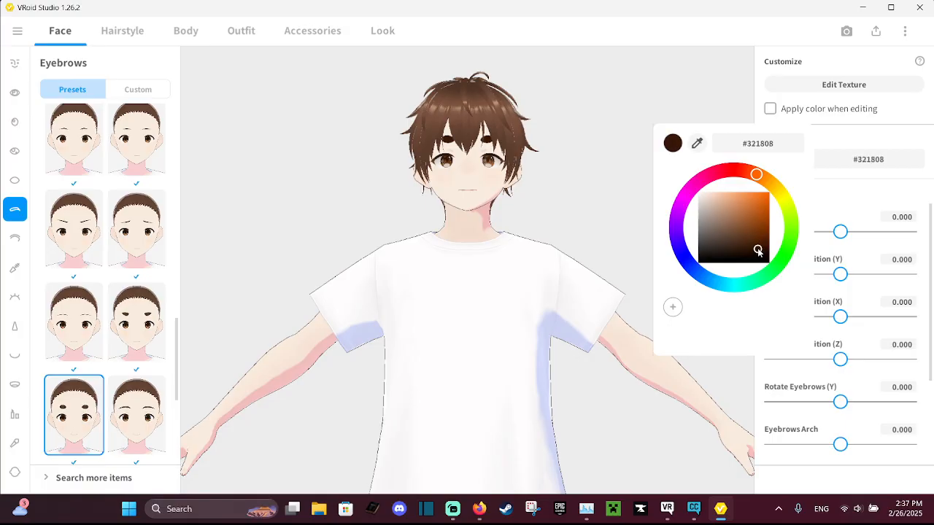
pyautogui.click(758, 244)
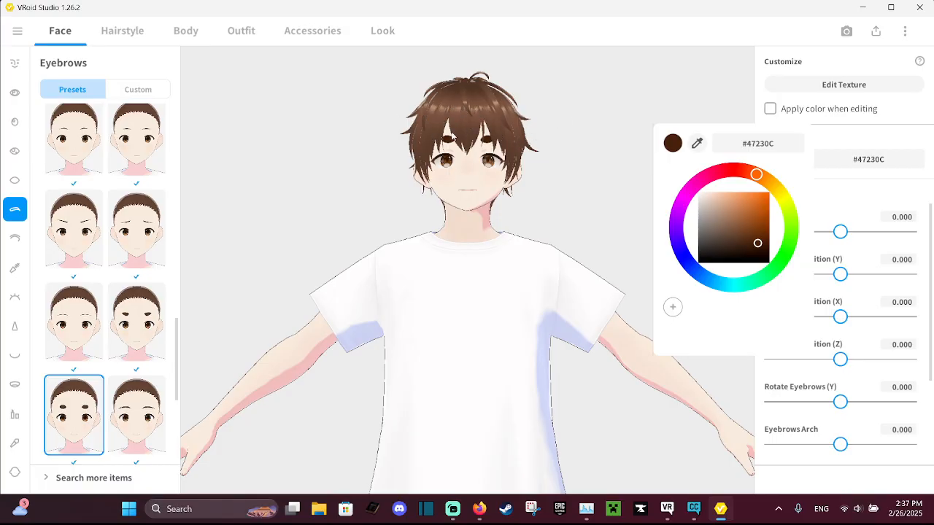
pyautogui.click(761, 253)
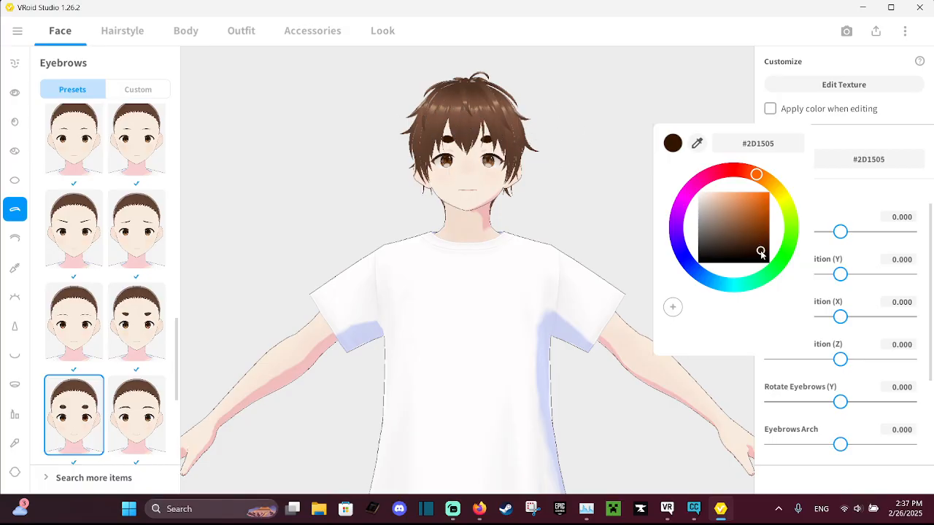
pyautogui.moveTo(760, 253); pyautogui.dragTo(757, 246)
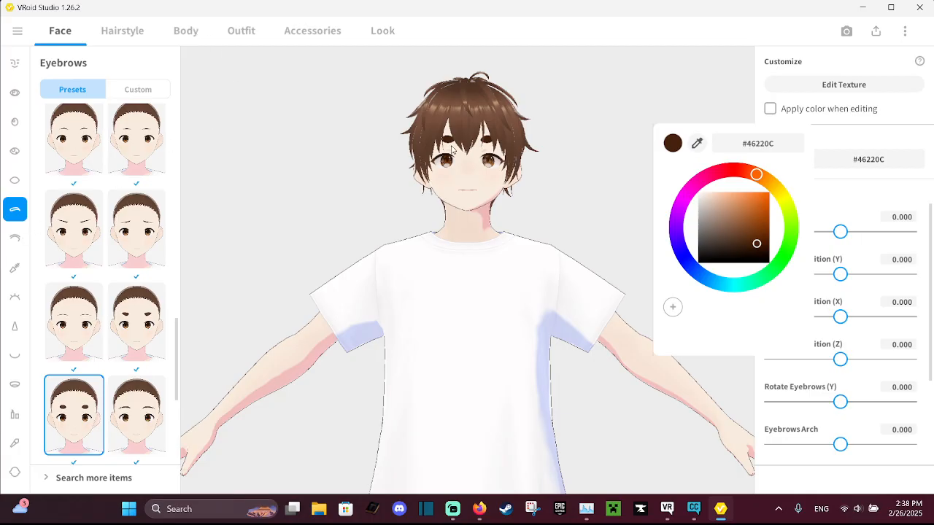
pyautogui.click(190, 29)
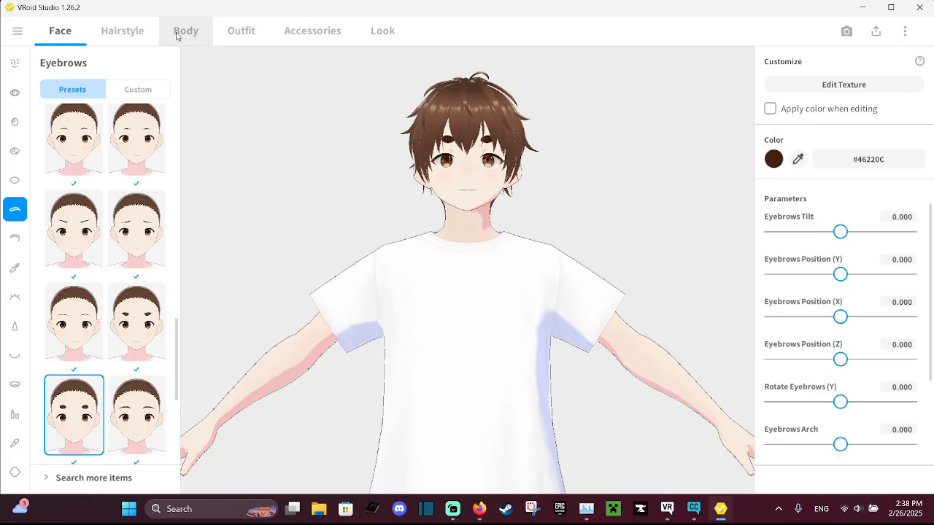
# Try the whole-set outfit with the beige double-breasted coat and green trousers on the model
pyautogui.click(177, 32)
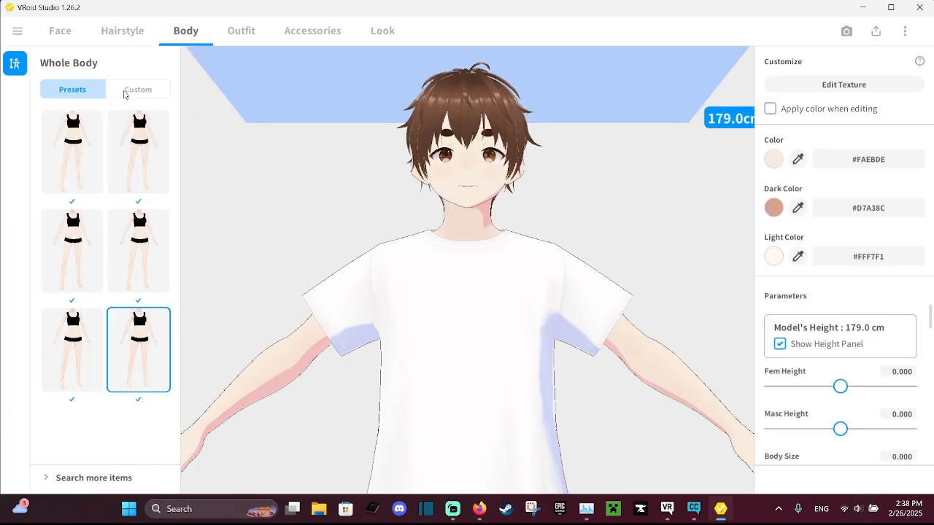
pyautogui.scroll(-2, 485, 190)
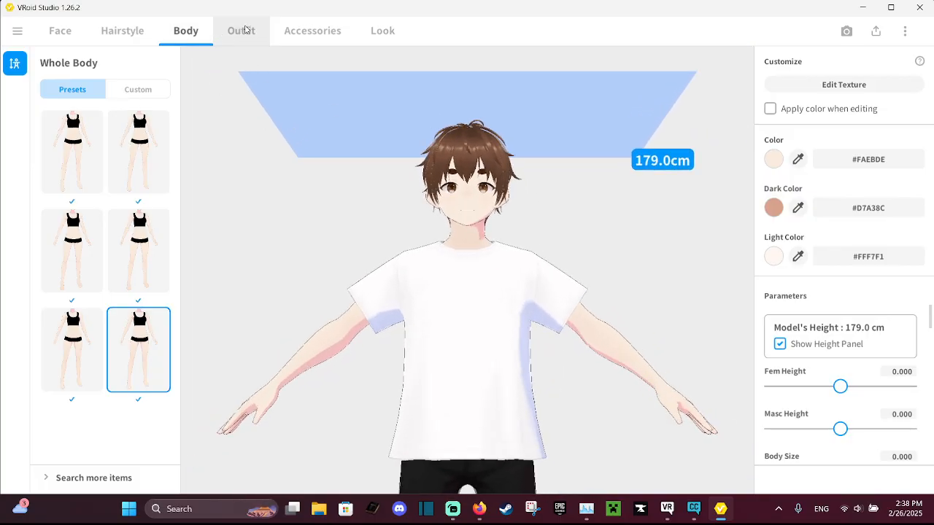
pyautogui.click(247, 30)
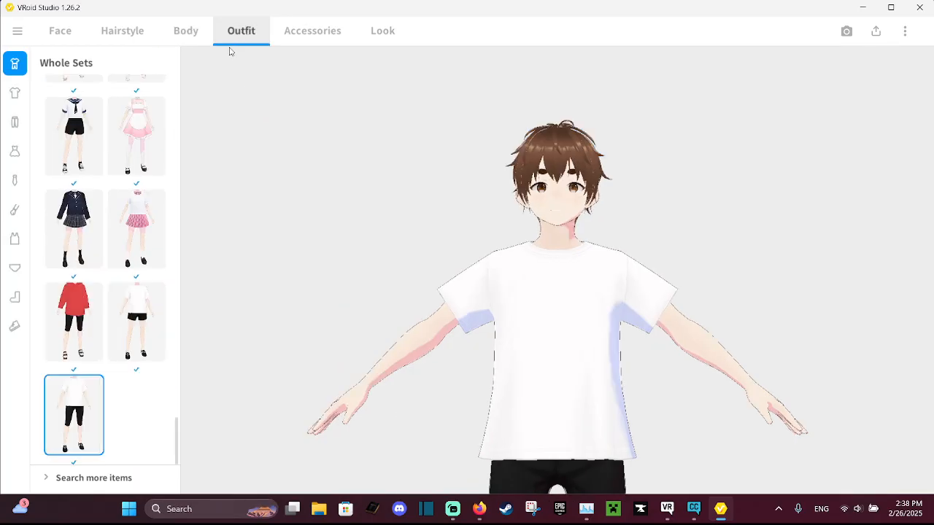
pyautogui.scroll(2, 126, 169)
pyautogui.scroll(4, 81, 279)
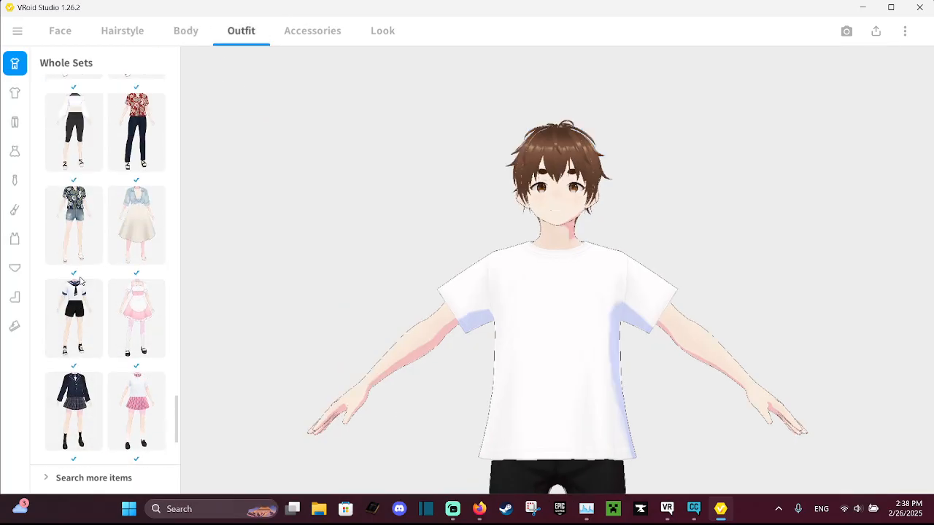
pyautogui.scroll(2, 81, 279)
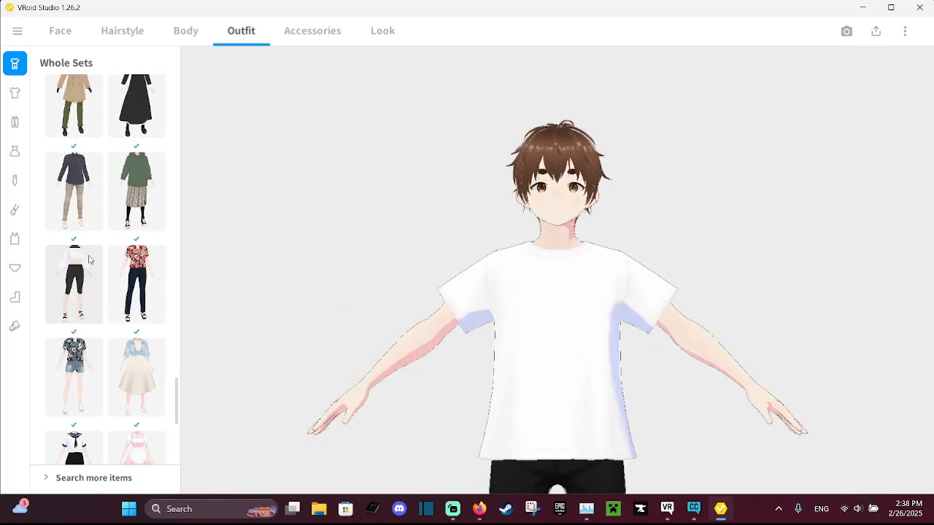
pyautogui.scroll(1, 89, 259)
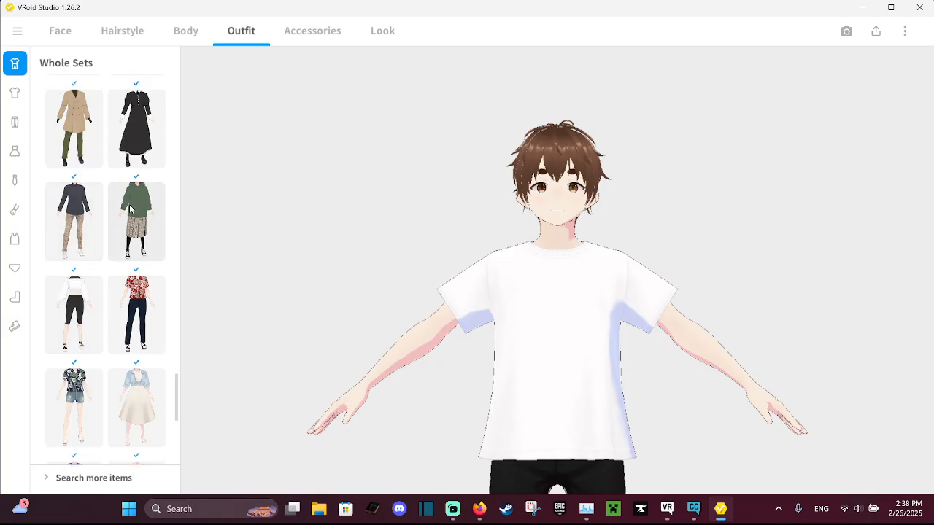
pyautogui.scroll(2, 95, 209)
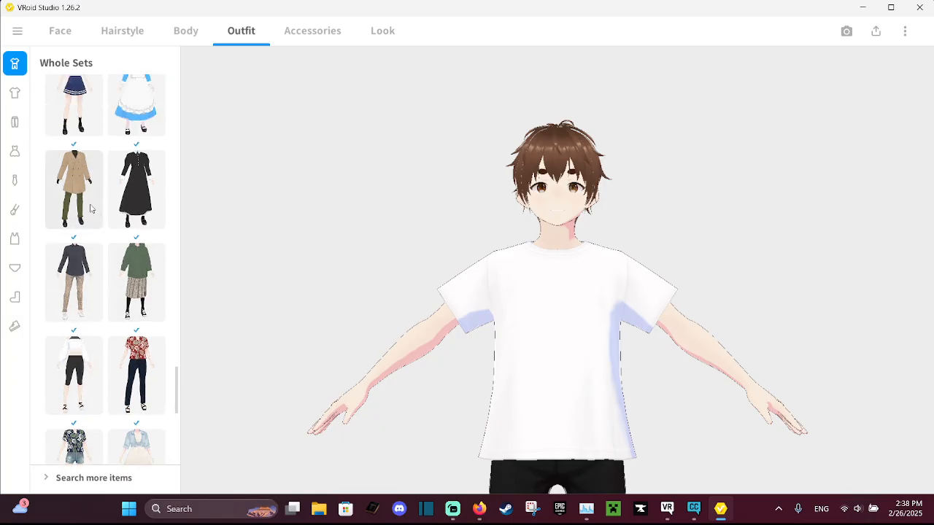
pyautogui.scroll(1, 91, 209)
pyautogui.click(78, 231)
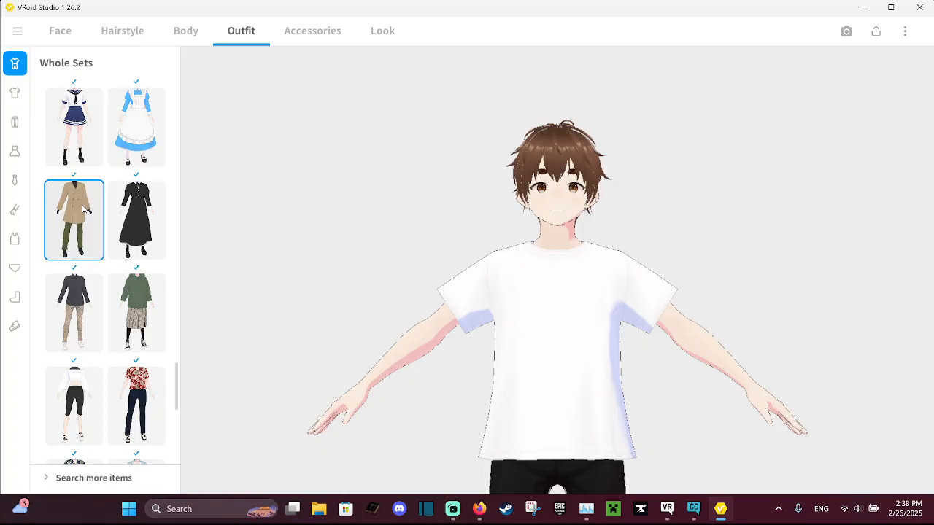
# Try the red tracksuit whole set on the model and check how it fits
pyautogui.scroll(5, 84, 208)
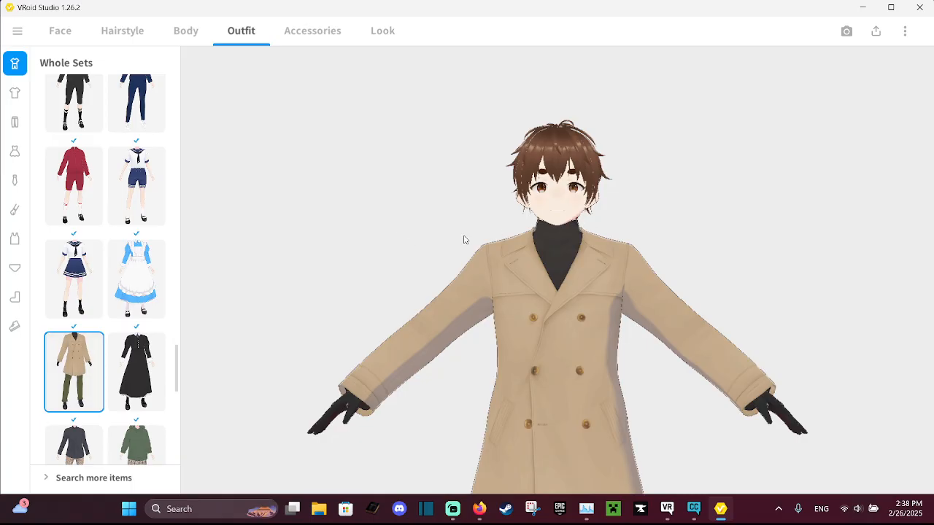
pyautogui.scroll(1, 174, 250)
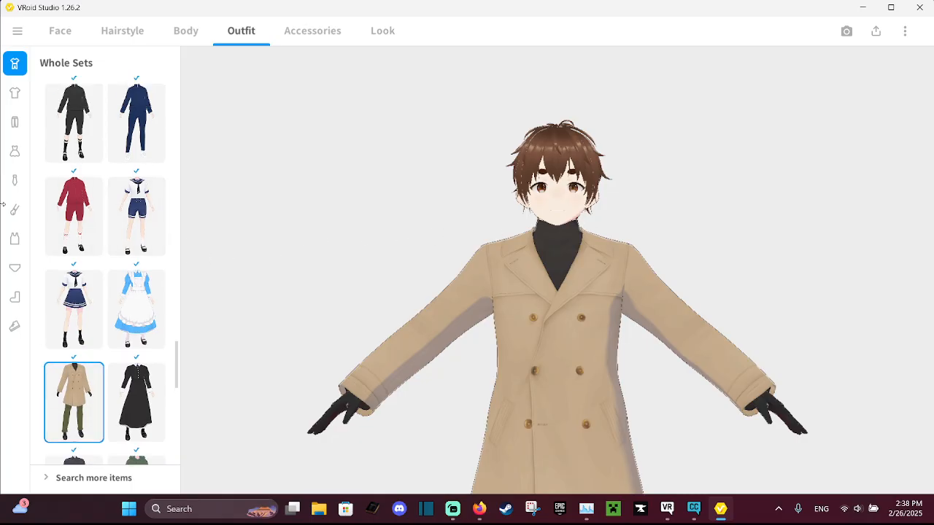
pyautogui.click(66, 213)
pyautogui.scroll(1, 66, 213)
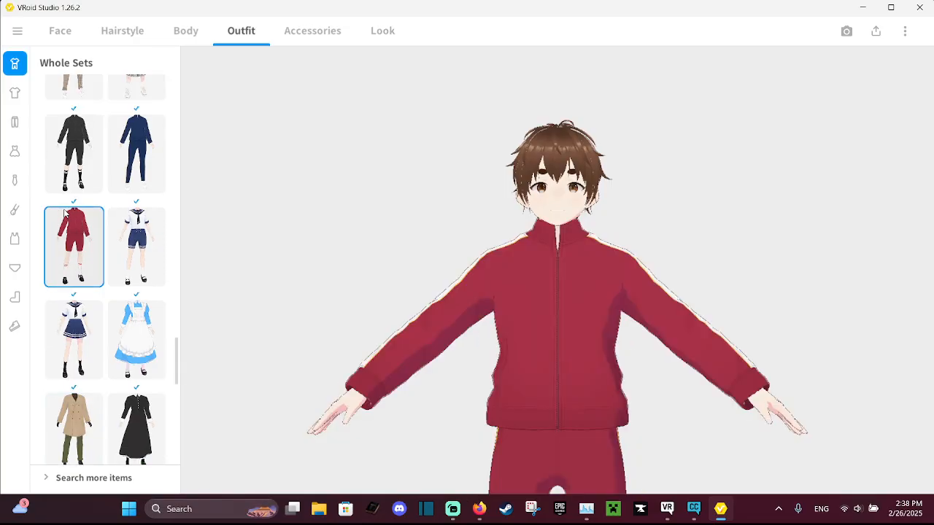
pyautogui.scroll(-2, 305, 214)
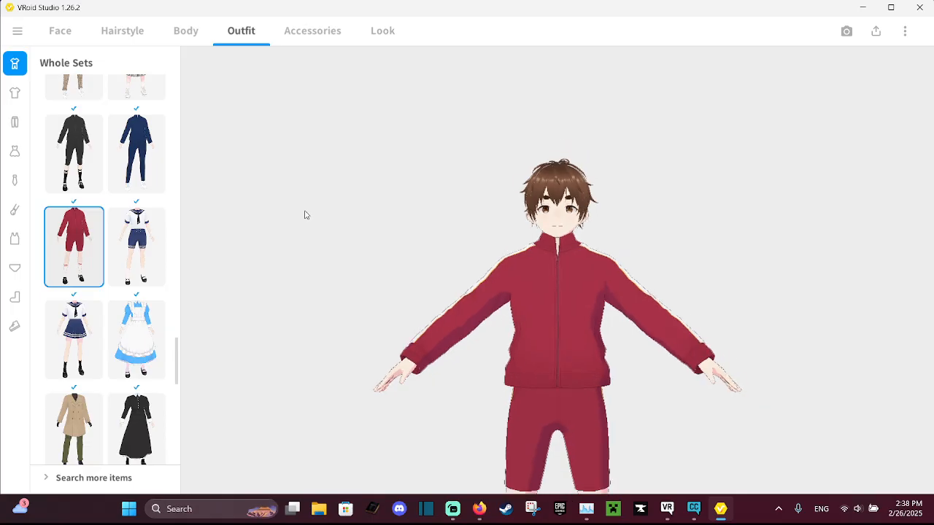
# Dress the model in the whole set with the beige blazer, dark striped tie and grey trousers
pyautogui.scroll(2, 67, 212)
pyautogui.scroll(3, 65, 206)
pyautogui.scroll(5, 67, 204)
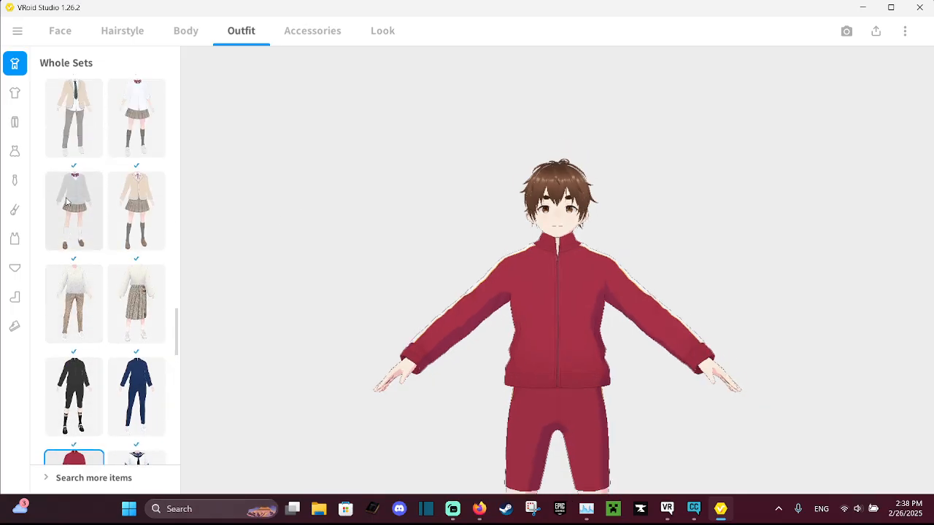
pyautogui.click(80, 178)
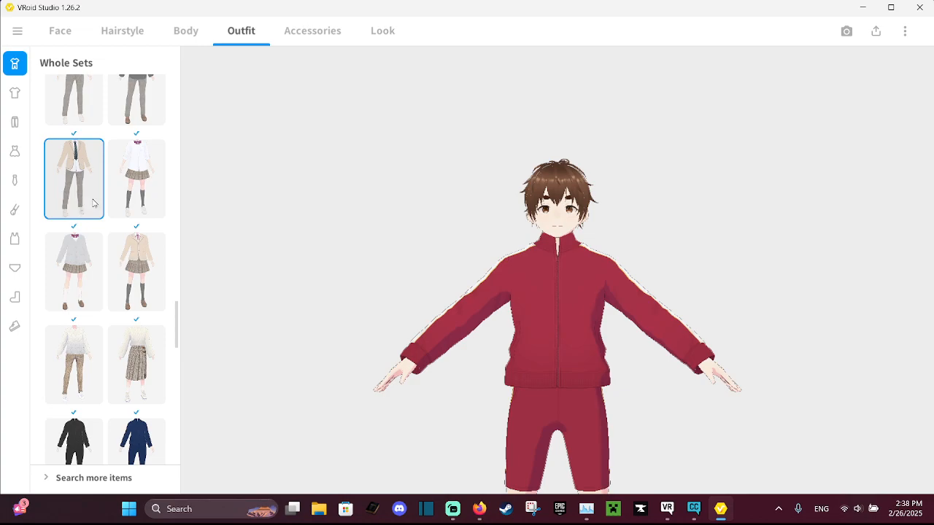
# Try the vampire-style whole set with the black coat, grey vest and red-lined cape on the model
pyautogui.scroll(5, 45, 210)
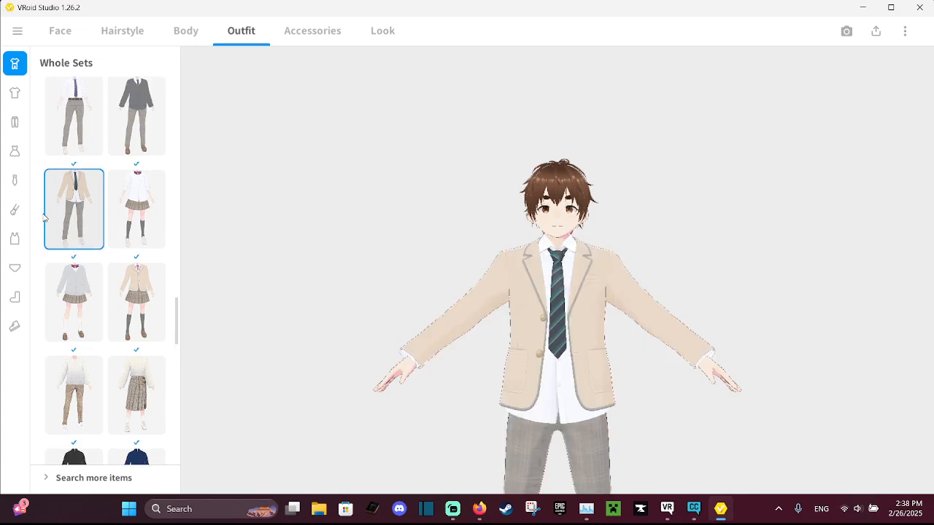
pyautogui.scroll(3, 89, 201)
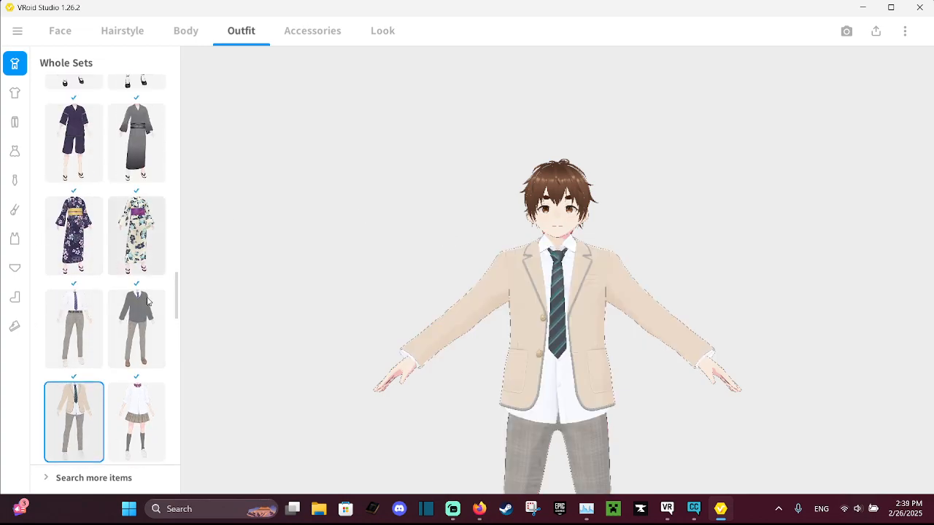
pyautogui.scroll(3, 135, 310)
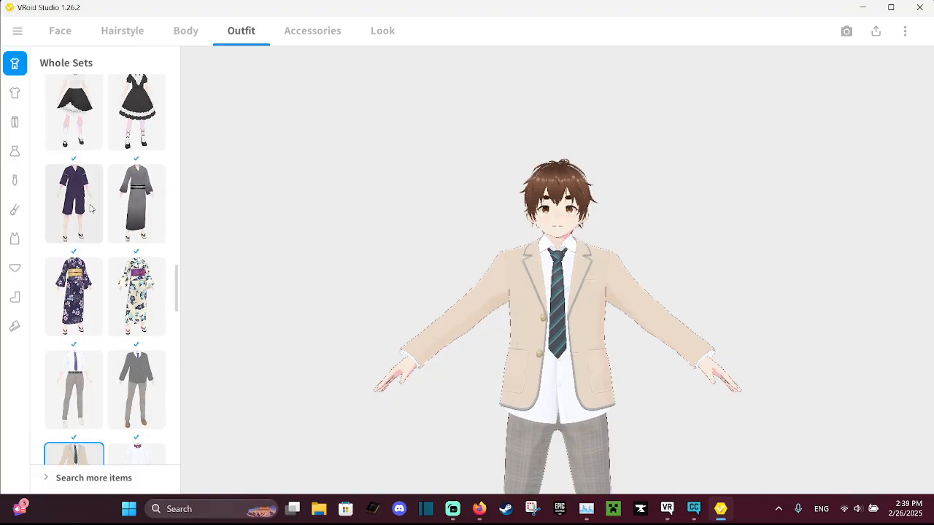
pyautogui.scroll(9, 83, 229)
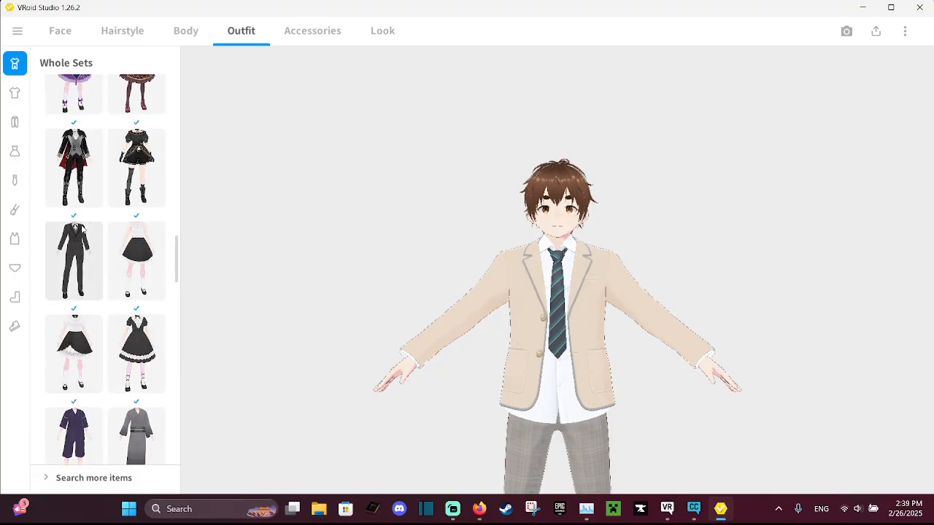
pyautogui.scroll(-8, 83, 229)
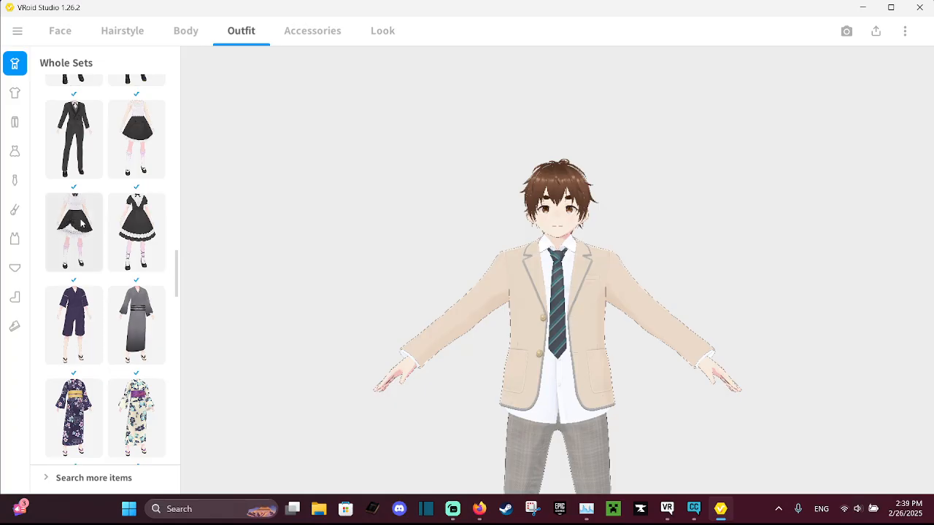
pyautogui.scroll(8, 89, 304)
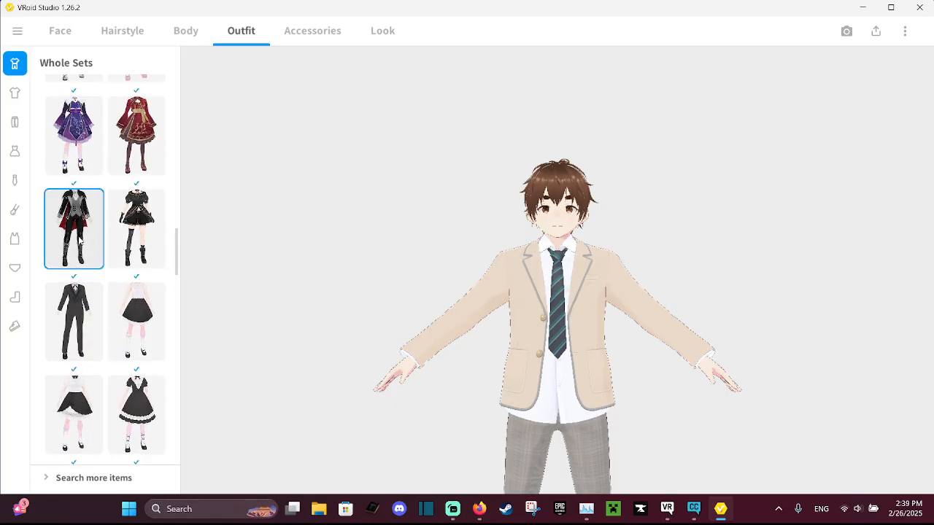
pyautogui.scroll(2, 81, 241)
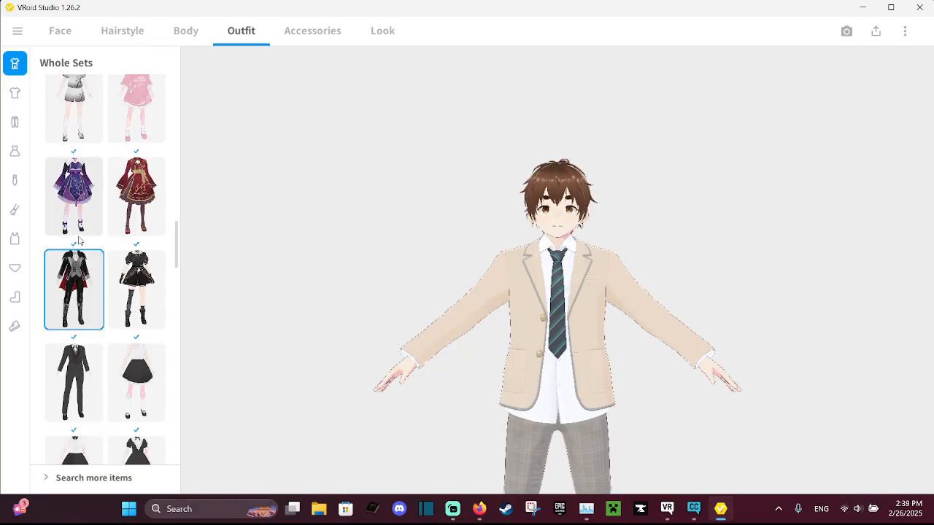
pyautogui.scroll(1, 80, 240)
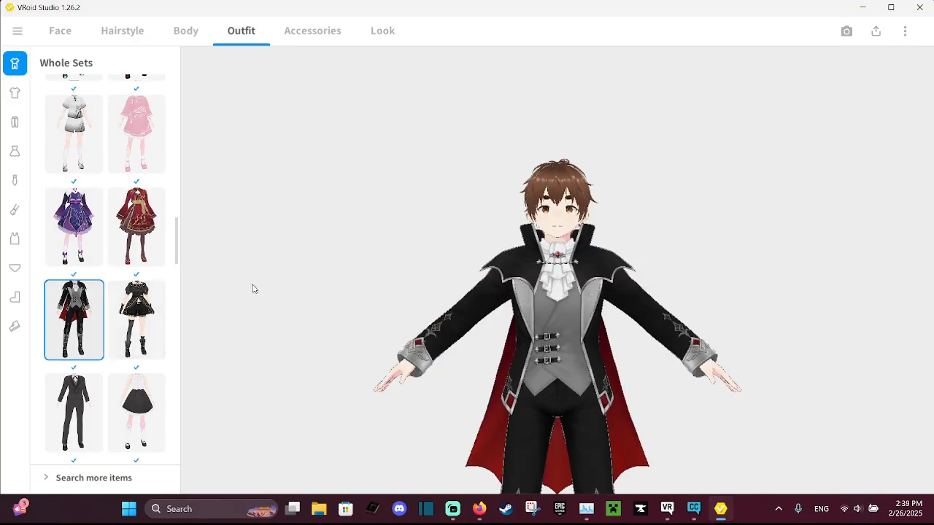
# Try the black tailcoat suit whole set with the bow tie on the model and view more of the figure
pyautogui.scroll(-4, 115, 310)
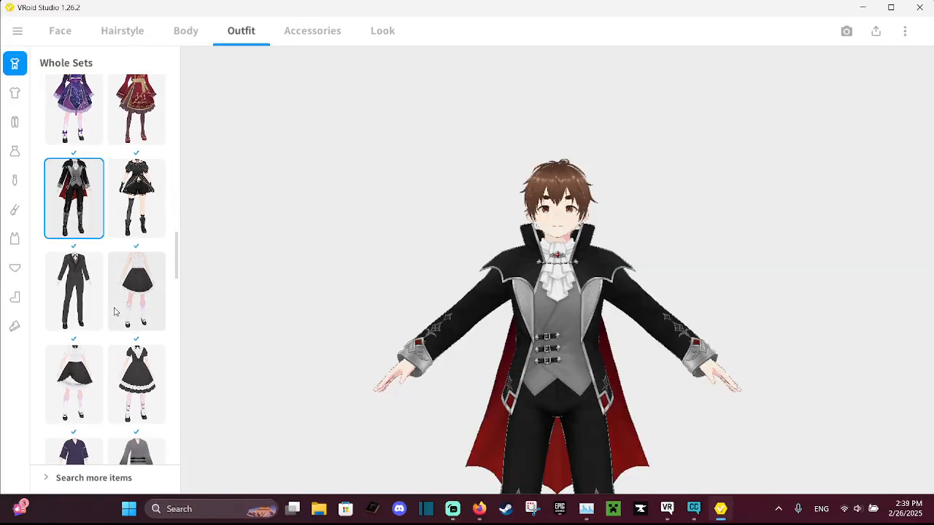
pyautogui.click(76, 288)
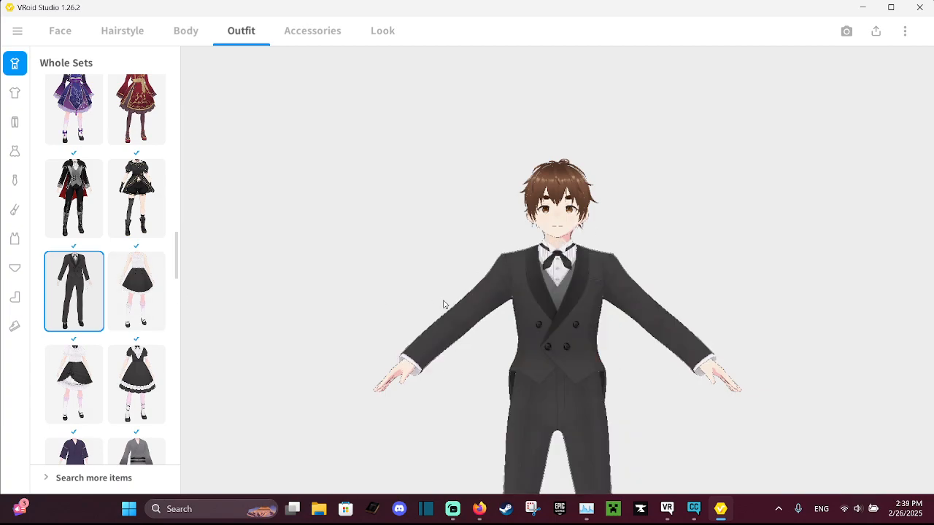
pyautogui.scroll(-4, 442, 303)
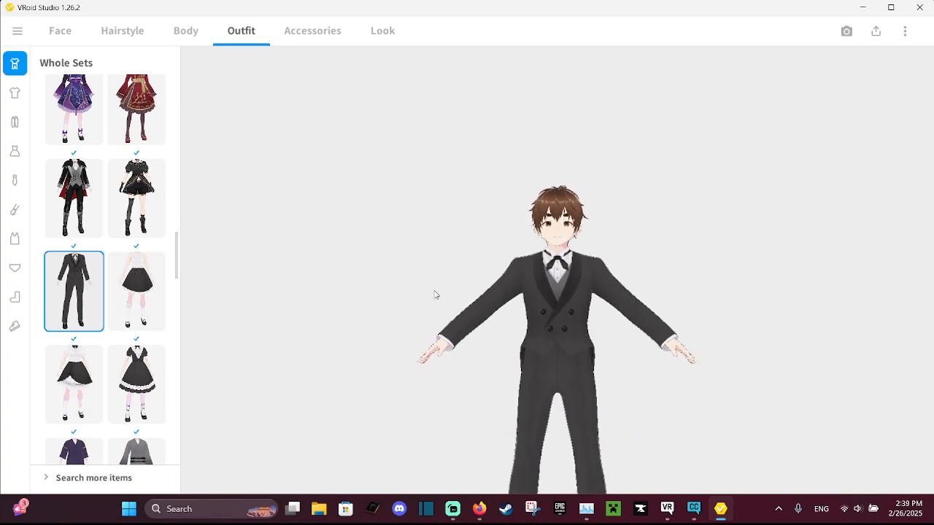
# Try the whole set with the high-collared cream, coral and black jacket and strapped black trousers
pyautogui.scroll(5, 73, 321)
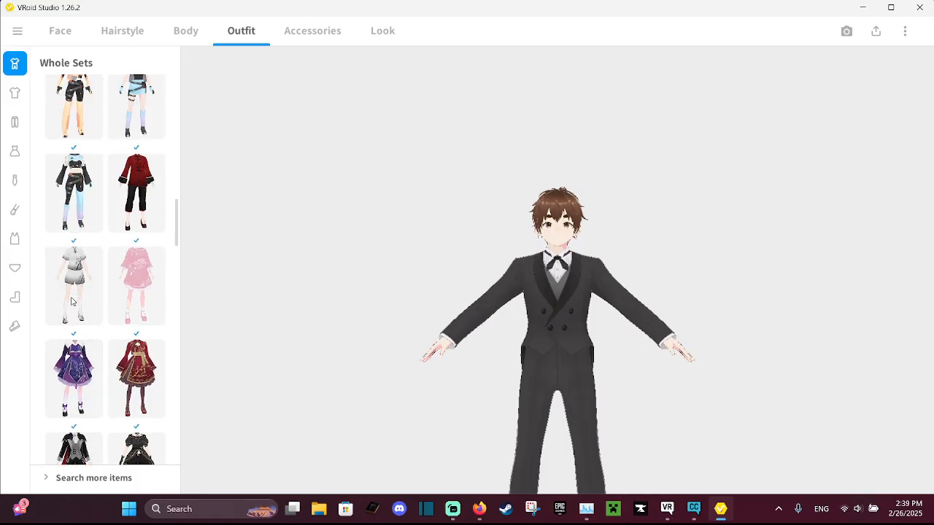
pyautogui.scroll(3, 72, 292)
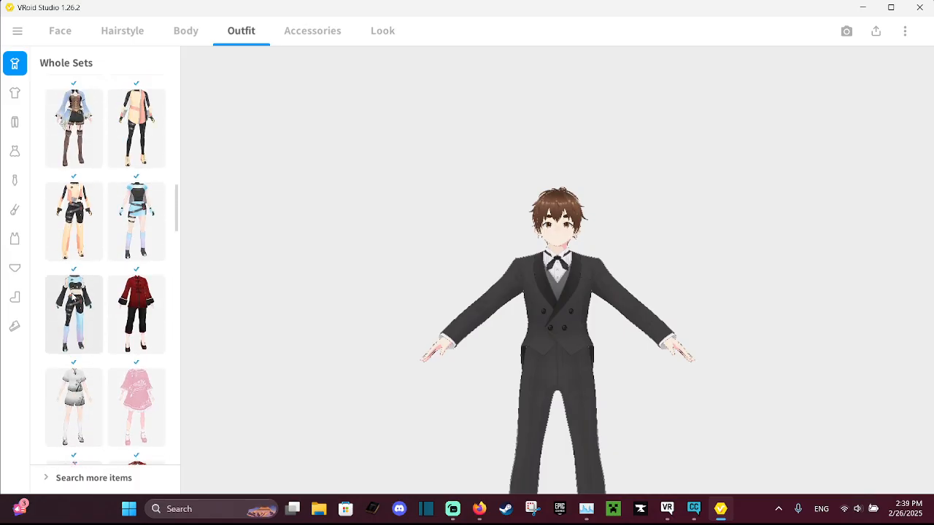
pyautogui.scroll(2, 73, 288)
pyautogui.click(149, 237)
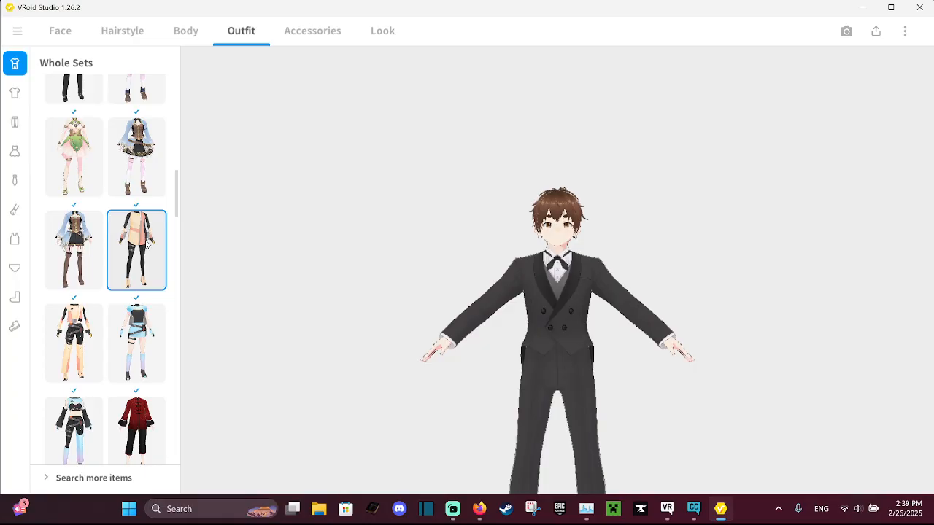
pyautogui.scroll(2, 147, 246)
pyautogui.scroll(-2, 147, 246)
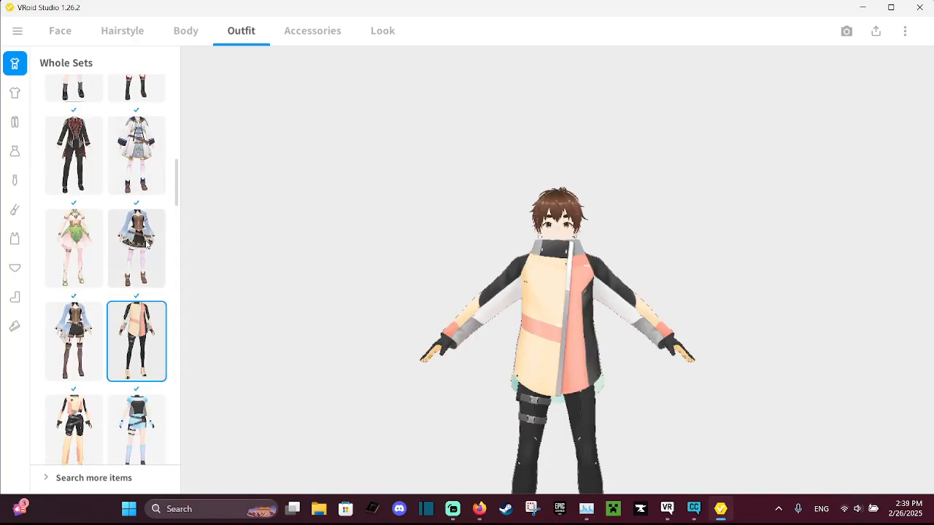
# Try the first whole set in the list, with the plain white long-sleeved top and grey trousers
pyautogui.scroll(2, 147, 246)
pyautogui.scroll(2, 147, 246)
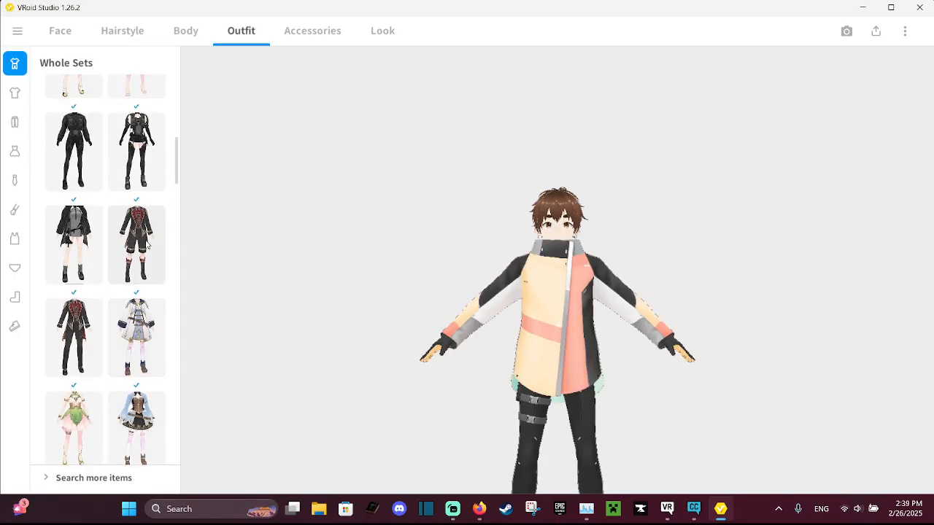
pyautogui.scroll(1, 98, 234)
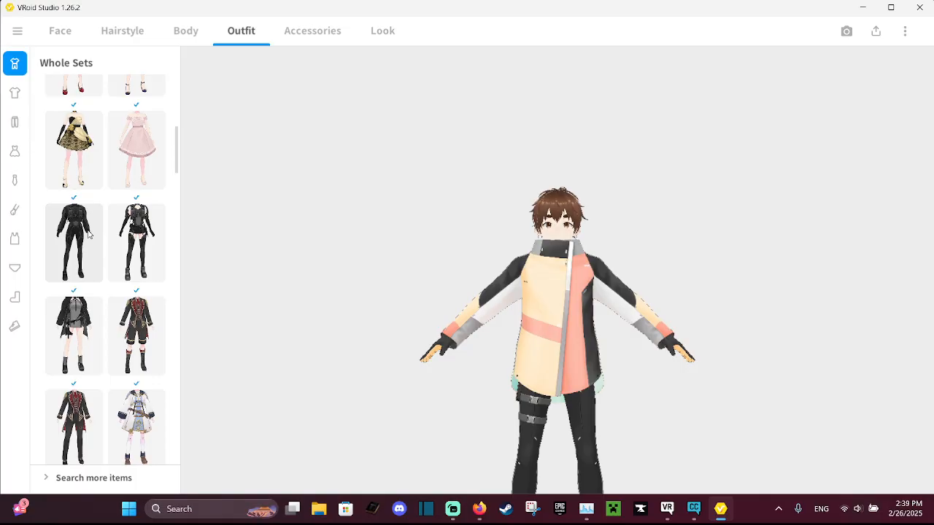
pyautogui.scroll(1, 91, 234)
pyautogui.scroll(4, 88, 233)
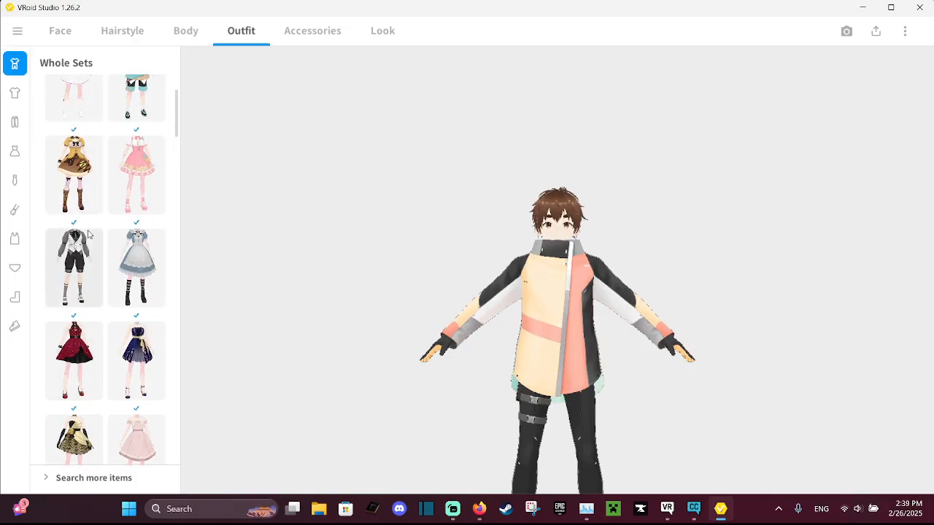
pyautogui.scroll(1, 110, 211)
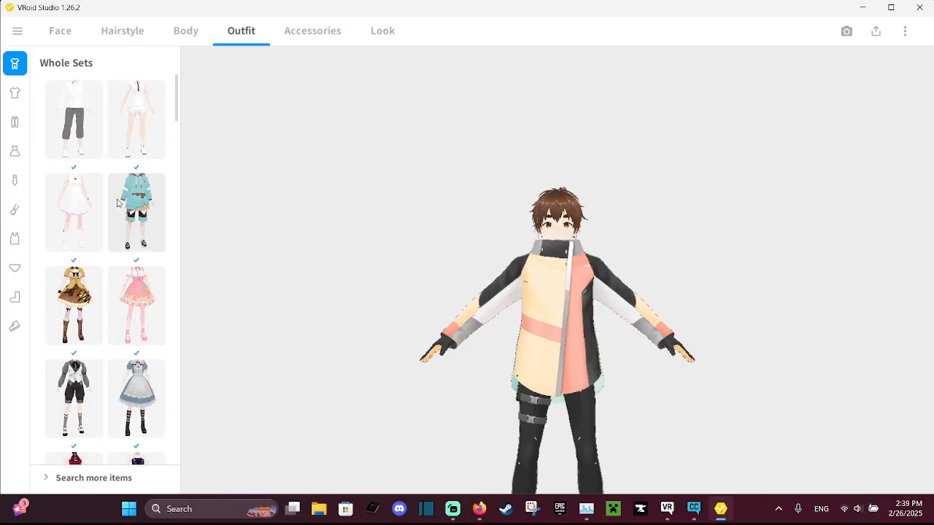
pyautogui.scroll(-1, 81, 128)
pyautogui.scroll(1, 83, 132)
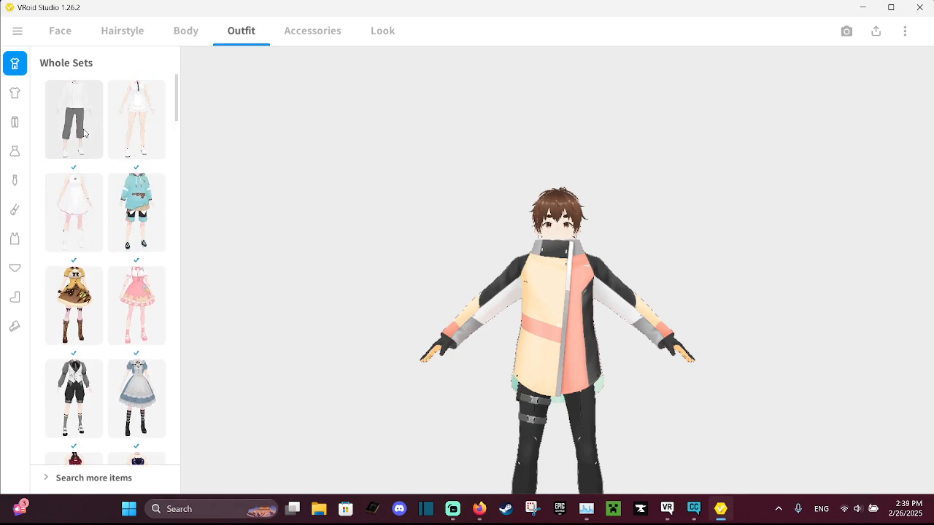
pyautogui.click(84, 133)
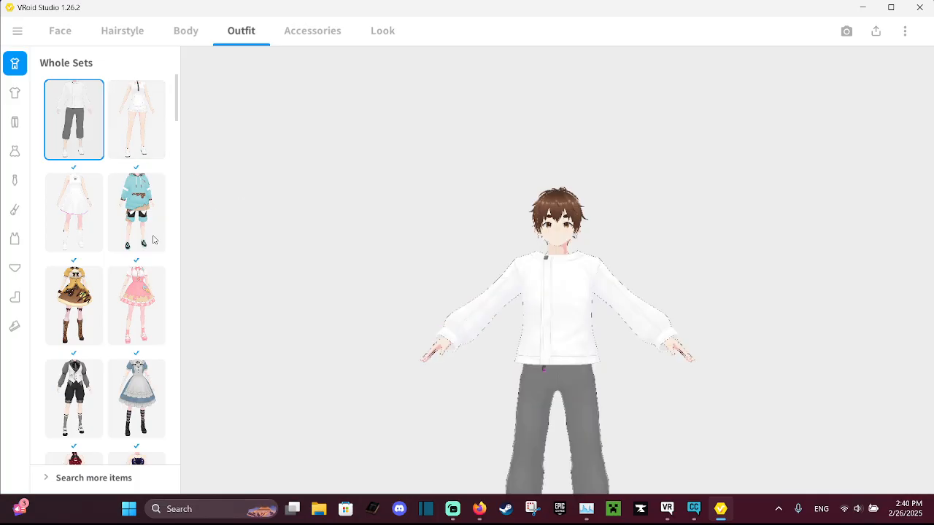
# Try the whole set with the white and grey bamboo-print short-sleeved top and matching shorts
pyautogui.scroll(-5, 163, 235)
pyautogui.scroll(-6, 98, 225)
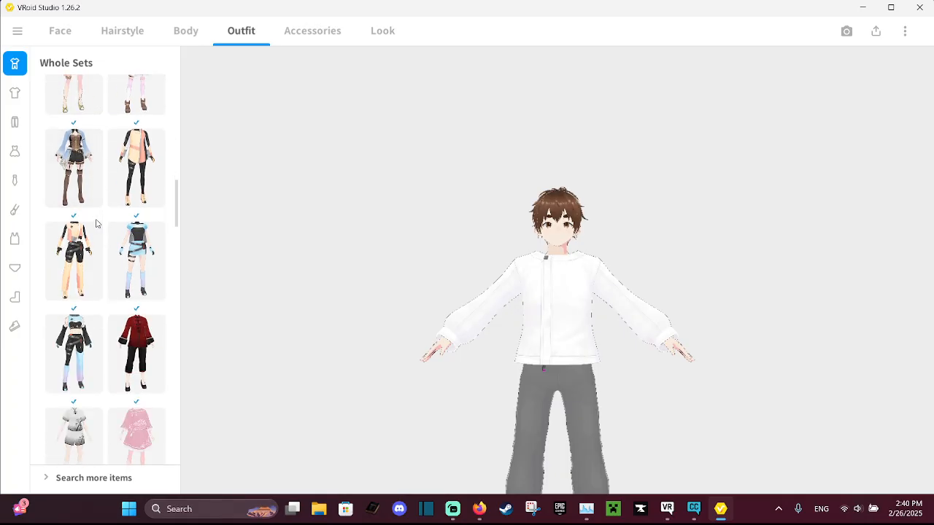
pyautogui.scroll(-3, 96, 223)
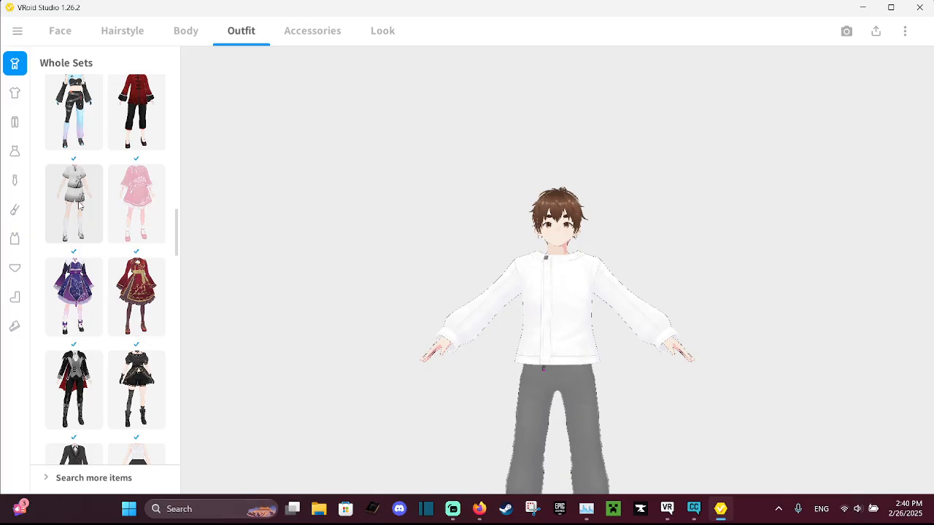
pyautogui.click(80, 206)
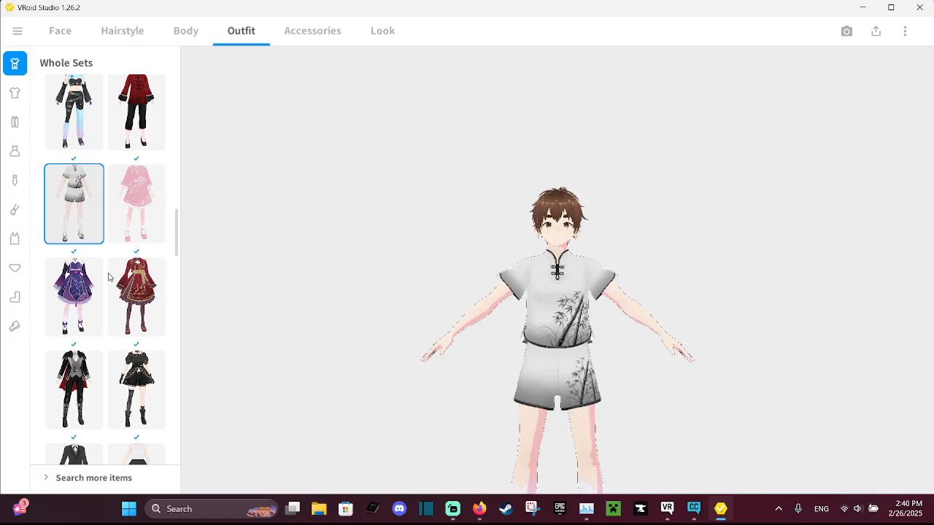
# Try the long grey kimono whole set with the dark striped sash on the model
pyautogui.scroll(-3, 116, 314)
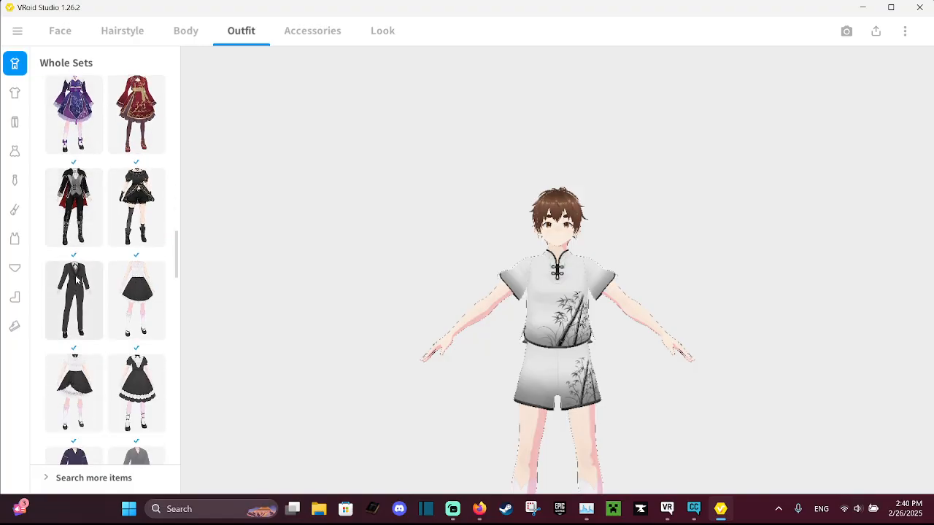
pyautogui.scroll(-4, 77, 279)
pyautogui.scroll(5, 76, 273)
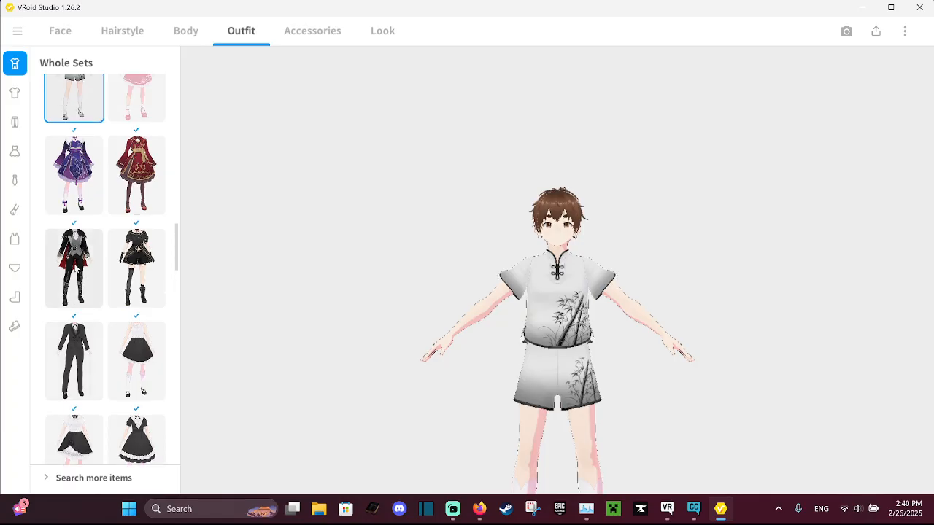
pyautogui.scroll(1, 75, 267)
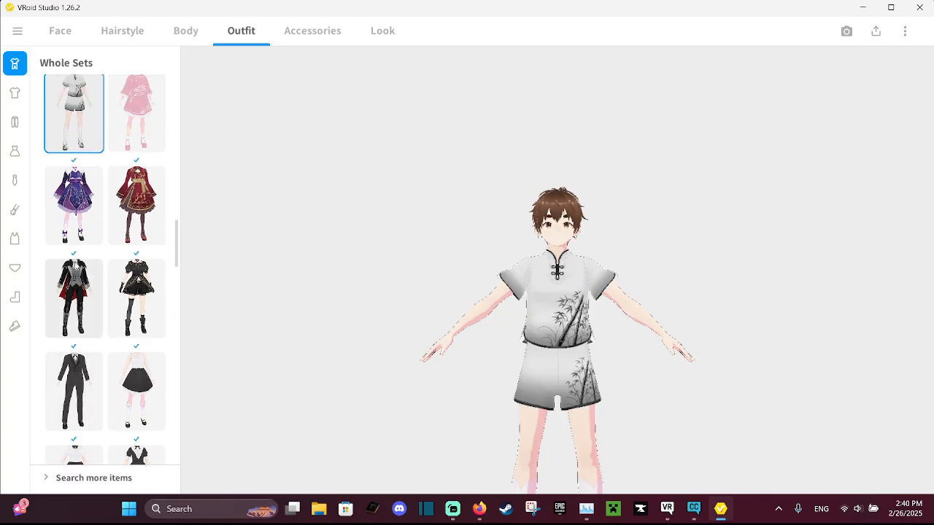
pyautogui.scroll(-4, 76, 266)
pyautogui.scroll(-3, 76, 264)
pyautogui.scroll(4, 87, 263)
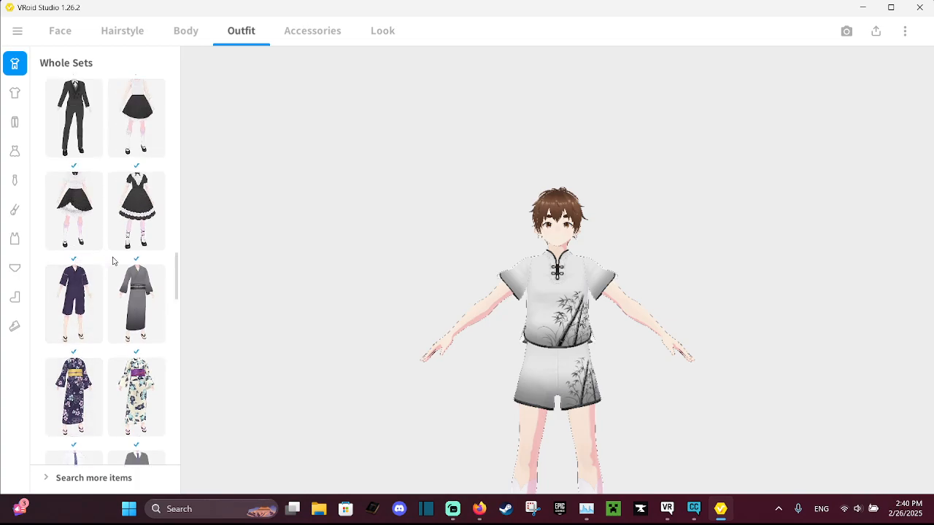
pyautogui.click(144, 304)
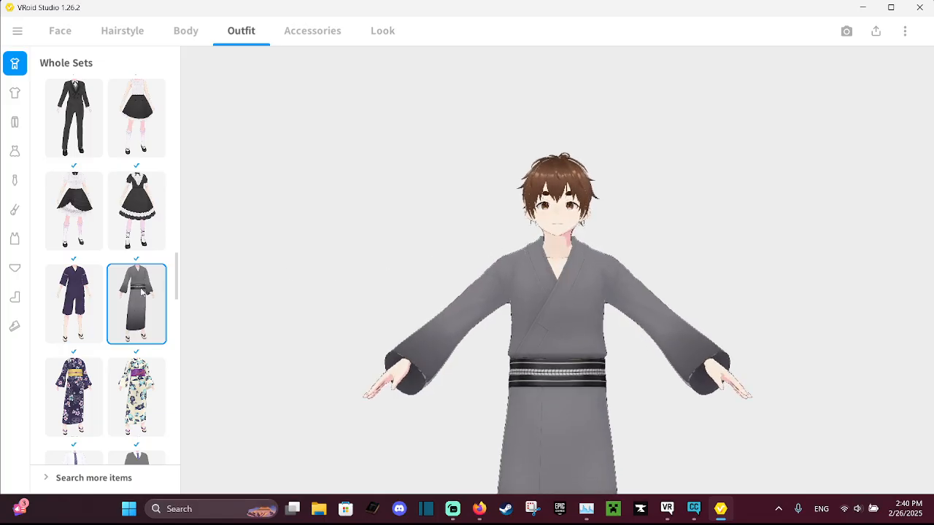
# Dress the model in the dark purple jinbei whole set with shorts and check how it fits
pyautogui.click(76, 299)
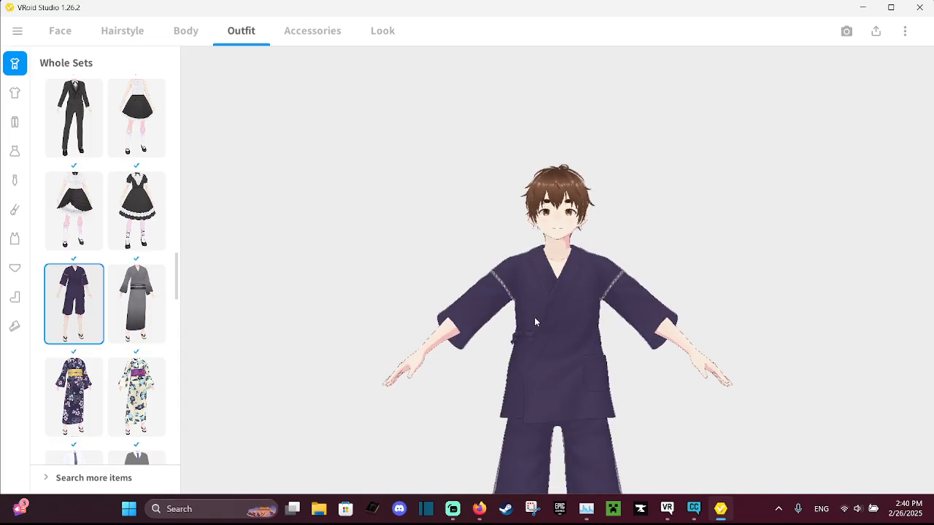
pyautogui.scroll(-10, 157, 299)
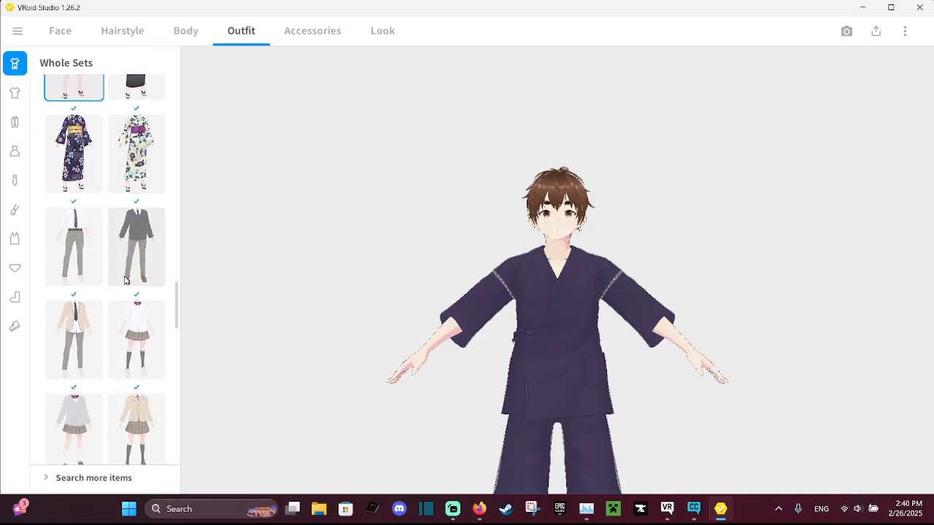
pyautogui.scroll(-7, 125, 279)
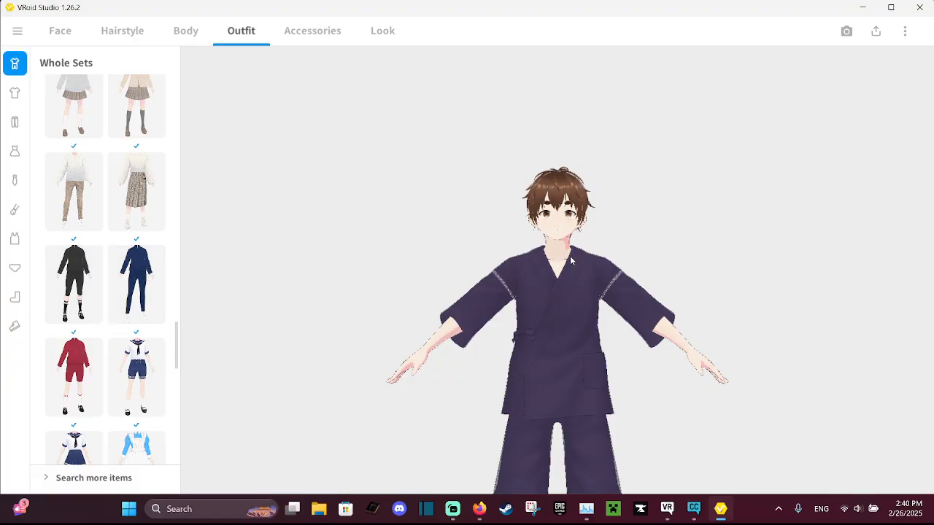
pyautogui.scroll(-2, 501, 259)
# Try the navy blue tracksuit whole set with long trousers on the model and check its fit
pyautogui.scroll(-4, 144, 306)
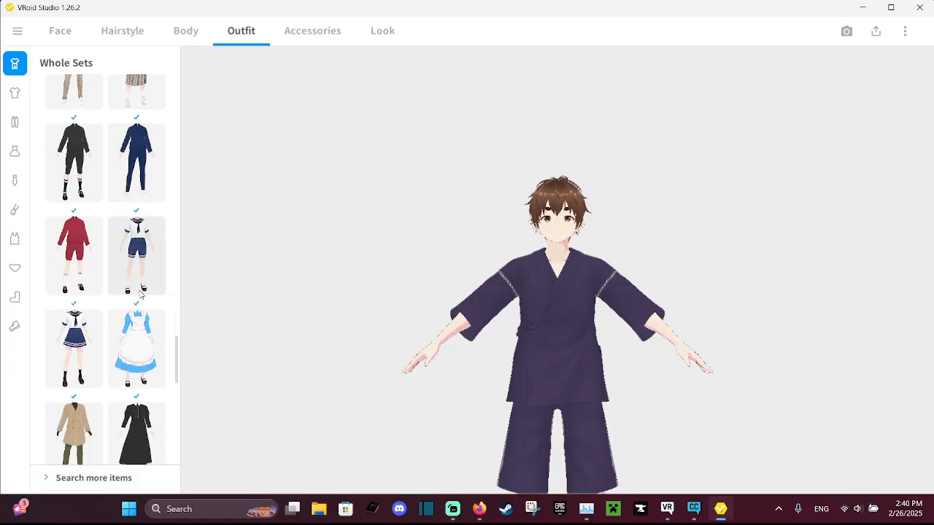
pyautogui.scroll(-2, 143, 292)
pyautogui.scroll(-2, 141, 285)
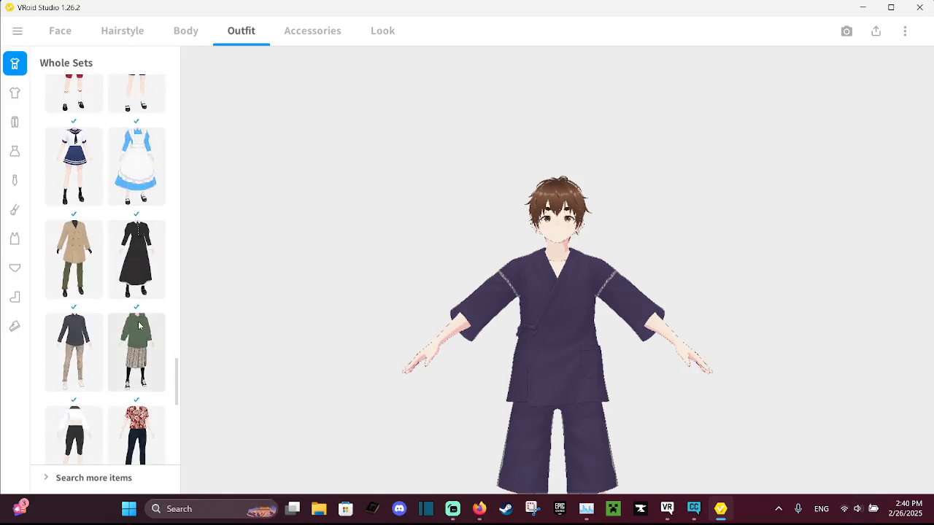
pyautogui.scroll(3, 137, 292)
pyautogui.scroll(2, 136, 296)
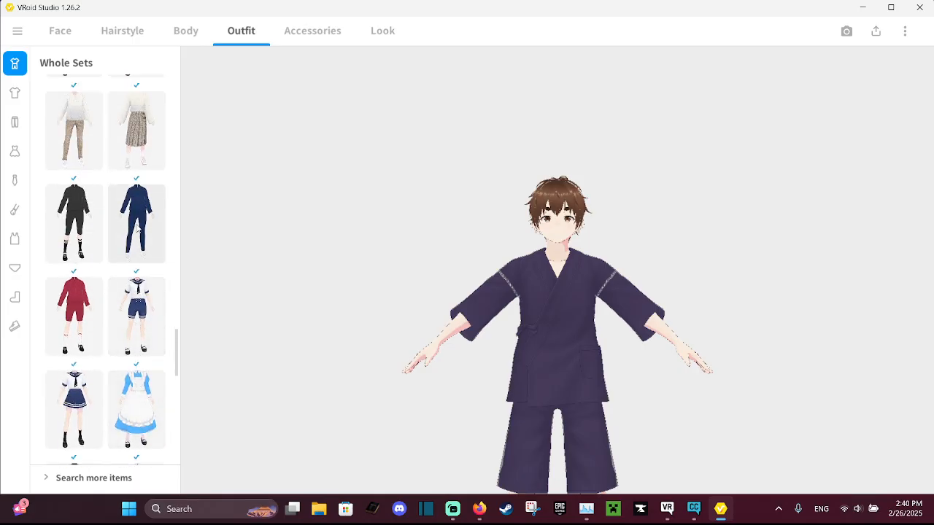
pyautogui.click(137, 225)
pyautogui.scroll(-5, 462, 285)
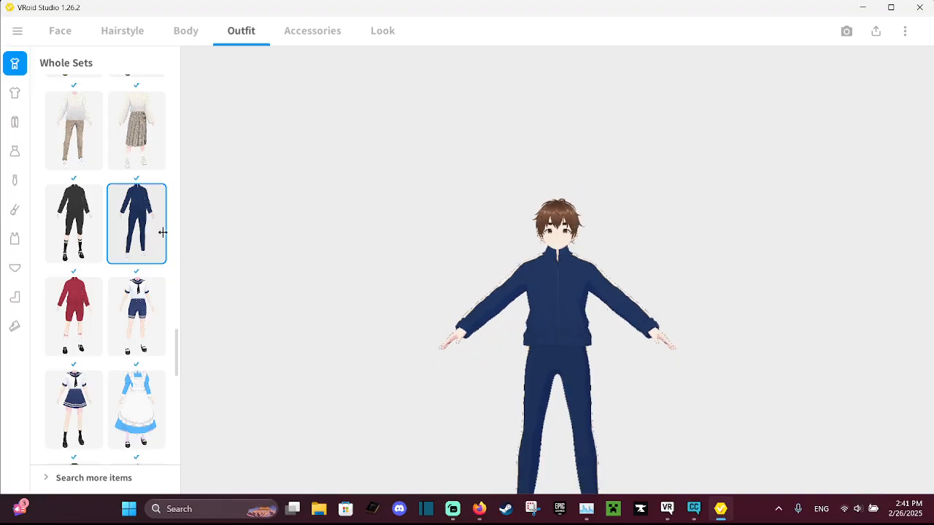
# Try the black tracksuit whole set with cropped trousers and striped socks, and inspect the jacket up close
pyautogui.click(99, 212)
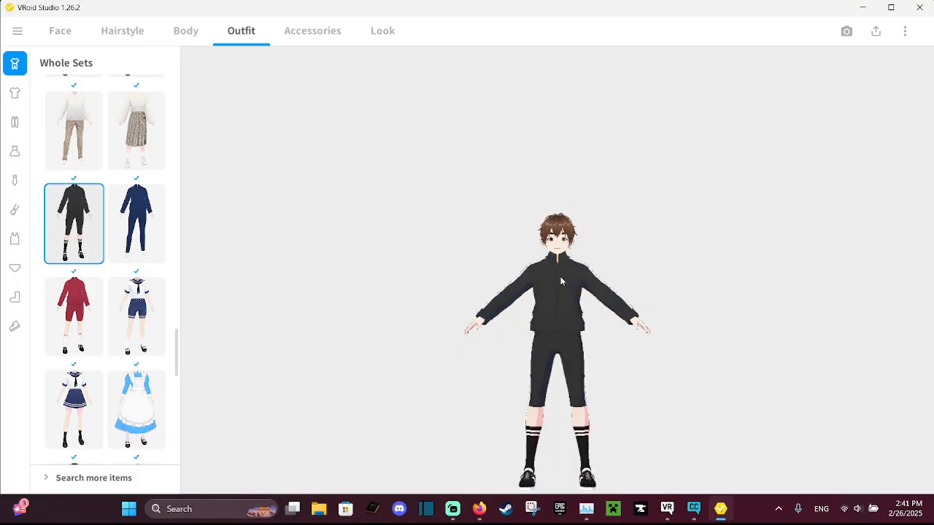
pyautogui.scroll(5, 560, 280)
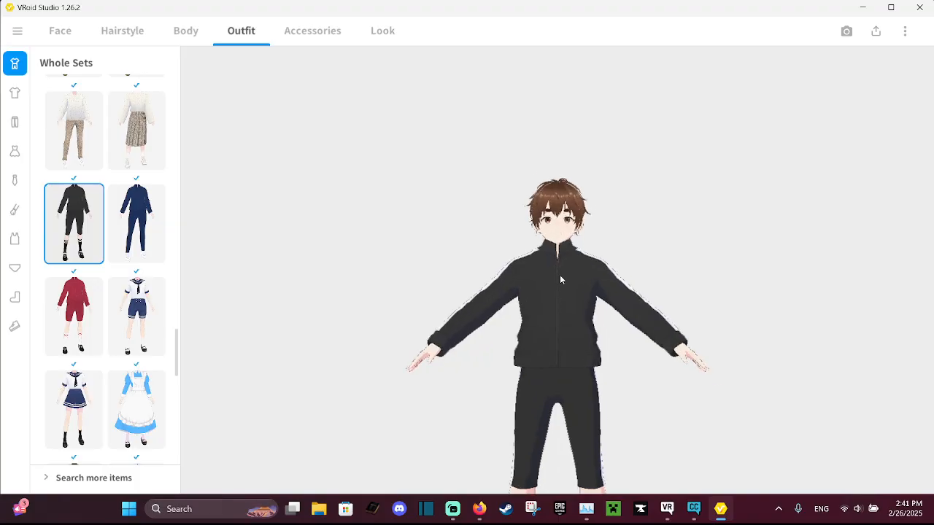
pyautogui.scroll(5, 560, 279)
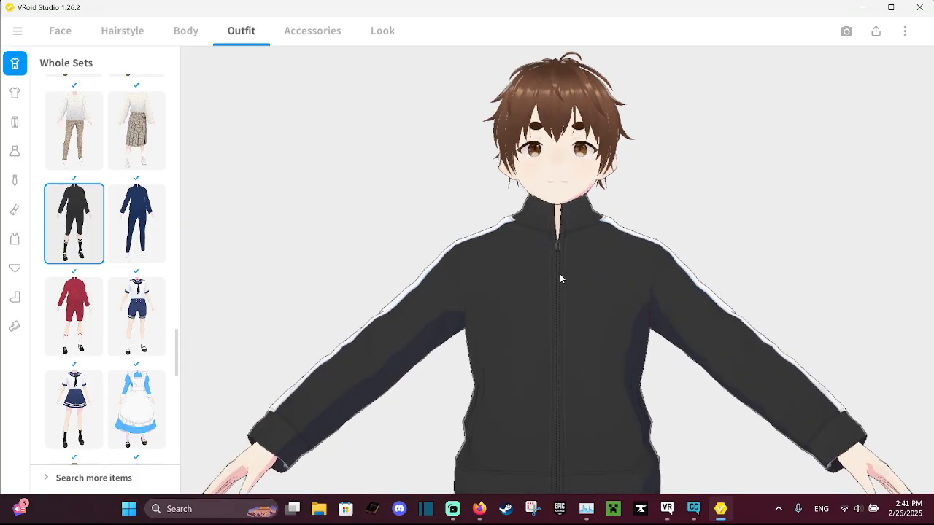
pyautogui.scroll(3, 560, 279)
pyautogui.scroll(-5, 560, 279)
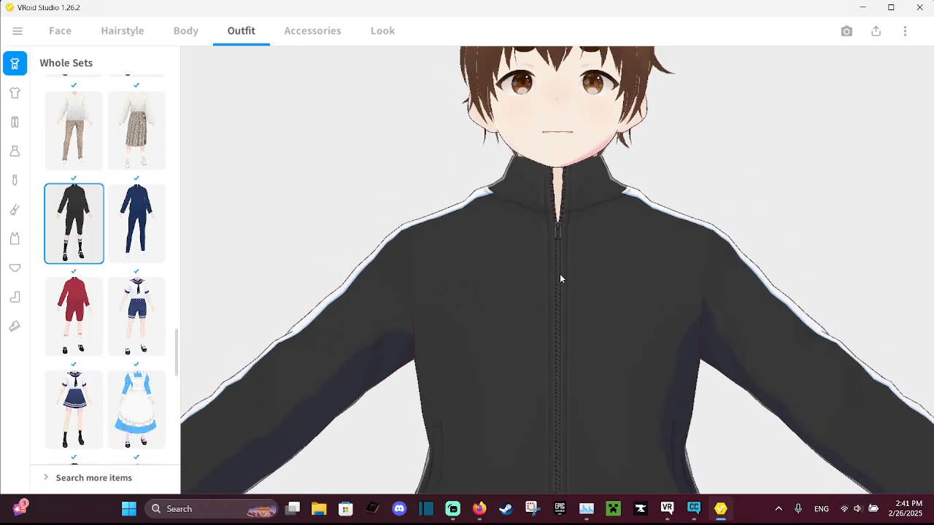
pyautogui.scroll(-3, 559, 276)
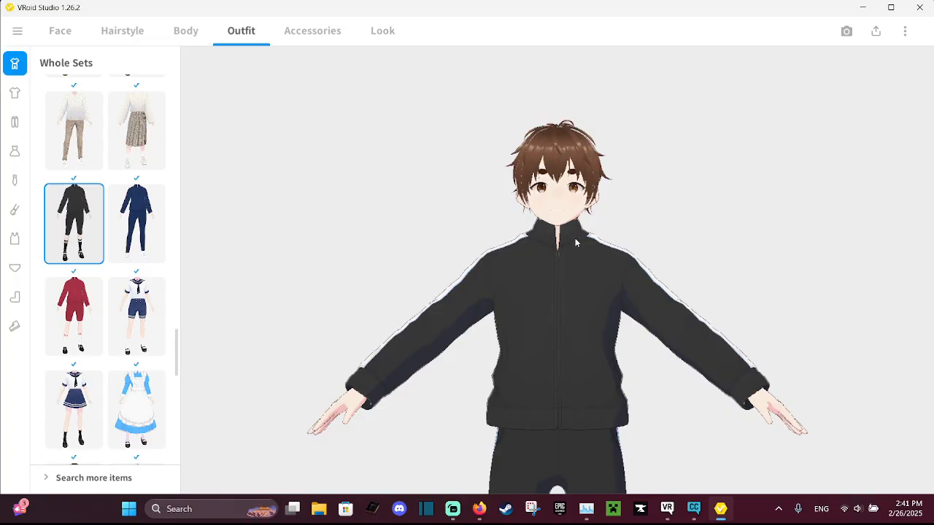
# Try the red hoodie whole set with black cropped leggings and check how it looks on the model
pyautogui.scroll(-1, 144, 300)
pyautogui.scroll(-1, 144, 301)
pyautogui.scroll(-1, 144, 300)
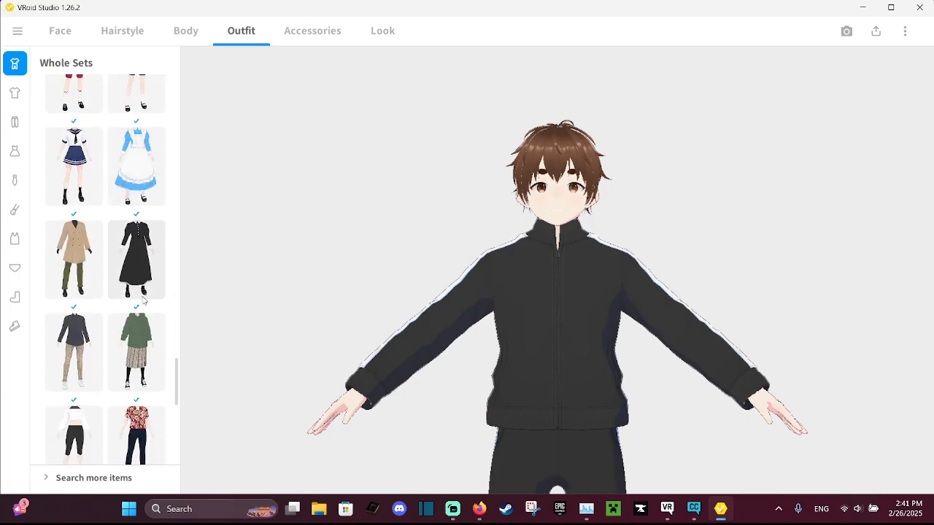
pyautogui.scroll(-5, 141, 216)
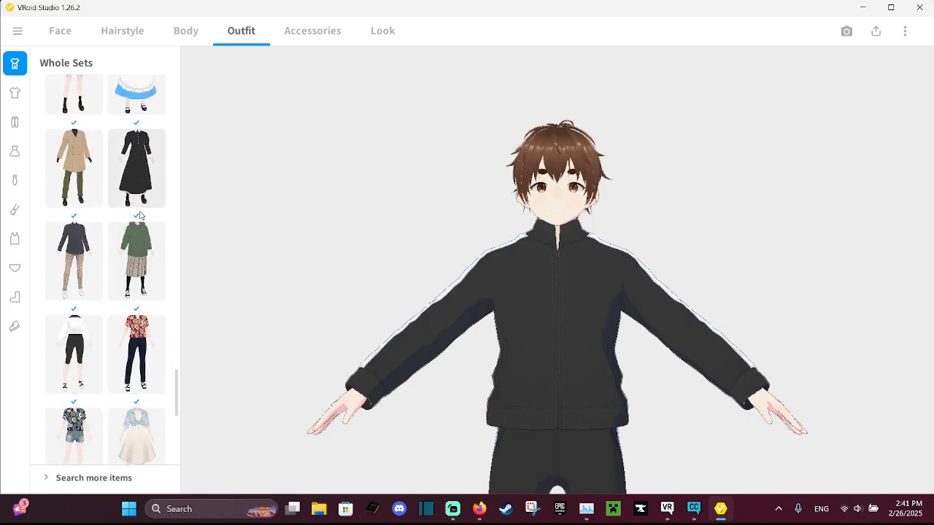
pyautogui.scroll(-2, 96, 299)
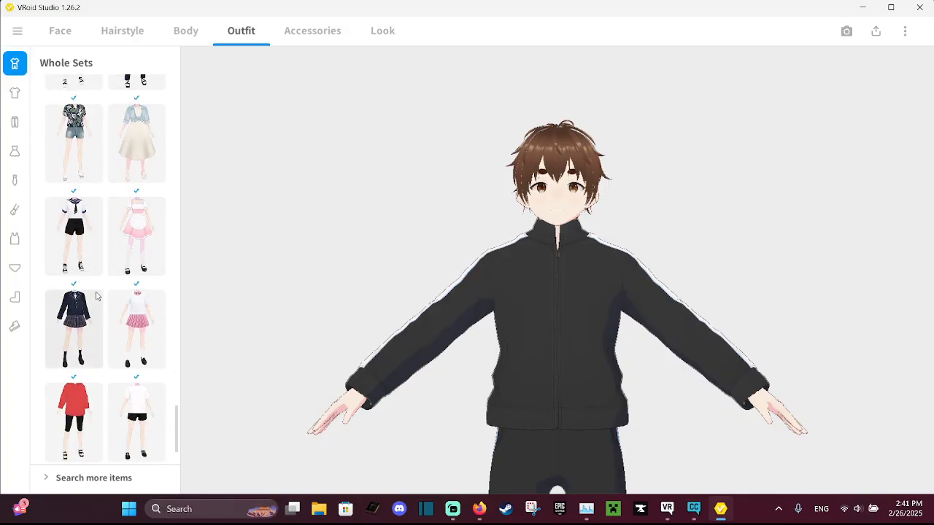
pyautogui.click(72, 323)
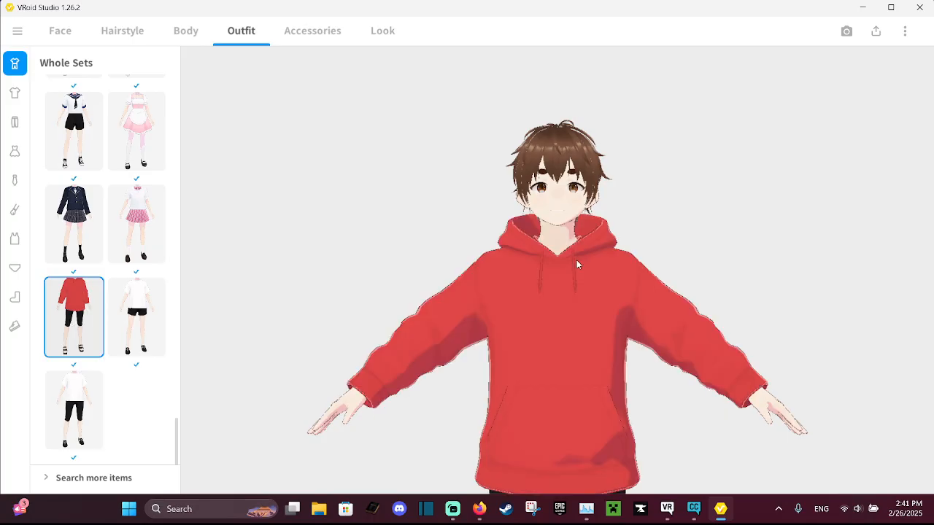
pyautogui.scroll(-3, 576, 264)
pyautogui.scroll(-2, 574, 263)
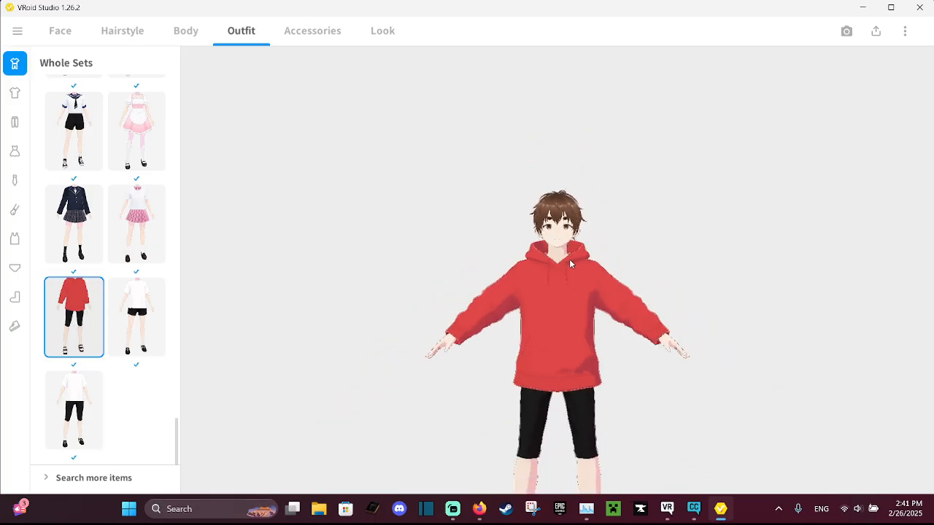
pyautogui.scroll(2, 570, 264)
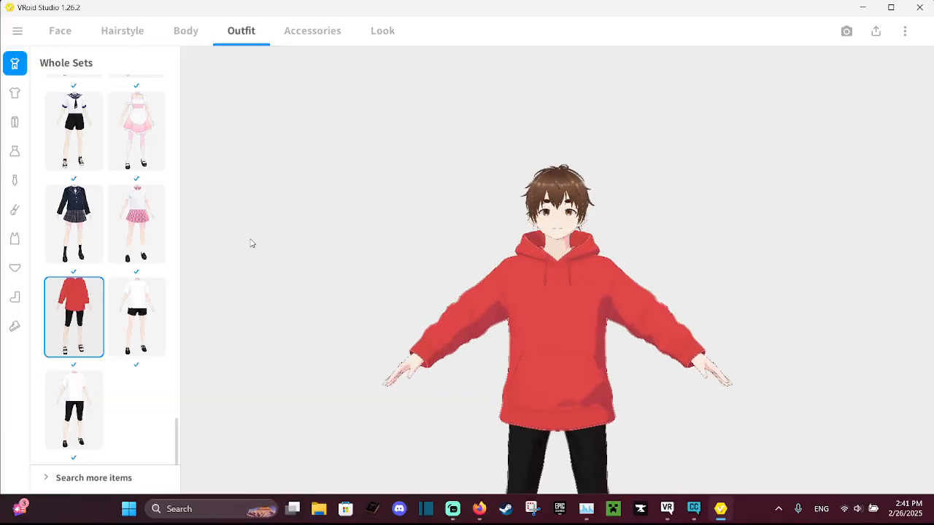
# Switch the model back to the black tracksuit whole set with striped socks
pyautogui.scroll(3, 99, 226)
pyautogui.scroll(5, 100, 226)
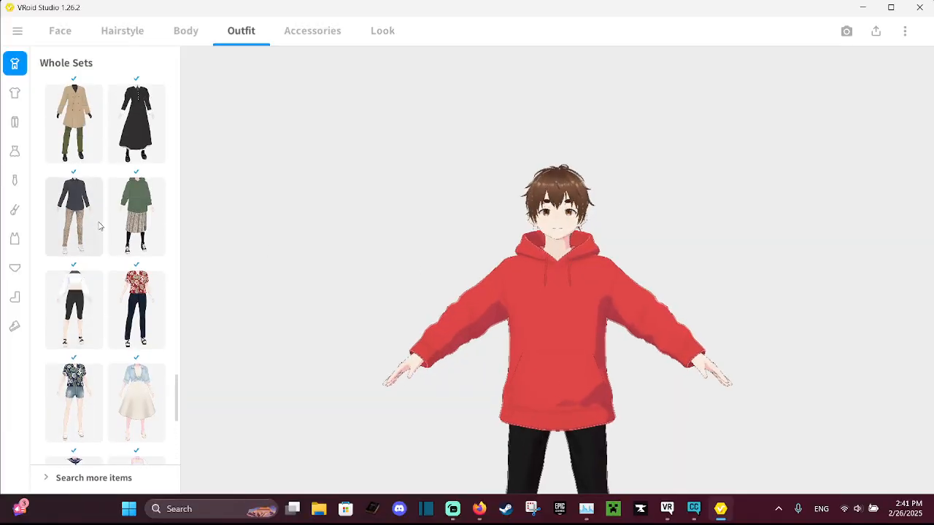
pyautogui.scroll(4, 99, 226)
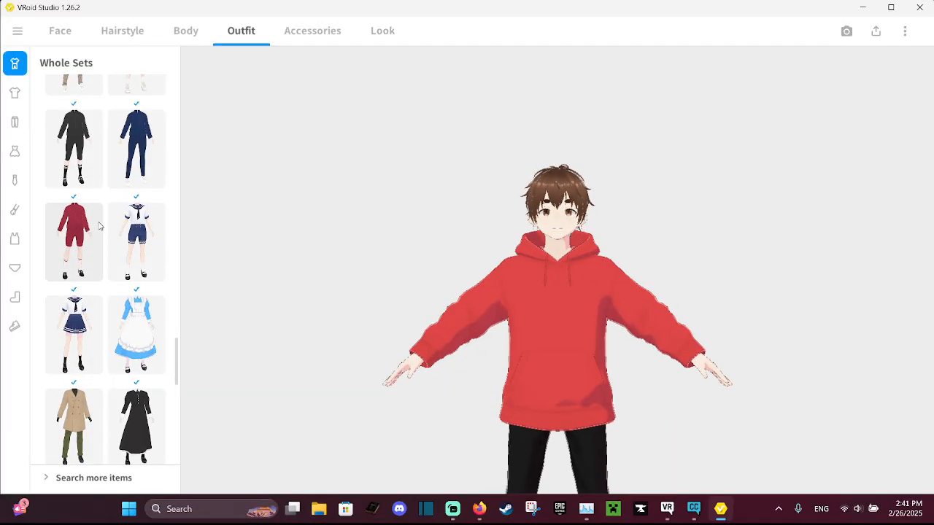
pyautogui.click(92, 254)
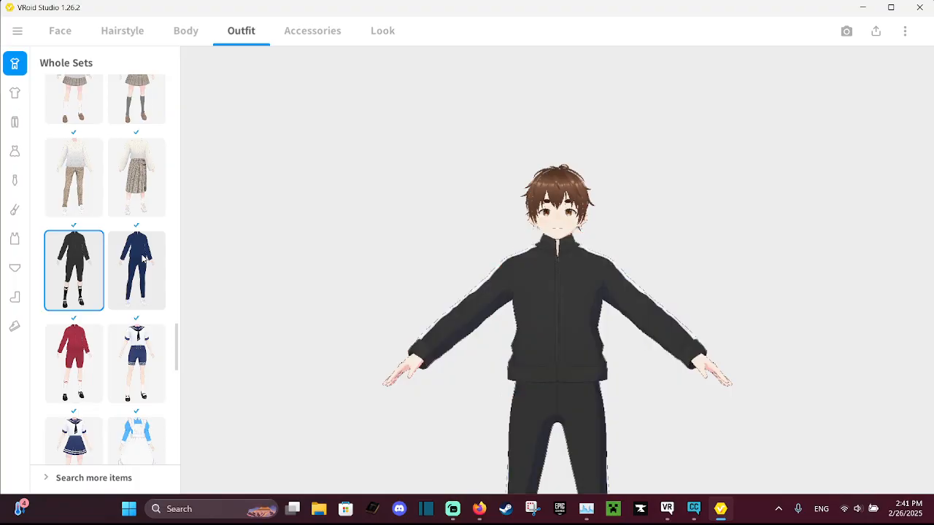
# Look through the remaining whole sets back to the start of the list for an alternative to the black tracksuit
pyautogui.scroll(5, 115, 251)
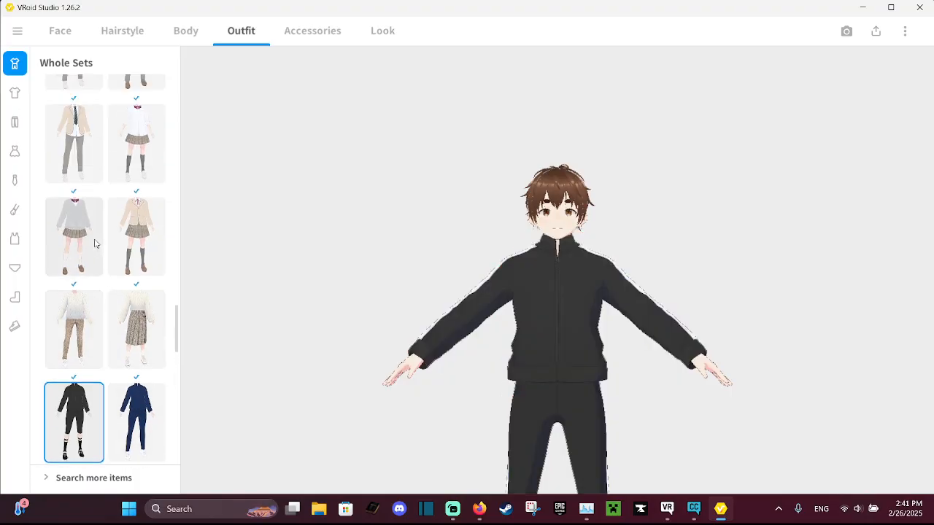
pyautogui.scroll(3, 94, 242)
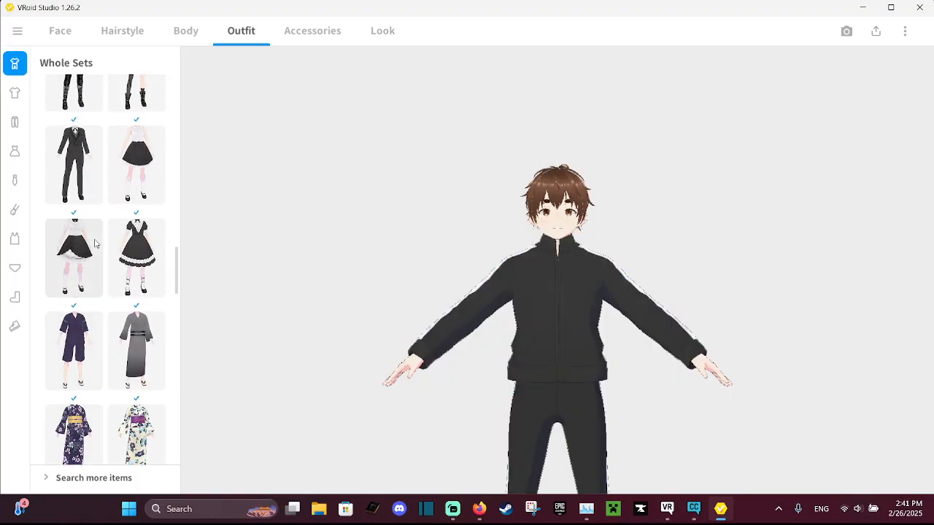
pyautogui.scroll(3, 94, 243)
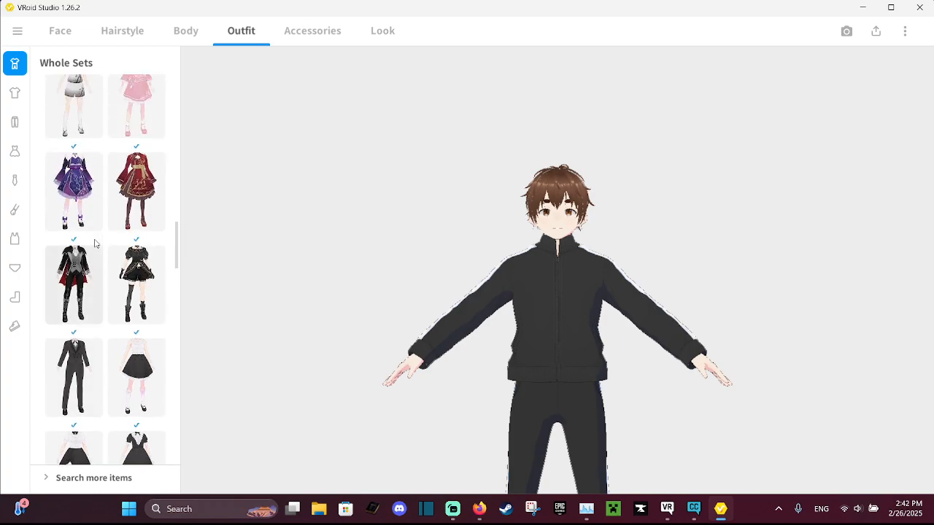
pyautogui.scroll(8, 94, 243)
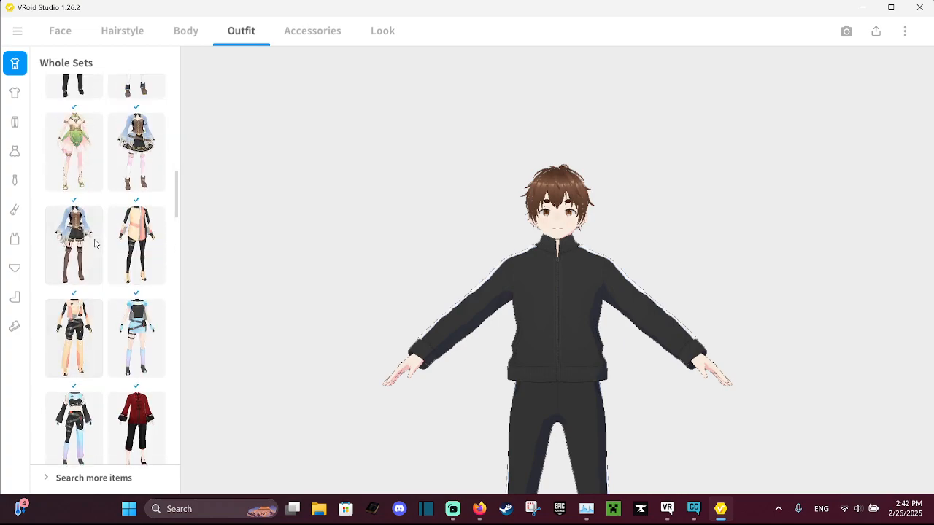
pyautogui.scroll(3, 94, 243)
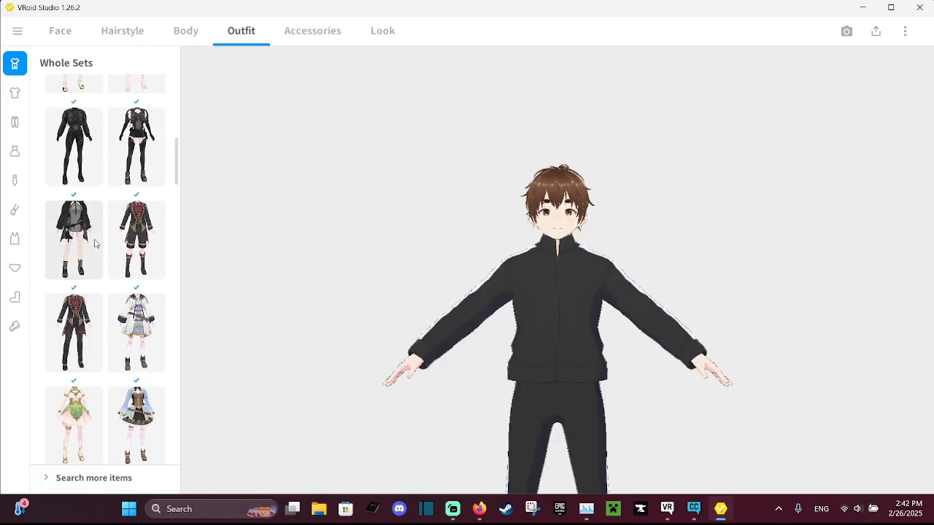
pyautogui.scroll(-5, 400, 305)
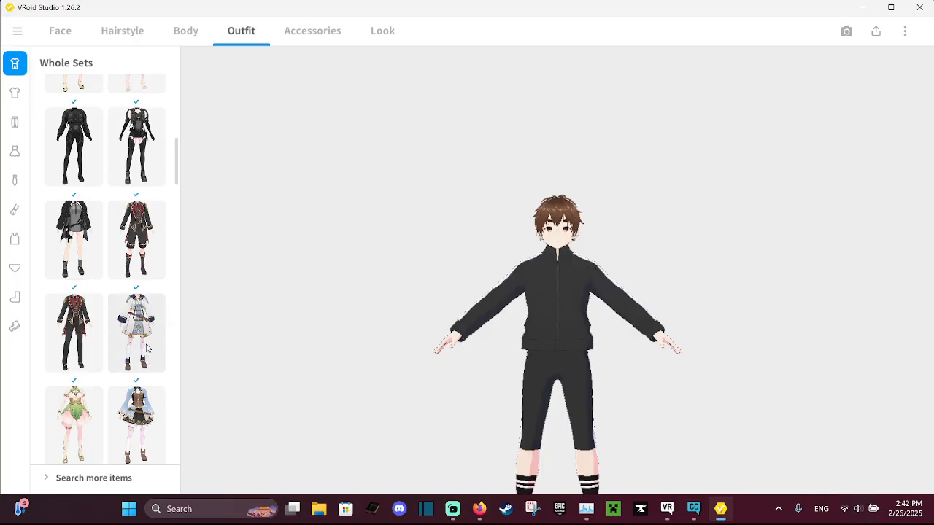
pyautogui.scroll(2, 108, 289)
pyautogui.scroll(5, 108, 289)
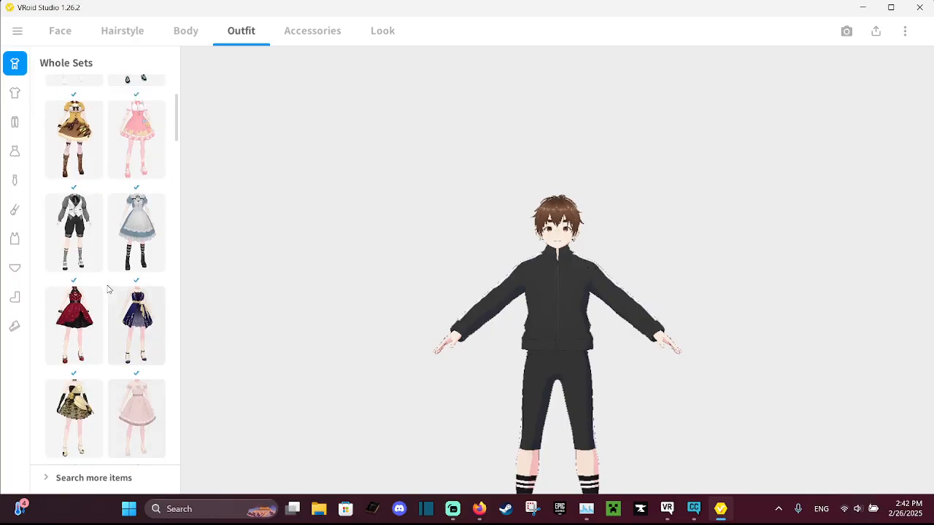
pyautogui.scroll(1, 583, 204)
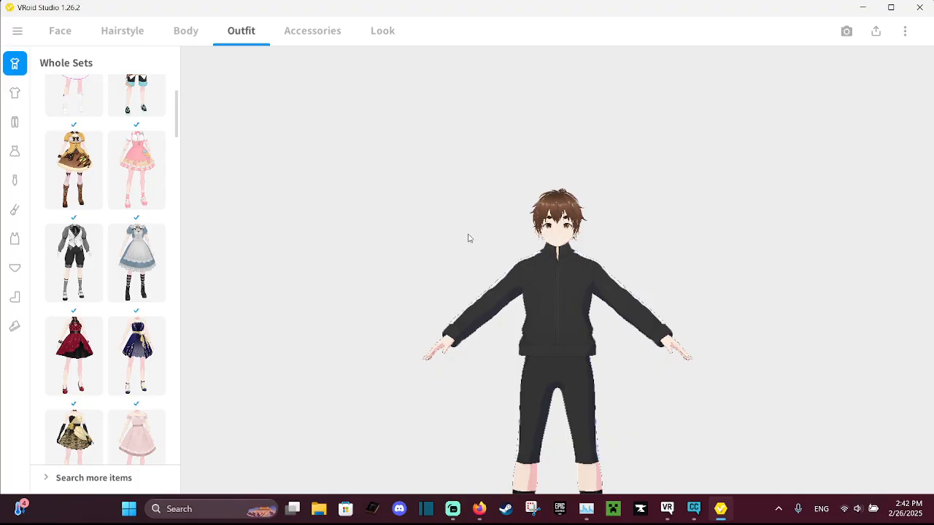
pyautogui.scroll(3, 88, 266)
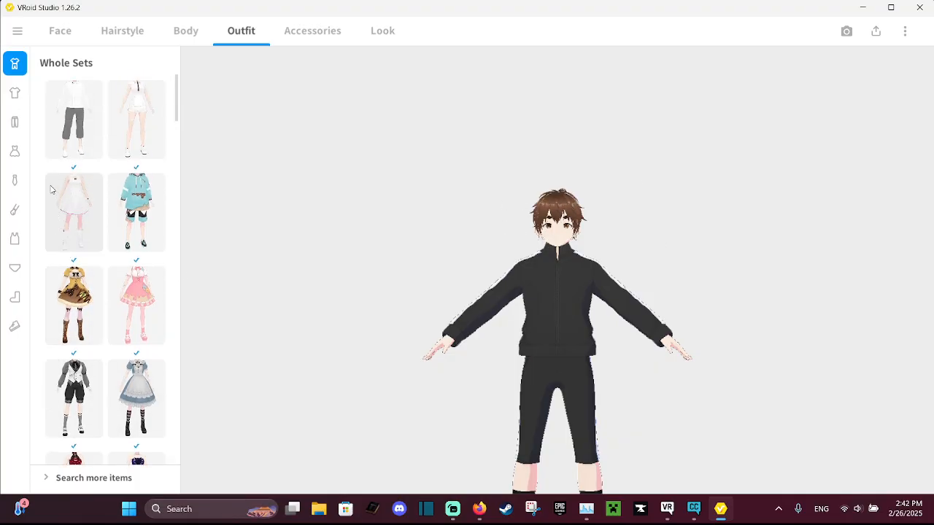
pyautogui.scroll(-6, 77, 208)
pyautogui.scroll(6, 81, 210)
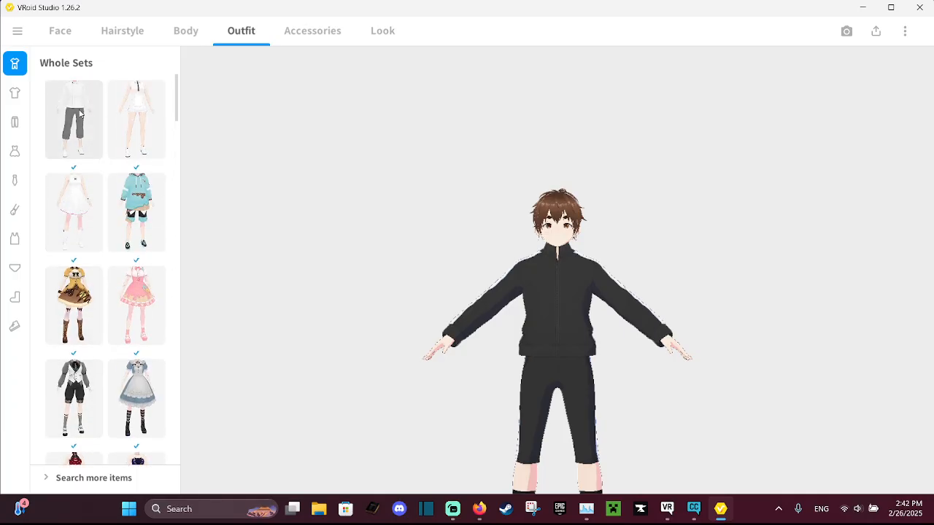
# Put the white zip-front long-sleeved top and grey trousers set back on the model and view it closer
pyautogui.click(79, 118)
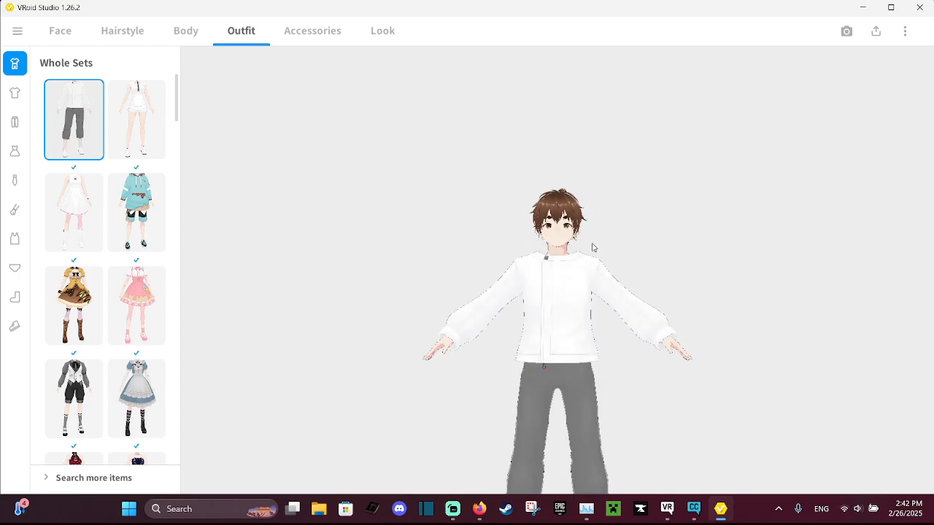
pyautogui.scroll(2, 561, 253)
pyautogui.scroll(3, 560, 253)
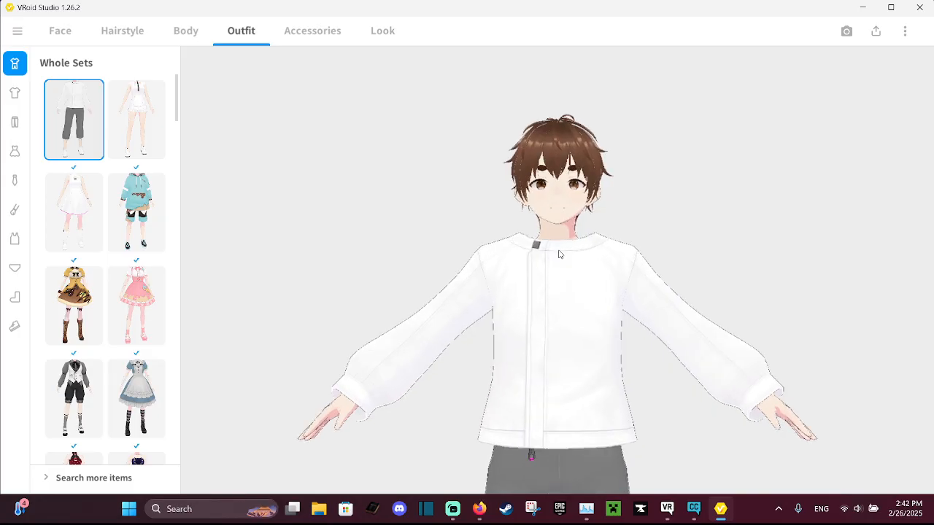
# Dress the model in the light blue ice-cream hoodie whole set with matching shorts and check the full outfit
pyautogui.click(143, 214)
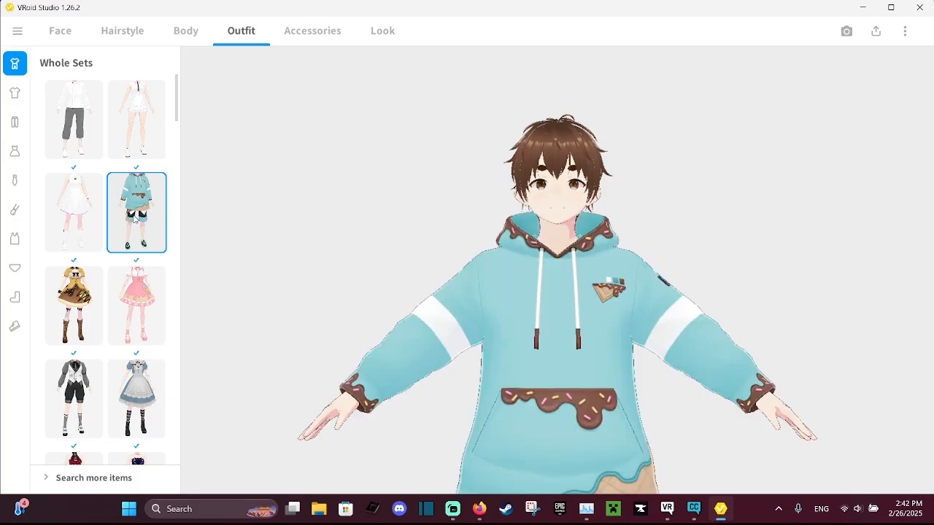
pyautogui.scroll(-3, 467, 299)
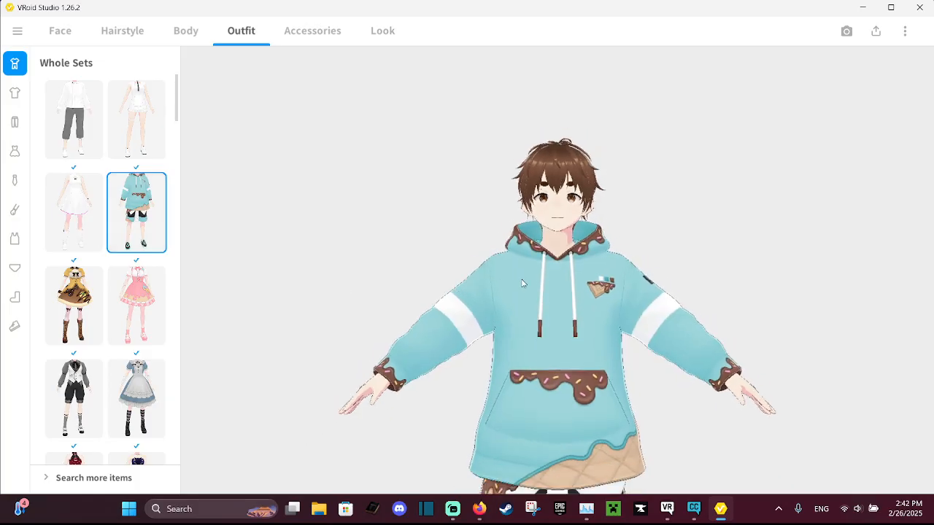
pyautogui.scroll(-2, 522, 283)
pyautogui.scroll(-5, 519, 281)
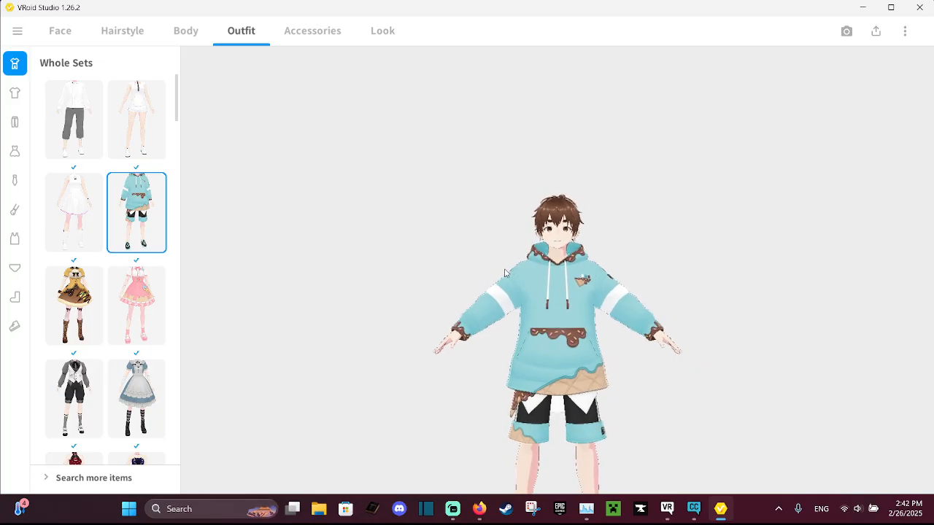
pyautogui.scroll(4, 487, 273)
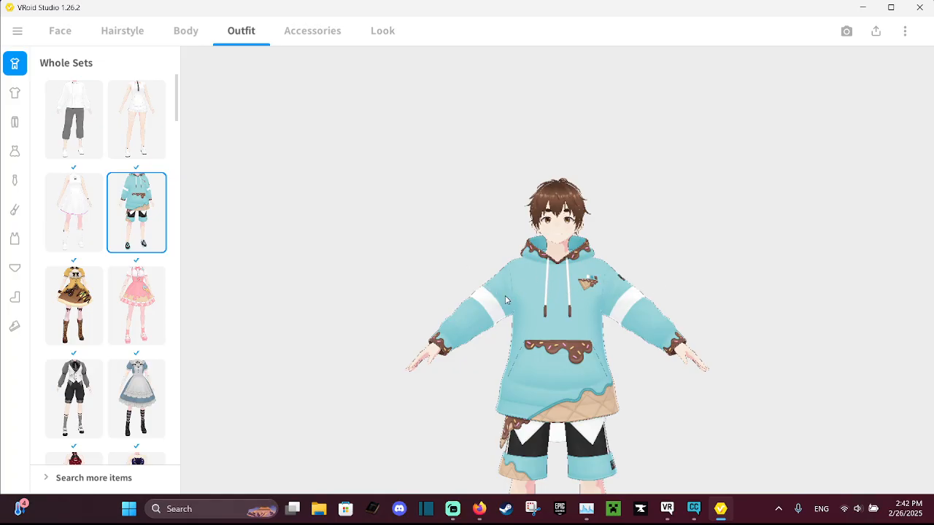
pyautogui.scroll(-3, 545, 288)
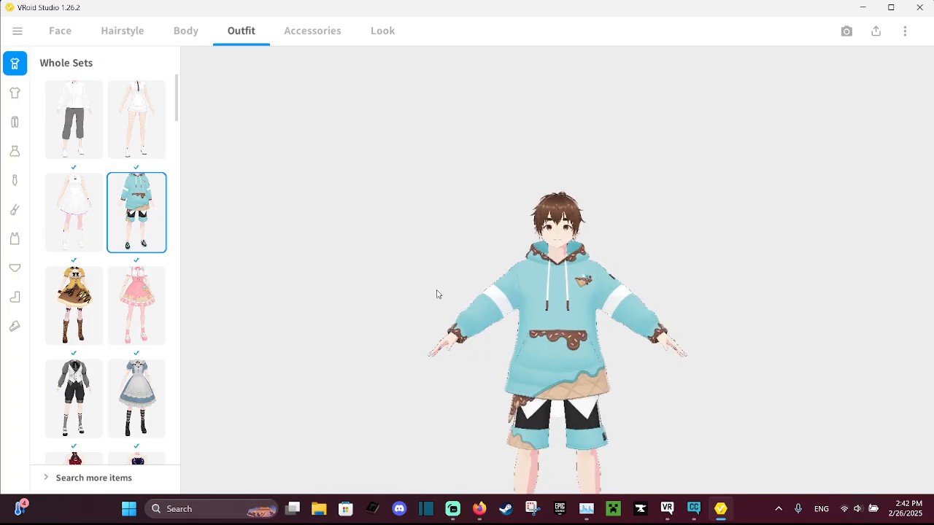
pyautogui.scroll(-2, 129, 353)
pyautogui.scroll(-4, 129, 354)
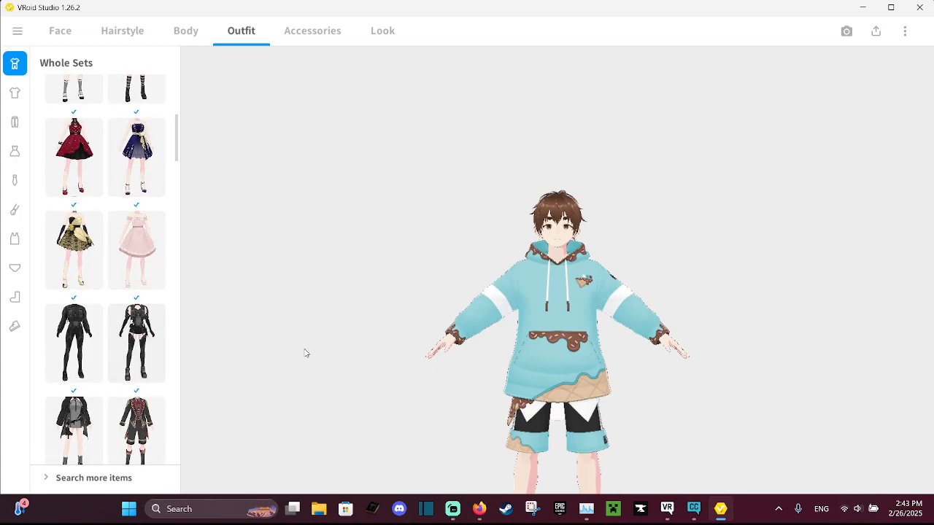
pyautogui.click(383, 33)
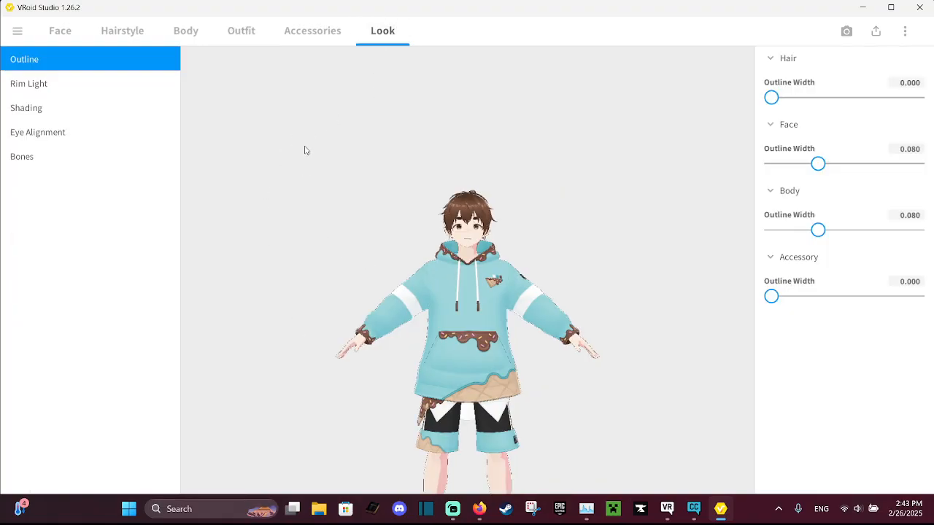
# Add the Glasses (Thick) and Glasses (Thin) accessories to the model
pyautogui.click(311, 34)
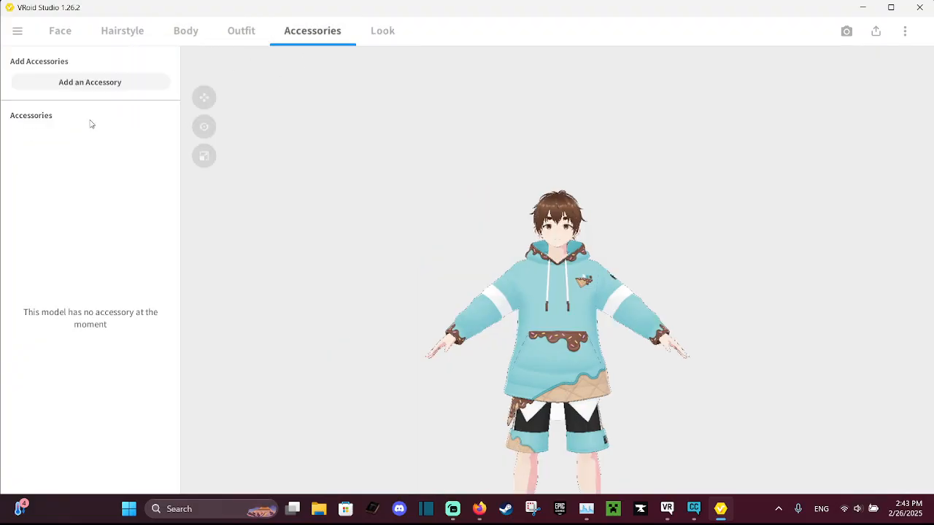
pyautogui.click(108, 86)
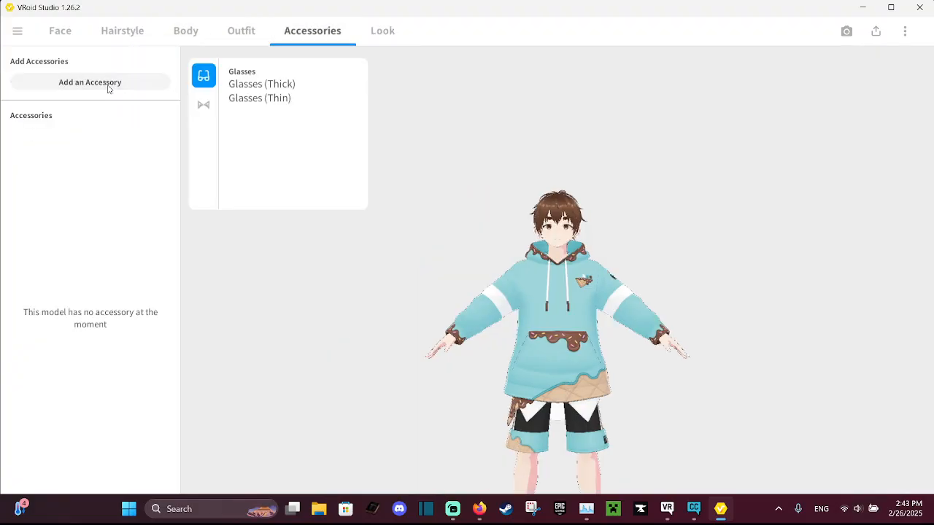
pyautogui.click(277, 85)
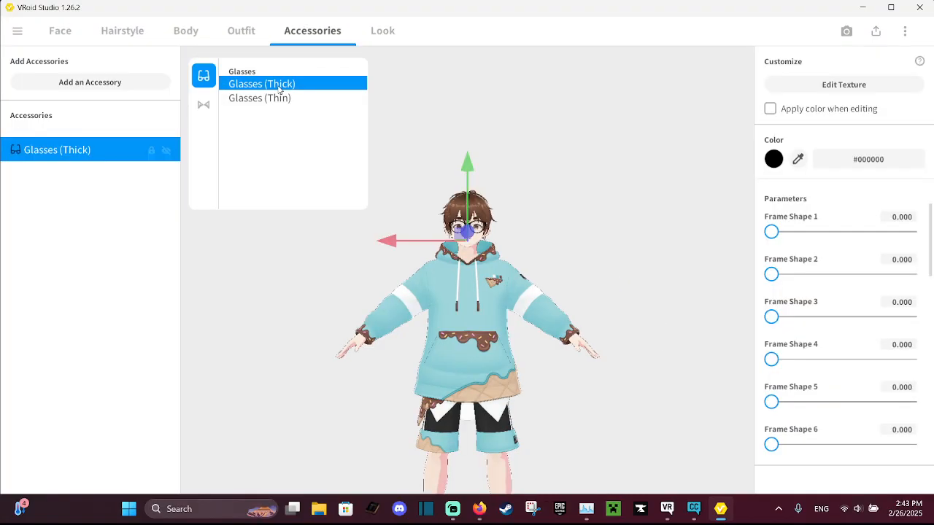
pyautogui.click(278, 98)
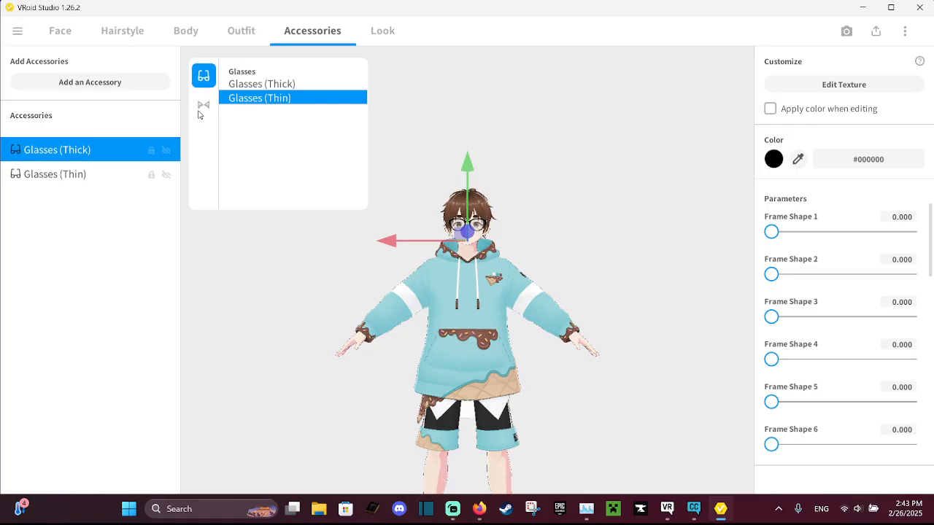
# Try Rabbit Ears and Cat Ears from the furry ears accessories on the model
pyautogui.click(202, 107)
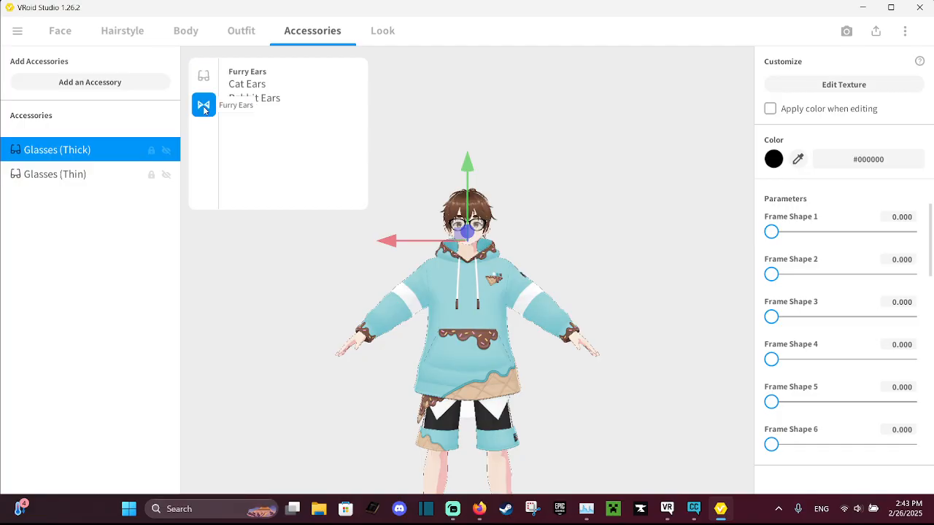
pyautogui.click(263, 102)
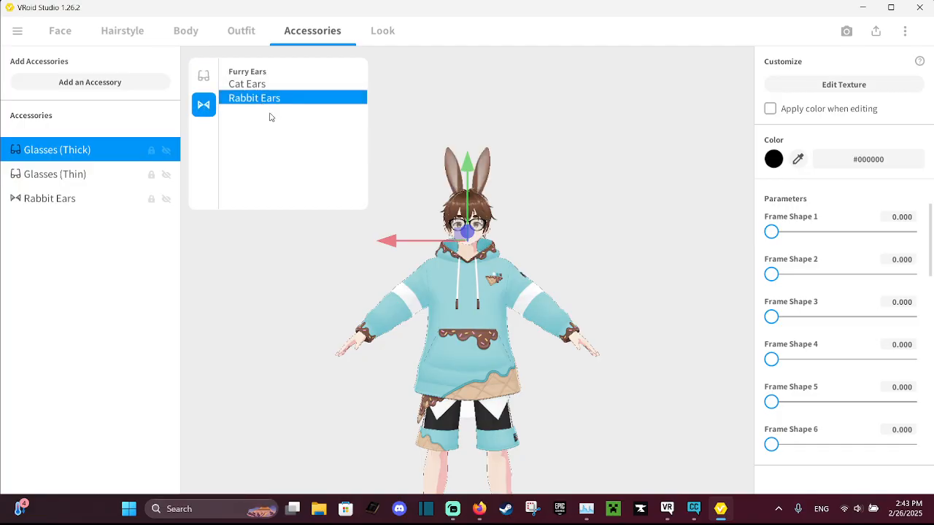
pyautogui.click(273, 82)
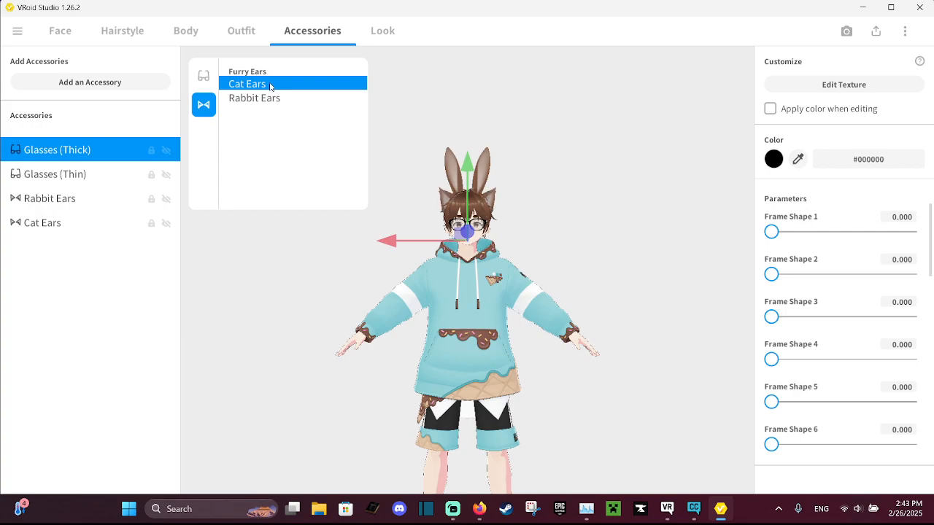
# Remove the Glasses (Thick) accessory from the model, keeping the thin pair
pyautogui.click(170, 155)
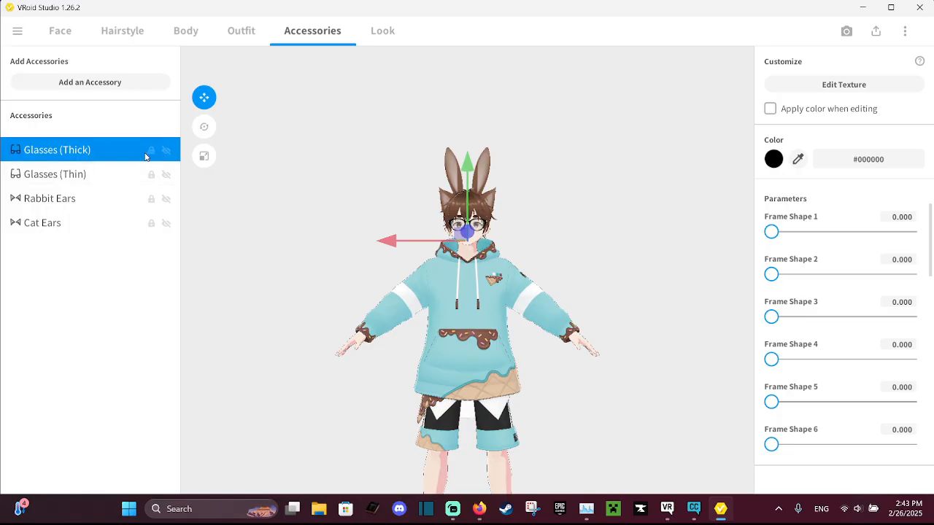
pyautogui.rightClick(146, 155)
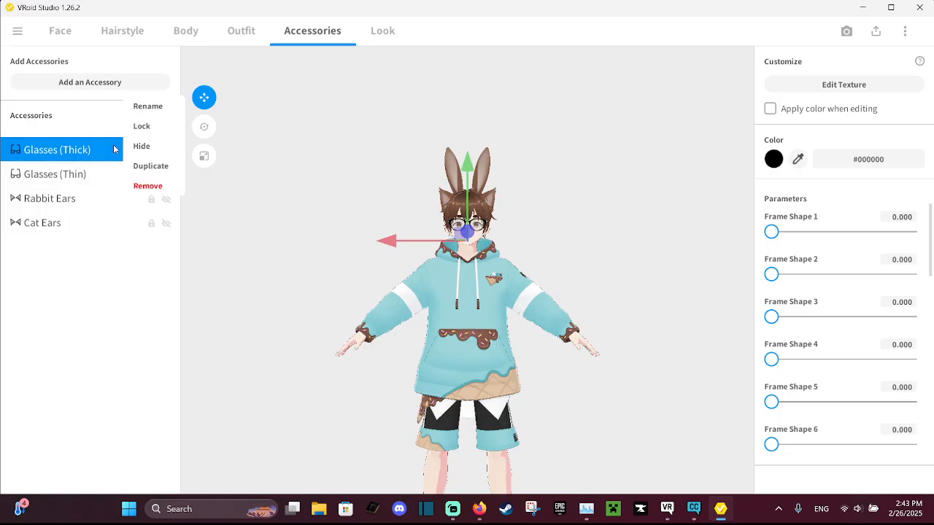
pyautogui.click(146, 186)
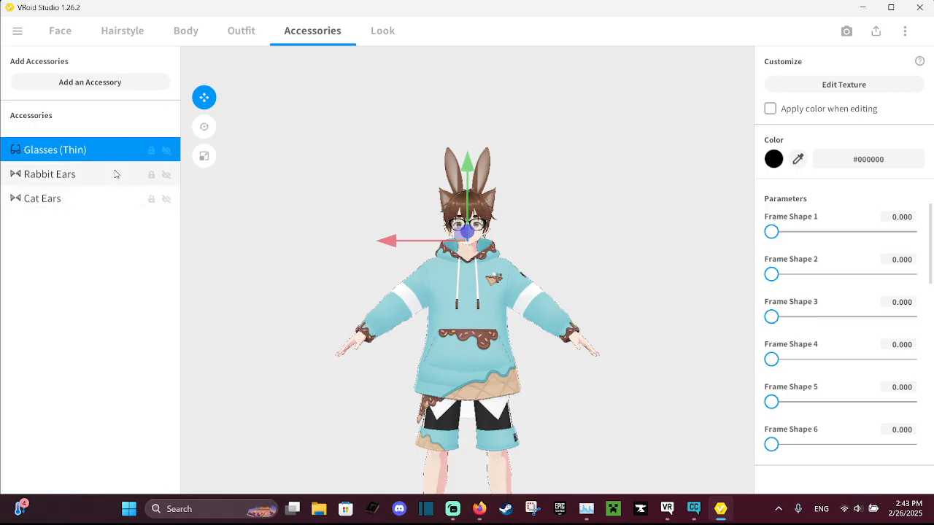
# Remove the Rabbit Ears and Cat Ears accessories from the model
pyautogui.click(115, 173)
pyautogui.rightClick(116, 177)
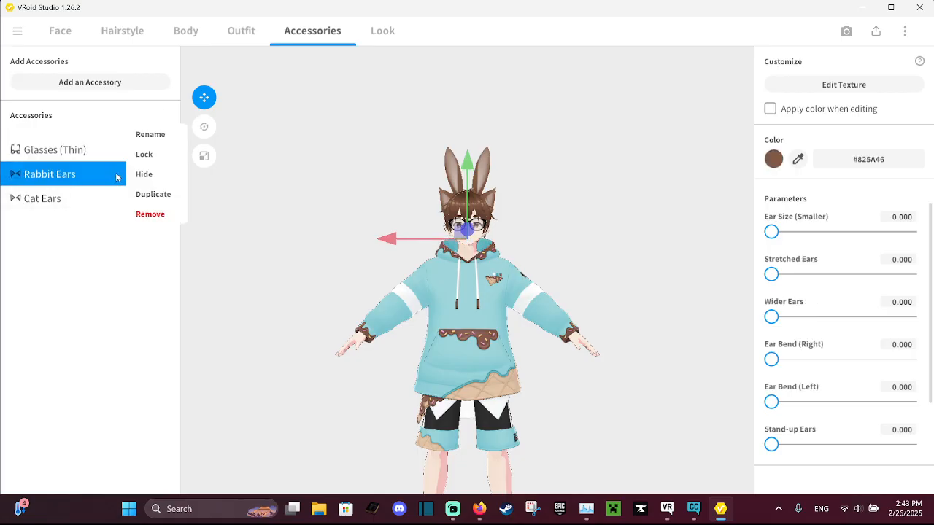
pyautogui.click(132, 207)
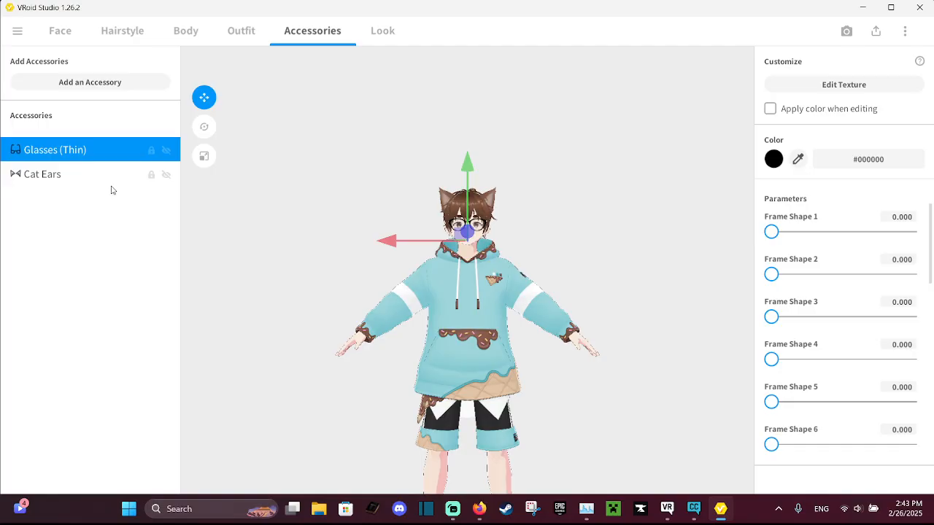
pyautogui.click(99, 173)
pyautogui.rightClick(99, 173)
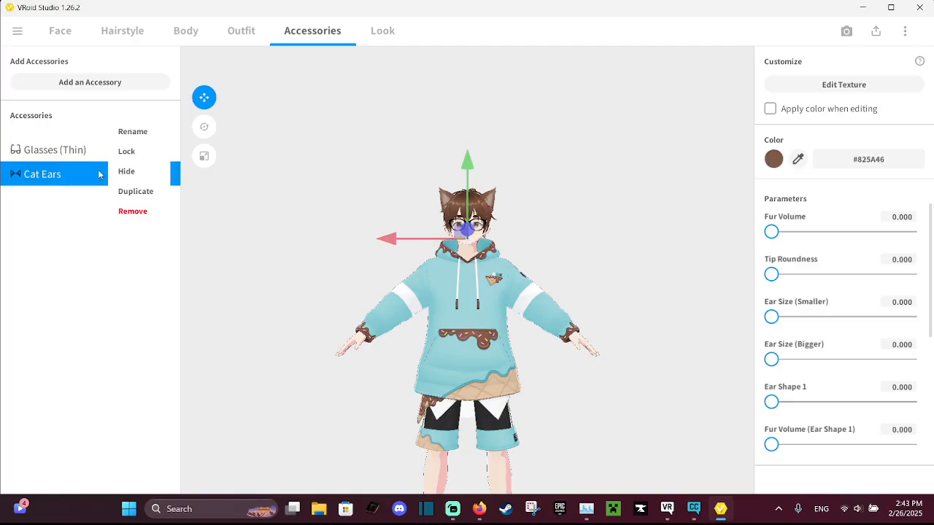
pyautogui.click(141, 211)
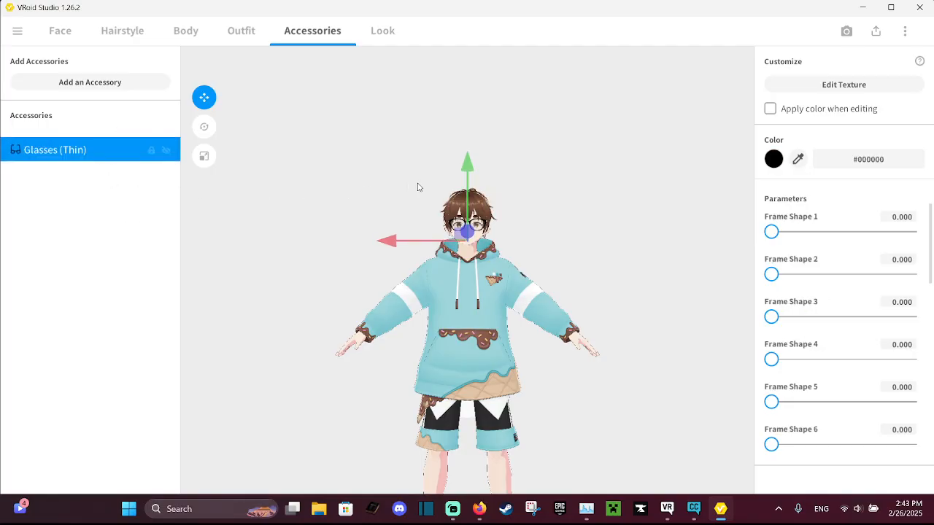
# View the thin glasses closer and recolor their frames with the light blue sampled from the hoodie's body
pyautogui.scroll(10, 475, 193)
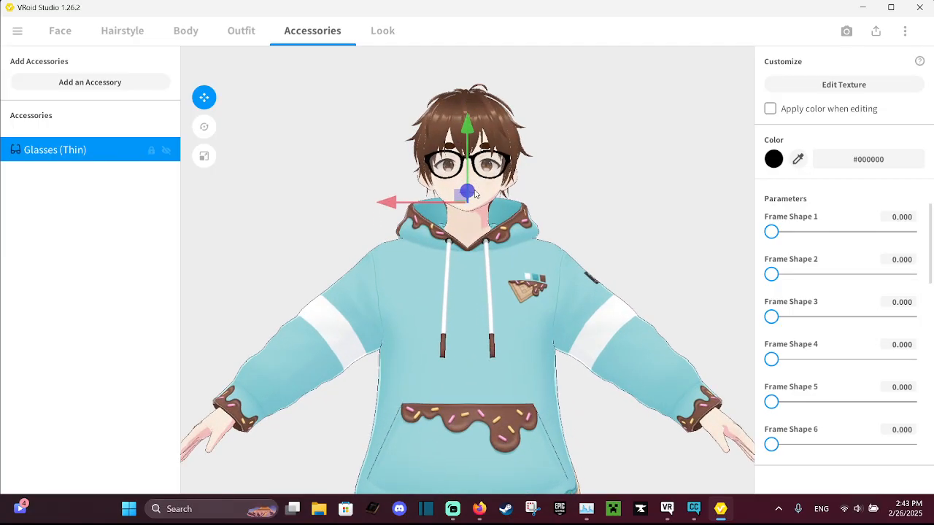
pyautogui.scroll(-6, 468, 191)
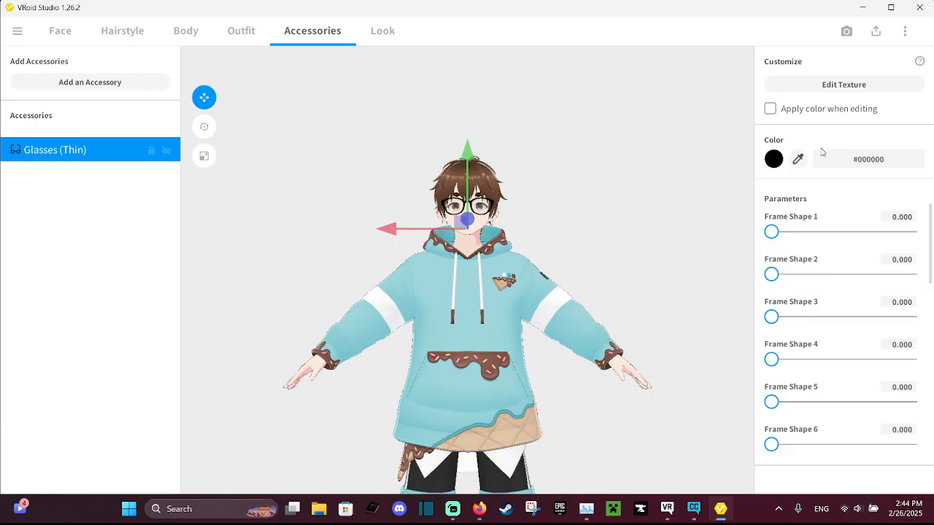
pyautogui.click(799, 159)
pyautogui.click(528, 314)
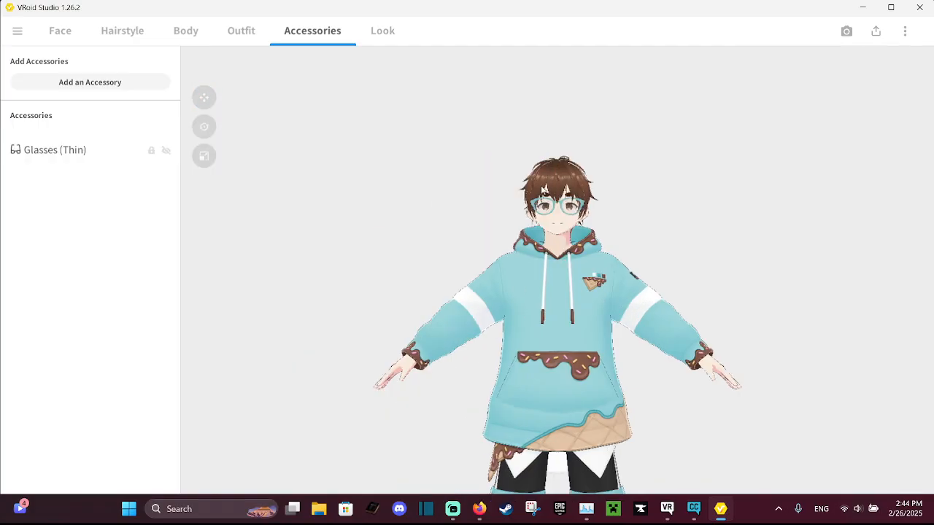
# Recolor the thin glasses with the light blue sampled from the shorts, producing #81C9D0
pyautogui.click(81, 152)
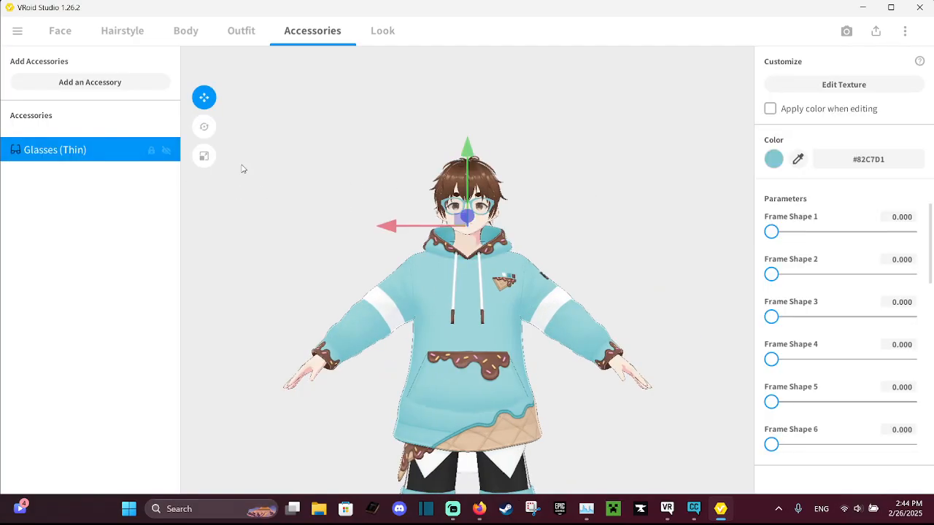
pyautogui.click(797, 159)
pyautogui.scroll(-4, 508, 420)
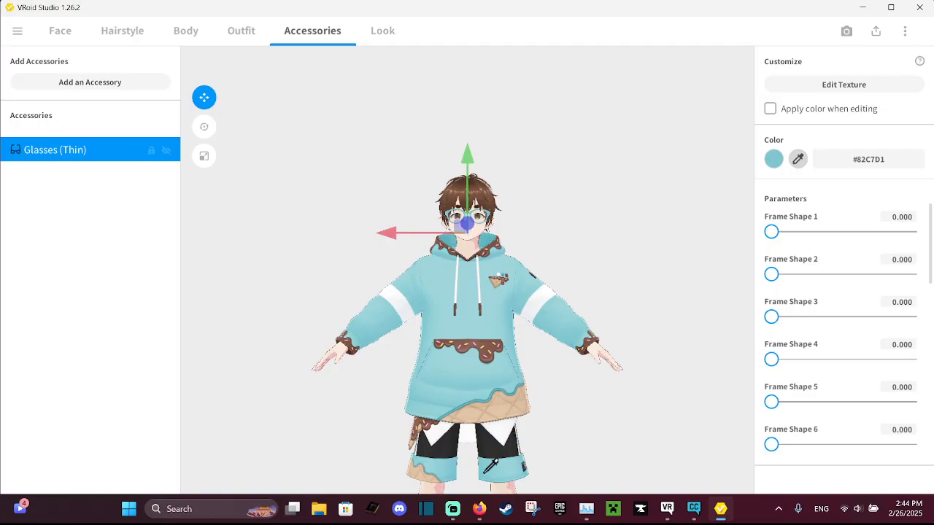
pyautogui.click(485, 473)
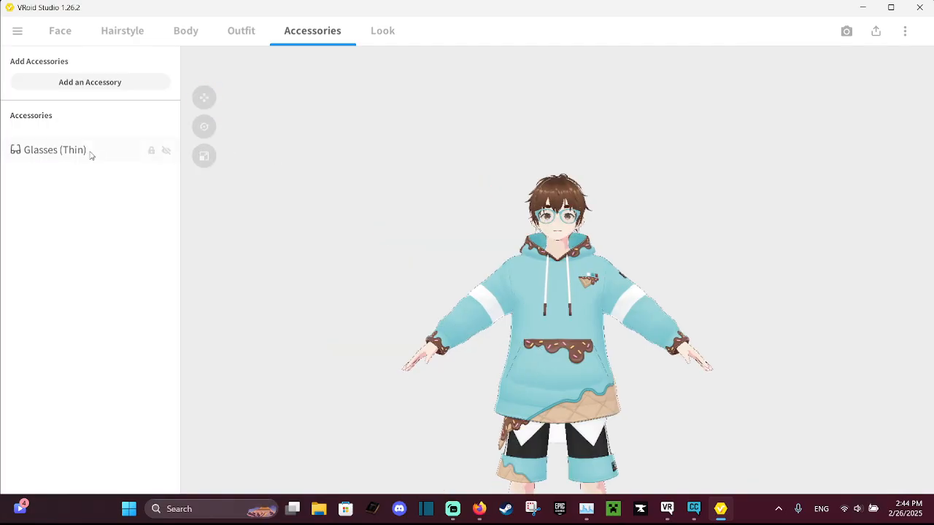
# Recolor the thin glasses with the darker teal #45A3A9 sampled from the ice-cream emblem on the hoodie's chest
pyautogui.click(83, 151)
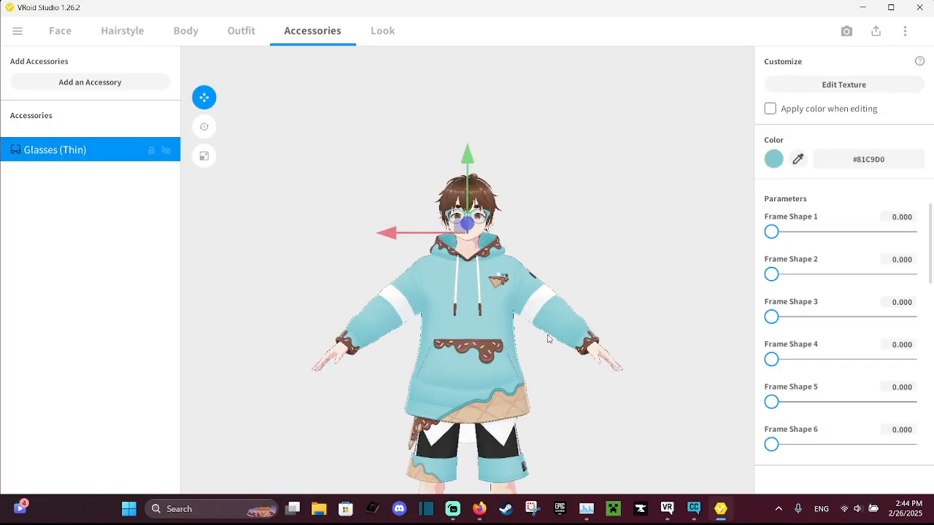
pyautogui.scroll(-1, 547, 337)
pyautogui.scroll(4, 526, 313)
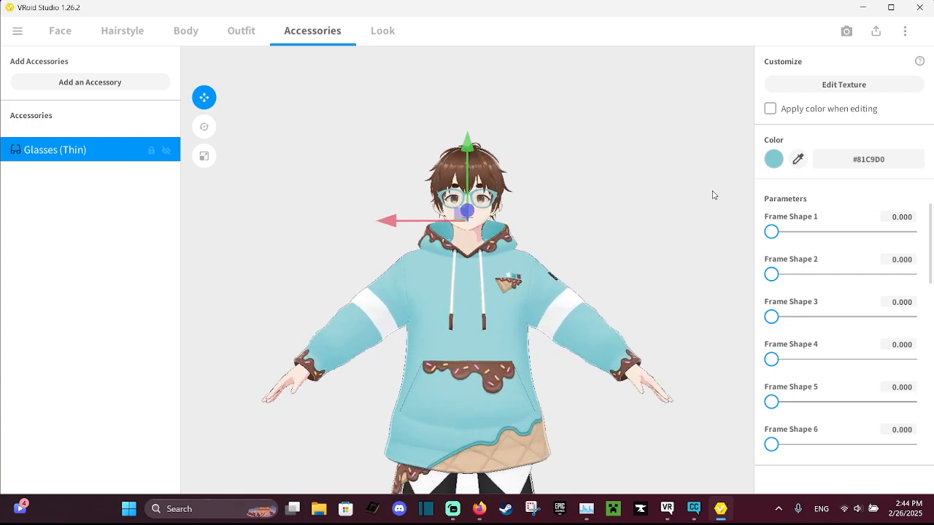
pyautogui.click(797, 159)
pyautogui.click(514, 279)
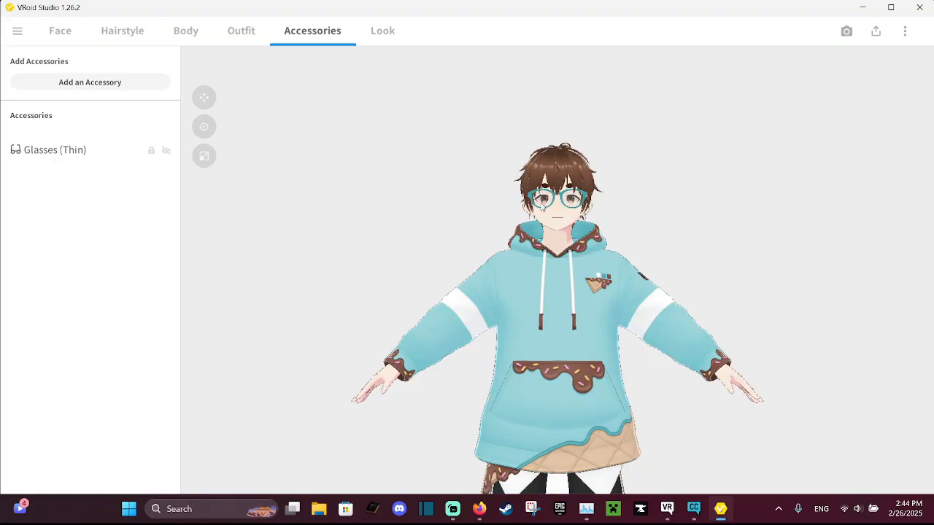
# Lock the Glasses (Thin) accessory and check how it looks on the model
pyautogui.click(400, 34)
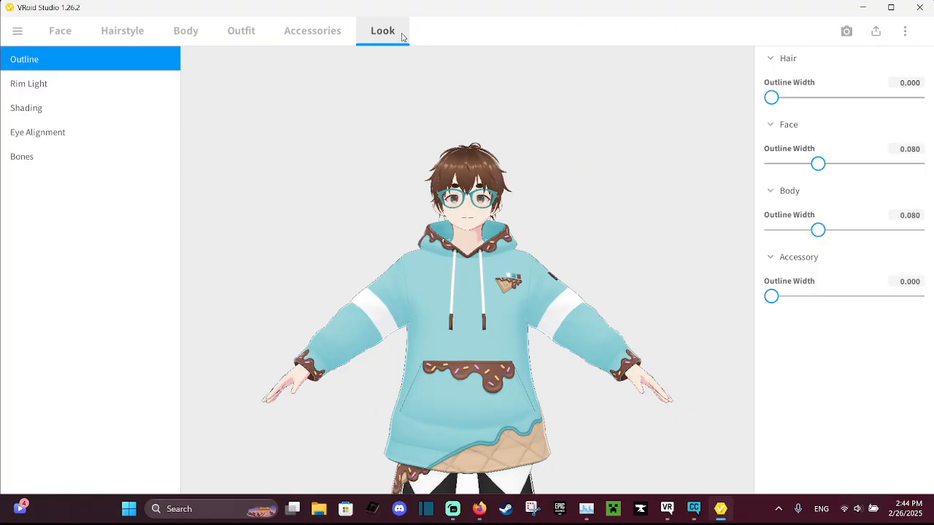
pyautogui.click(273, 43)
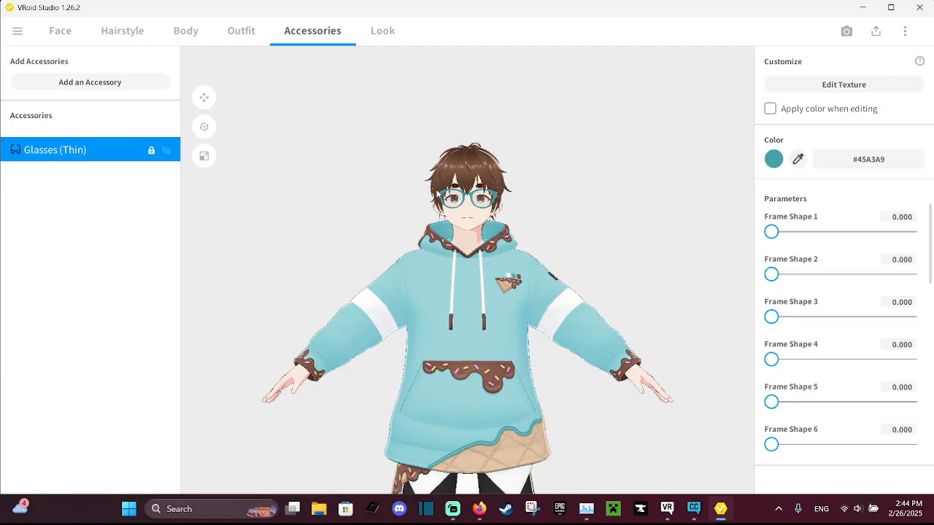
pyautogui.scroll(1, 479, 270)
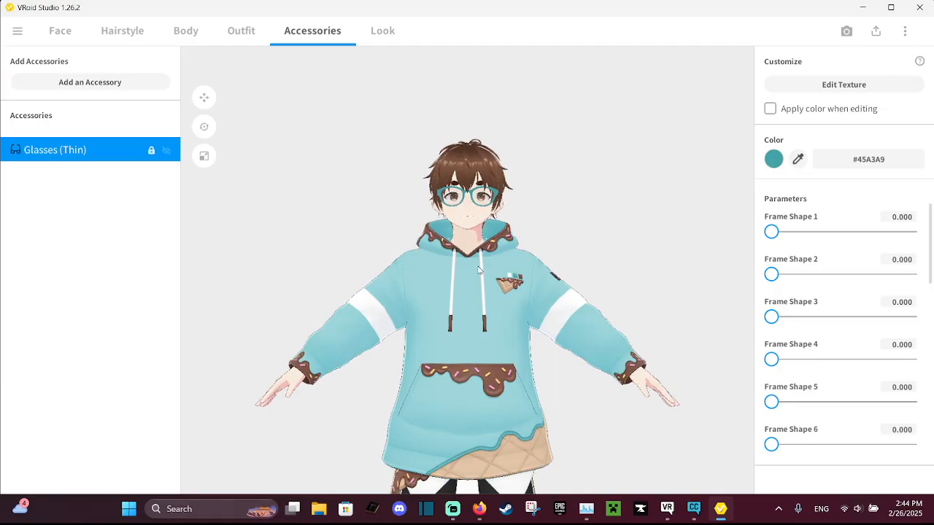
pyautogui.scroll(-1, 479, 270)
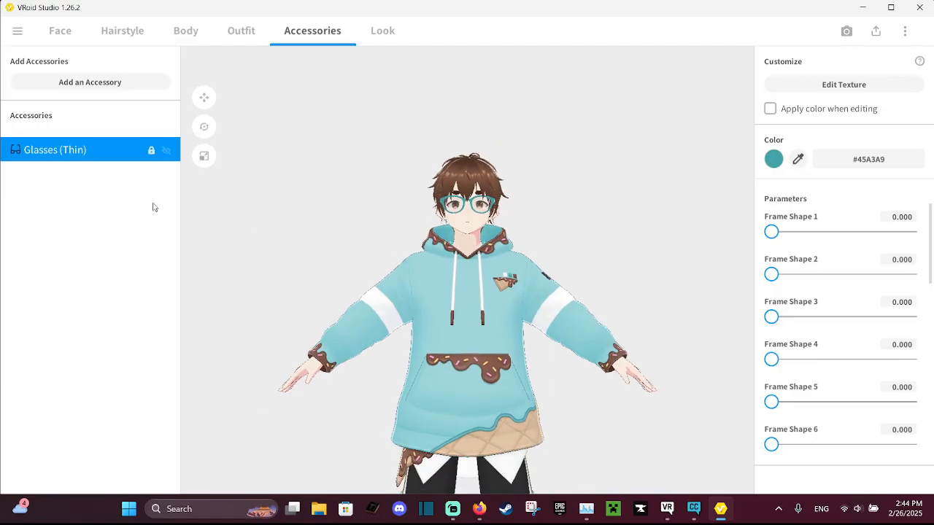
# Examine the whole-body parameters, from height, body size and head size through the chest settings, with the full figure in view
pyautogui.click(180, 31)
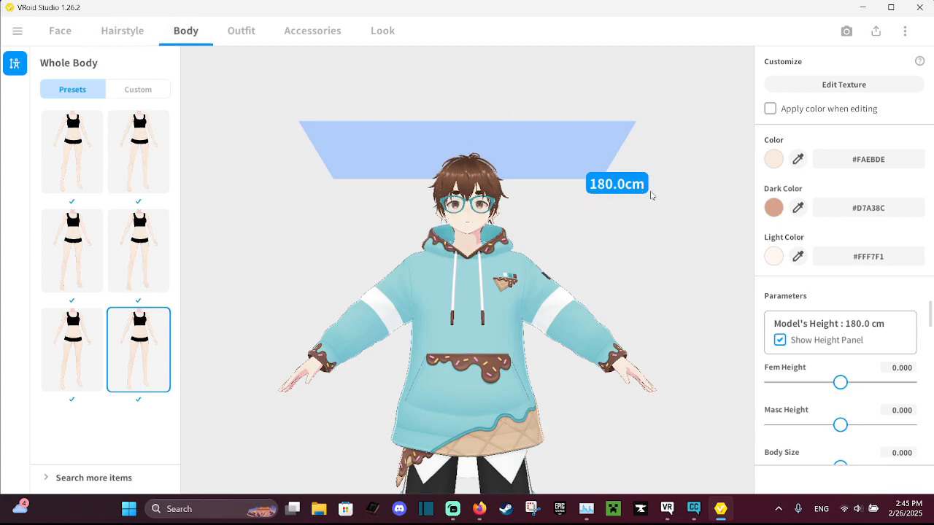
pyautogui.scroll(-2, 692, 215)
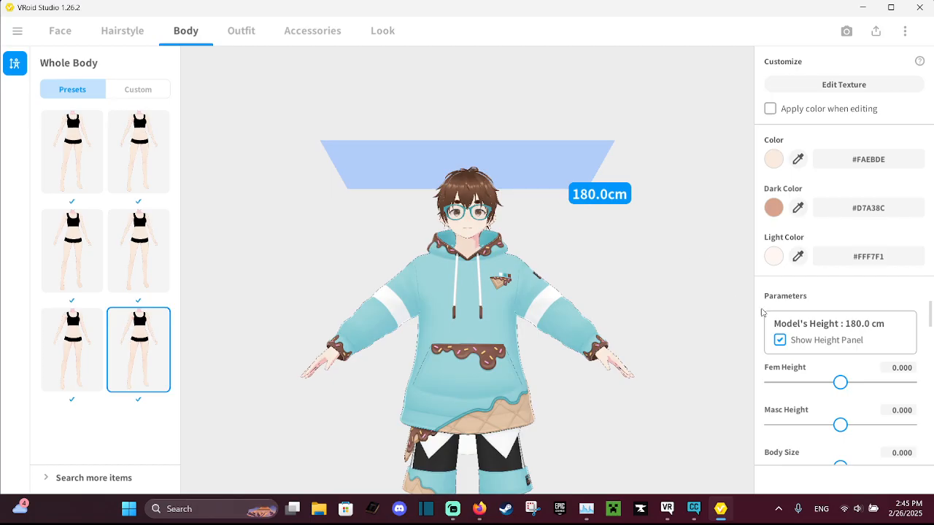
pyautogui.scroll(-1, 878, 310)
pyautogui.scroll(-10, 877, 309)
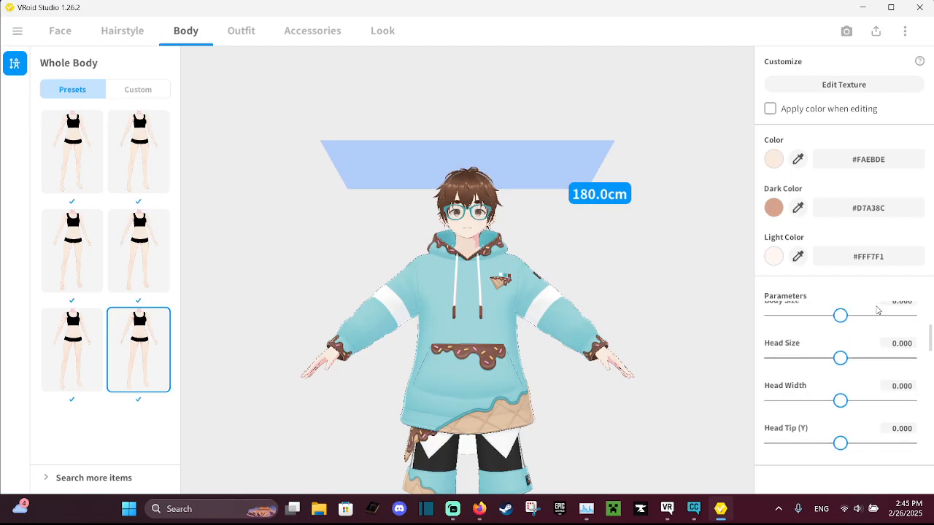
pyautogui.scroll(-6, 871, 347)
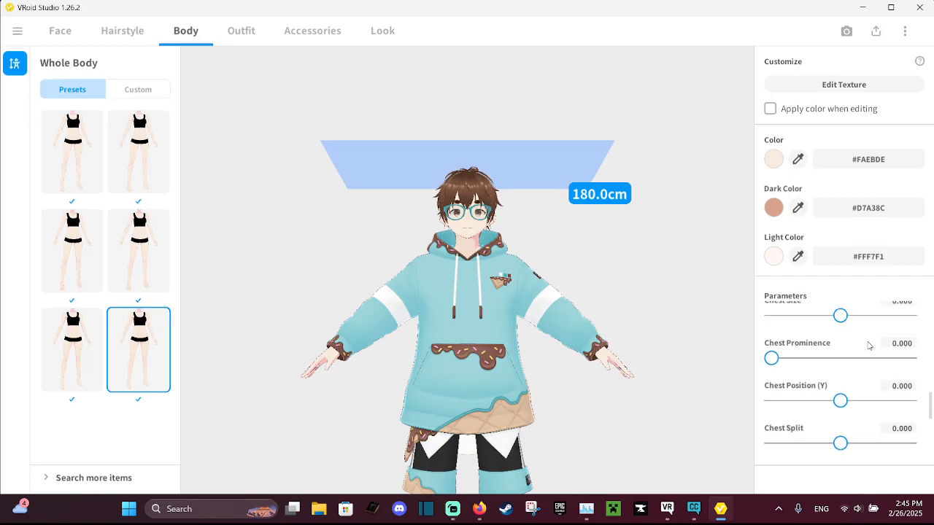
pyautogui.scroll(14, 864, 339)
pyautogui.scroll(3, 857, 333)
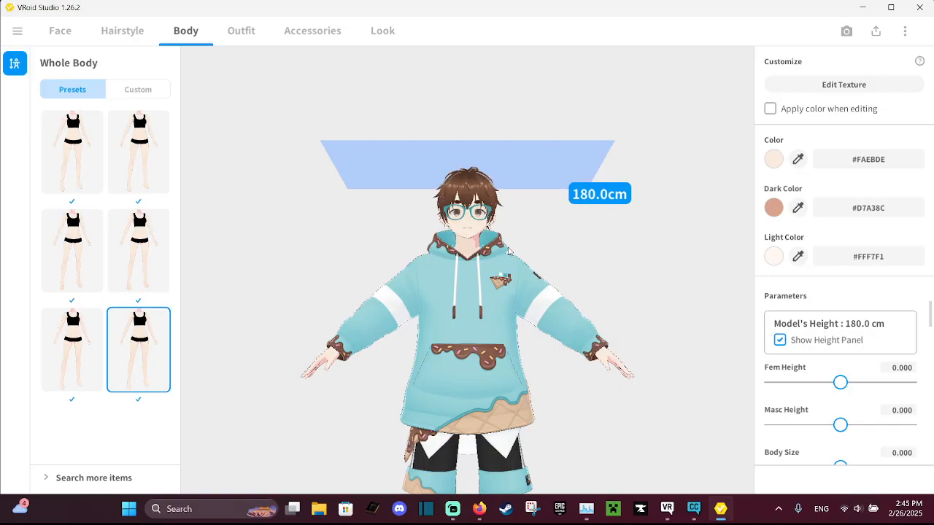
pyautogui.scroll(-8, 509, 252)
pyautogui.scroll(-1, 515, 335)
pyautogui.scroll(-4, 831, 362)
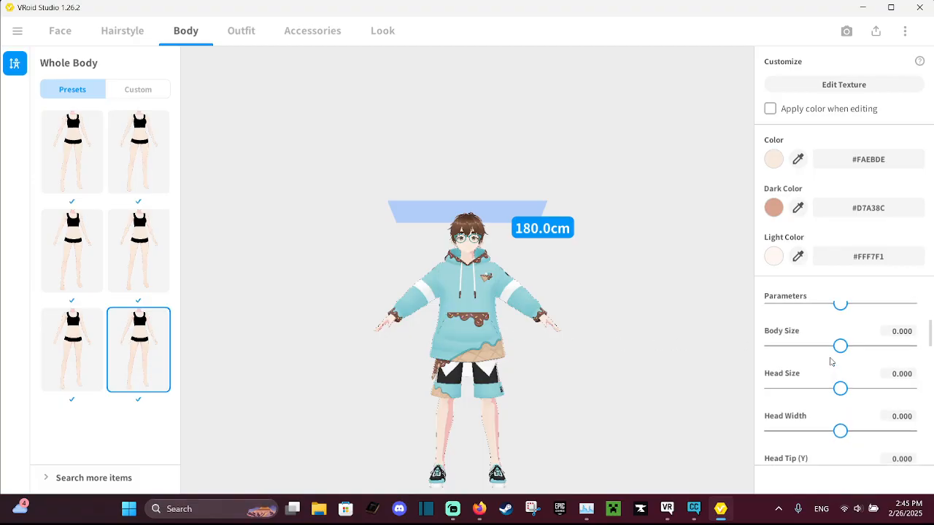
# Reduce the character's body size parameter to -0.099
pyautogui.moveTo(844, 352); pyautogui.dragTo(837, 350)
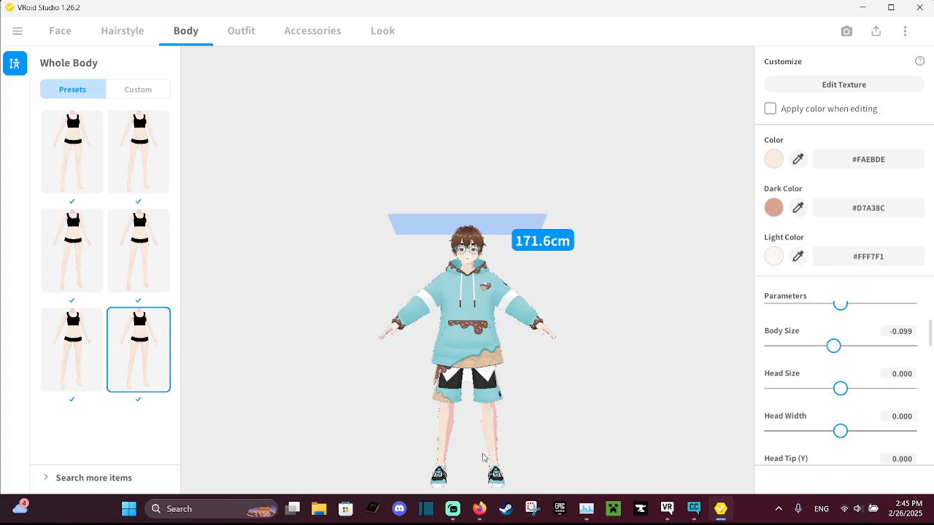
# Switch to Firefox and search the web for "average japanese male height" in a new tab
pyautogui.click(483, 511)
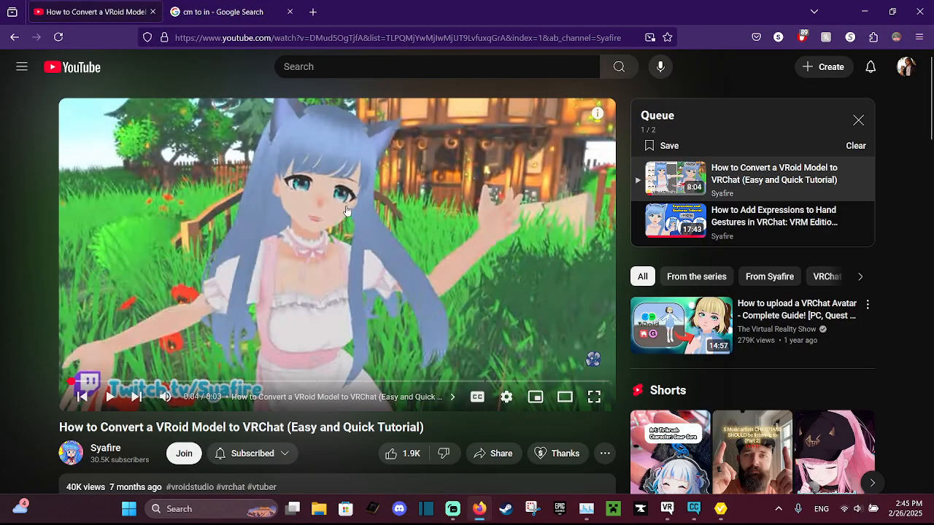
pyautogui.click(233, 10)
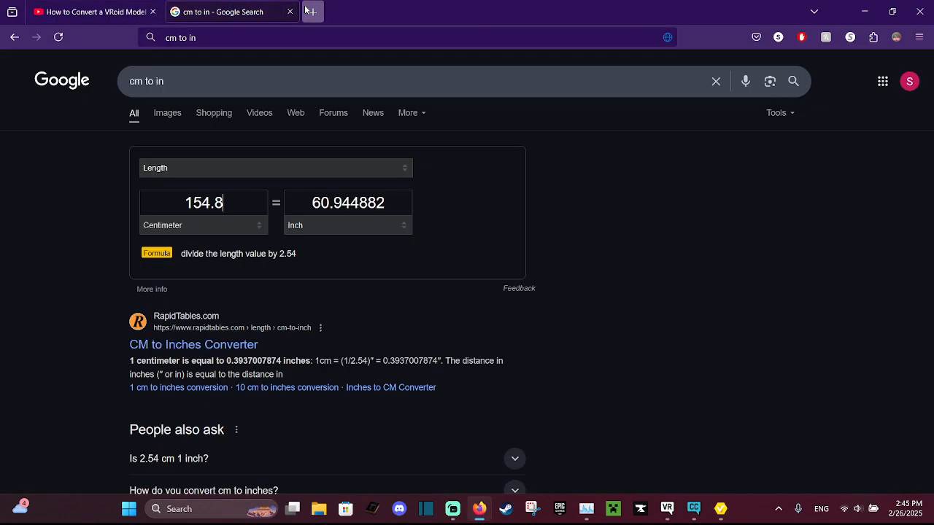
pyautogui.click(311, 11)
pyautogui.write('a')
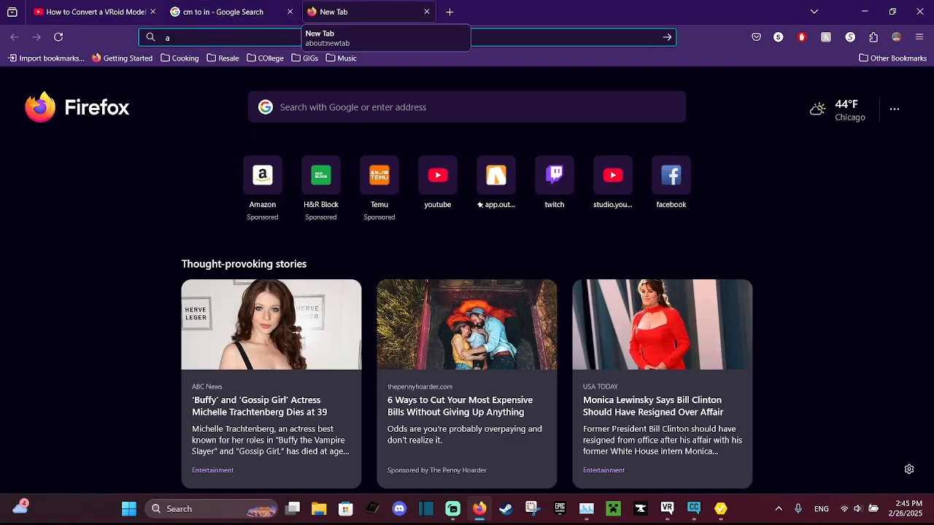
pyautogui.write('verage')
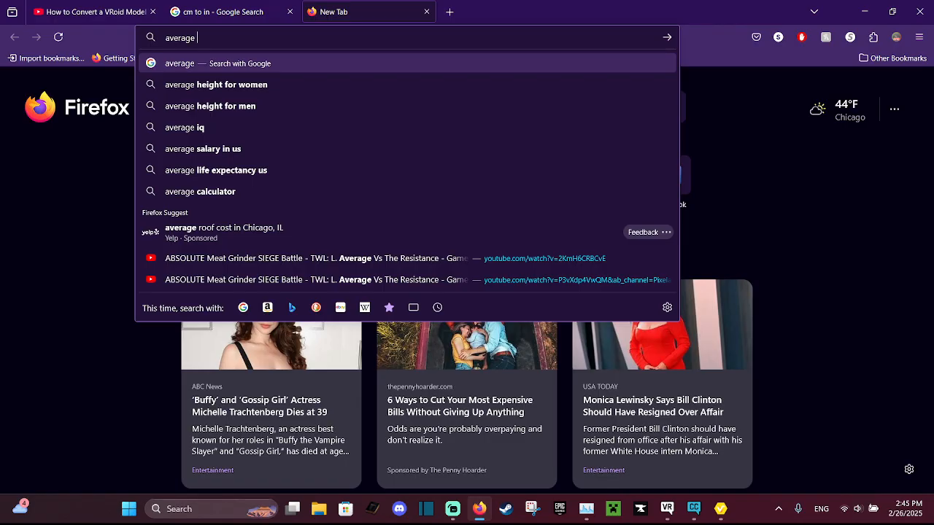
pyautogui.write('japanese m')
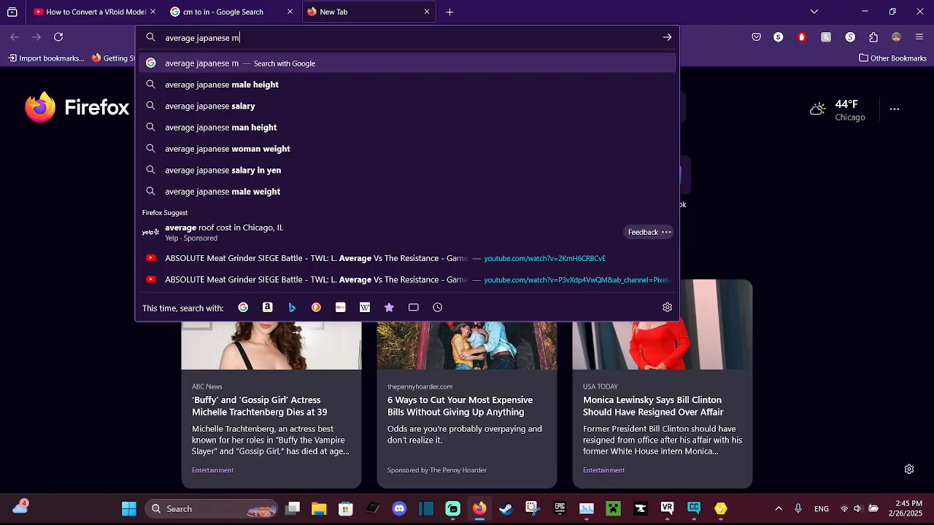
pyautogui.write('ale height')
pyautogui.press('Return')
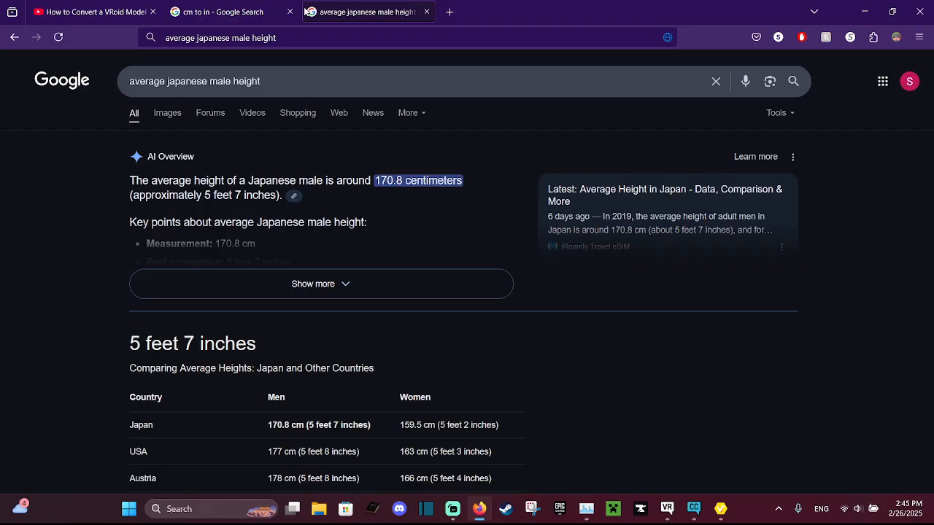
# Switch back to VRoid Studio and fine-tune the character's body size slightly
pyautogui.click(721, 508)
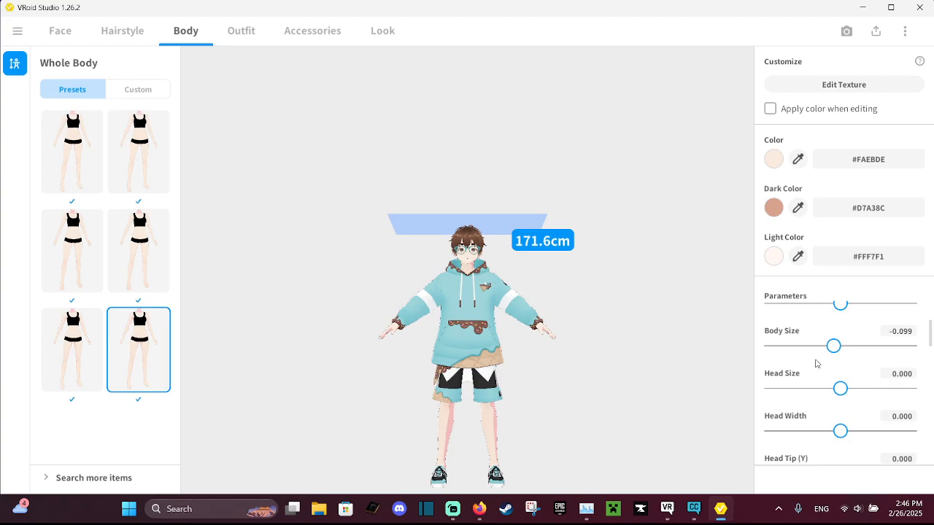
pyautogui.moveTo(831, 347); pyautogui.dragTo(835, 346)
# Examine the character in the Hairstyle section, from the full figure to the head and upper body
pyautogui.click(136, 30)
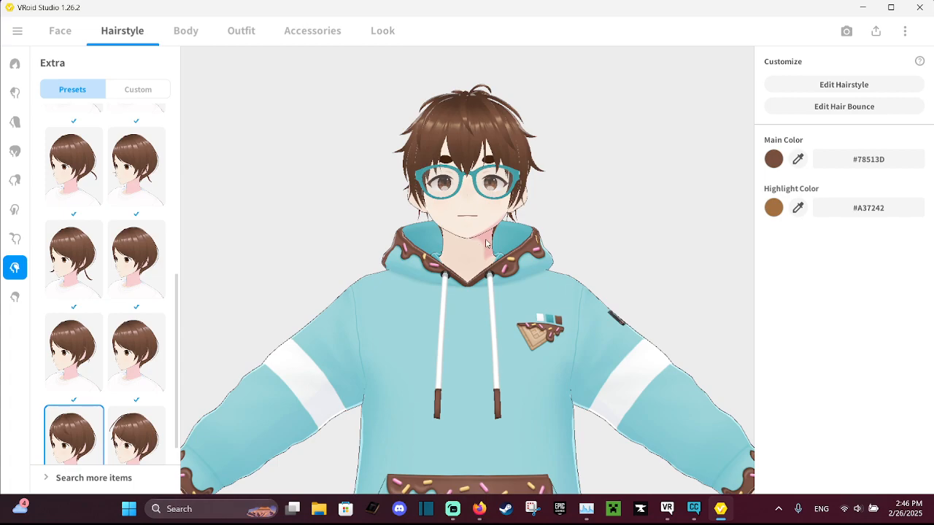
pyautogui.scroll(-6, 485, 238)
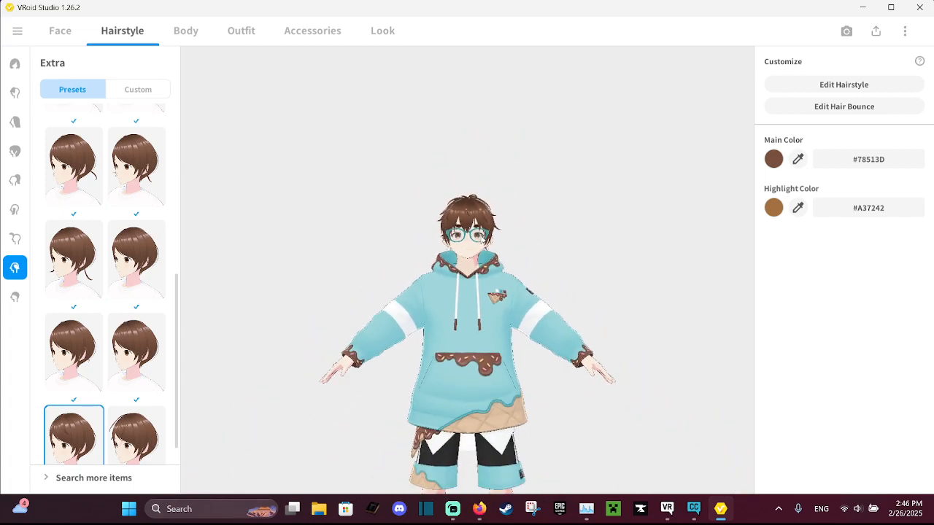
pyautogui.scroll(-5, 481, 238)
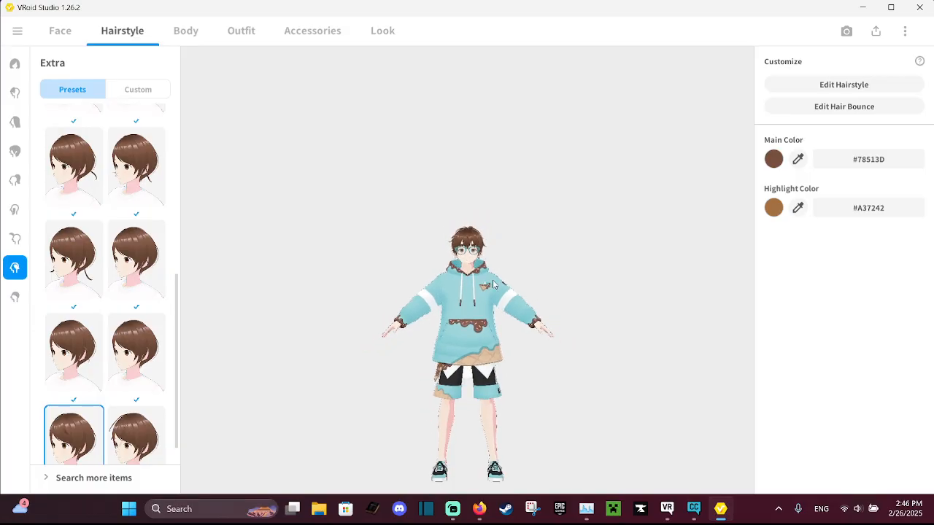
pyautogui.scroll(3, 493, 285)
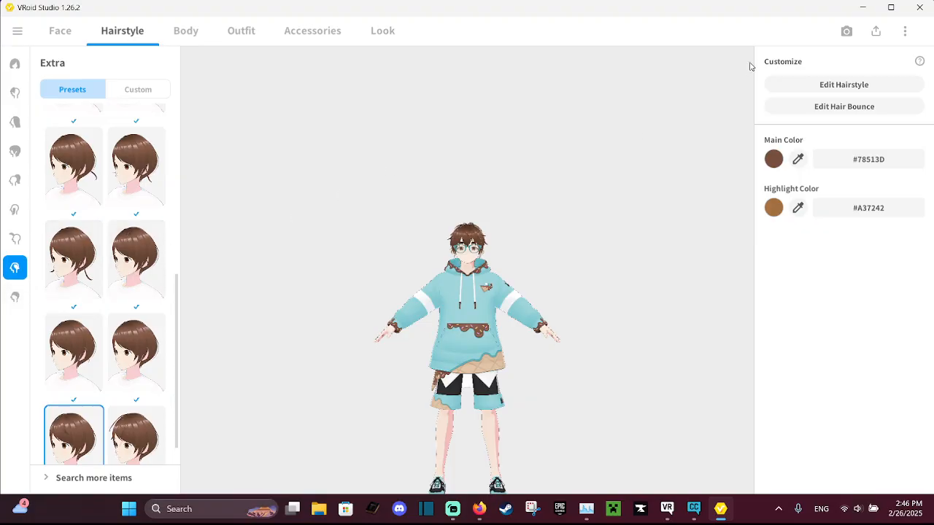
pyautogui.scroll(-2, 501, 224)
pyautogui.scroll(5, 499, 224)
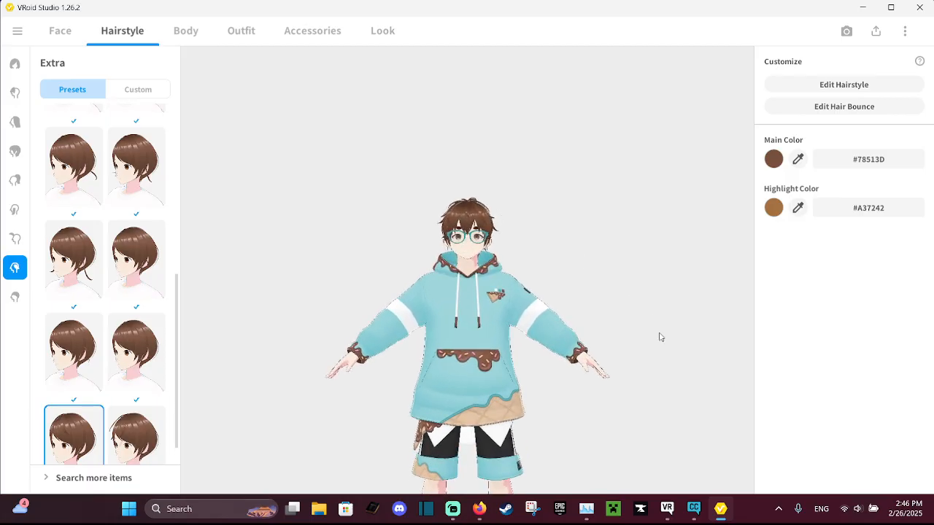
pyautogui.scroll(2, 657, 336)
pyautogui.scroll(1, 517, 298)
pyautogui.scroll(1, 523, 291)
pyautogui.scroll(1, 533, 285)
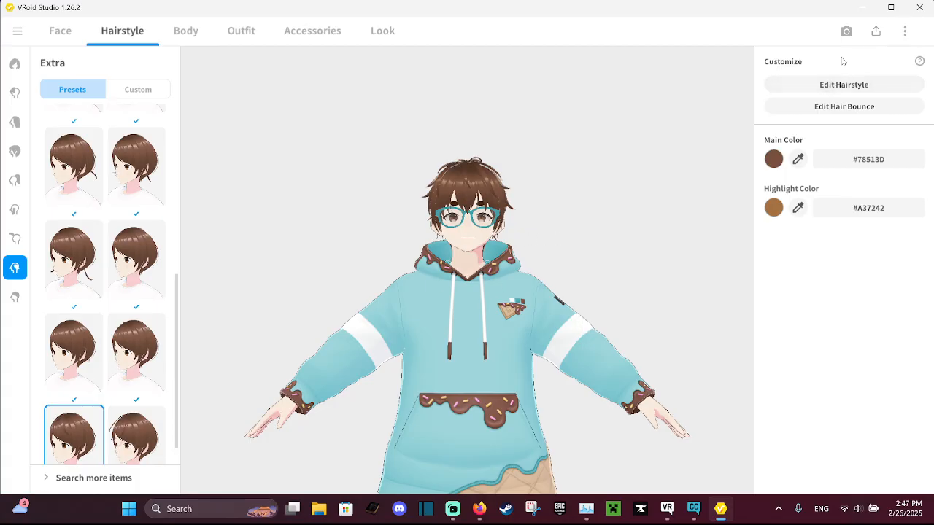
# Start saving the model in the Characters folder and clear the suggested file name
pyautogui.click(906, 32)
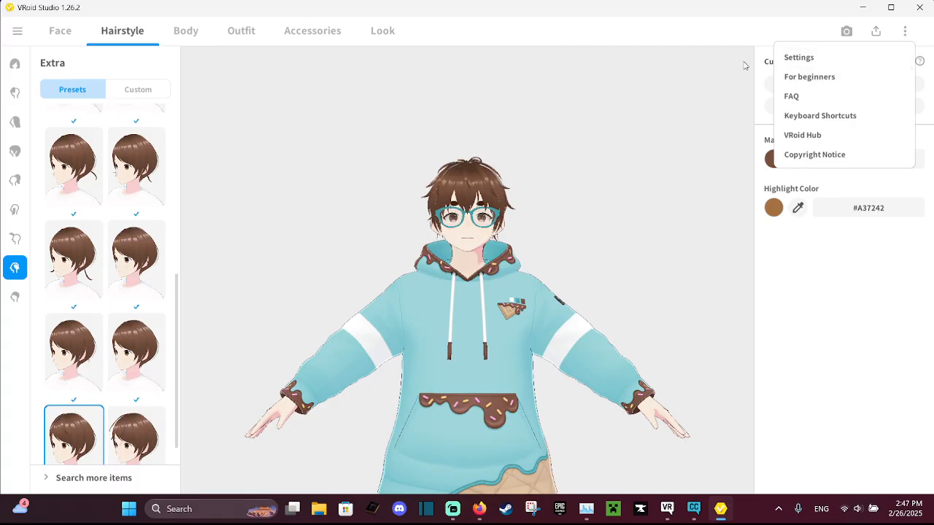
pyautogui.click(736, 39)
pyautogui.click(18, 33)
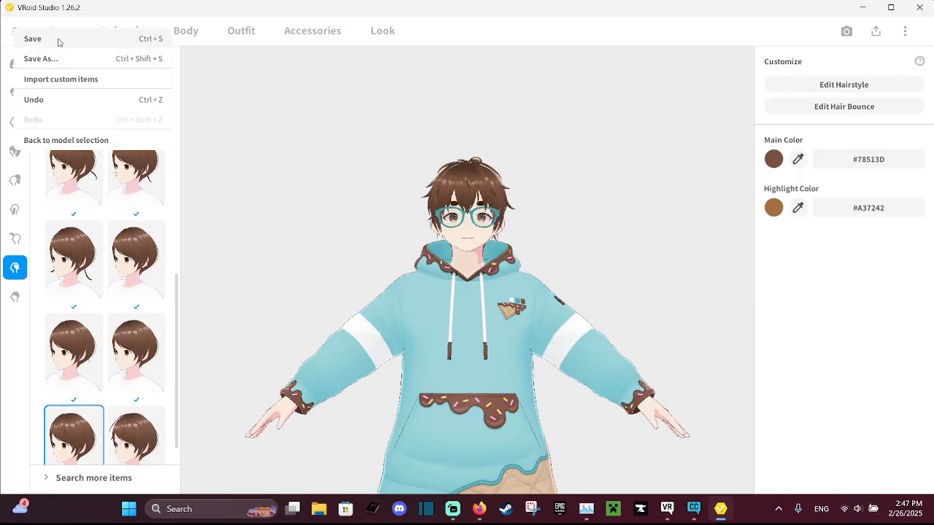
pyautogui.click(130, 41)
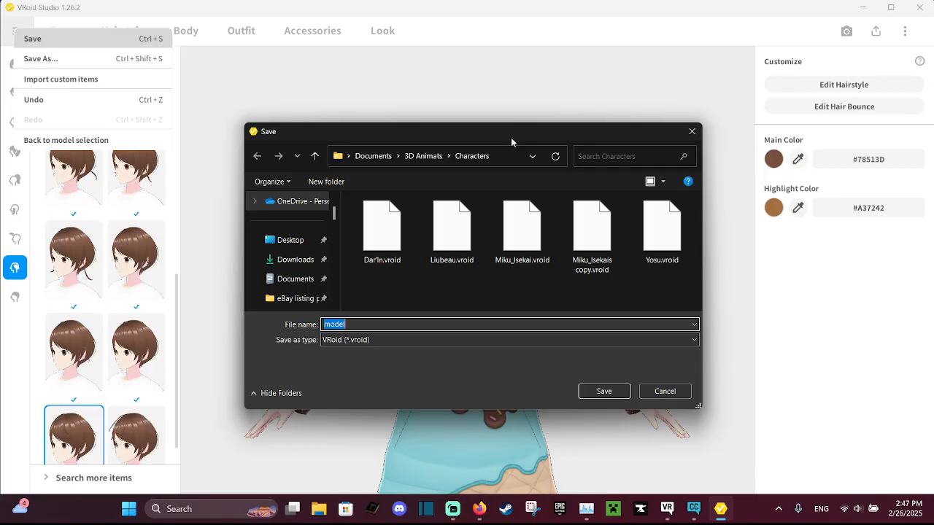
pyautogui.press('BackSpace')
# Switch to Firefox and search the web for "japanese for donut" in a new tab
pyautogui.click(479, 508)
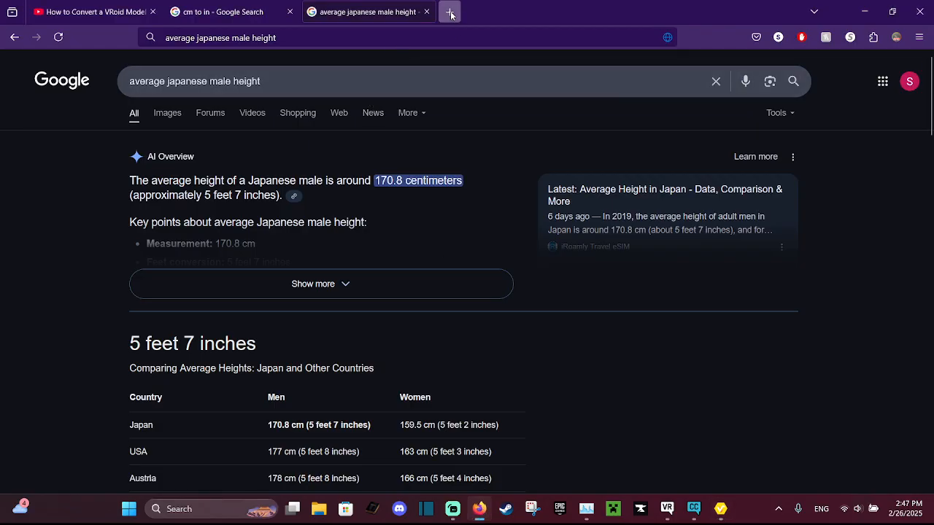
pyautogui.click(449, 11)
pyautogui.write('japanes')
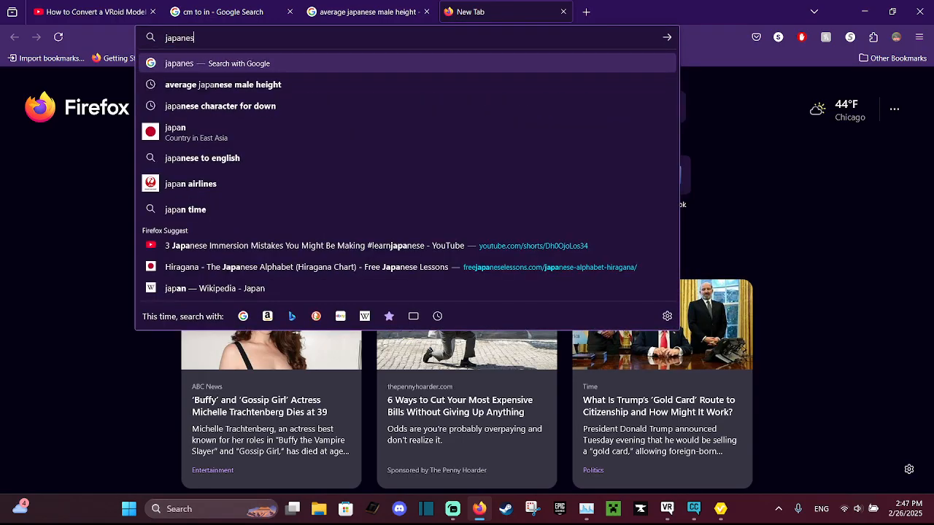
pyautogui.write('e for donut')
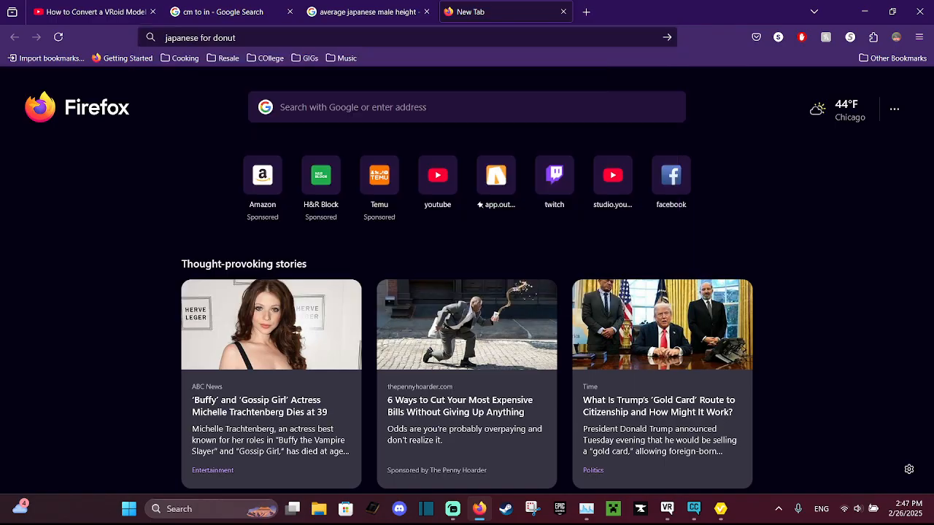
pyautogui.press('Return')
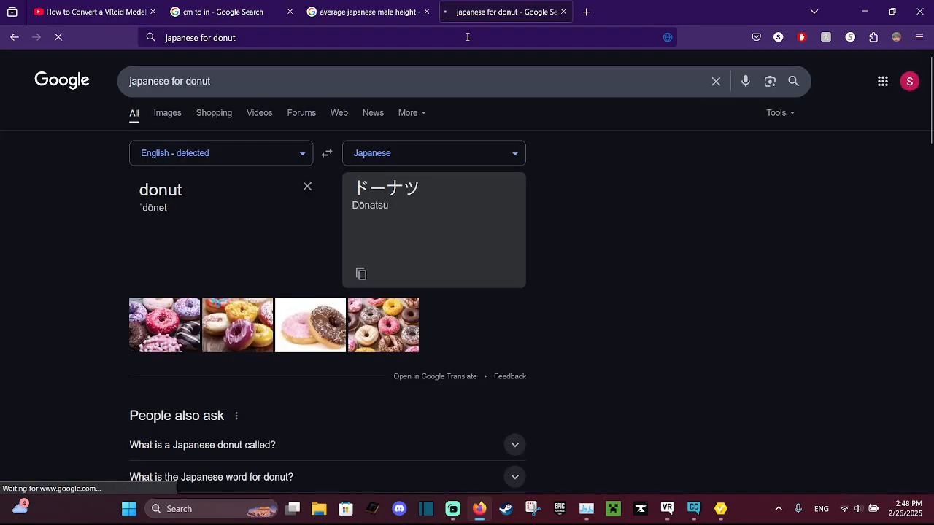
# Search the web for "japanese donut pun" and skim the results for a character name idea
pyautogui.click(310, 37)
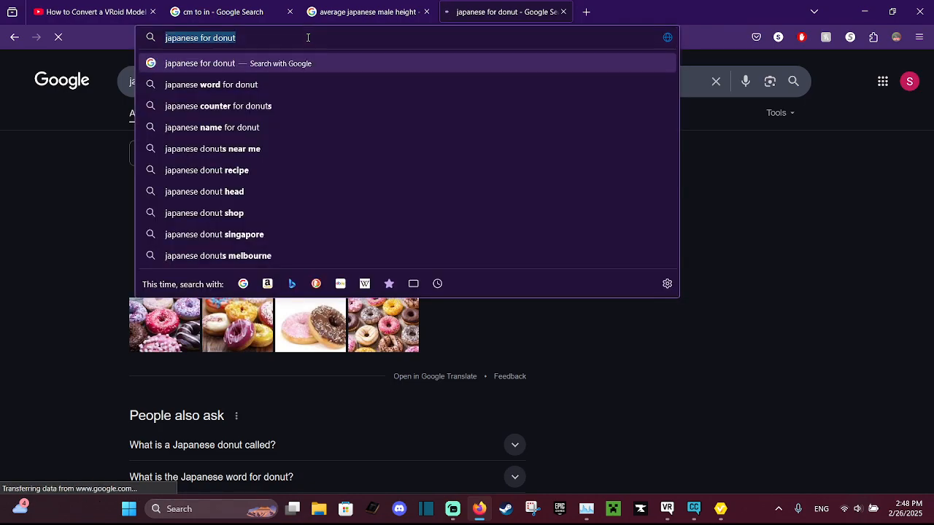
pyautogui.write('japan')
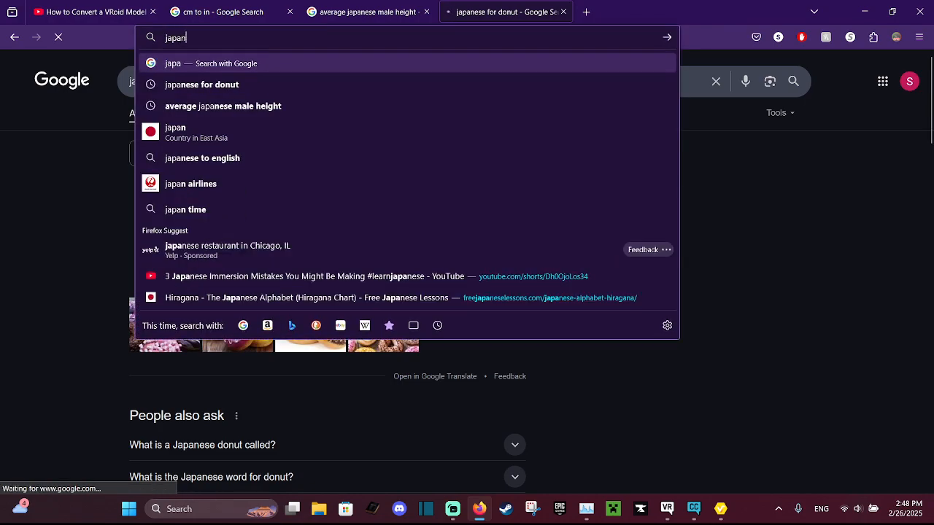
pyautogui.write('ese d')
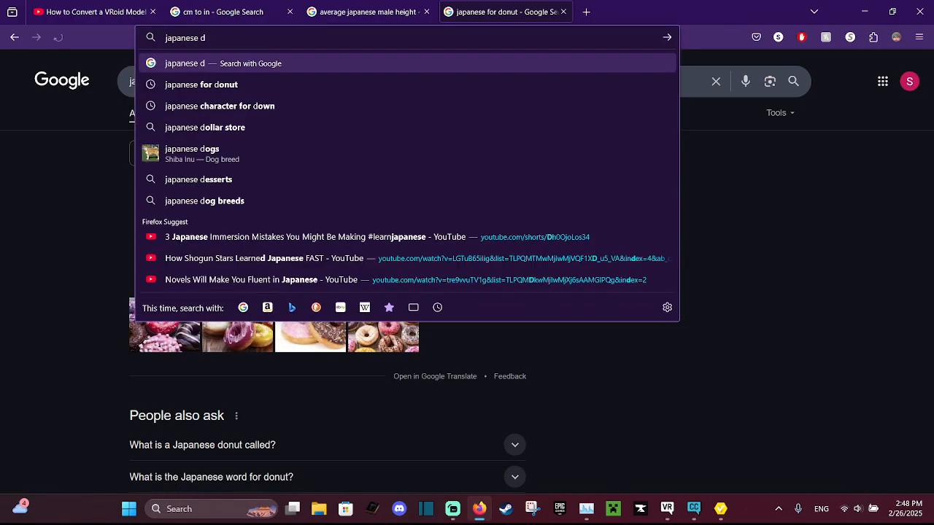
pyautogui.write('onut bu')
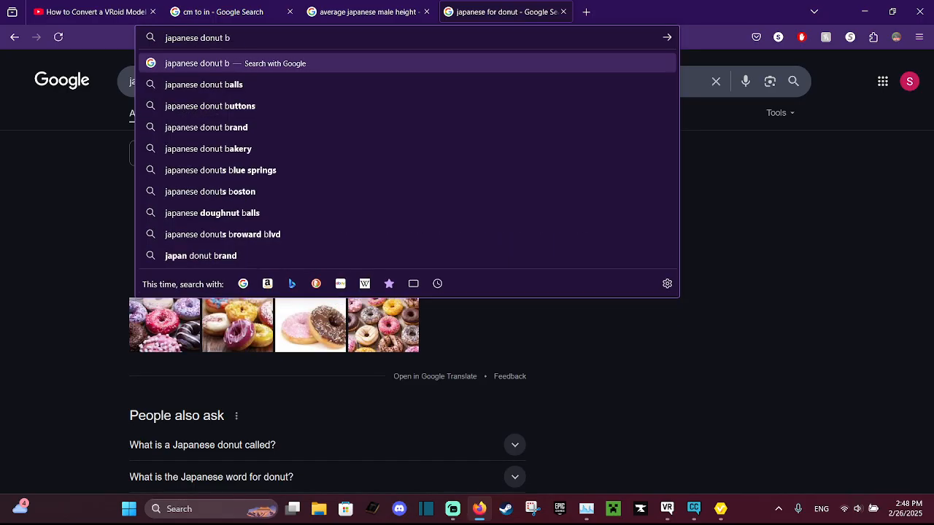
pyautogui.write('pun')
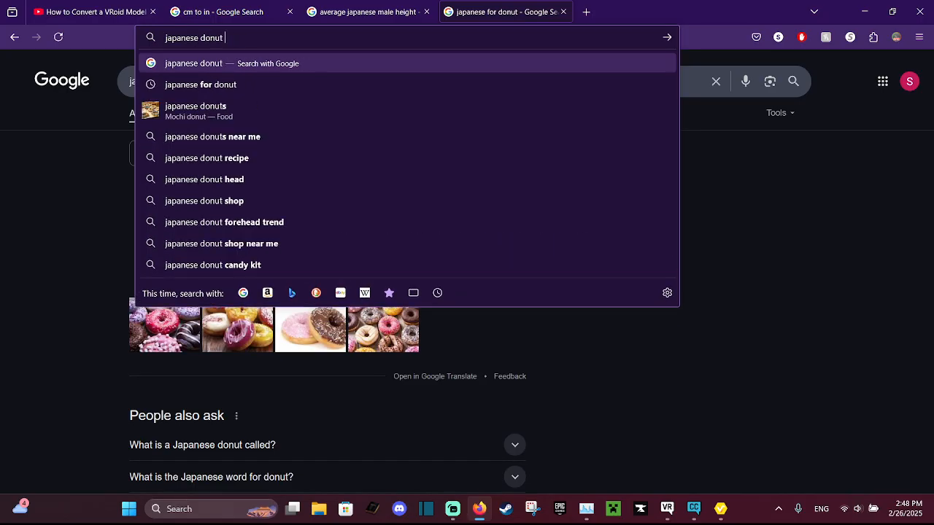
pyautogui.press('Return')
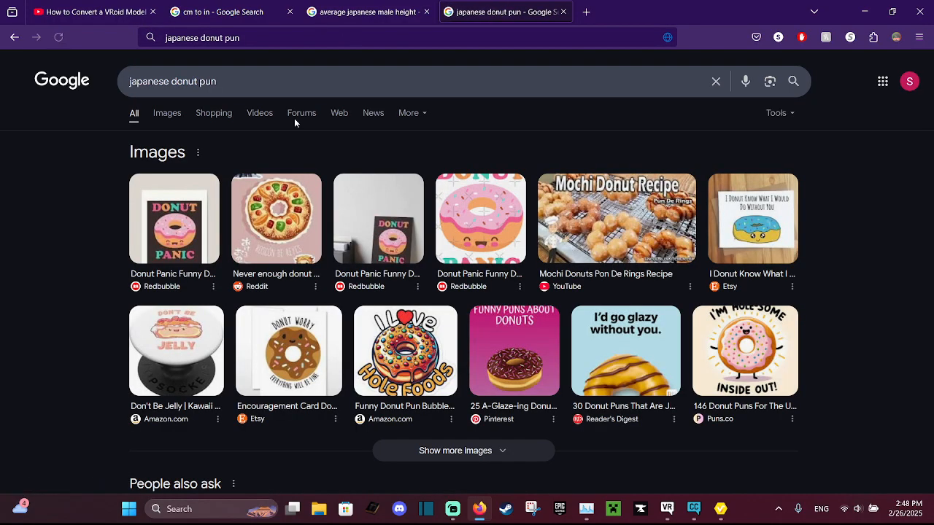
pyautogui.scroll(-6, 226, 173)
pyautogui.scroll(-1, 226, 173)
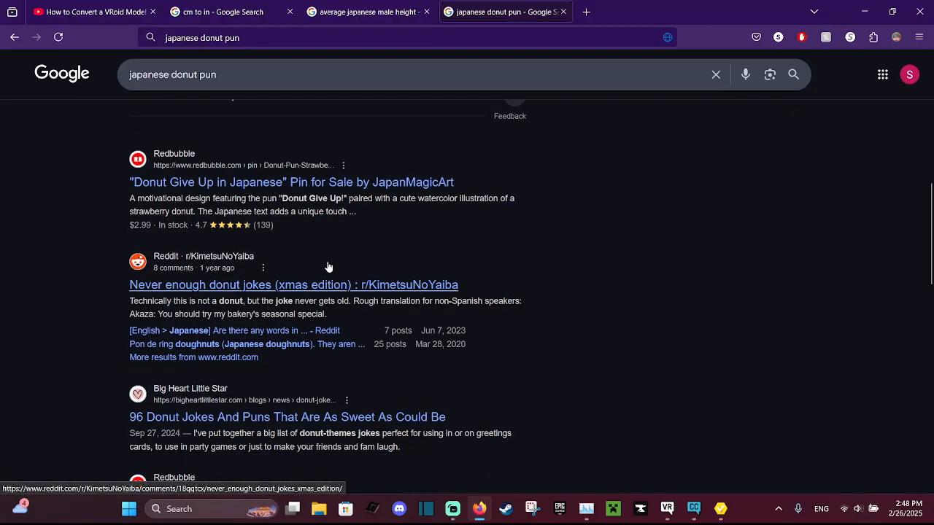
pyautogui.scroll(-3, 328, 267)
pyautogui.scroll(10, 323, 256)
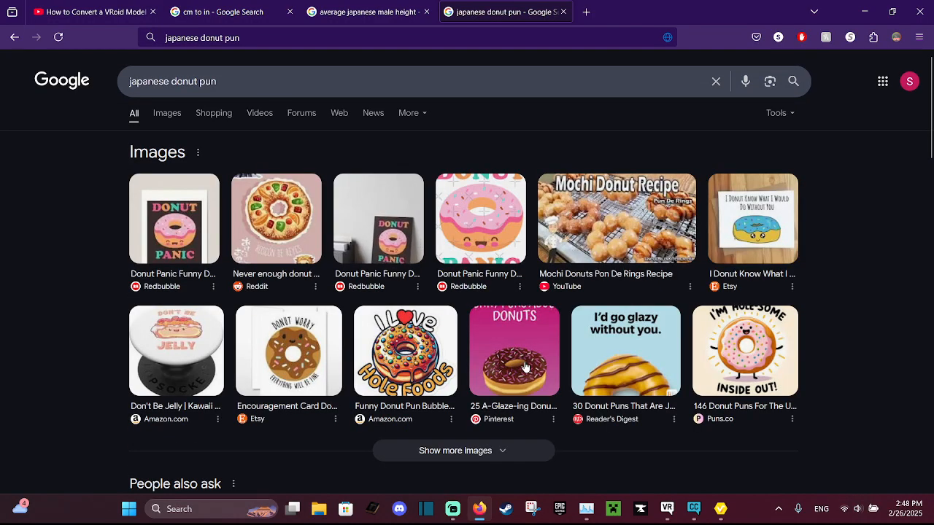
# Switch back to VRoid Studio and save the model as "Donatsu Boiya-kun" in VRoid format
pyautogui.click(721, 508)
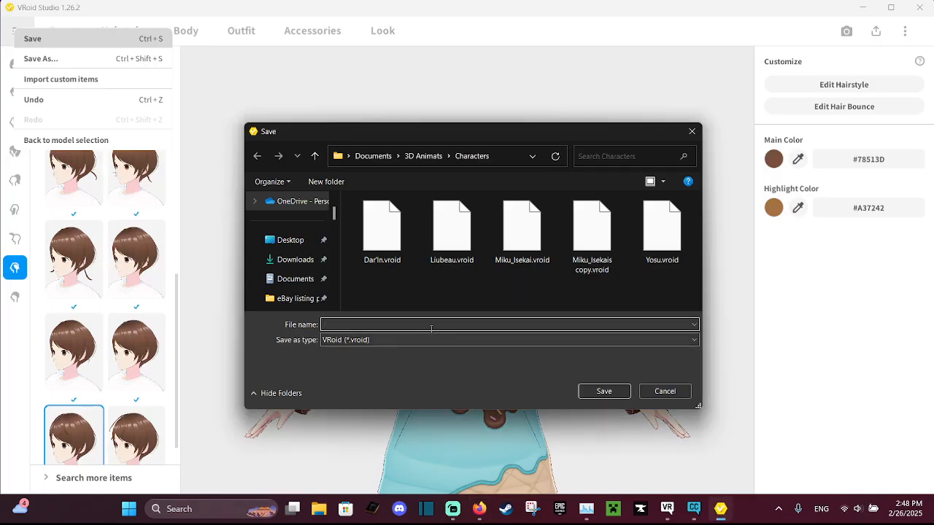
pyautogui.write('Donatsu')
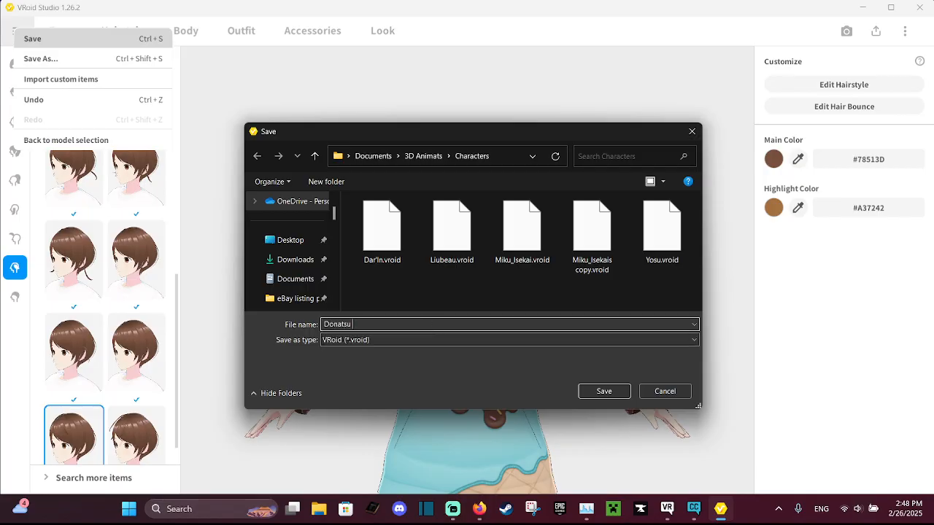
pyautogui.write(' Boiya-kun')
pyautogui.click(605, 390)
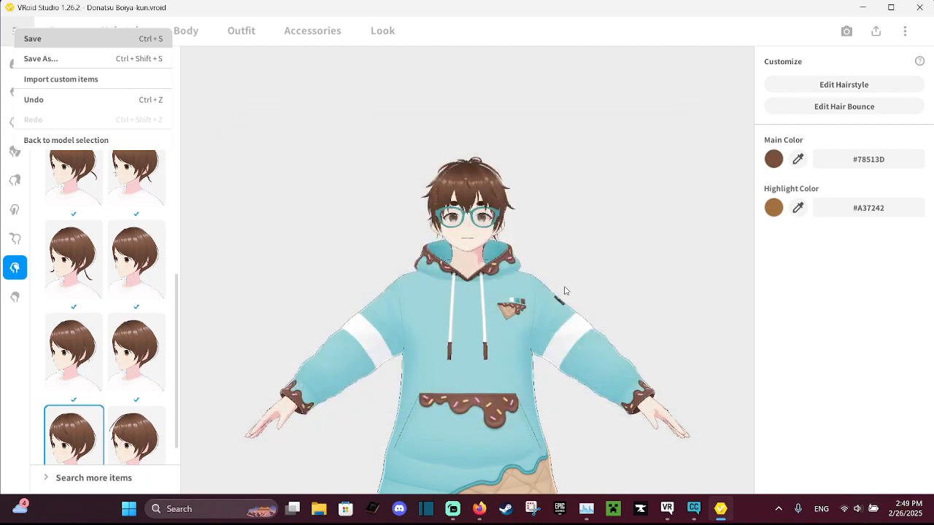
# Inspect the saved character's head and upper body up close
pyautogui.scroll(1, 564, 291)
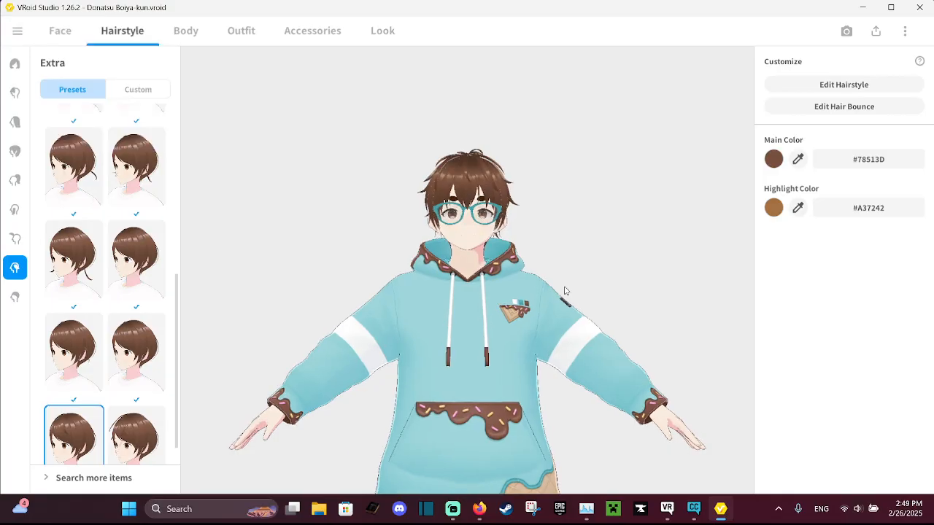
pyautogui.scroll(1, 564, 291)
pyautogui.scroll(1, 564, 291)
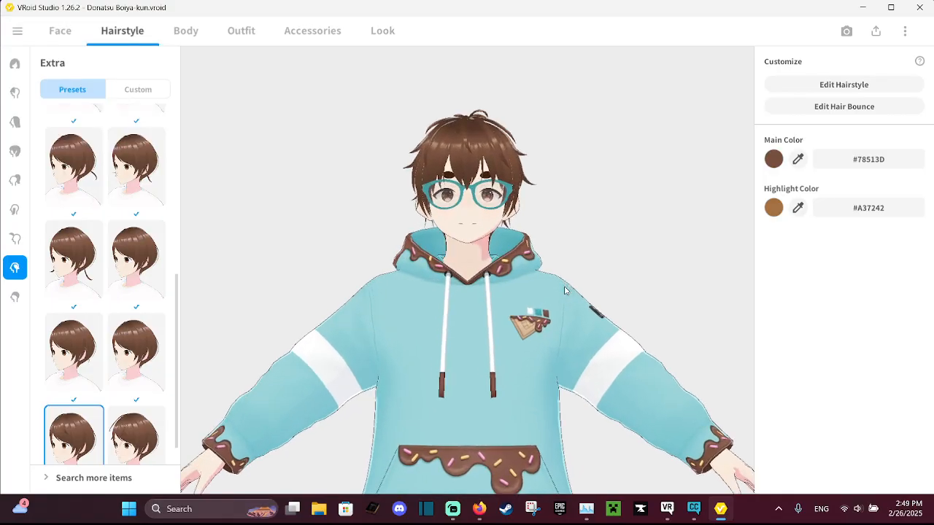
pyautogui.scroll(-1, 564, 291)
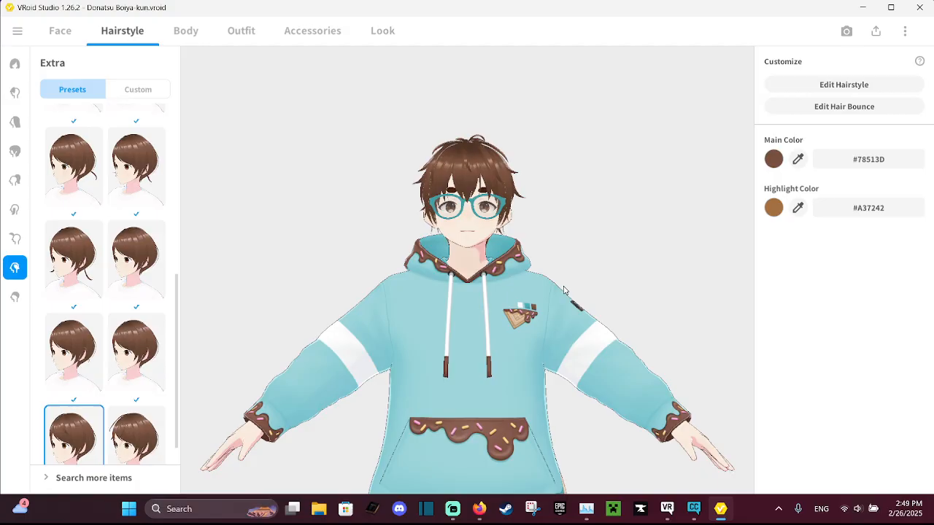
pyautogui.scroll(-2, 564, 291)
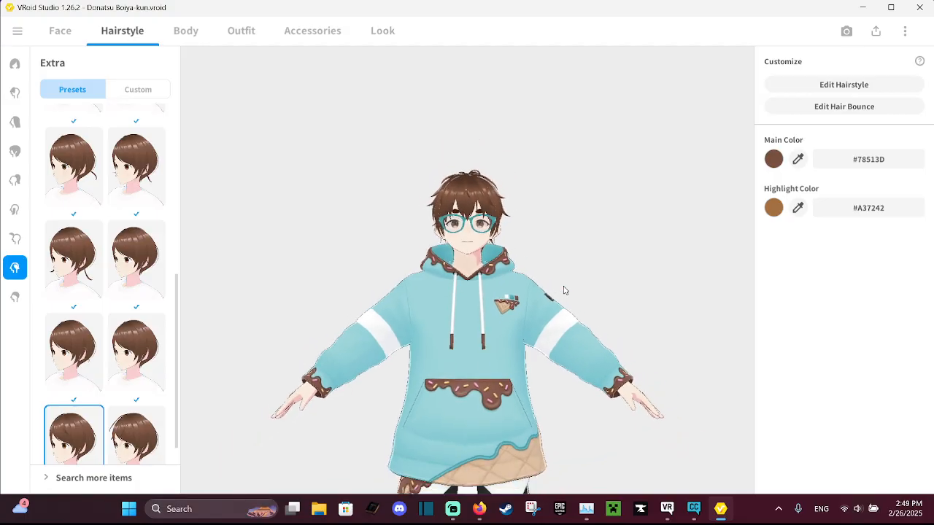
pyautogui.scroll(-1, 563, 291)
pyautogui.scroll(2, 564, 290)
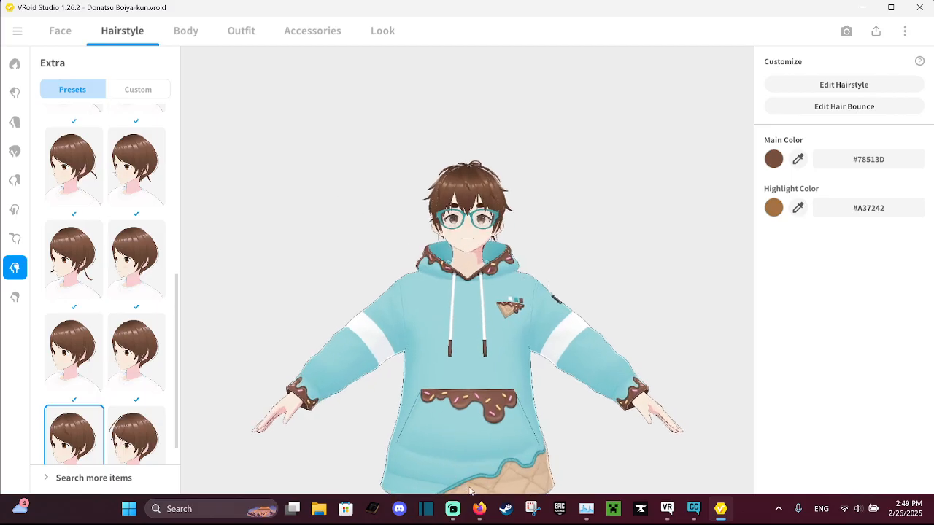
pyautogui.scroll(-1, 516, 410)
# Switch to Firefox and play the YouTube tutorial "How to Convert a VRoid Model to VRChat"
pyautogui.click(479, 508)
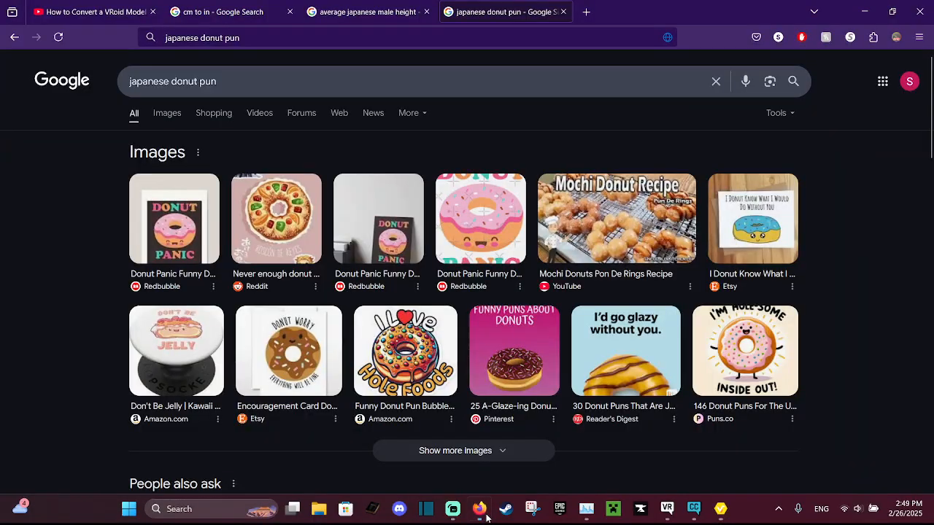
pyautogui.click(88, 11)
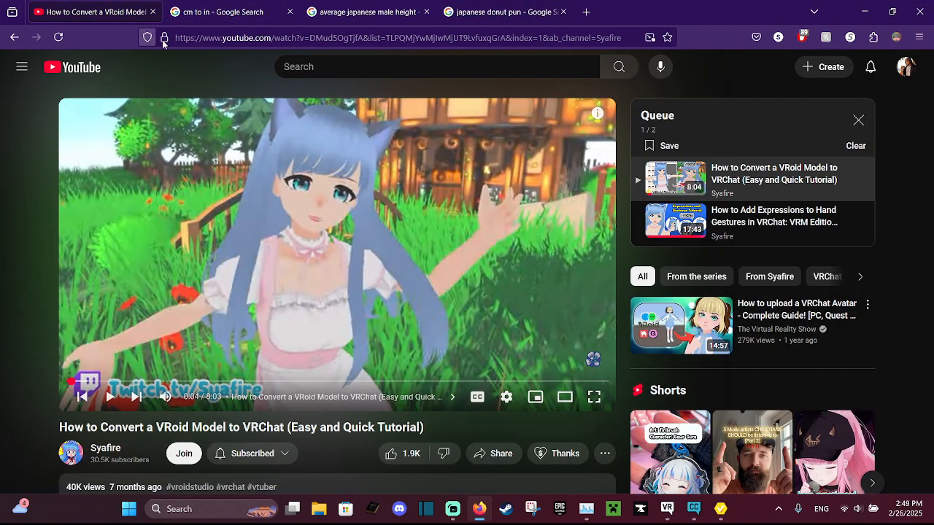
pyautogui.click(312, 181)
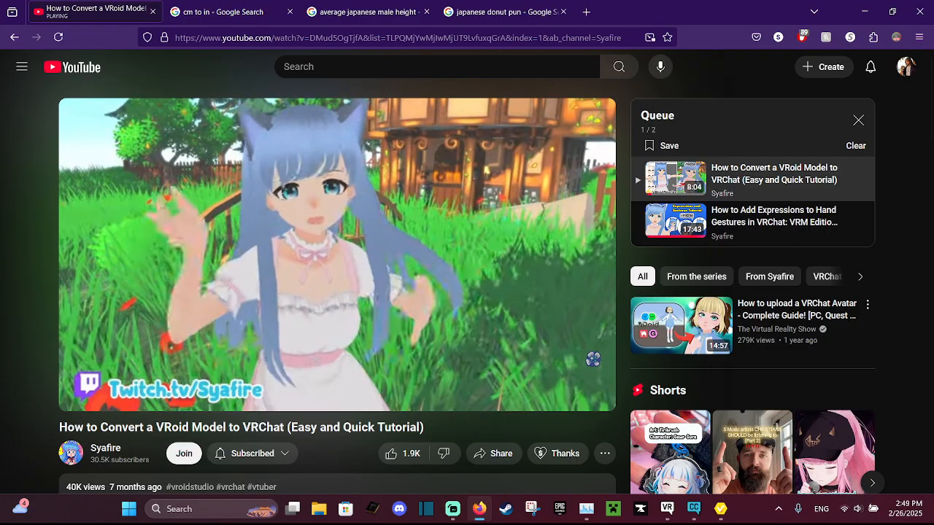
pyautogui.click(312, 182)
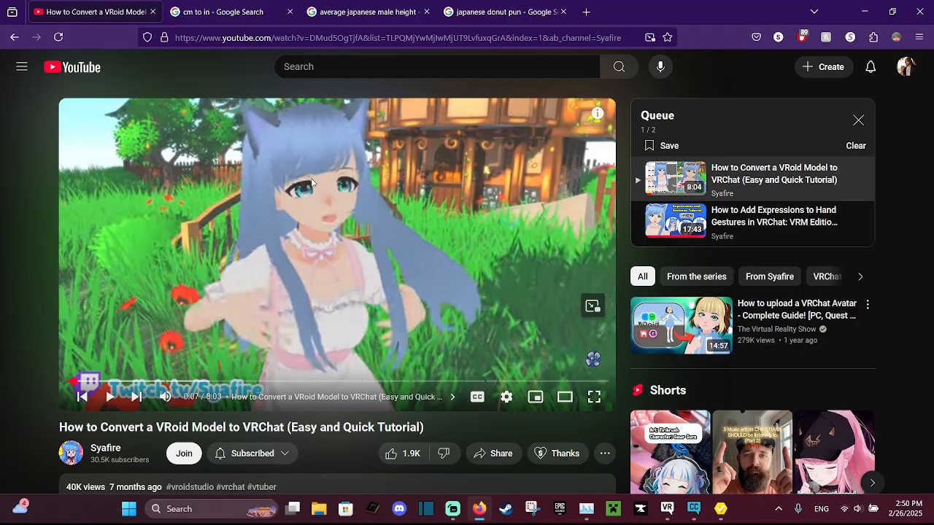
pyautogui.click(331, 259)
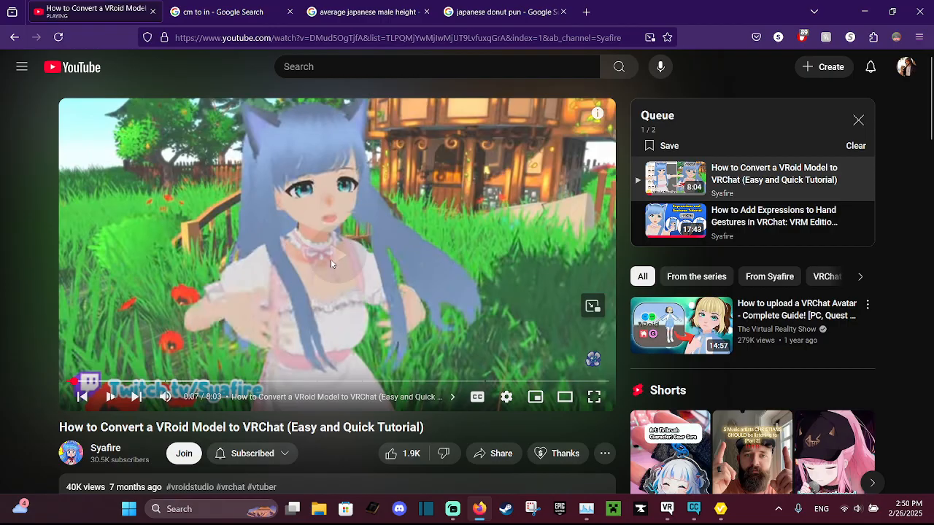
# Watch the tutorial in theater mode, replaying the last five seconds before continuing to the Creator Companion download step
pyautogui.click(567, 403)
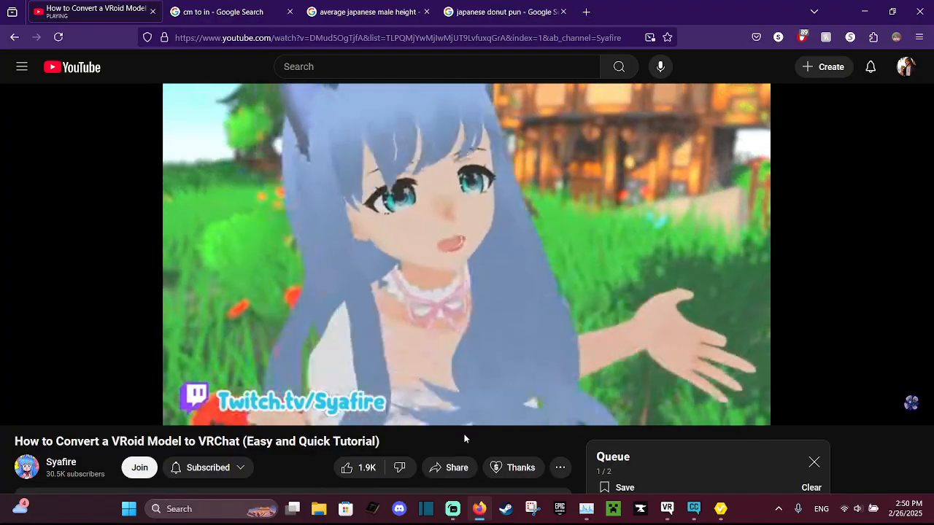
pyautogui.press('space')
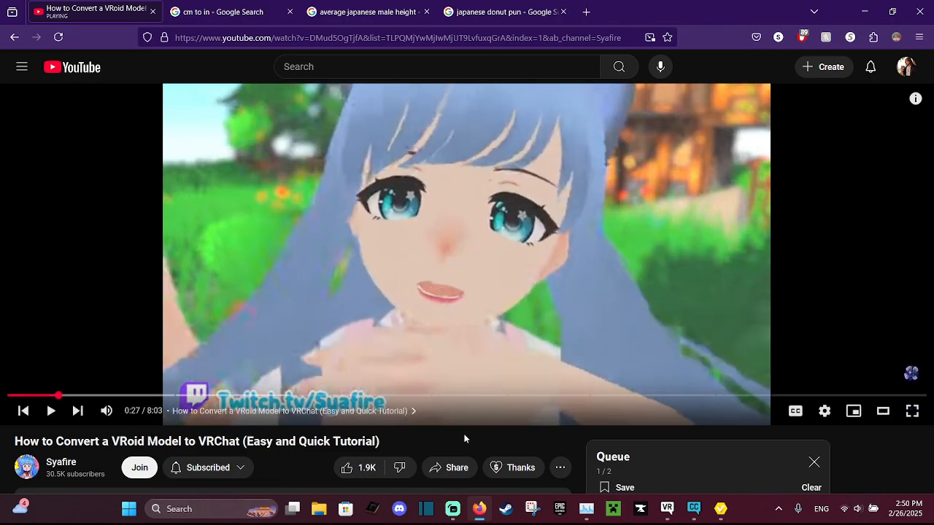
pyautogui.press('Left')
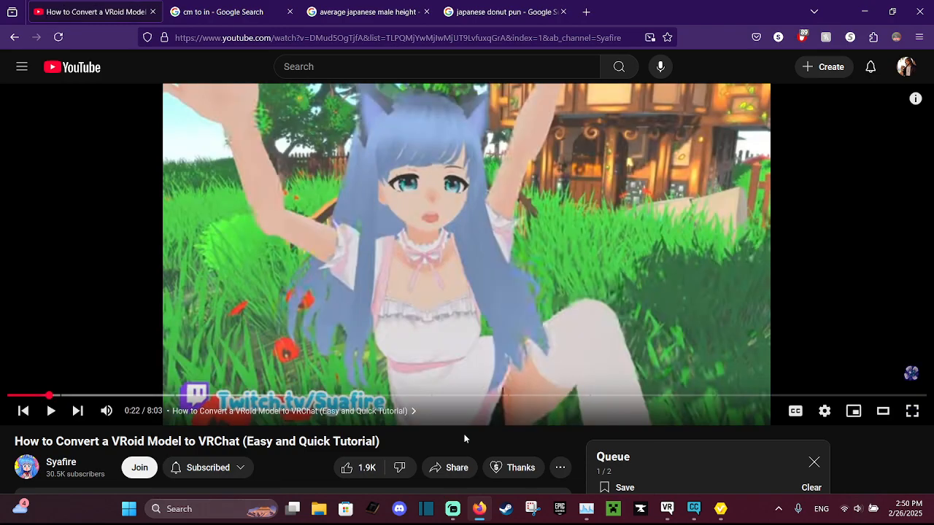
pyautogui.click(566, 332)
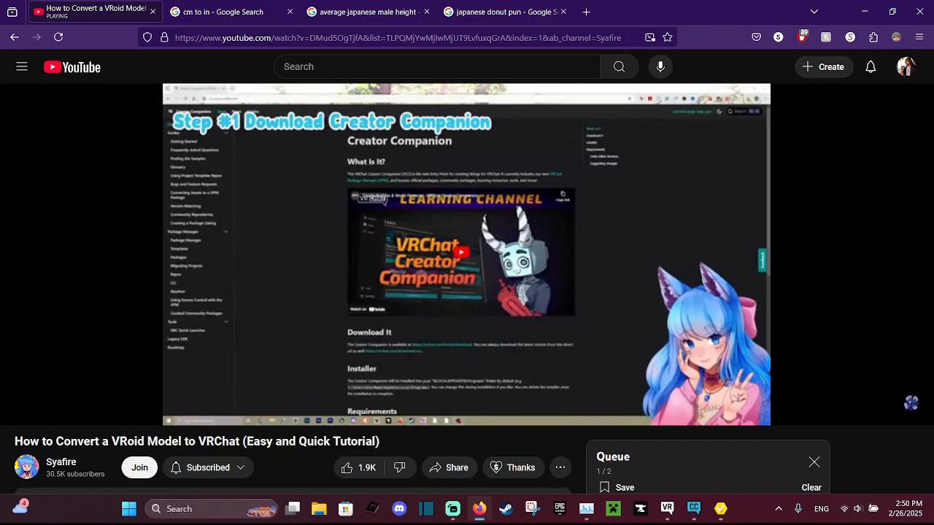
# Check briefly that VRChat Creator Companion is open, and return to the tutorial
pyautogui.click(694, 509)
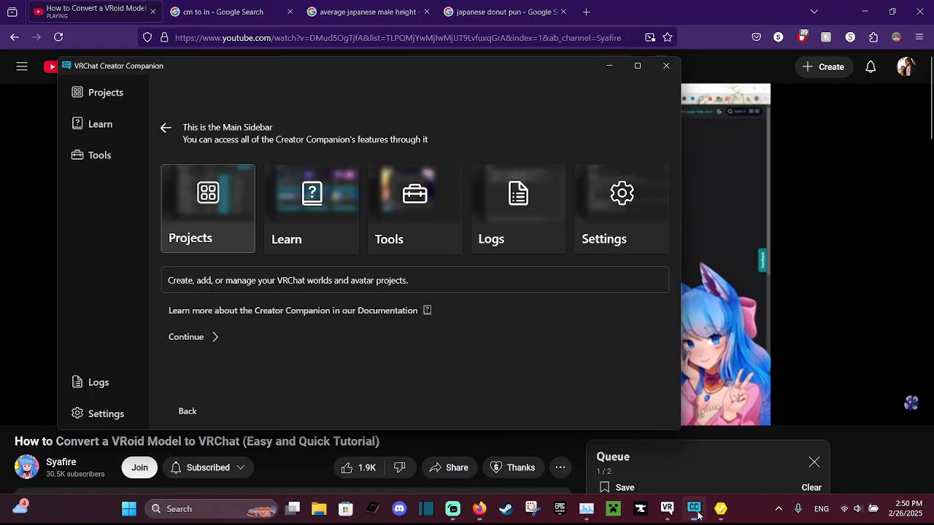
pyautogui.click(697, 515)
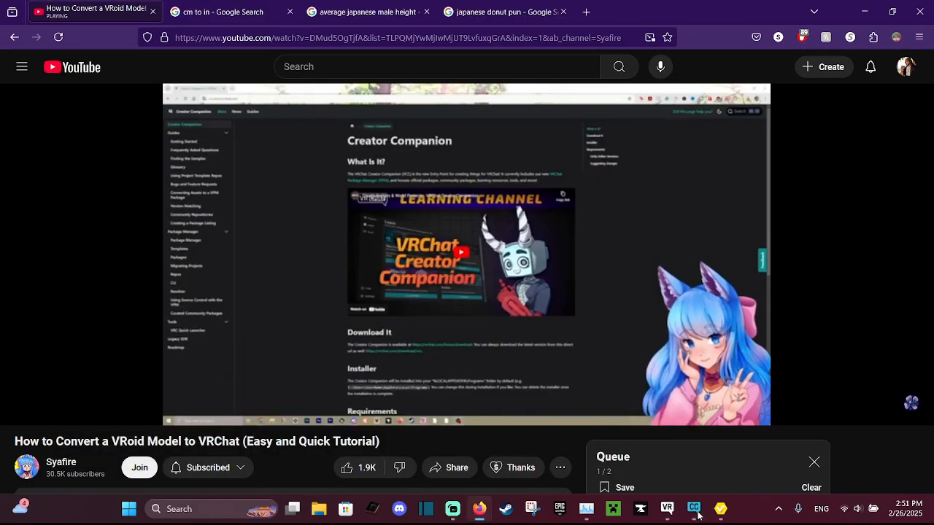
# Set the tutorial's playback speed to 1.3 with the Custom Video Speed extension
pyautogui.click(892, 42)
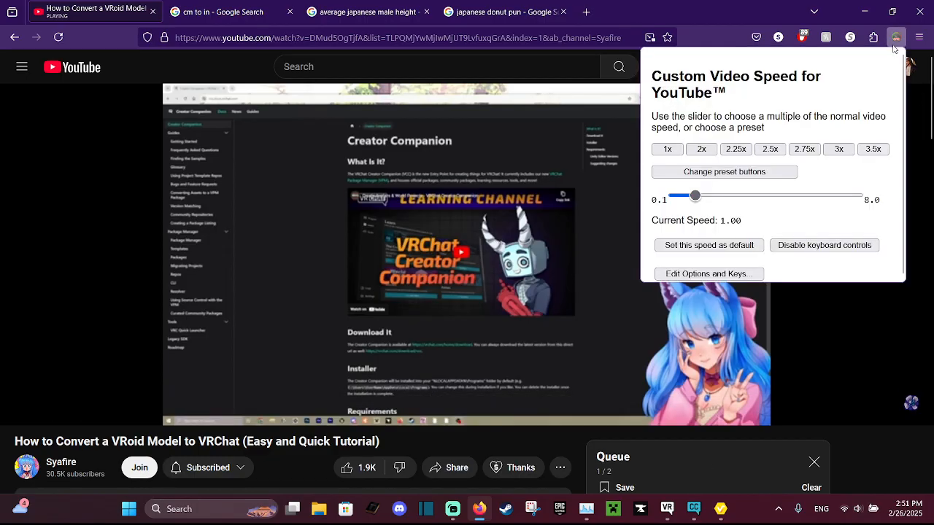
pyautogui.click(709, 198)
pyautogui.moveTo(708, 198); pyautogui.dragTo(702, 198)
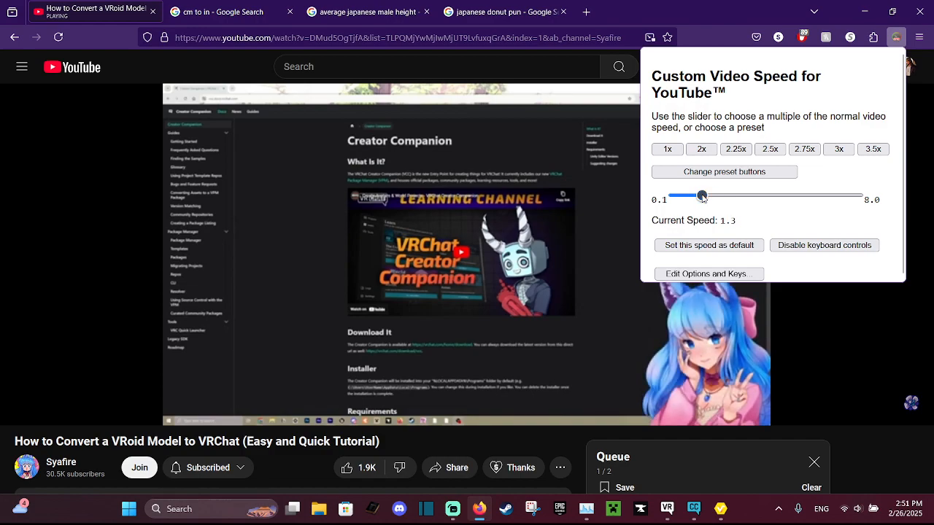
pyautogui.click(734, 16)
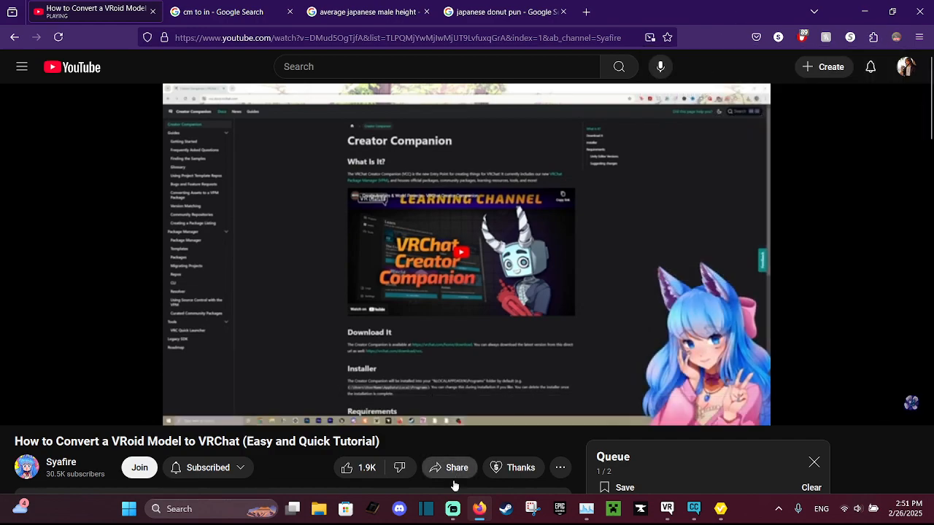
# Check the live stream in Streamlabs Desktop and return to the tutorial
pyautogui.click(453, 508)
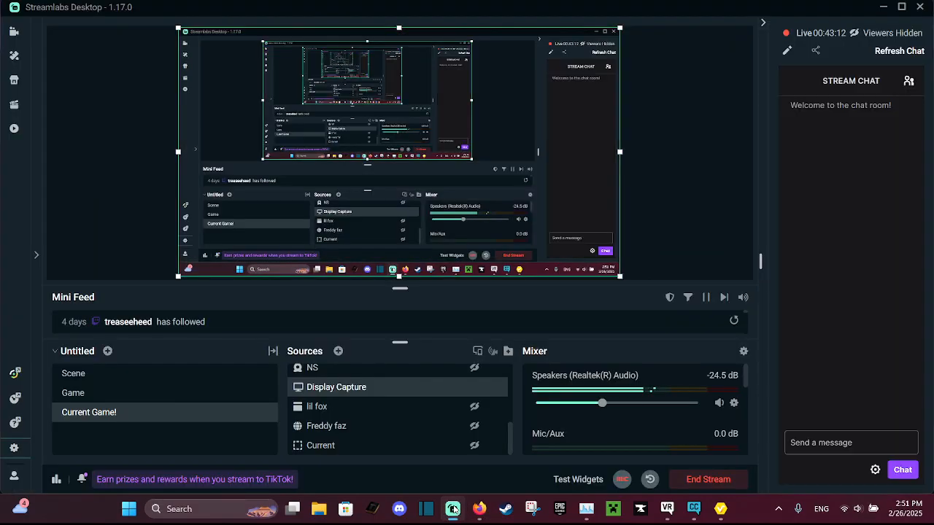
pyautogui.click(452, 508)
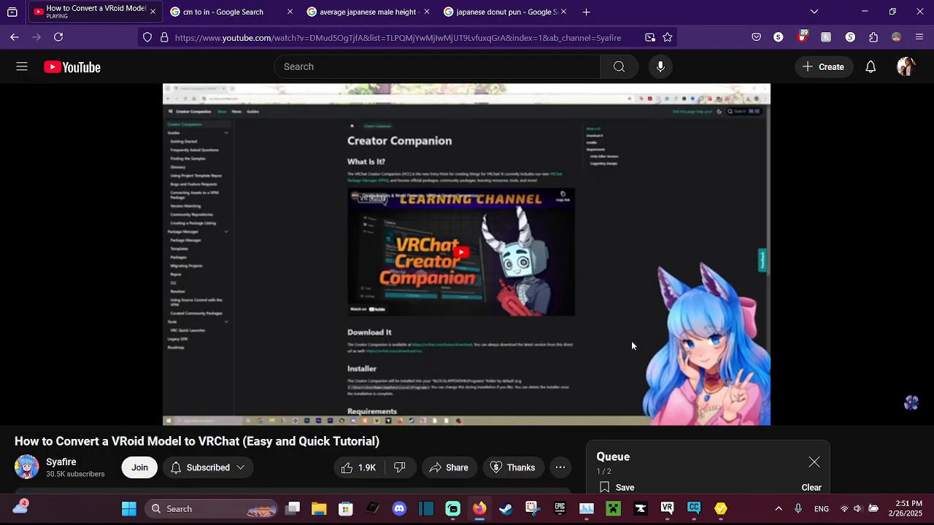
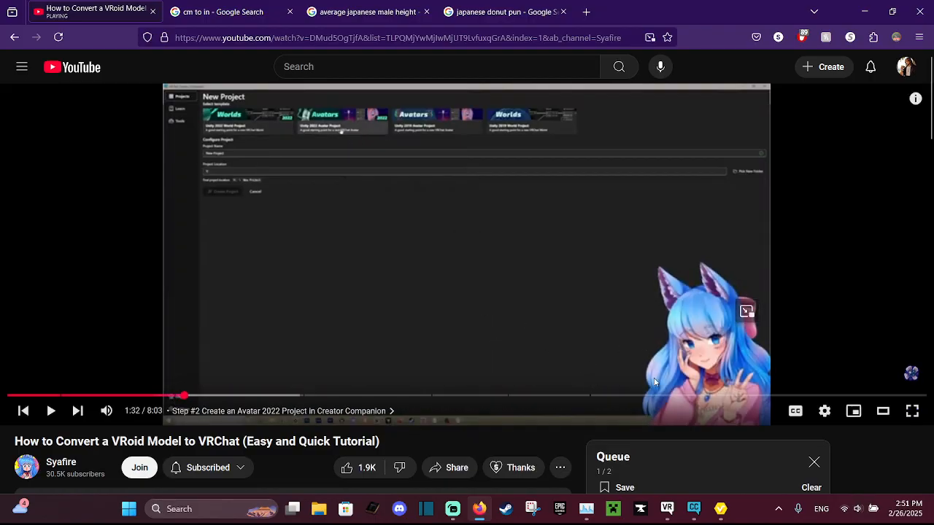
# Put the tutorial in Picture-in-Picture and pause it near 1:30, at the start of Step #2 on creating an Avatar 2022 project
pyautogui.click(639, 342)
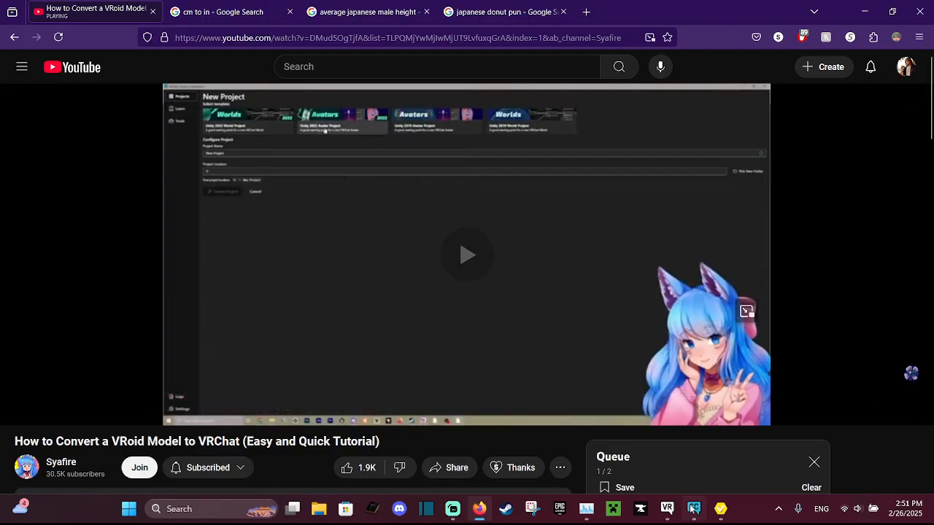
pyautogui.click(747, 310)
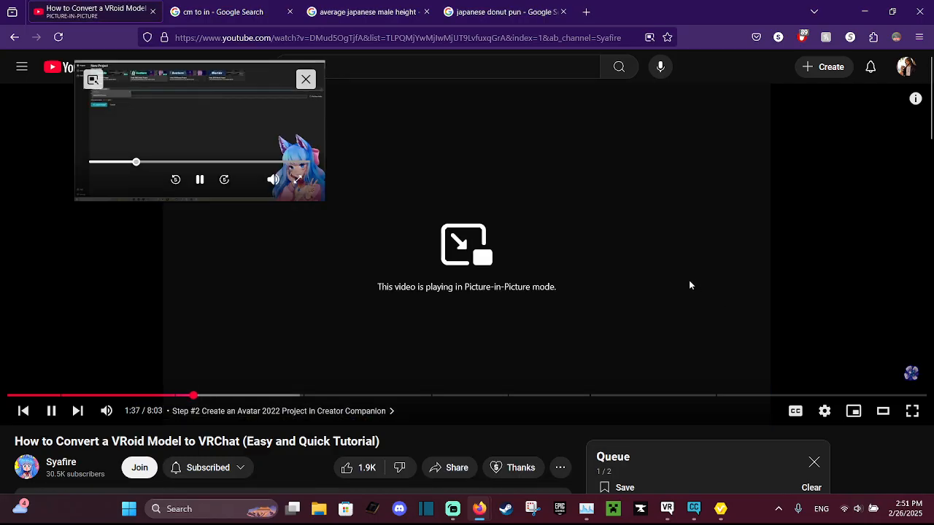
pyautogui.click(692, 285)
pyautogui.moveTo(820, 396); pyautogui.dragTo(822, 408)
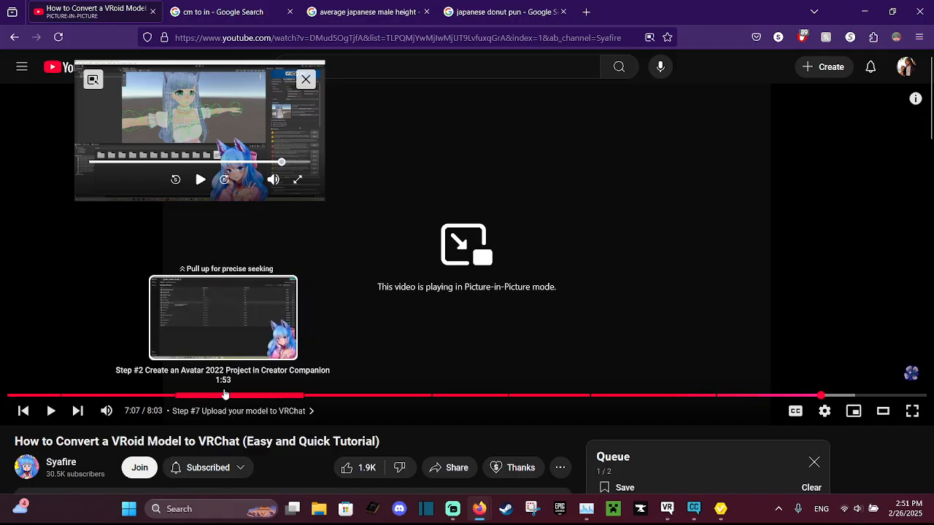
pyautogui.click(224, 396)
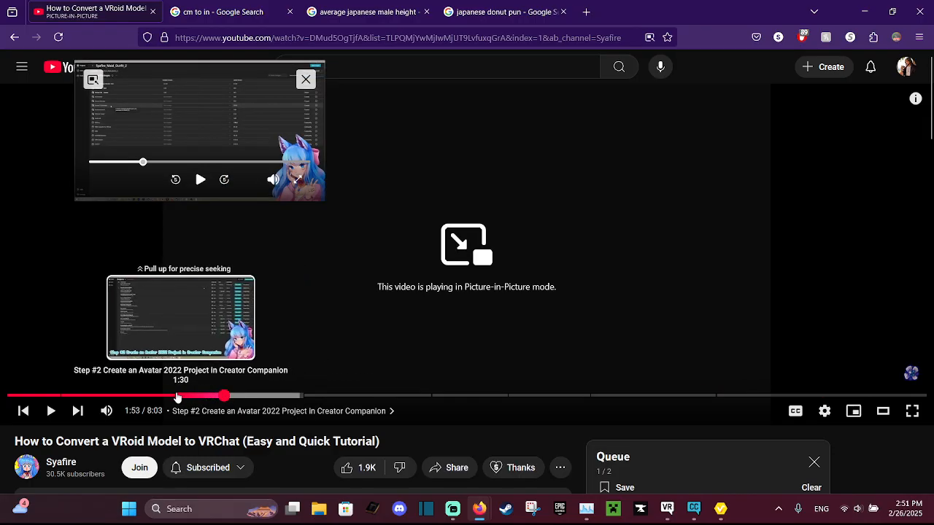
pyautogui.click(182, 396)
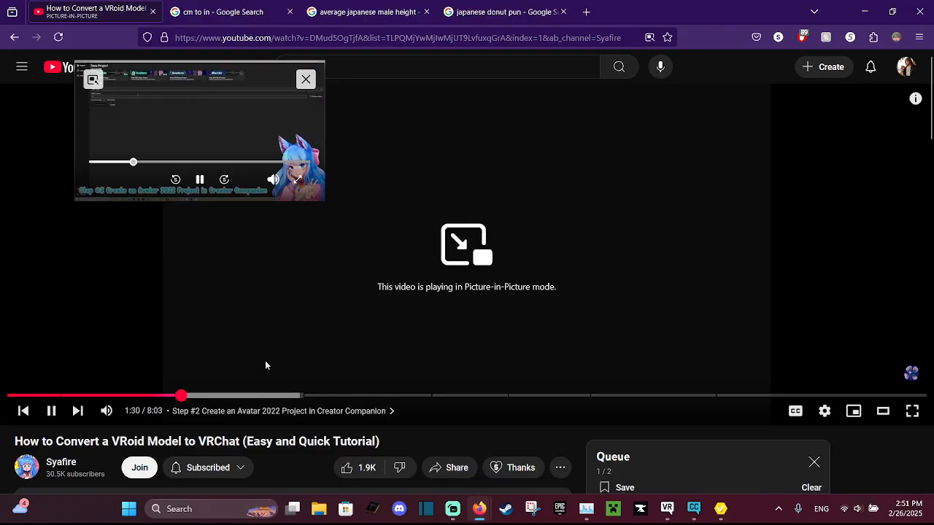
pyautogui.press('space')
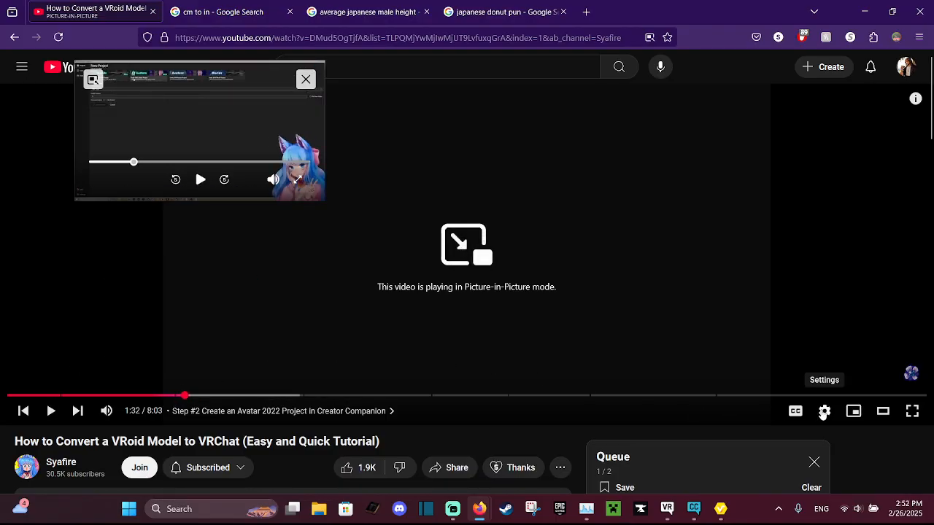
# Set the tutorial's video quality to 1080p60 and move the Picture-in-Picture window to the opposite side of the page
pyautogui.click(823, 411)
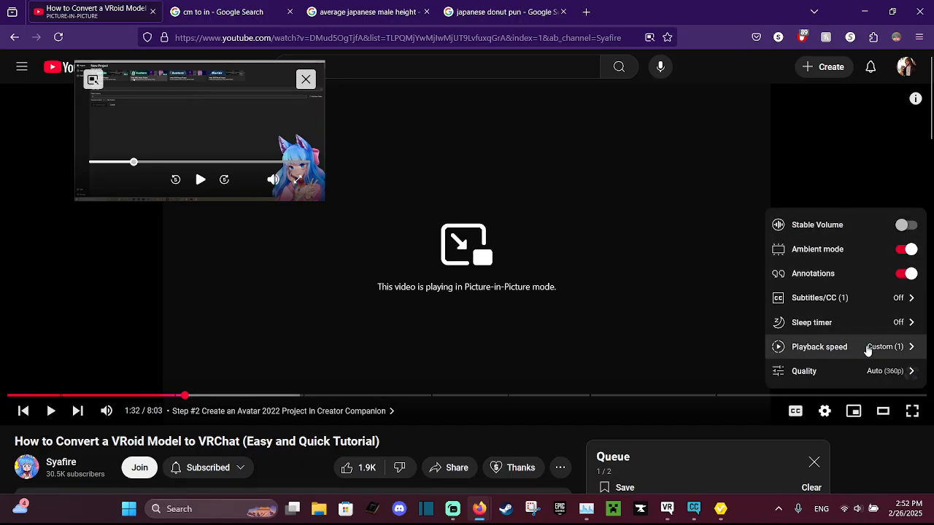
pyautogui.click(863, 370)
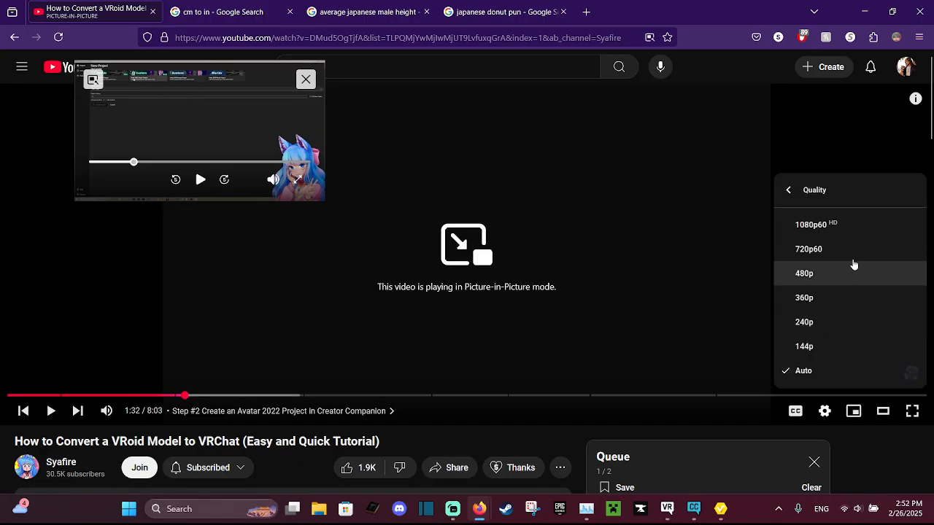
pyautogui.click(853, 234)
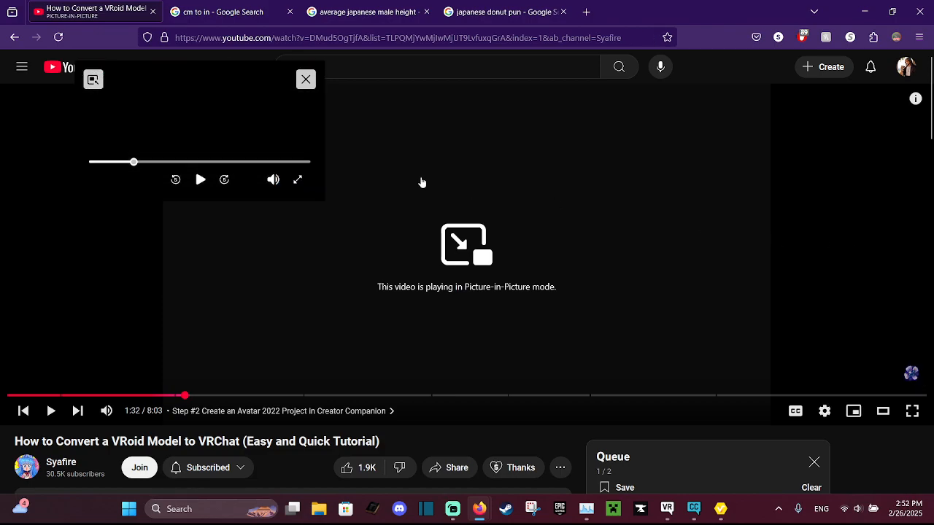
pyautogui.moveTo(229, 118); pyautogui.dragTo(830, 171)
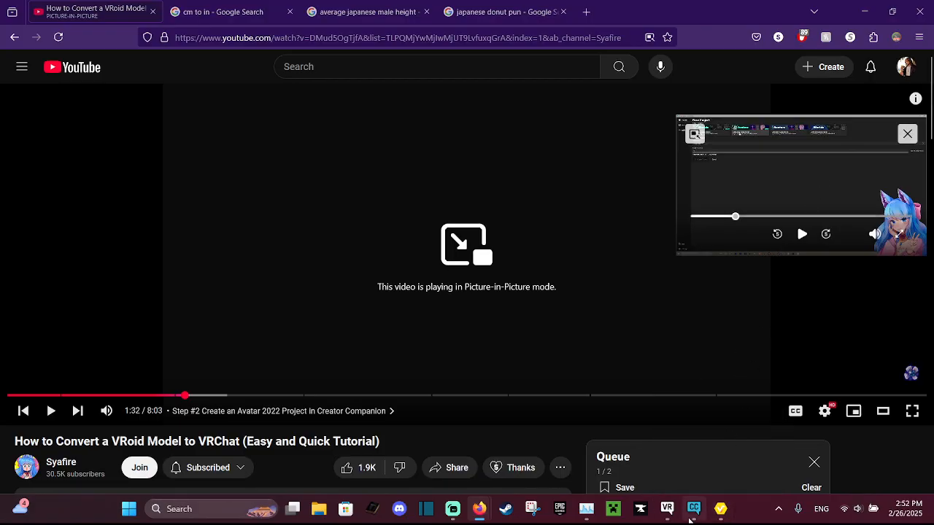
# Switch to VRChat Creator Companion, play a few seconds of the tutorial's new-project part and pause it
pyautogui.moveTo(689, 520)
pyautogui.click(682, 441)
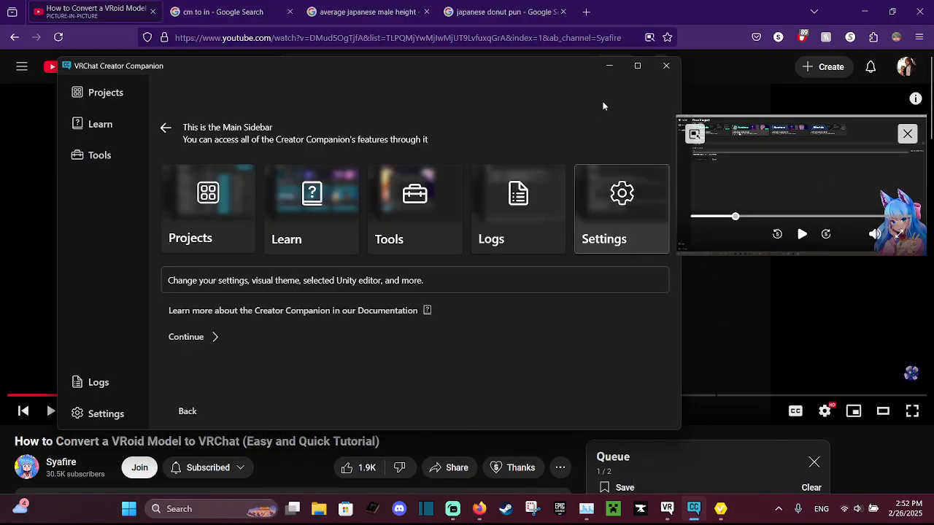
pyautogui.click(801, 237)
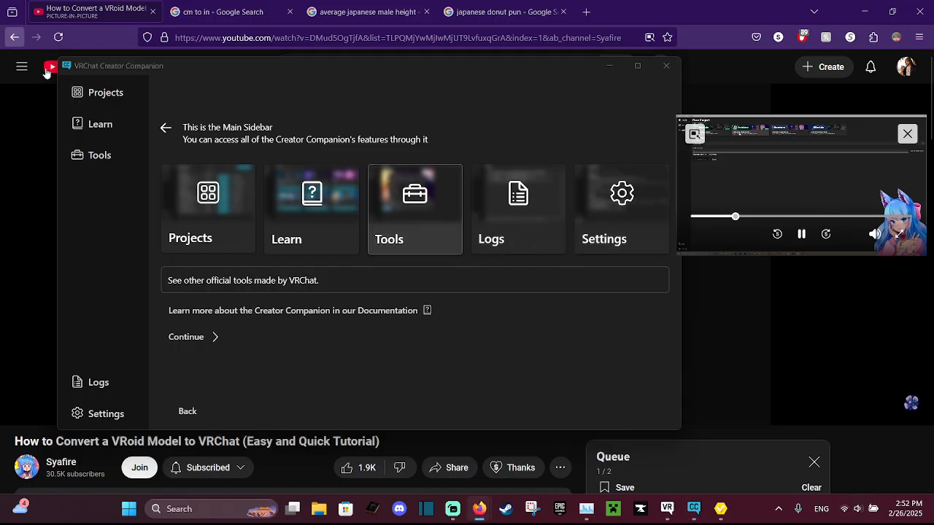
pyautogui.click(75, 93)
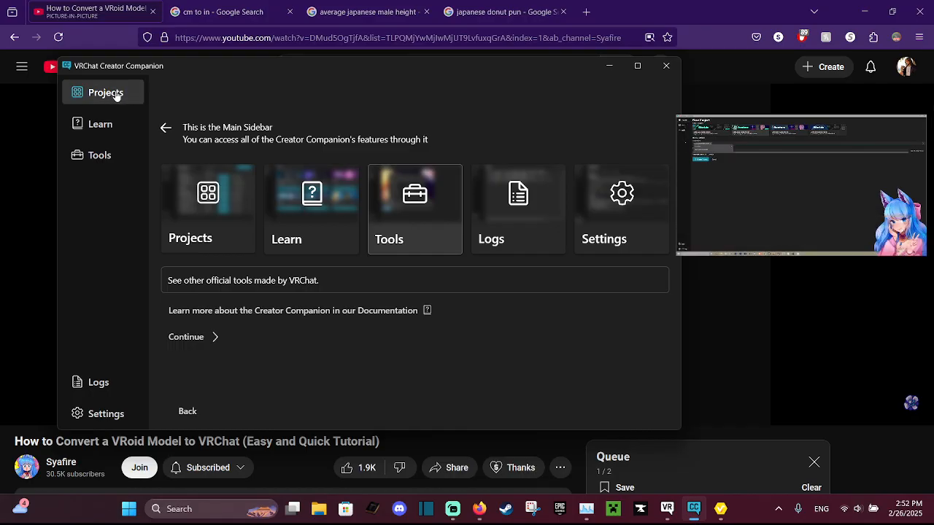
pyautogui.moveTo(771, 229)
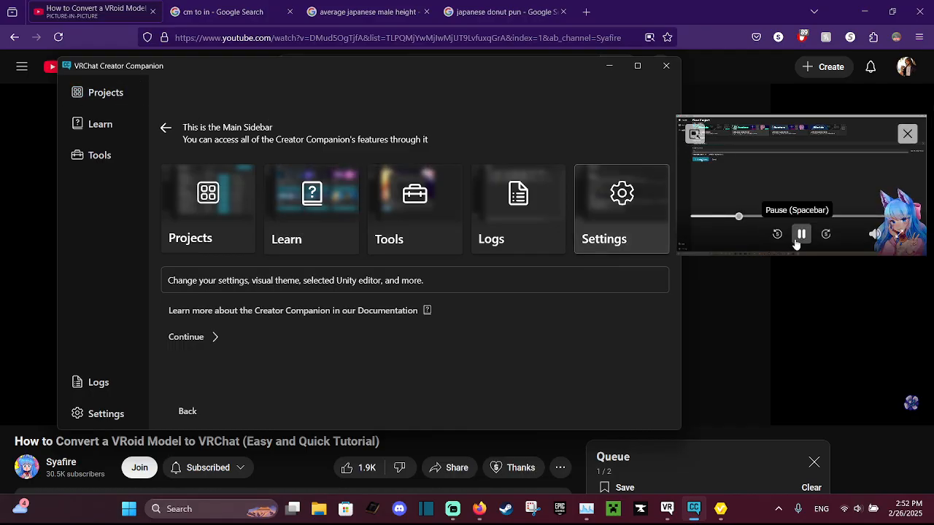
pyautogui.click(800, 235)
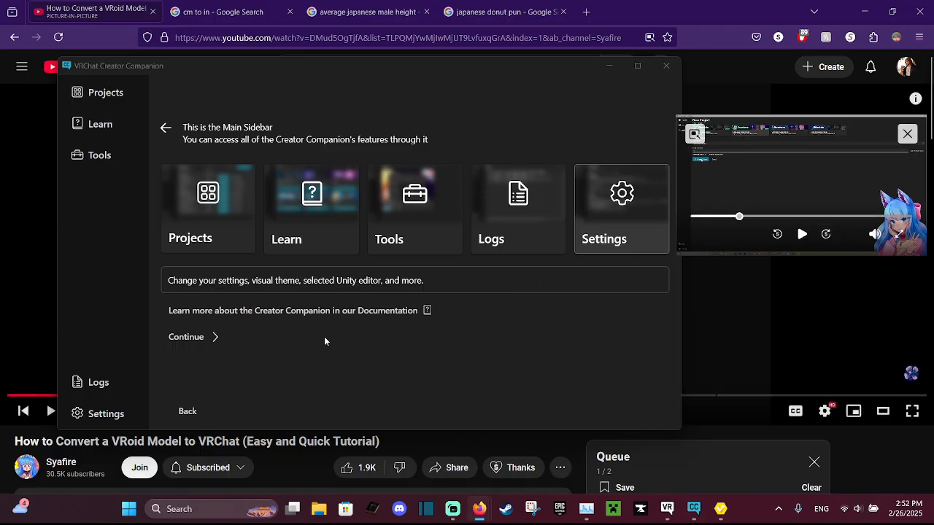
# Continue the Creator Companion setup past the main sidebar overview and the Unity Editor check to the Unity Installation page
pyautogui.click(114, 100)
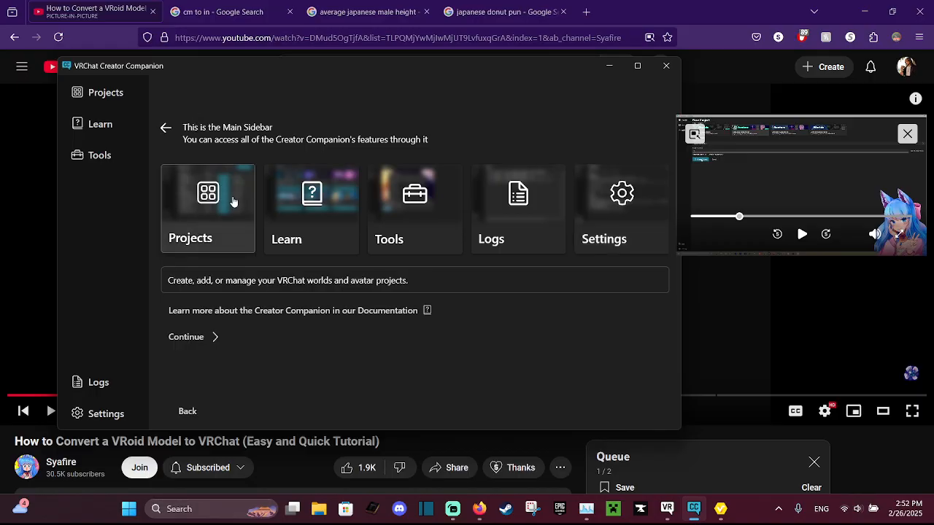
pyautogui.click(196, 336)
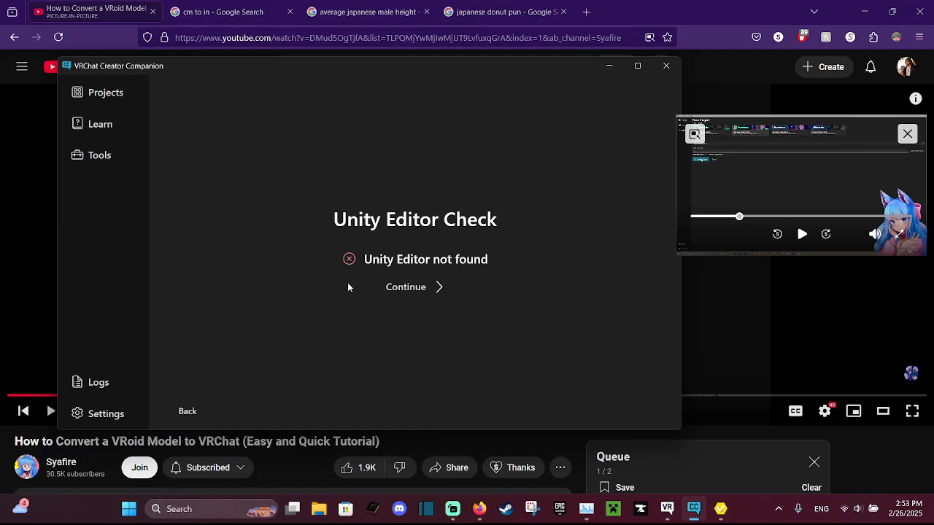
pyautogui.click(409, 286)
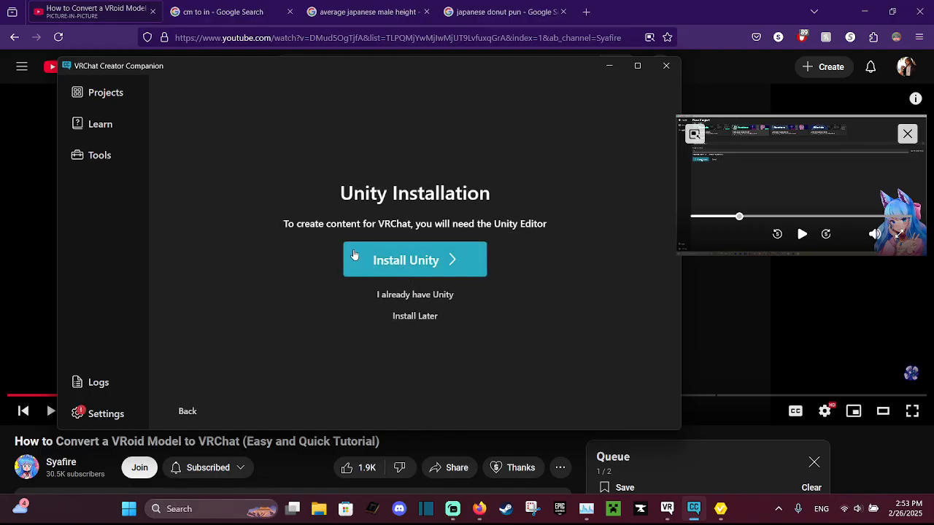
pyautogui.moveTo(427, 226); pyautogui.dragTo(464, 225)
pyautogui.click(470, 225)
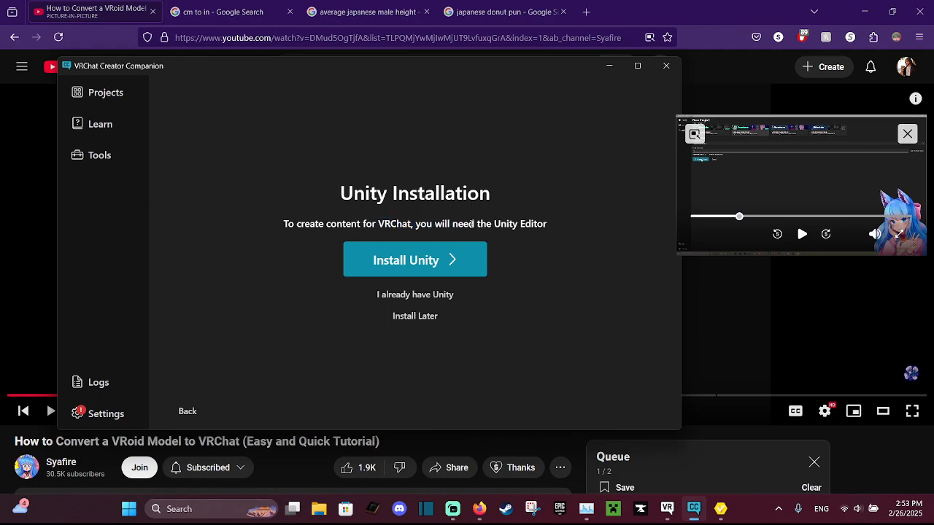
# Try to add an already installed Unity Editor by browsing Documents and searching the Desktop folder for "unity"
pyautogui.click(427, 295)
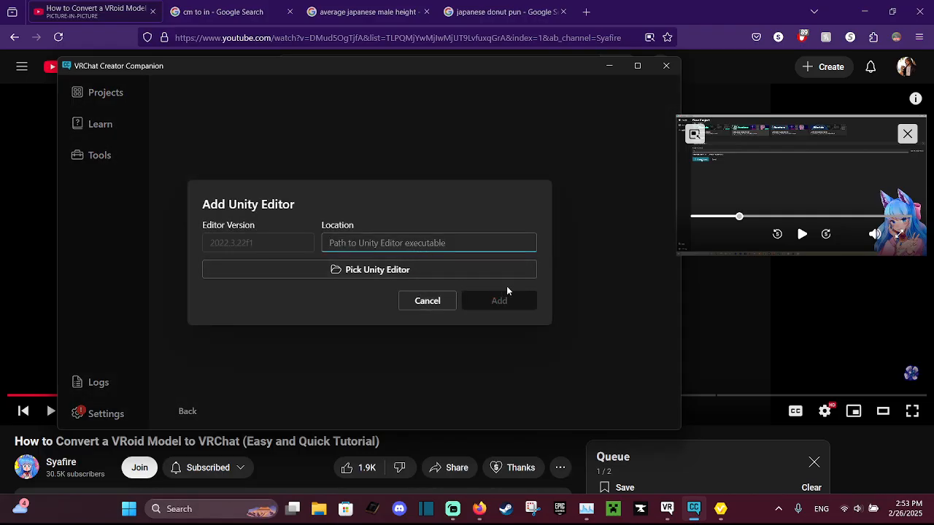
pyautogui.click(457, 269)
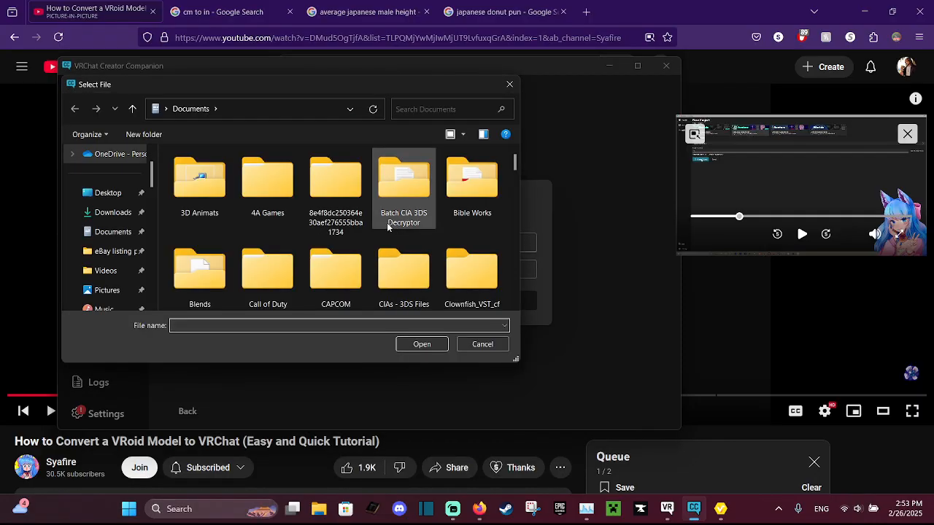
pyautogui.scroll(-2, 387, 227)
pyautogui.scroll(-10, 387, 227)
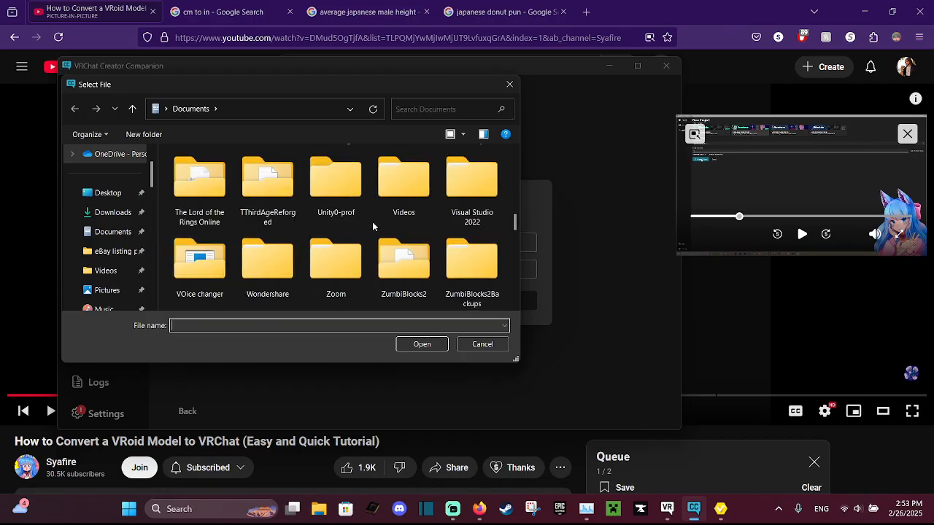
pyautogui.scroll(3, 221, 223)
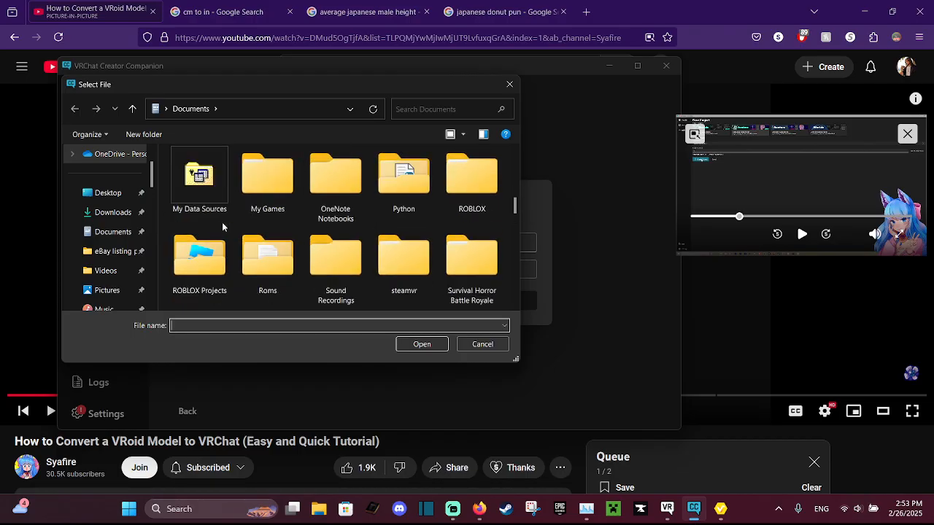
pyautogui.click(121, 194)
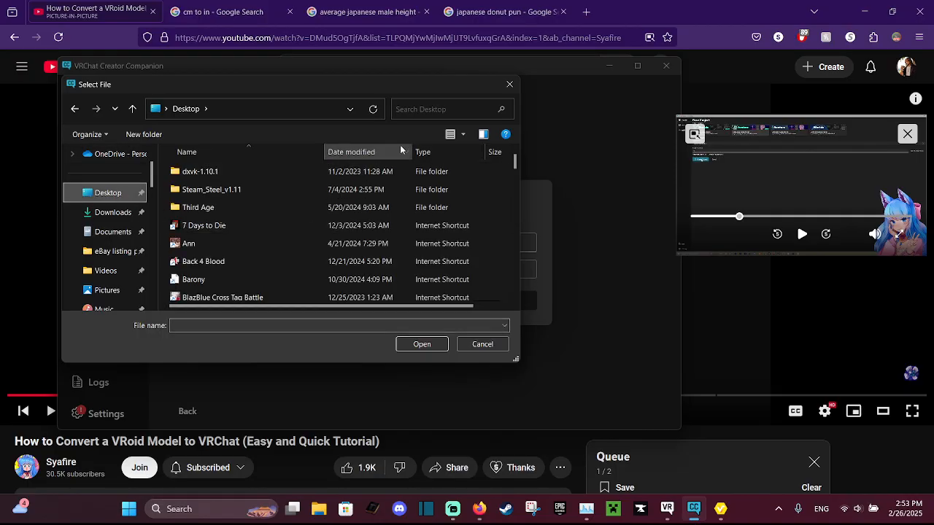
pyautogui.click(421, 109)
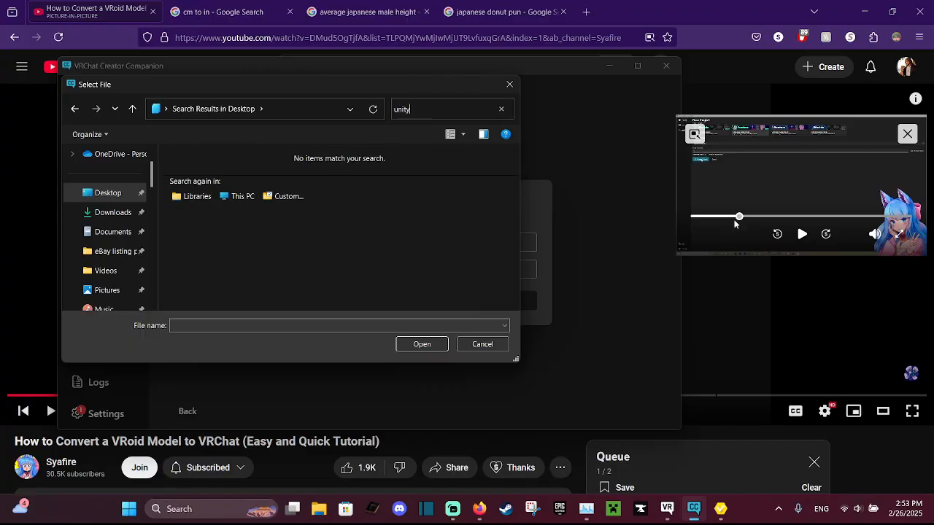
# Enlarge the Picture-in-Picture tutorial and watch the package management part up to 2:11
pyautogui.click(801, 234)
pyautogui.moveTo(679, 253); pyautogui.dragTo(553, 321)
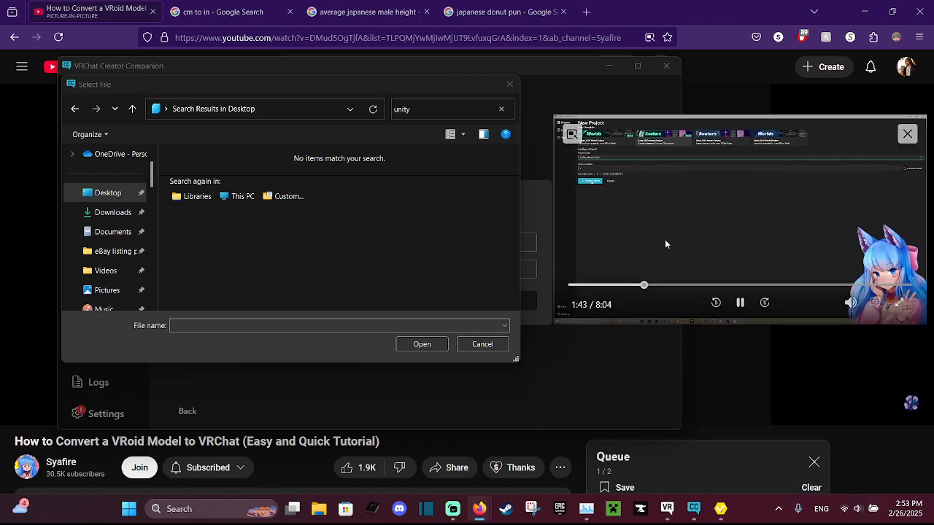
pyautogui.click(739, 305)
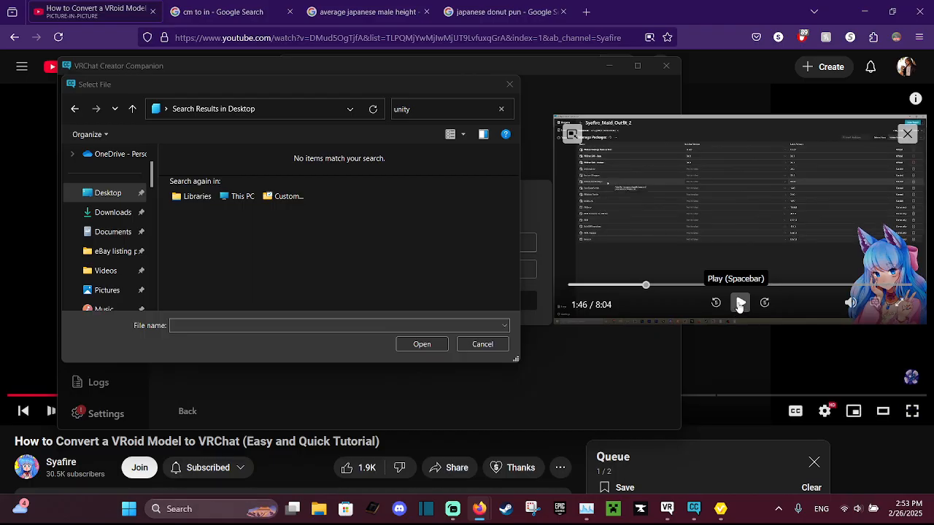
pyautogui.click(739, 305)
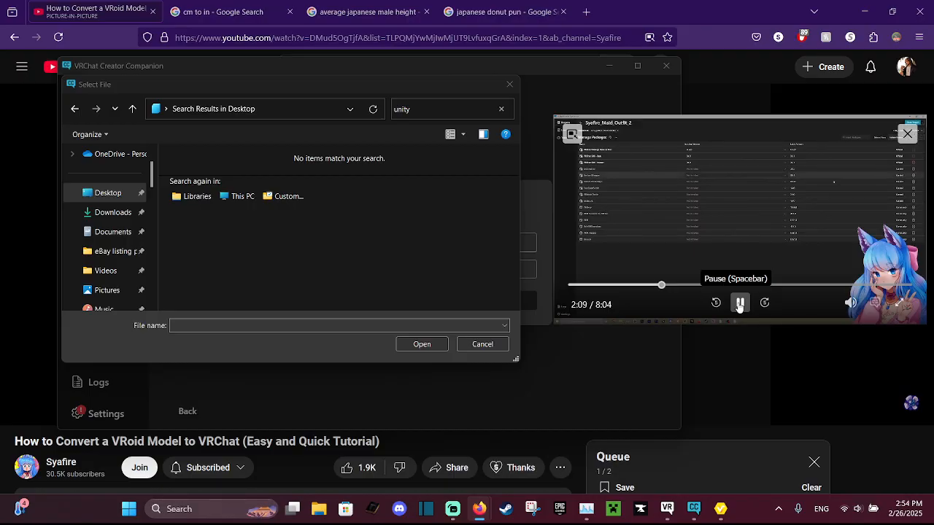
pyautogui.click(739, 305)
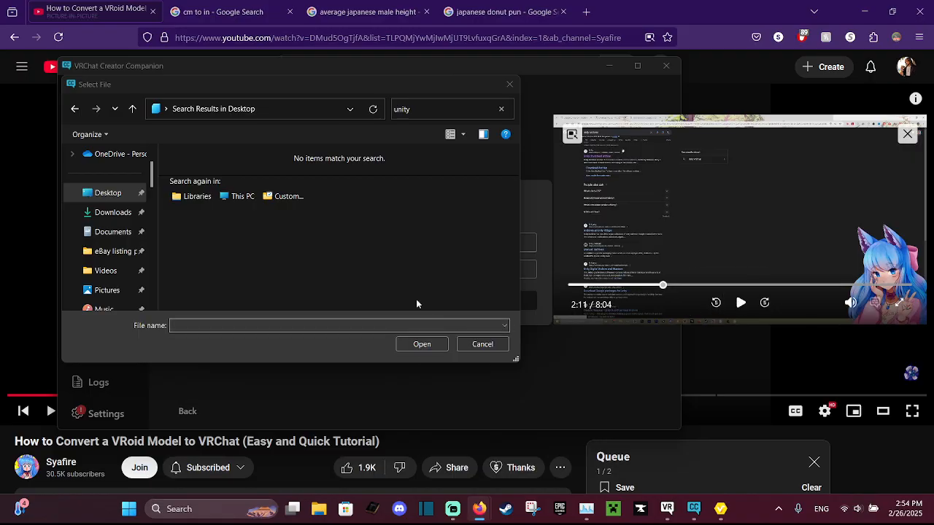
# Cancel adding an existing Unity Editor and open the Unity Hub installation instructions instead
pyautogui.click(502, 110)
pyautogui.click(484, 344)
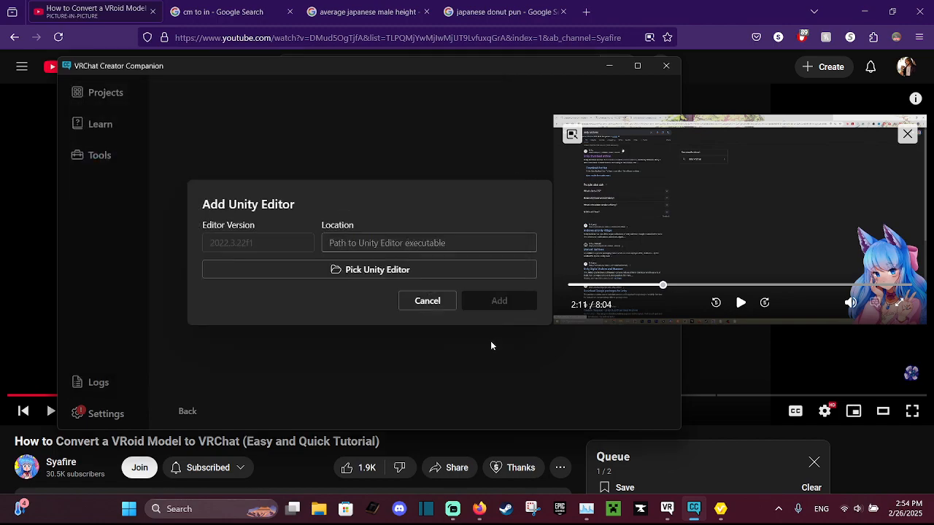
pyautogui.click(427, 300)
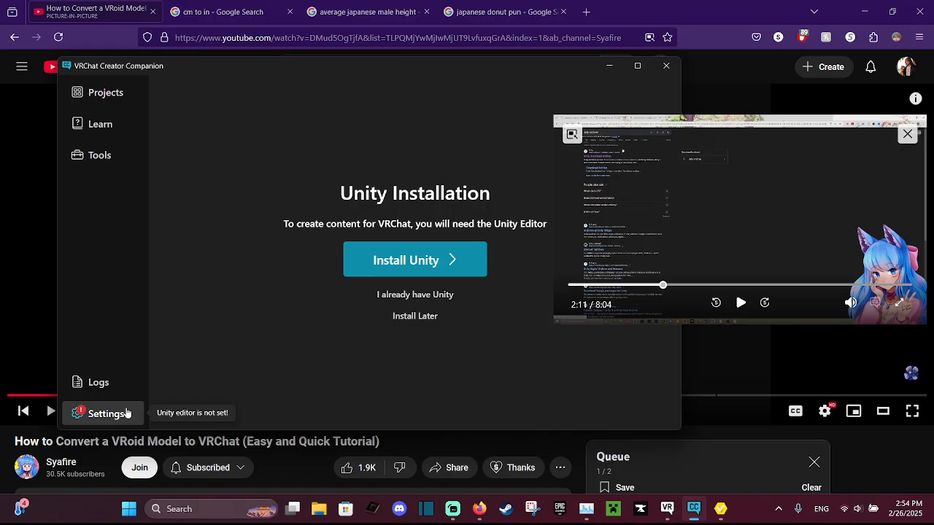
pyautogui.click(399, 256)
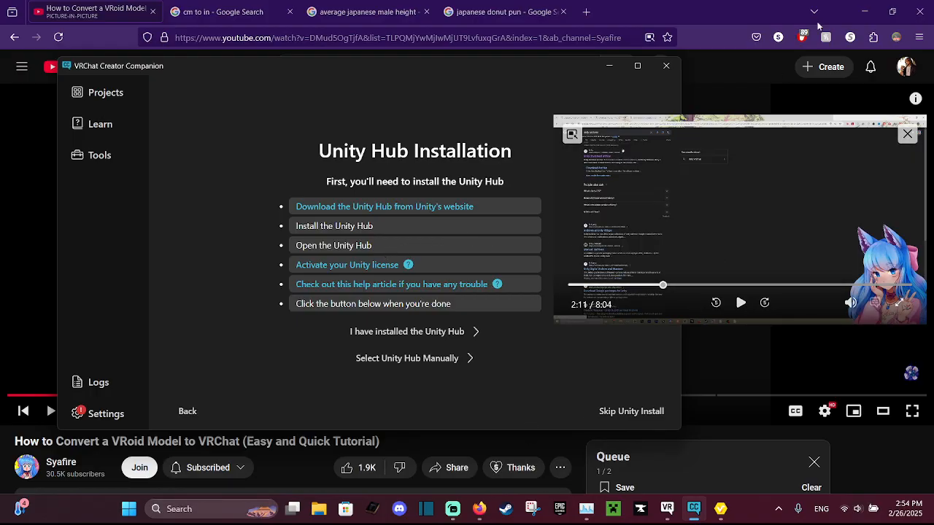
# Minimize the browser, VRoid Studio and VRChat, and shift the Picture-in-Picture window to check the Unity shortcuts on the desktop
pyautogui.click(874, 5)
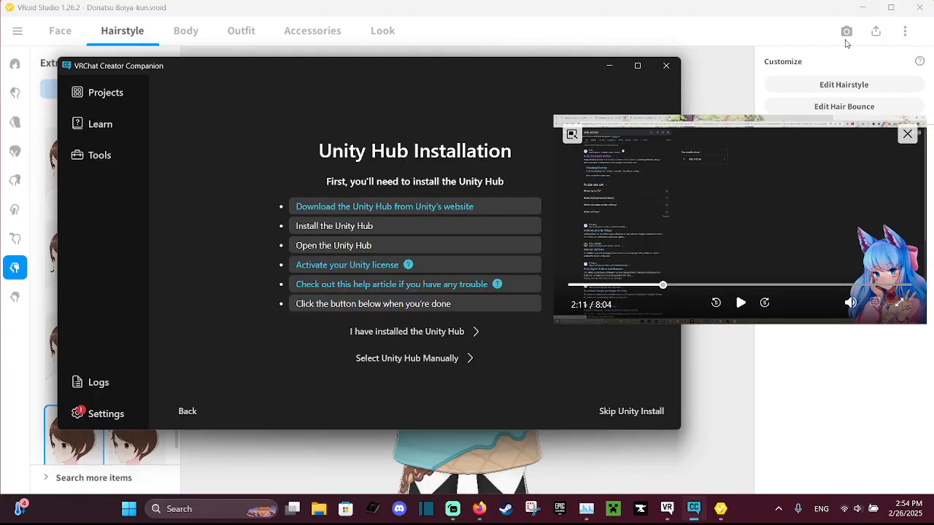
pyautogui.click(865, 7)
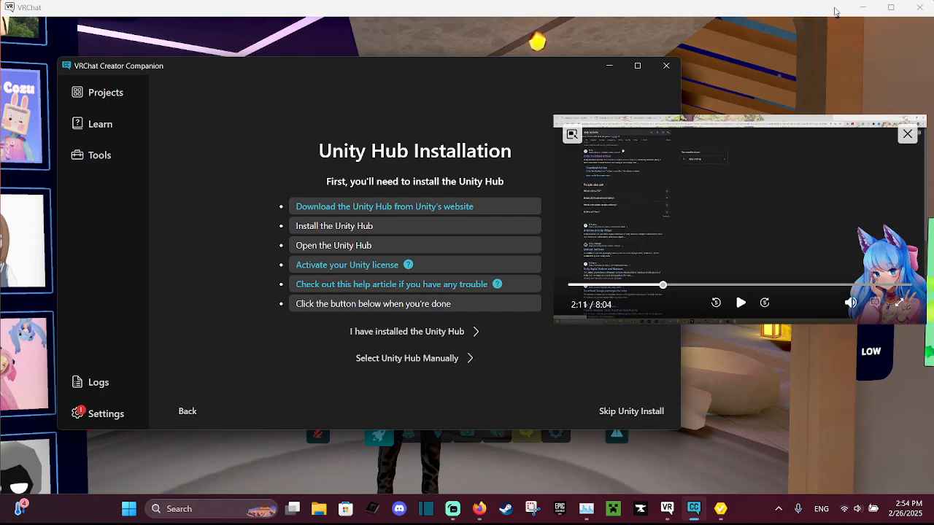
pyautogui.click(858, 11)
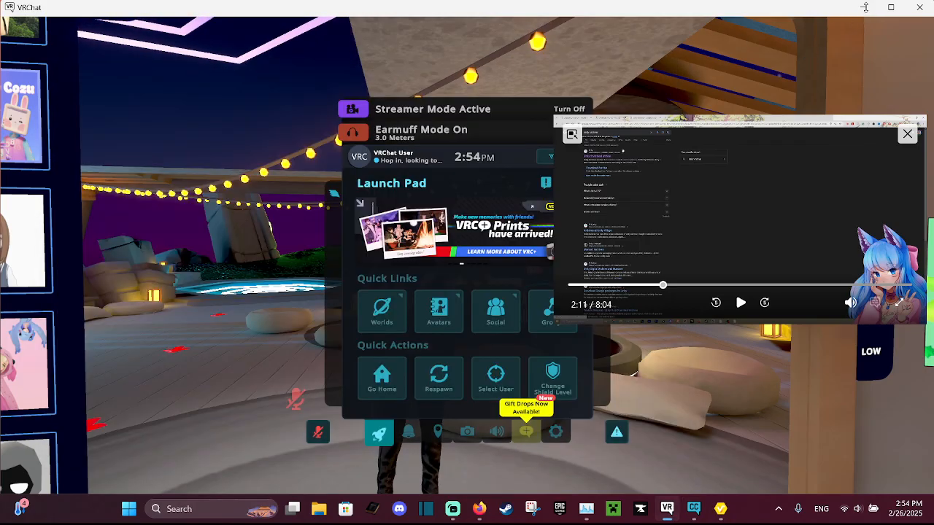
pyautogui.click(865, 7)
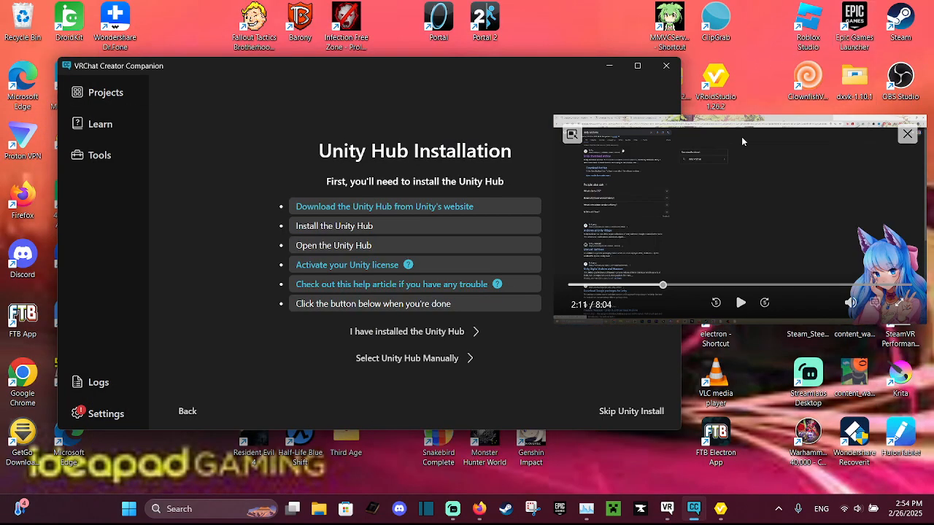
pyautogui.moveTo(743, 140); pyautogui.dragTo(511, 104)
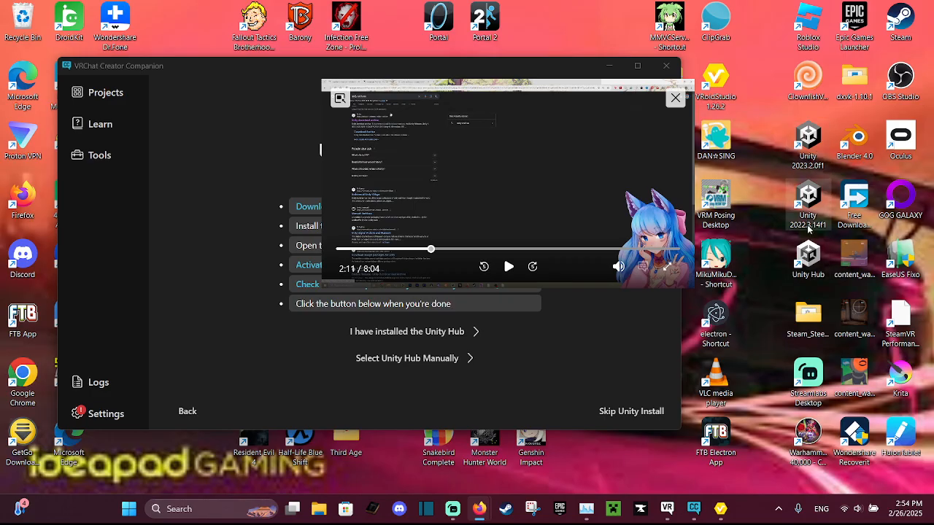
pyautogui.moveTo(520, 157); pyautogui.dragTo(755, 140)
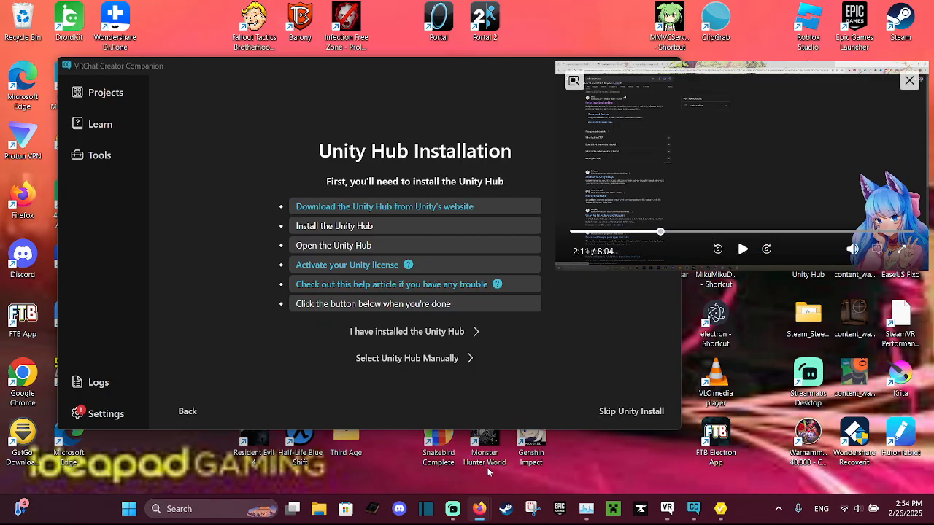
# Bring up VRoid Studio, replay the tutorial until about 2:08, and check the running processes in Task Manager
pyautogui.click(750, 251)
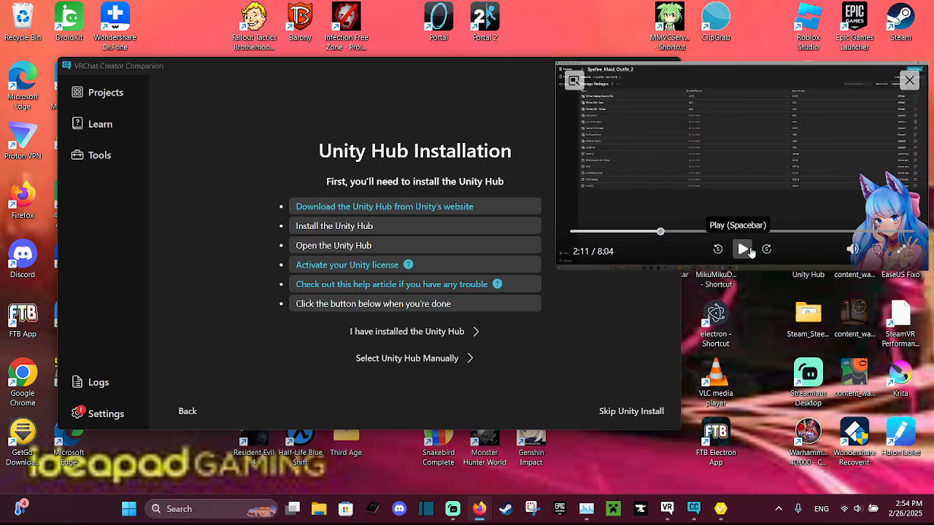
pyautogui.click(719, 508)
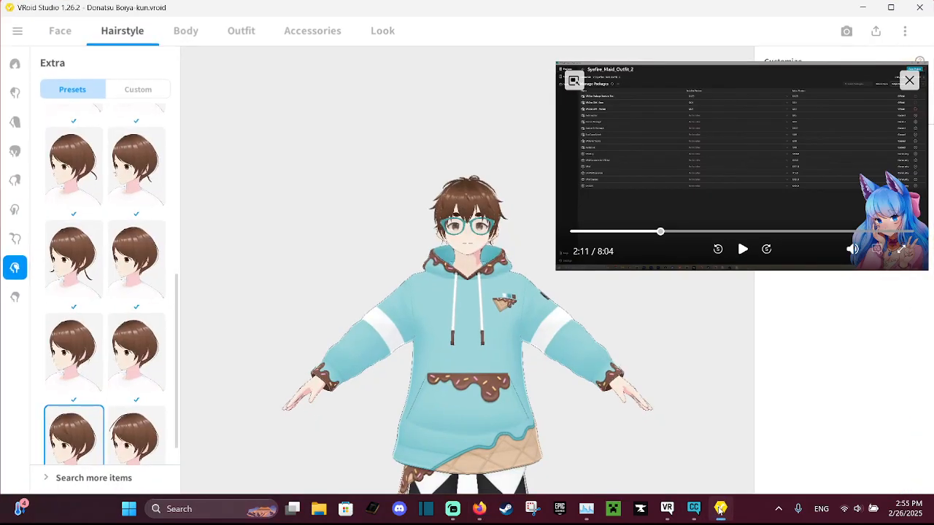
pyautogui.click(738, 251)
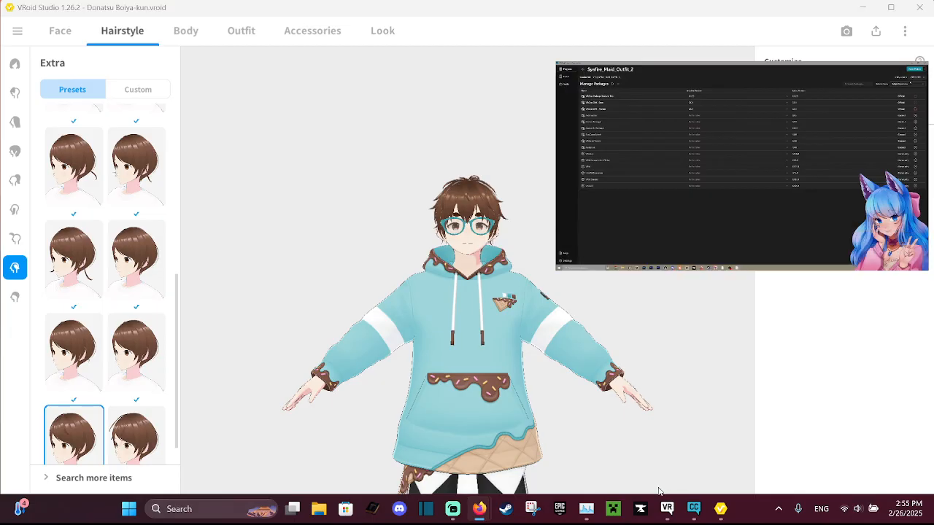
pyautogui.click(588, 510)
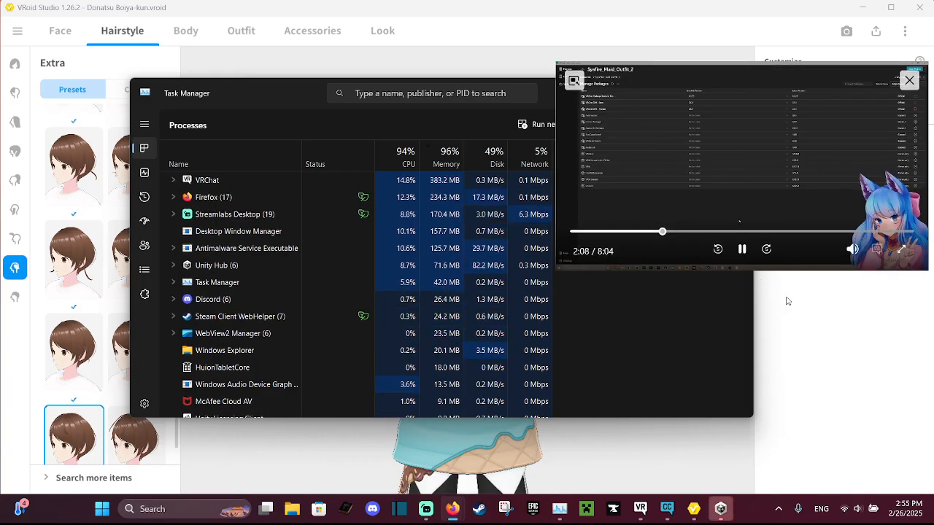
pyautogui.click(618, 335)
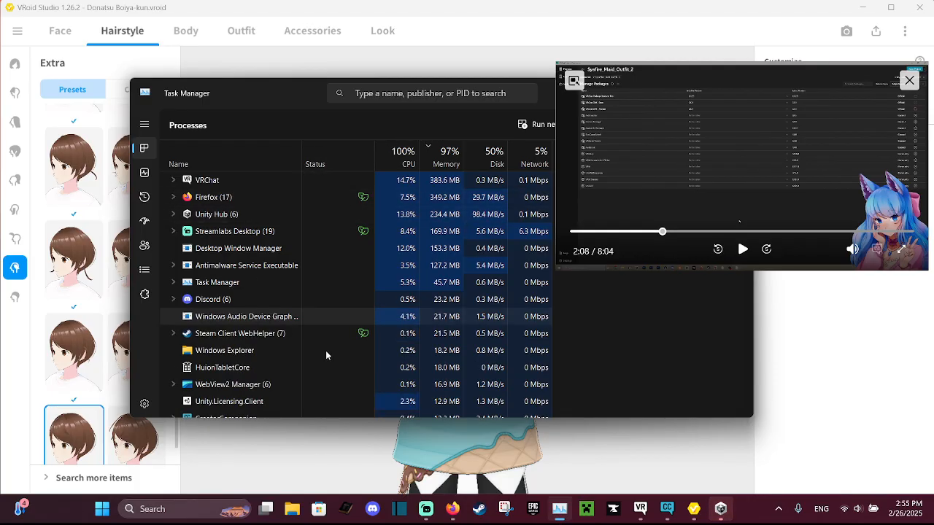
# Switch to VRChat and exit the application from its settings, confirming the exit
pyautogui.click(640, 509)
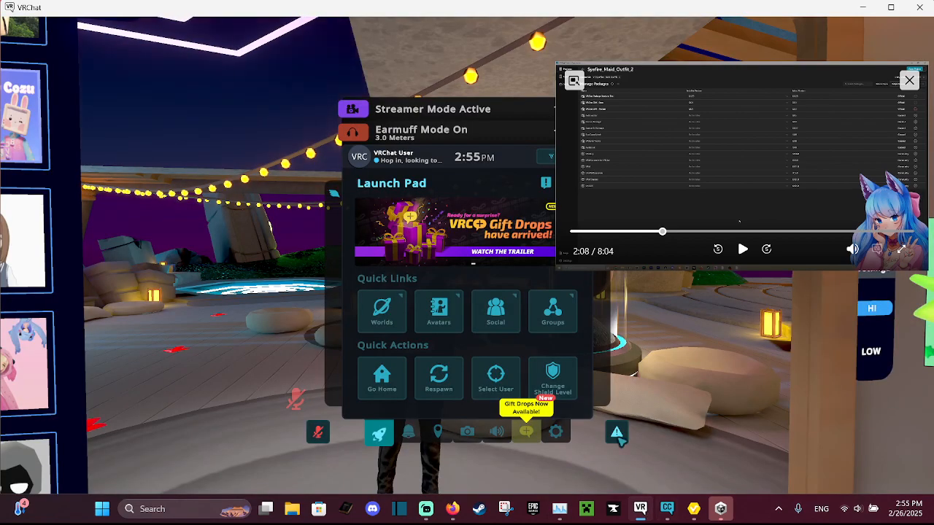
pyautogui.click(555, 431)
pyautogui.click(539, 183)
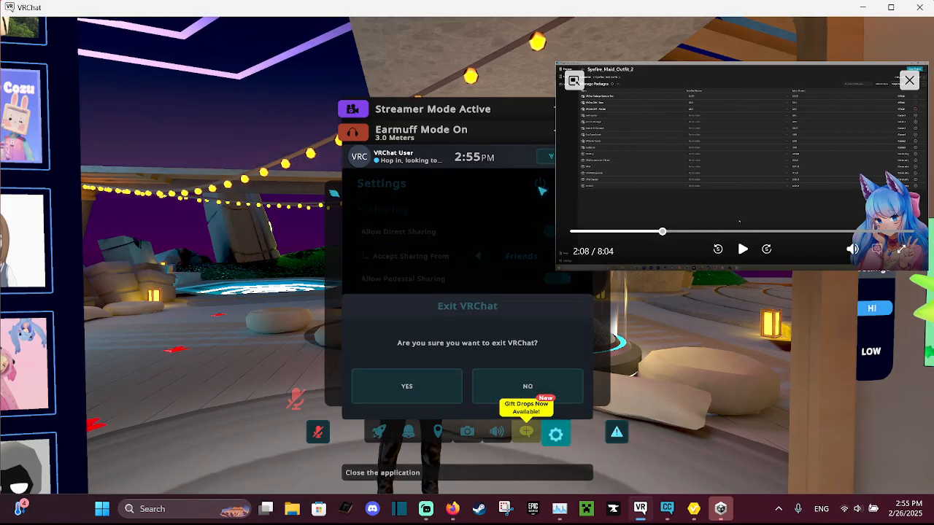
pyautogui.click(407, 384)
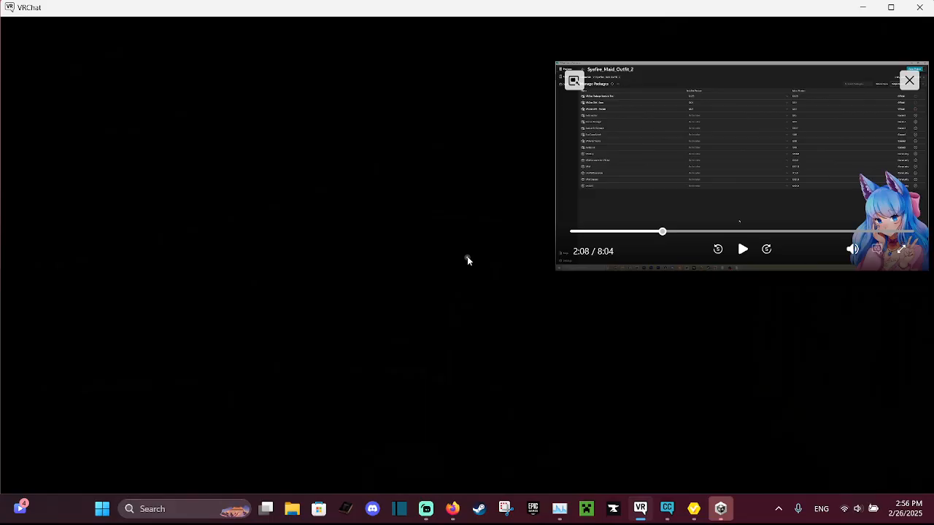
# Switch to Unity Hub and agree to the Unity Personal license terms, keeping the Picture-in-Picture video out of the way
pyautogui.click(720, 509)
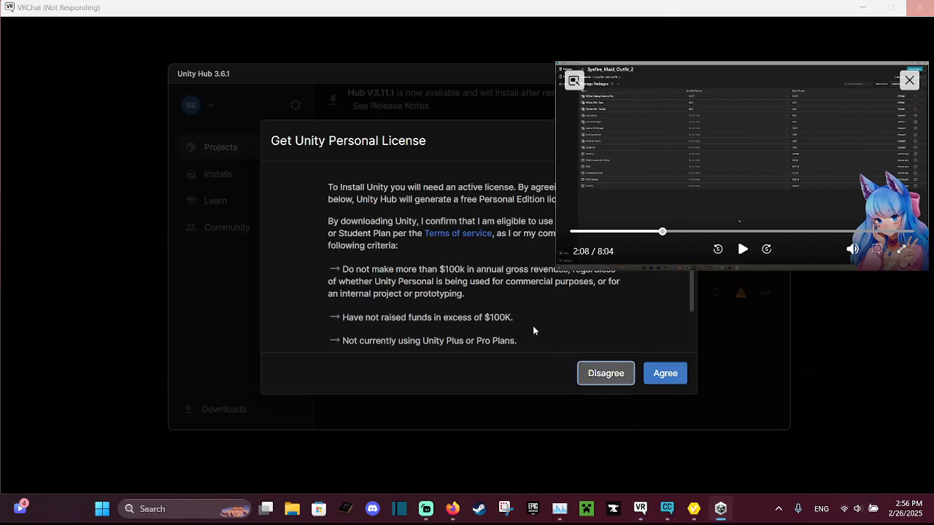
pyautogui.scroll(-2, 548, 256)
pyautogui.scroll(3, 549, 240)
pyautogui.moveTo(621, 161); pyautogui.dragTo(232, 364)
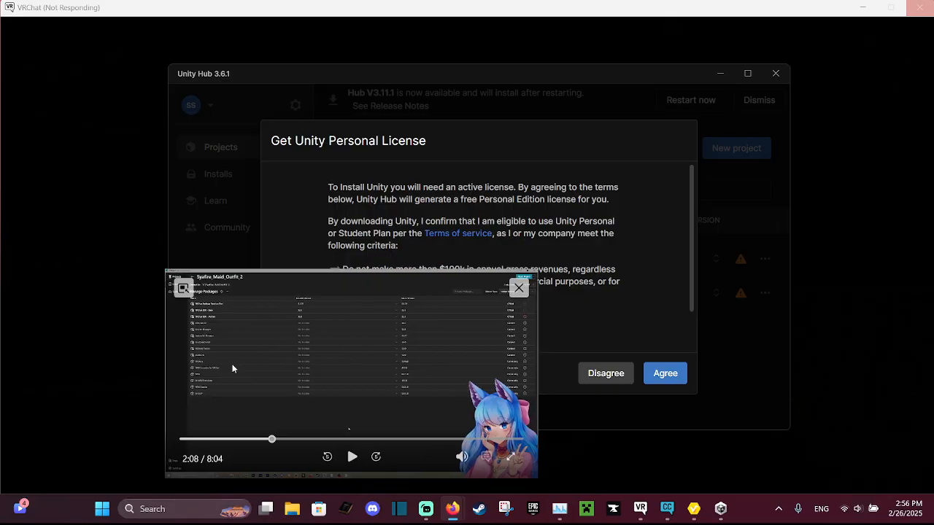
pyautogui.click(672, 378)
pyautogui.moveTo(420, 327); pyautogui.dragTo(755, 333)
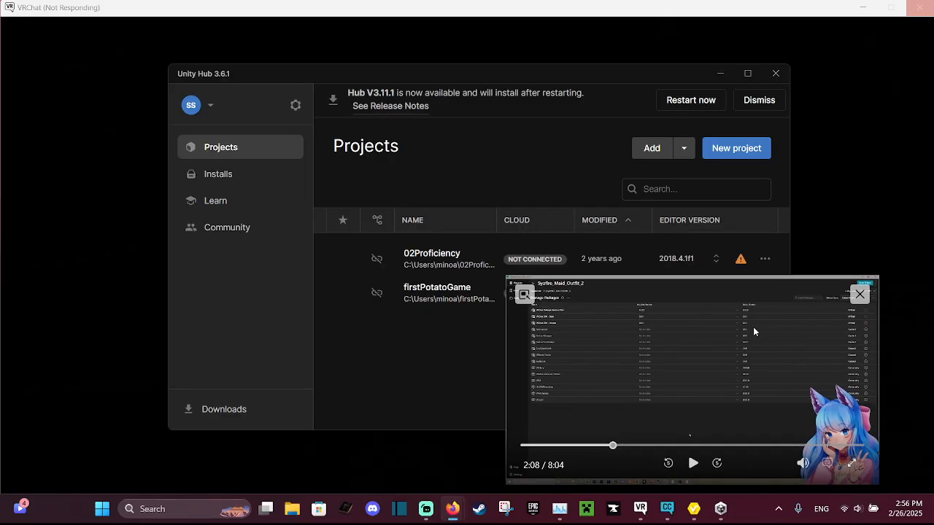
# Show the installed Unity editors in Unity Hub and play the tutorial up to 2:12
pyautogui.click(274, 176)
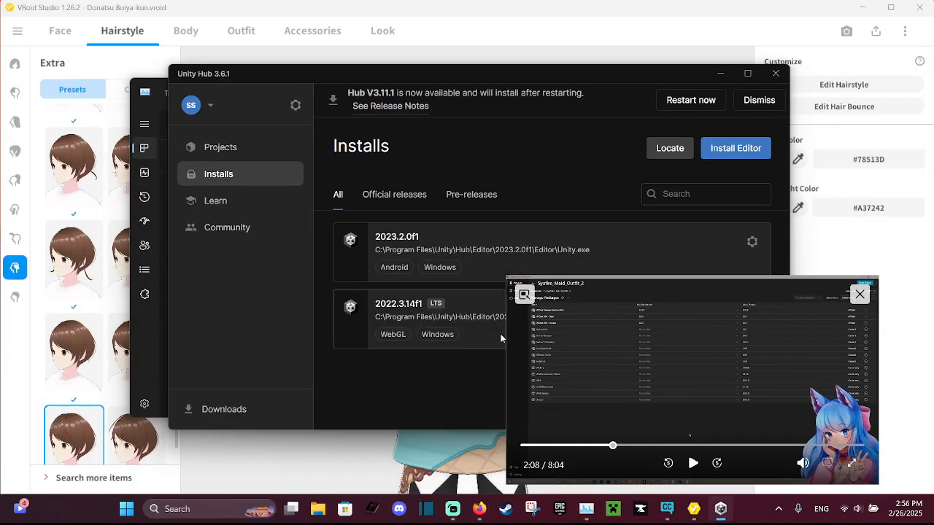
pyautogui.moveTo(586, 356); pyautogui.dragTo(645, 137)
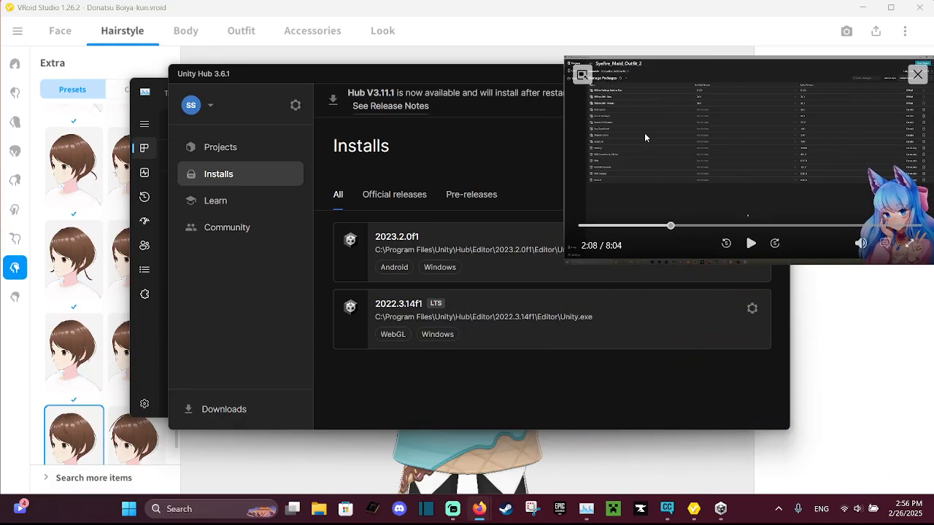
pyautogui.click(750, 246)
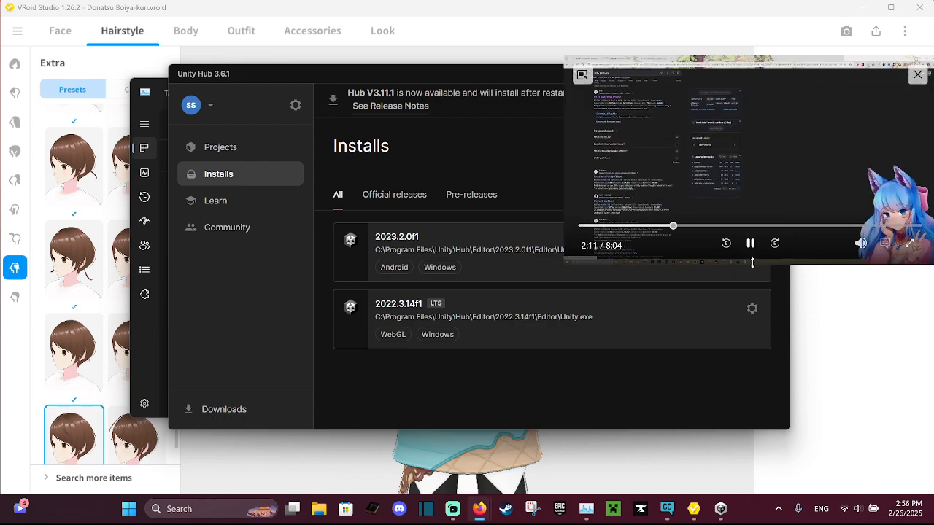
pyautogui.click(752, 247)
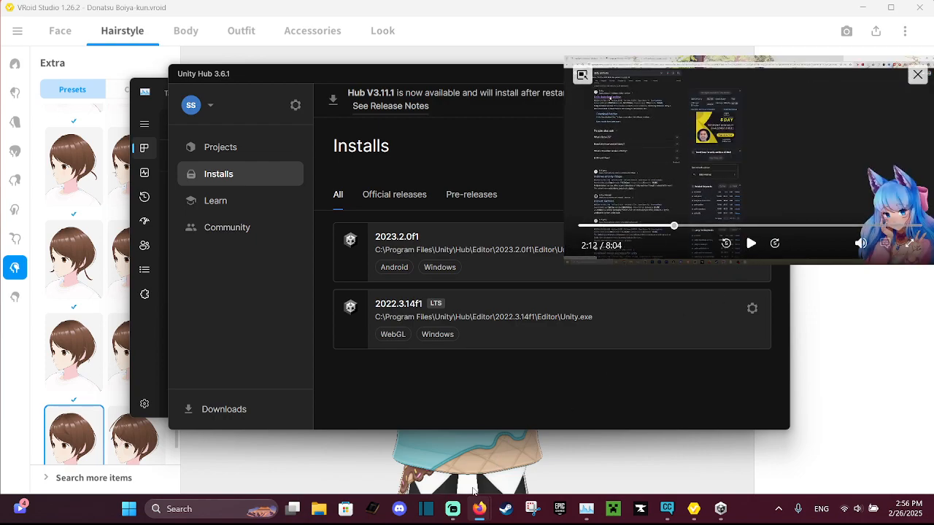
# Switch to Firefox, expand the tutorial's video description and open its Unity Archives link
pyautogui.moveTo(479, 509)
pyautogui.click(439, 454)
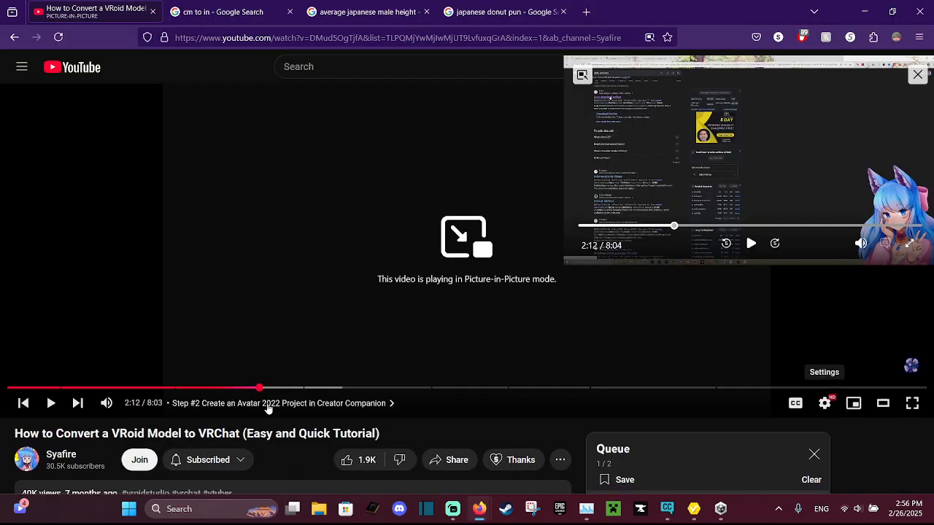
pyautogui.scroll(-1, 189, 393)
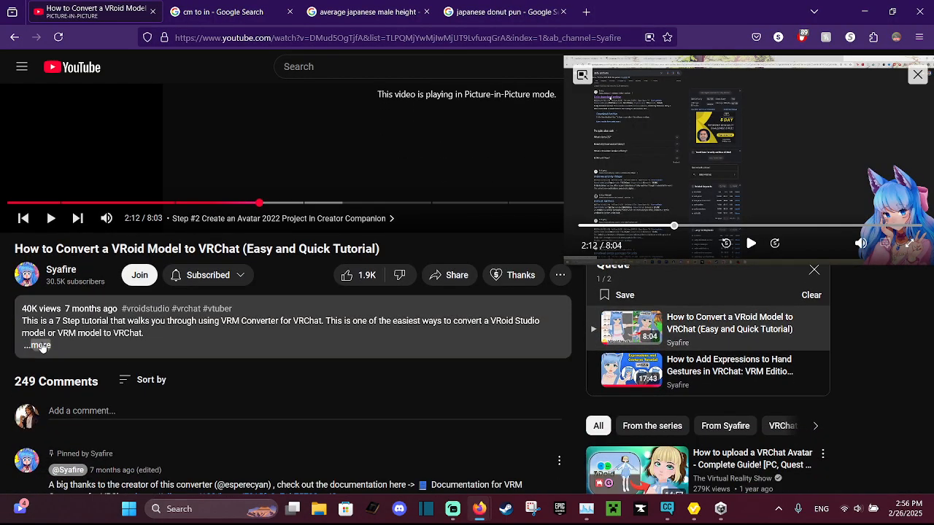
pyautogui.click(39, 345)
pyautogui.scroll(-2, 143, 345)
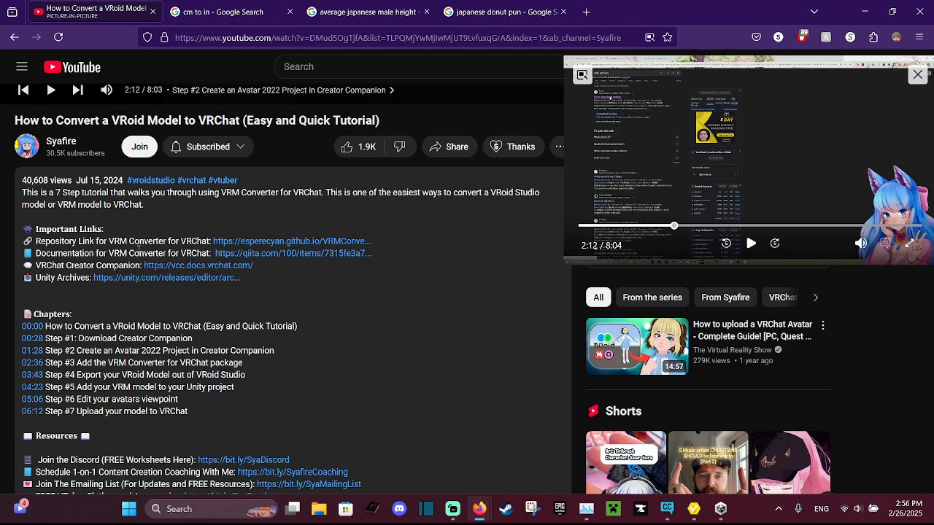
pyautogui.click(129, 278)
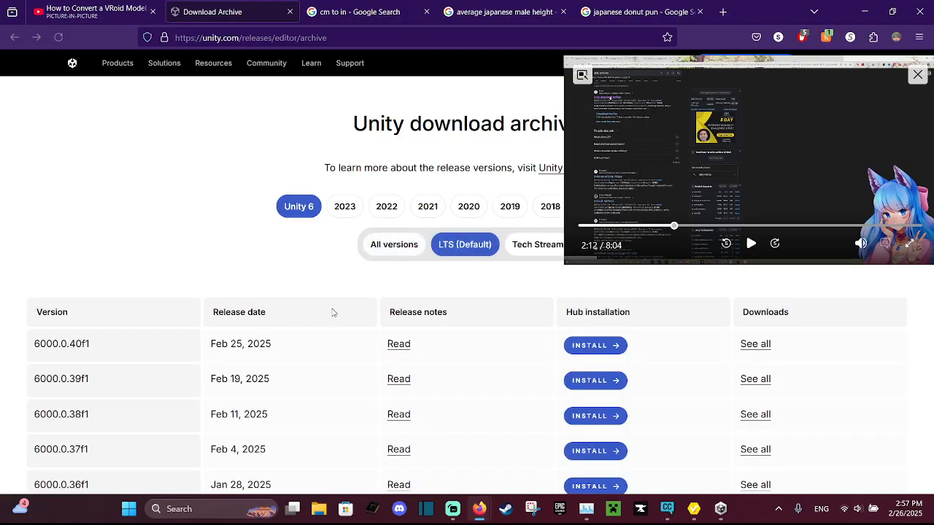
# Filter the Unity download archive to the 2022 releases
pyautogui.scroll(-6, 221, 317)
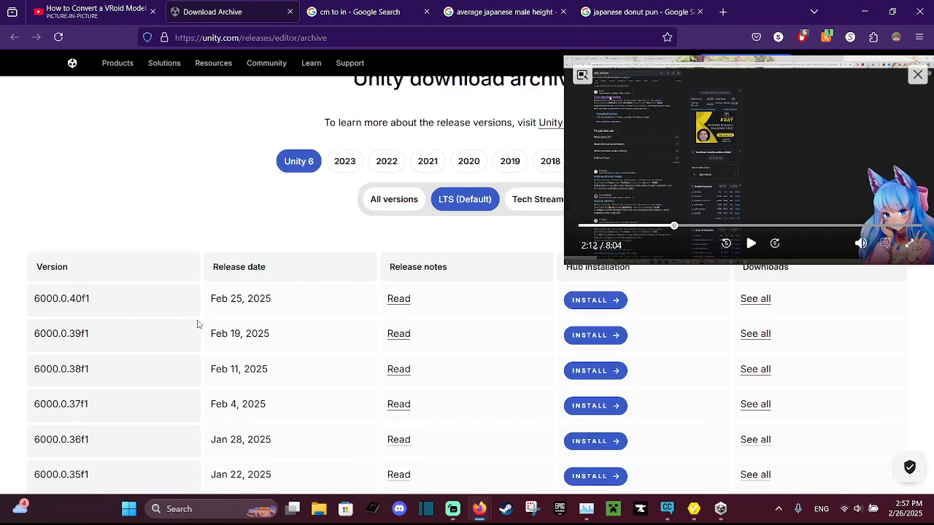
pyautogui.scroll(-3, 193, 320)
pyautogui.scroll(9, 192, 309)
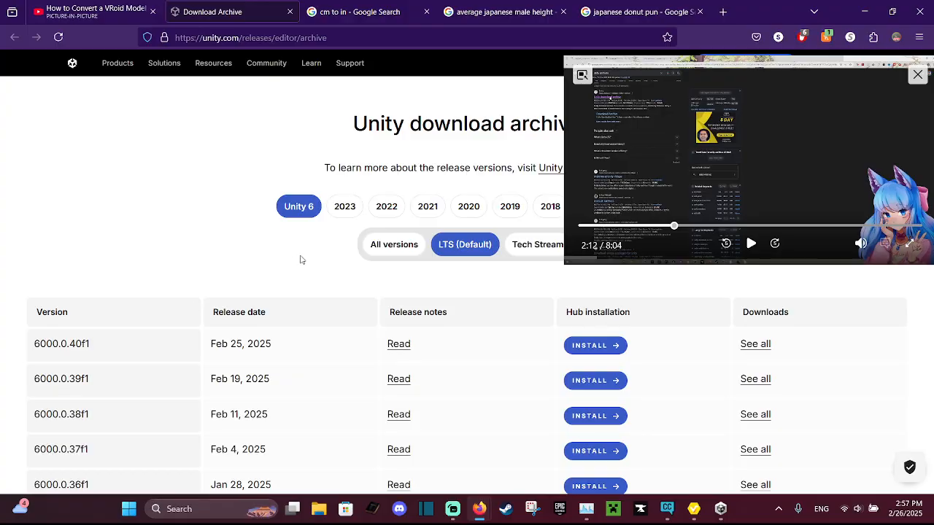
pyautogui.click(386, 207)
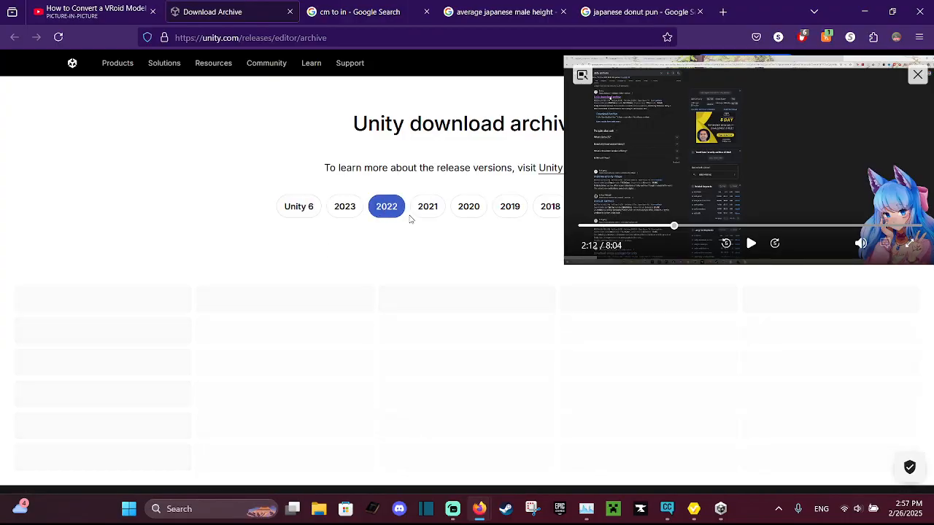
pyautogui.scroll(-3, 252, 256)
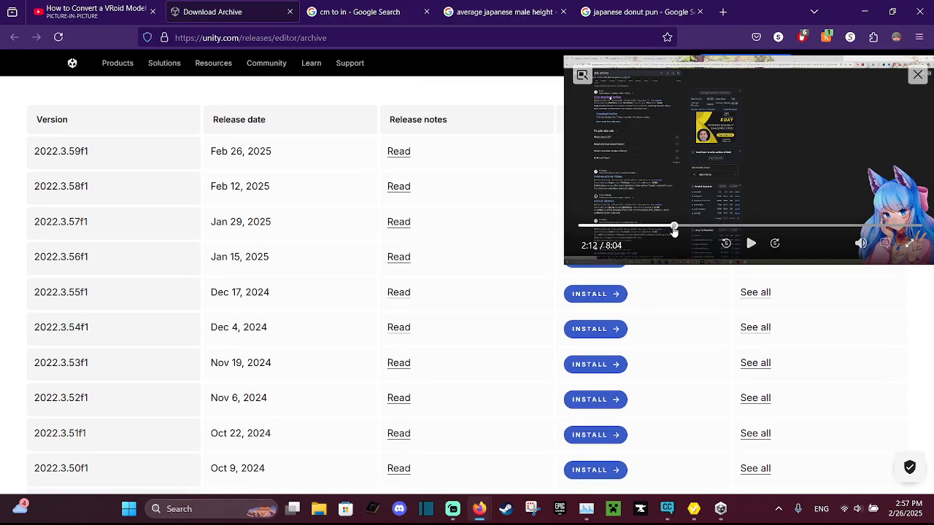
# Replay the tutorial from 2:08 to 2:12 and locate version 2022.3.22f1 in the archive list
pyautogui.moveTo(672, 227); pyautogui.dragTo(670, 227)
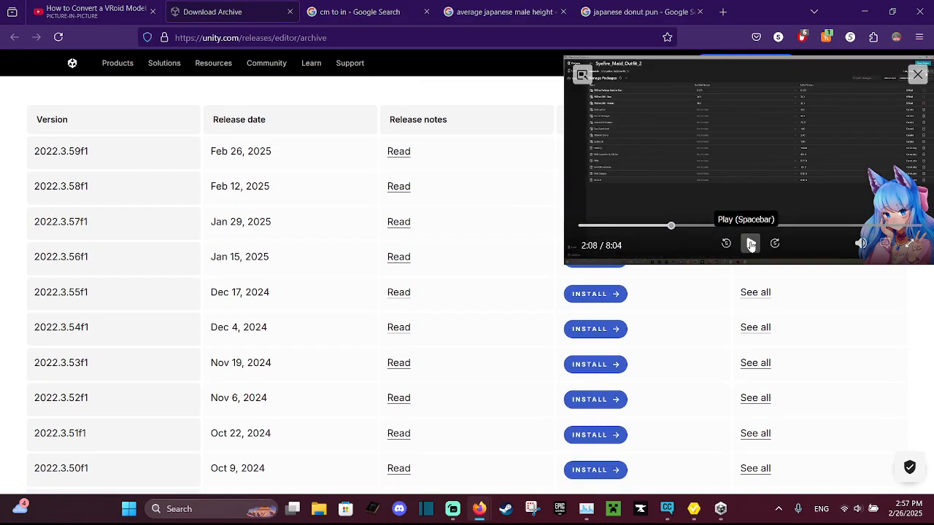
pyautogui.click(751, 242)
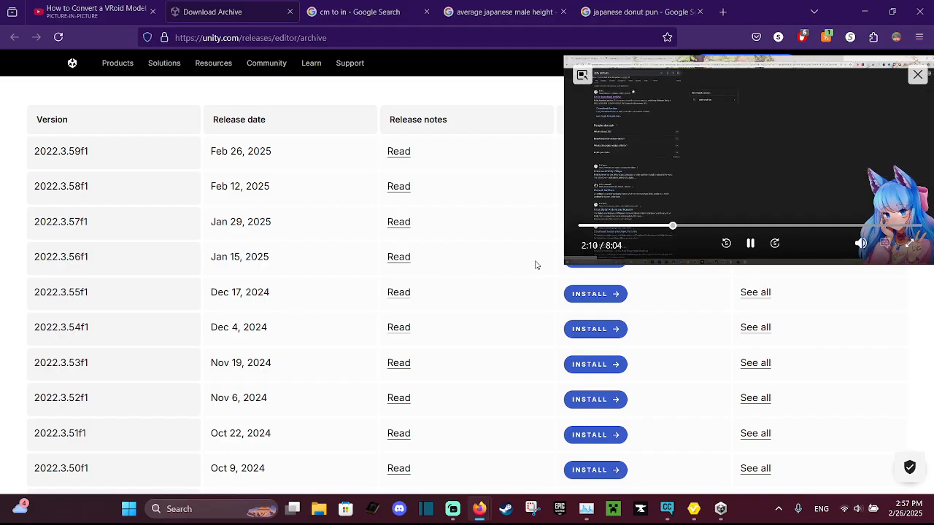
pyautogui.click(750, 243)
pyautogui.scroll(-3, 219, 295)
pyautogui.scroll(-5, 219, 295)
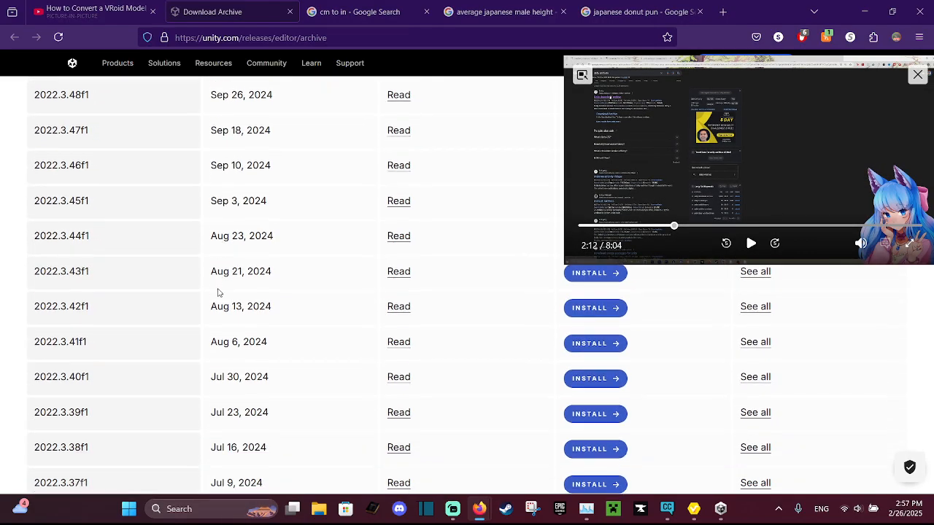
pyautogui.scroll(-8, 218, 292)
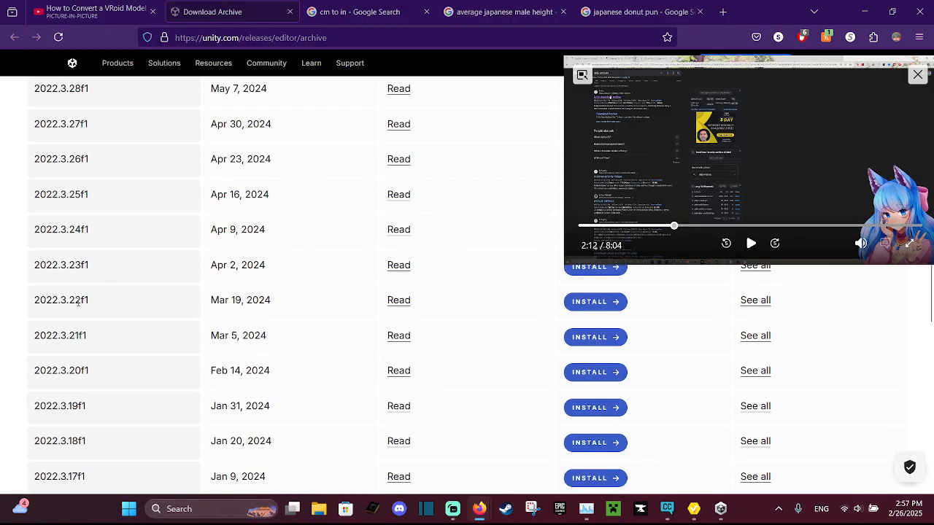
pyautogui.moveTo(210, 299); pyautogui.dragTo(292, 309)
pyautogui.click(292, 308)
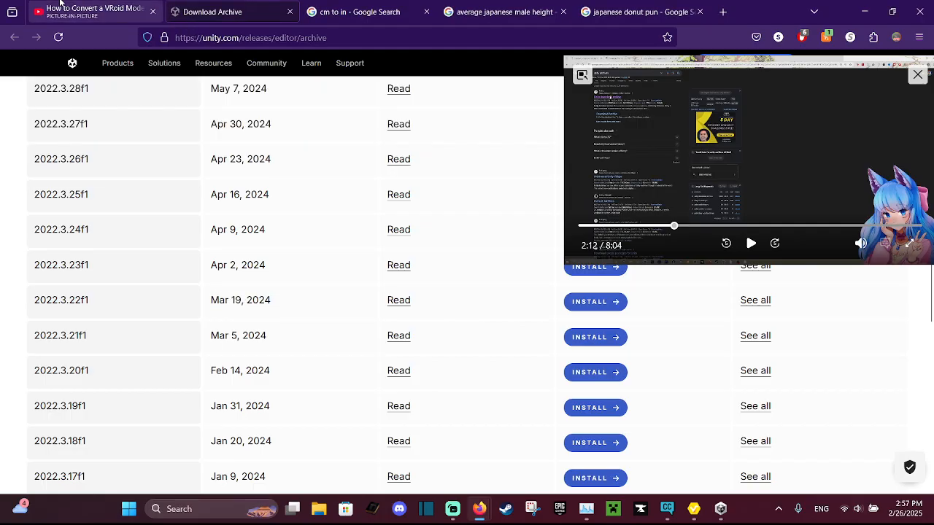
# Check the publication date in the tutorial's description, return to the Unity archive and replay the tutorial up to 2:12
pyautogui.click(96, 12)
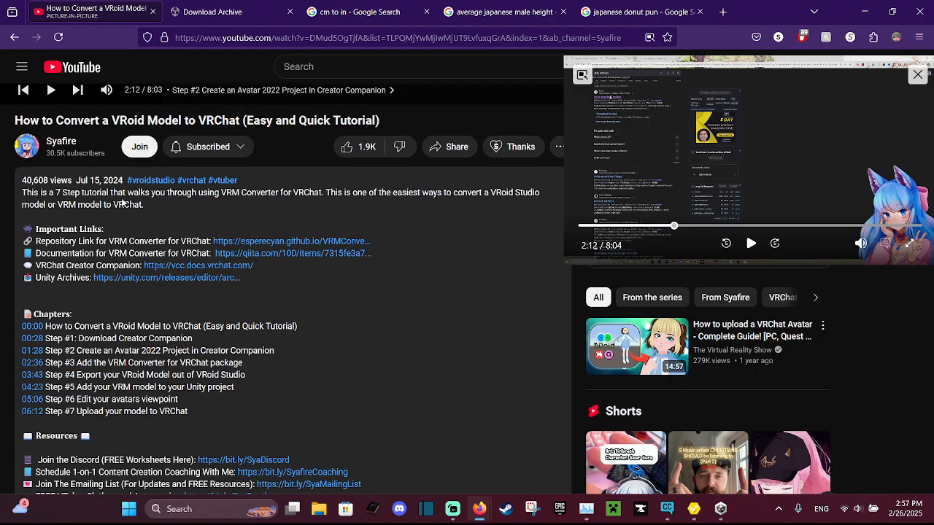
pyautogui.click(211, 13)
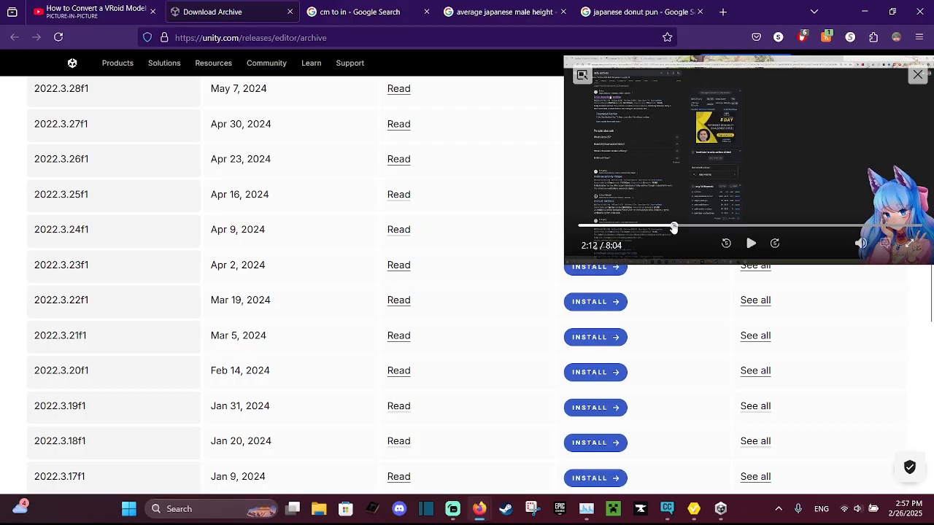
pyautogui.click(751, 245)
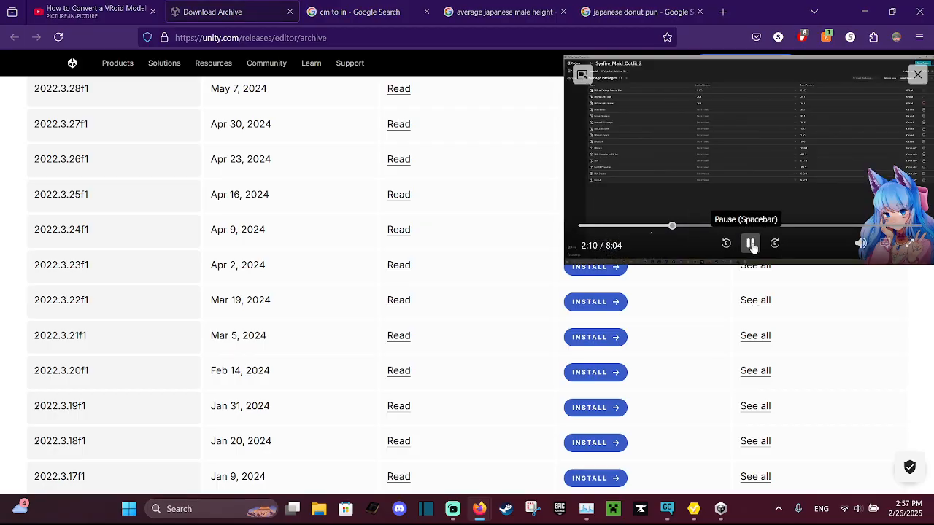
pyautogui.click(664, 227)
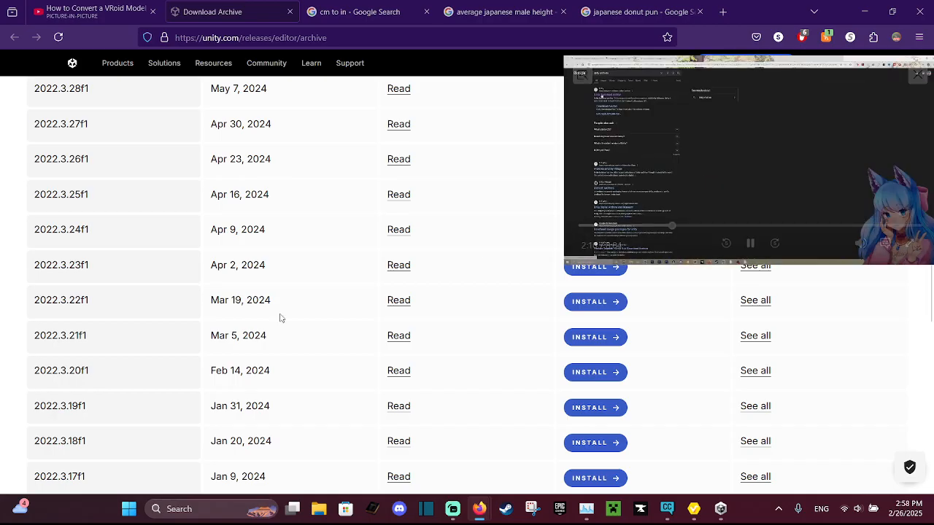
pyautogui.click(750, 244)
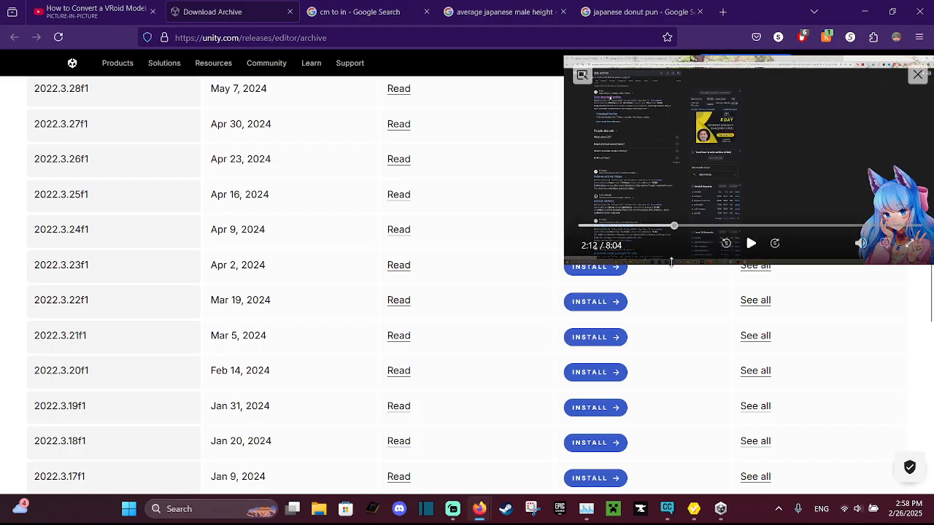
# Start the Hub installation of Unity 2022.3.22f1 and allow the site to open the link in Unity Hub
pyautogui.click(595, 303)
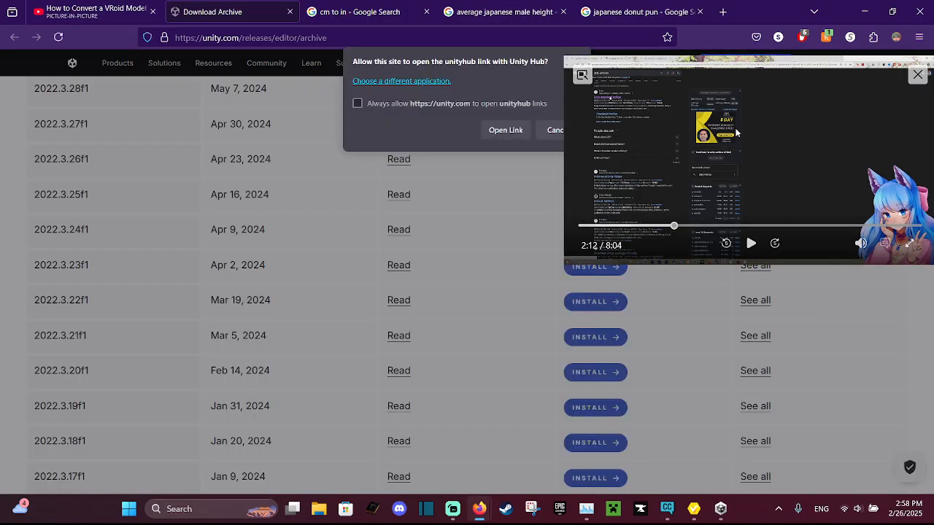
pyautogui.moveTo(737, 133); pyautogui.dragTo(725, 261)
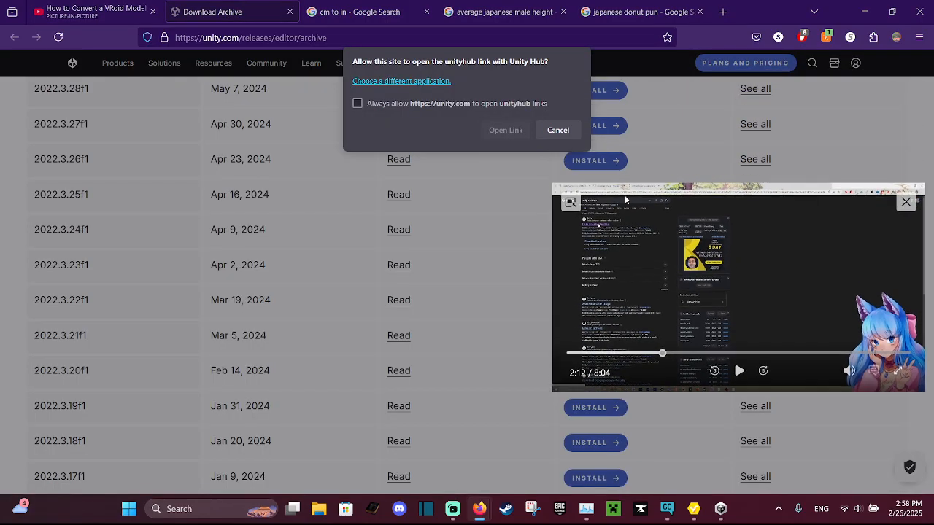
pyautogui.click(500, 131)
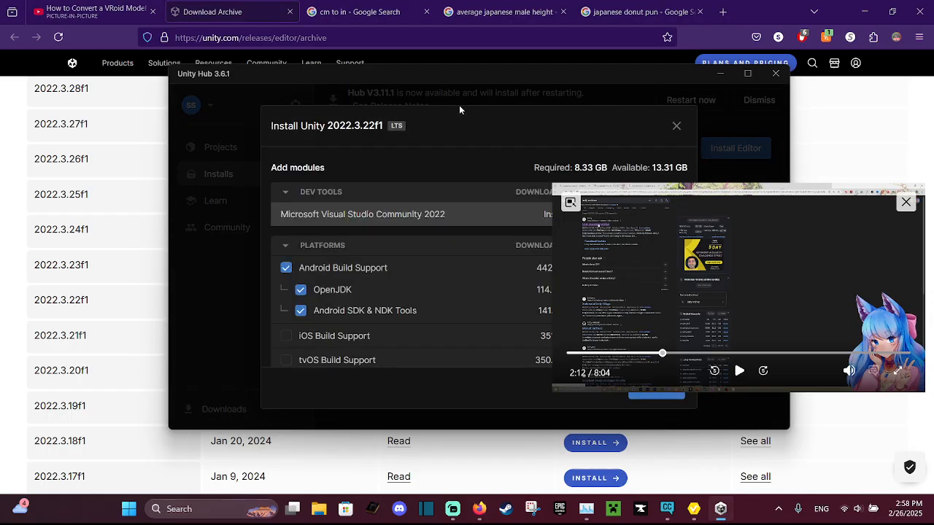
# Move the tutorial video below the install dialog and examine the modules offered for Unity 2022.3.22f1
pyautogui.moveTo(658, 245); pyautogui.dragTo(385, 474)
pyautogui.scroll(-2, 511, 336)
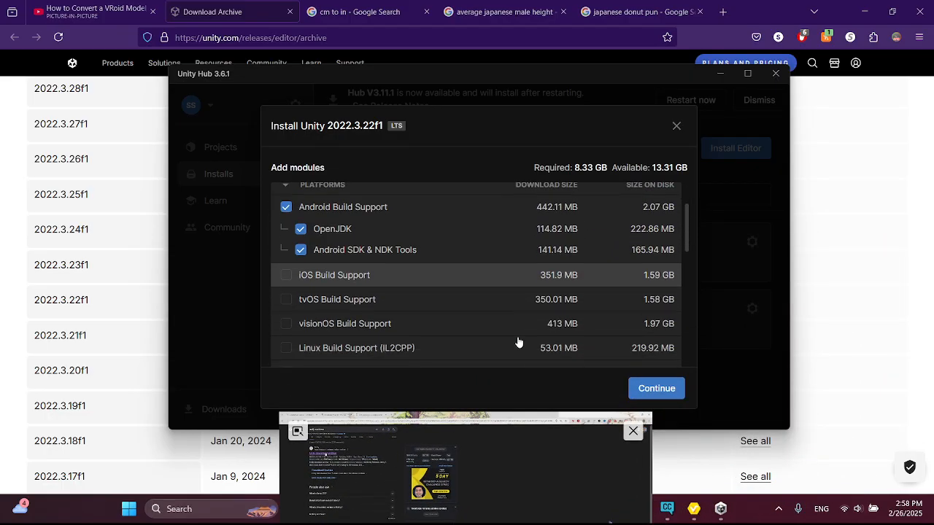
pyautogui.scroll(2, 518, 342)
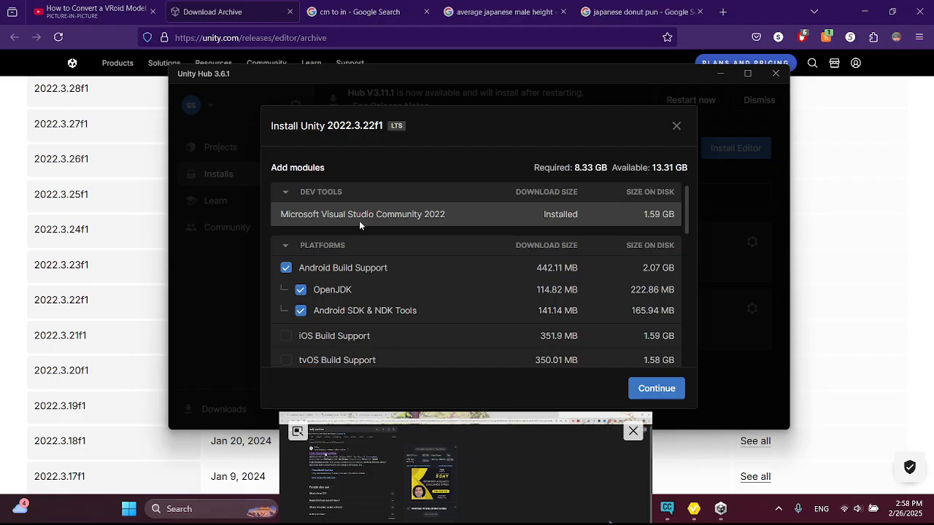
pyautogui.scroll(-10, 450, 213)
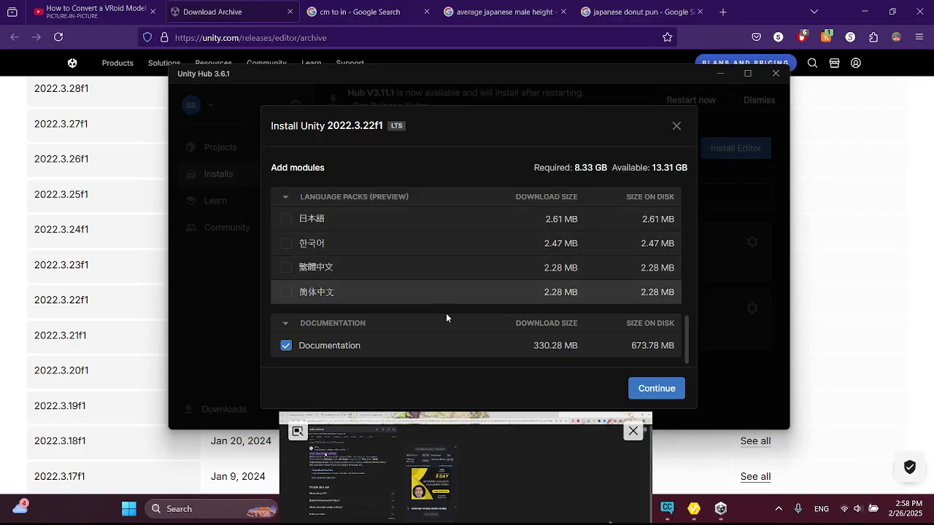
pyautogui.scroll(2, 634, 353)
pyautogui.scroll(8, 627, 252)
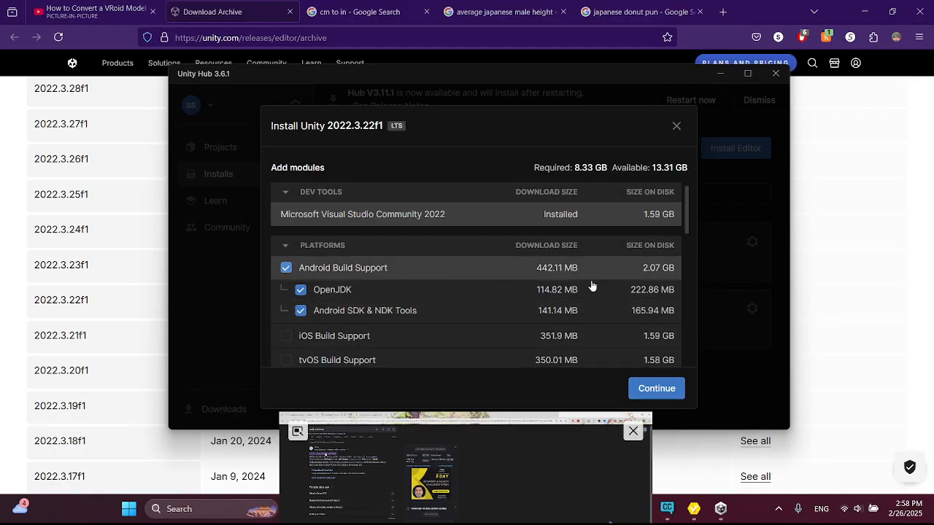
# Keep the selected modules, agree to the Android SDK and NDK license terms, and start installing Unity 2022.3.22f1
pyautogui.click(656, 388)
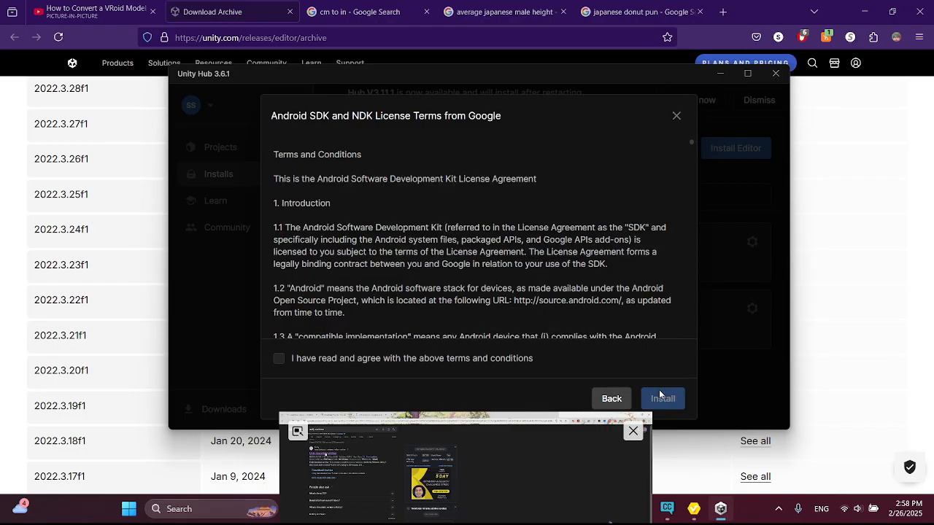
pyautogui.scroll(-3, 580, 316)
pyautogui.scroll(-2, 428, 295)
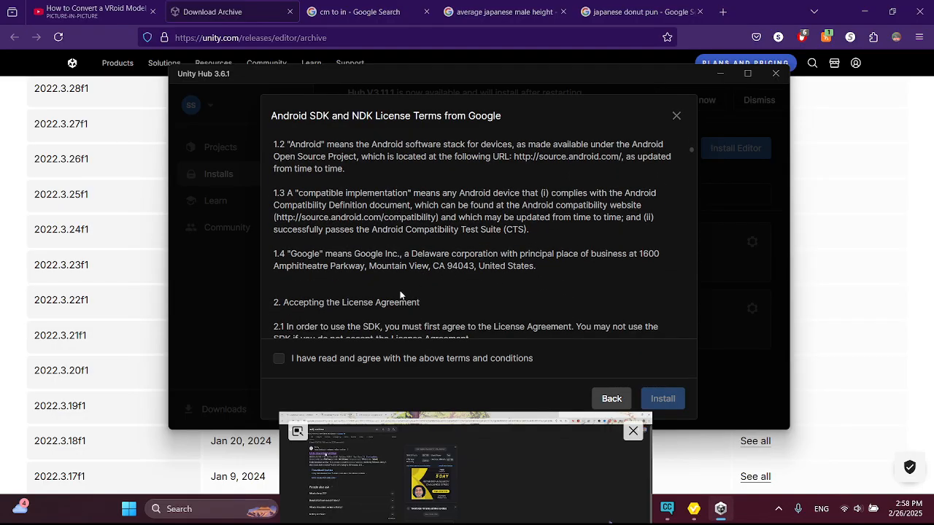
pyautogui.click(278, 358)
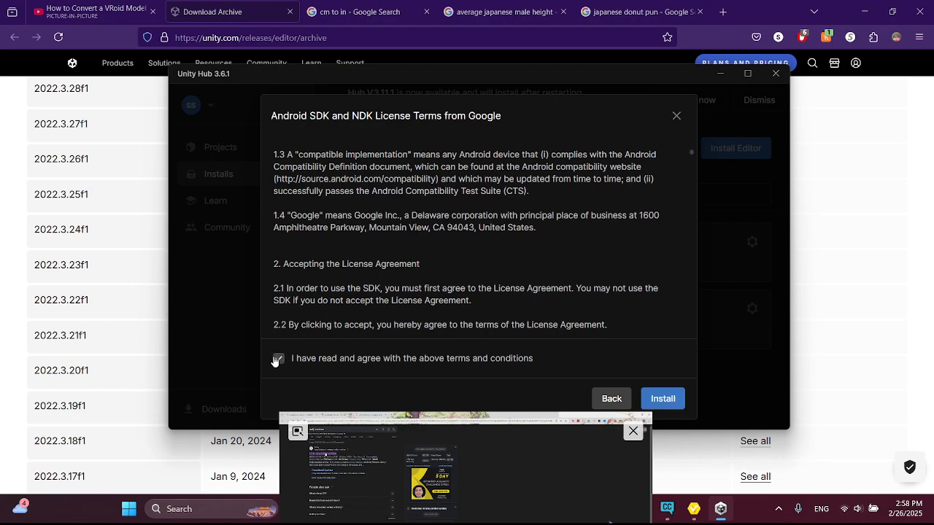
pyautogui.click(666, 399)
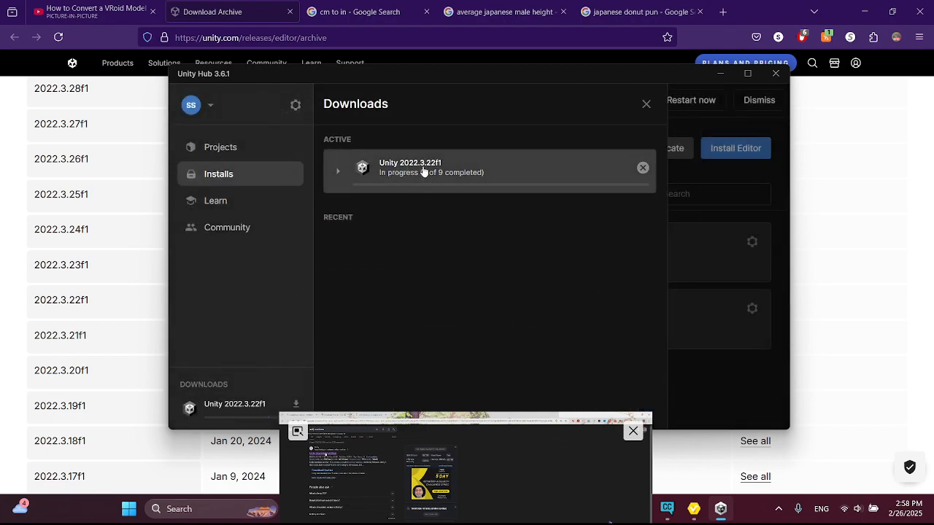
# Expand the component list of the Unity 2022.3.22f1 download, and move and shrink the tutorial video so it clears the list
pyautogui.moveTo(468, 439); pyautogui.dragTo(739, 266)
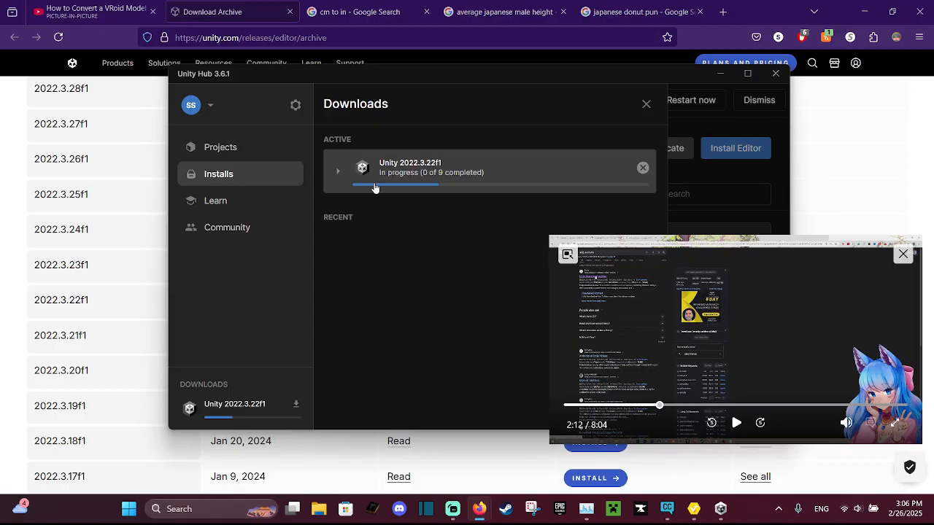
pyautogui.click(338, 171)
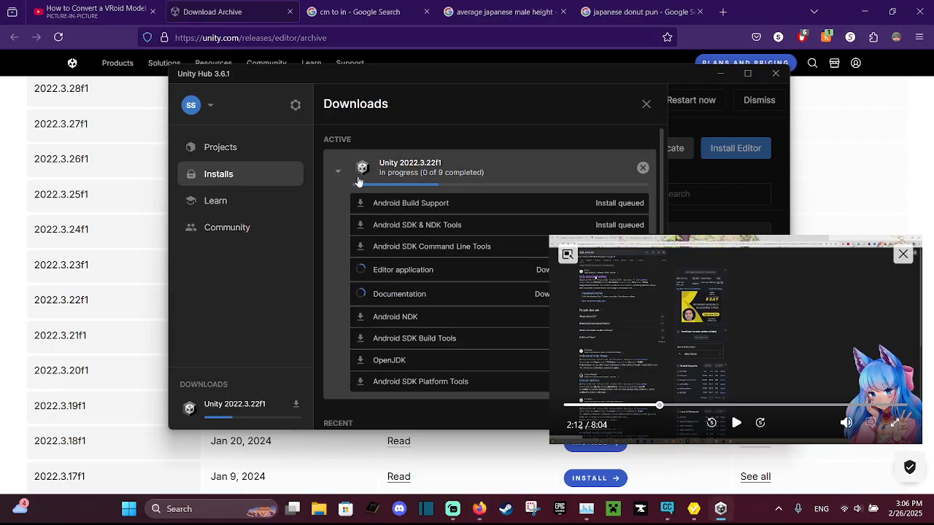
pyautogui.scroll(-1, 485, 244)
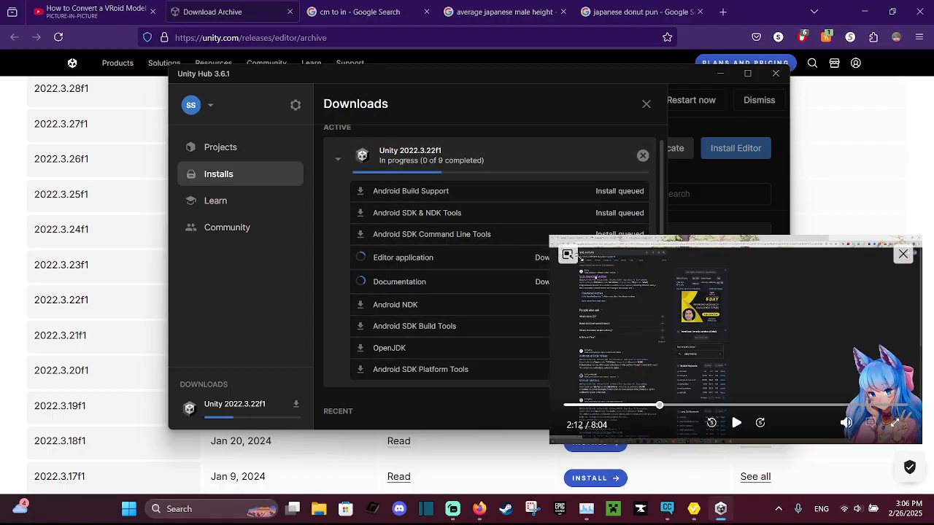
pyautogui.moveTo(552, 238); pyautogui.dragTo(752, 346)
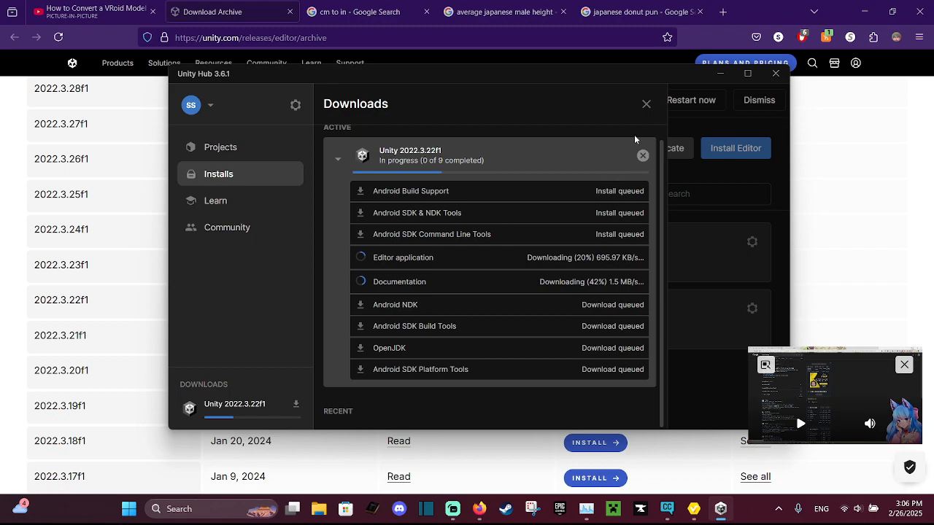
pyautogui.scroll(1, 394, 229)
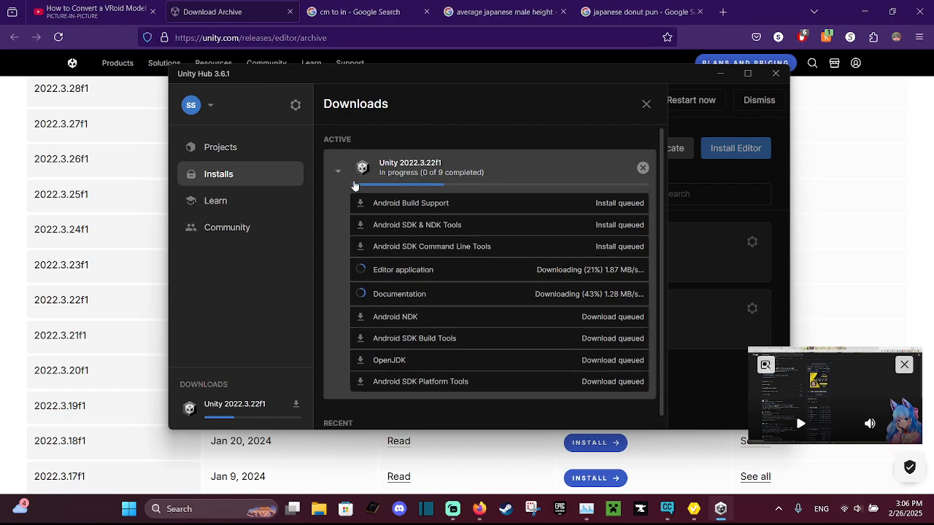
pyautogui.scroll(-1, 430, 219)
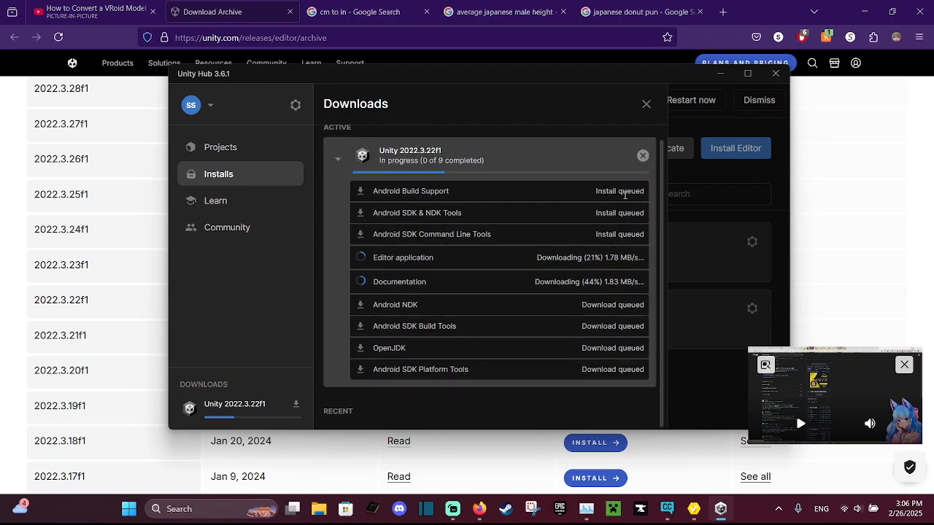
# Collapse and re-expand the Unity 2022.3.22f1 download details and examine the progress of each component
pyautogui.click(338, 160)
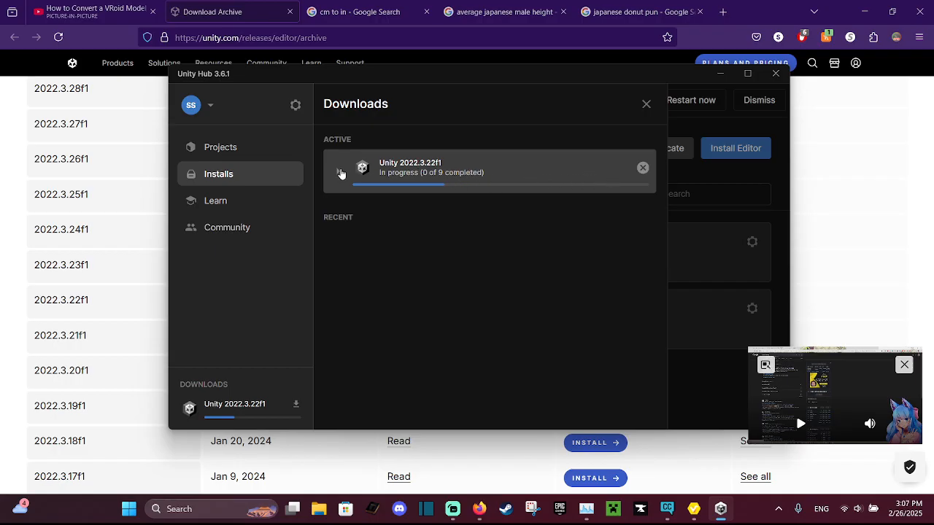
pyautogui.click(338, 171)
pyautogui.scroll(-1, 478, 287)
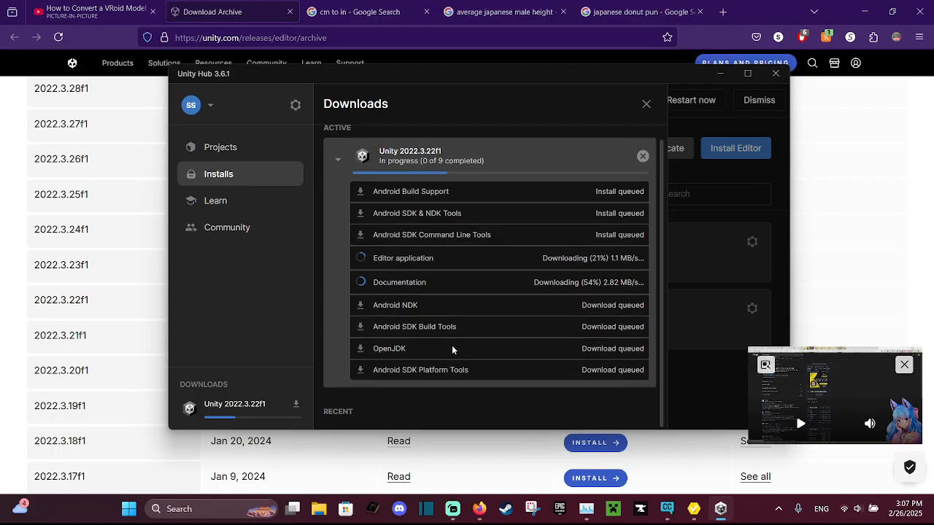
pyautogui.scroll(1, 452, 349)
pyautogui.scroll(-1, 448, 337)
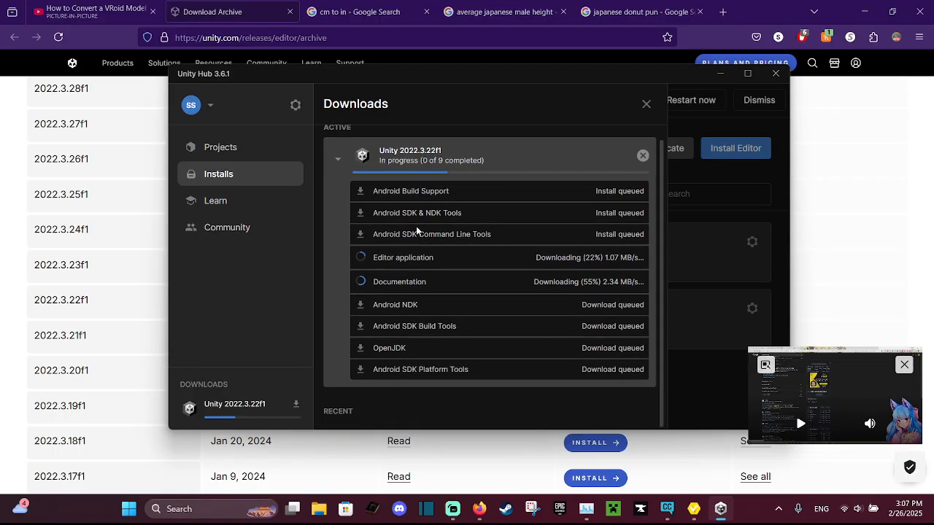
pyautogui.scroll(1, 357, 197)
pyautogui.click(341, 168)
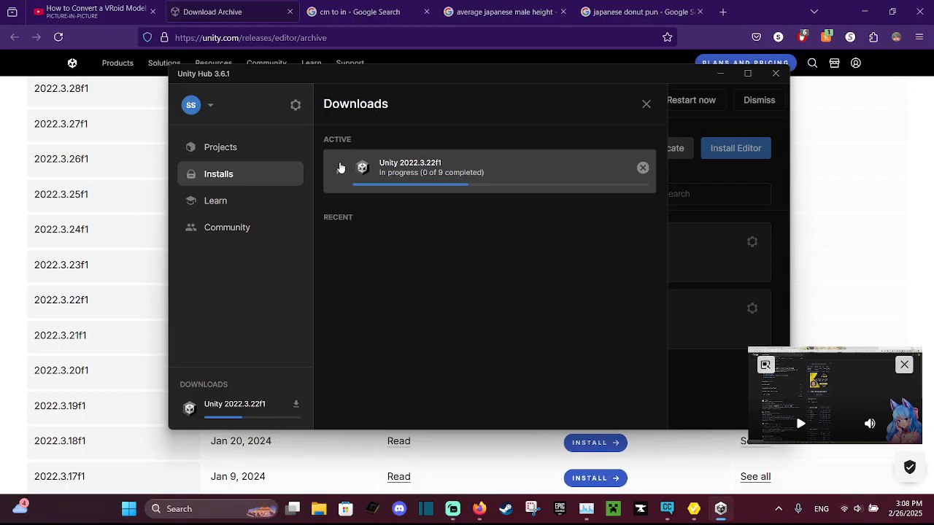
pyautogui.click(341, 168)
pyautogui.scroll(-1, 408, 256)
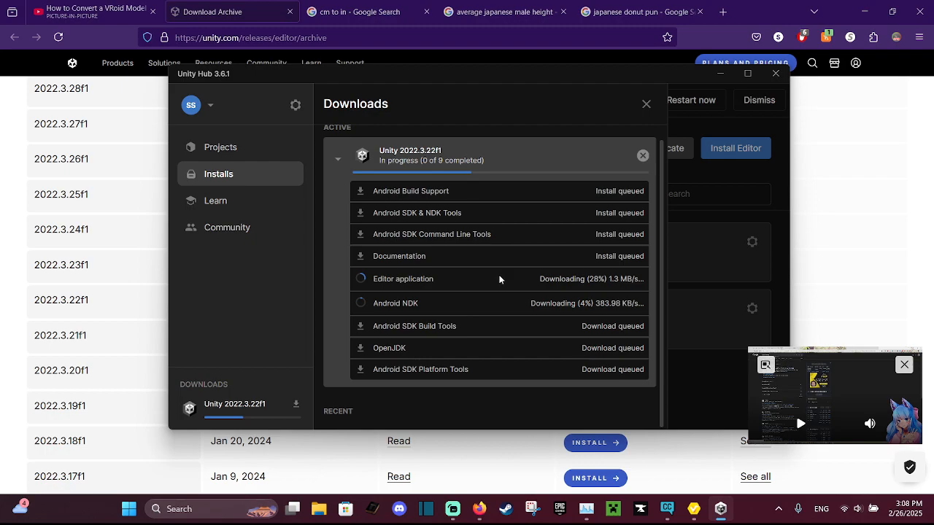
pyautogui.moveTo(569, 281); pyautogui.dragTo(637, 292)
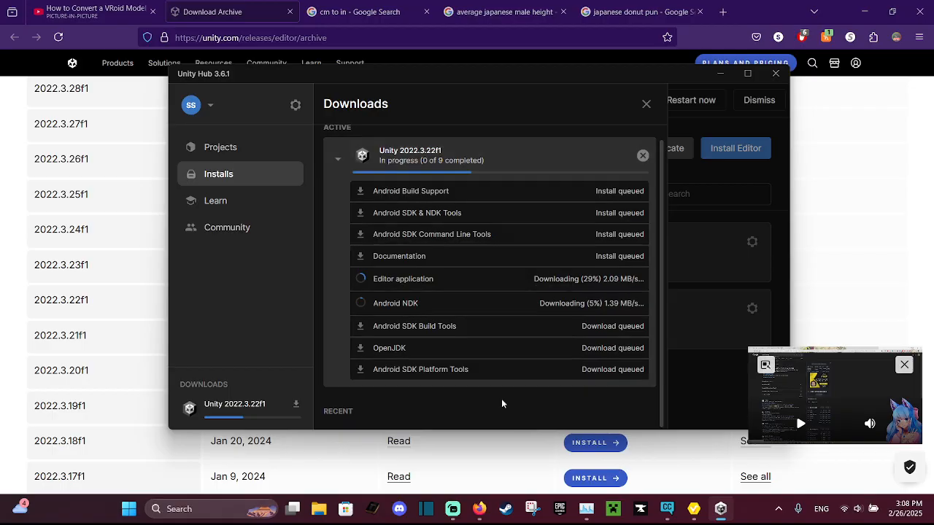
# Switch to Streamlabs Desktop to check the stream chat, glance at the character in VRoid Studio, and return to Unity Hub
pyautogui.moveTo(458, 512)
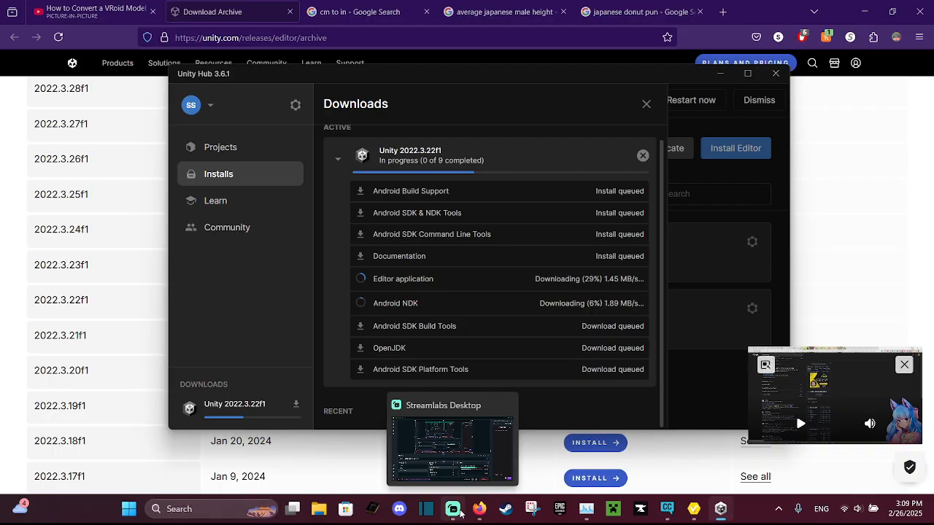
pyautogui.click(460, 513)
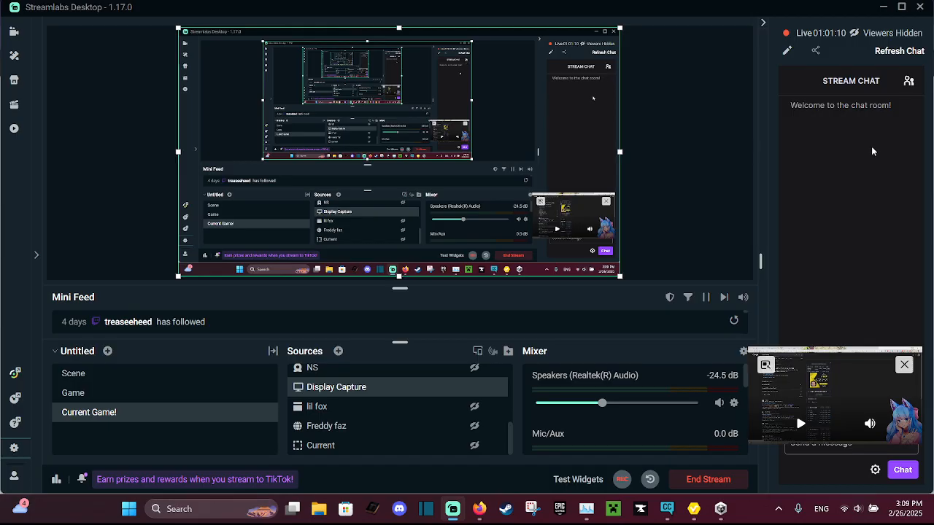
pyautogui.click(720, 510)
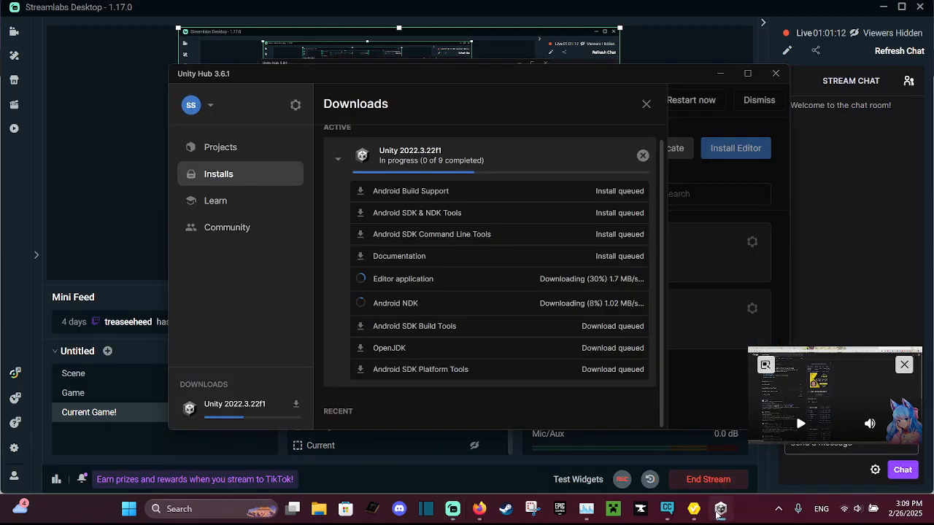
pyautogui.click(717, 514)
pyautogui.click(693, 509)
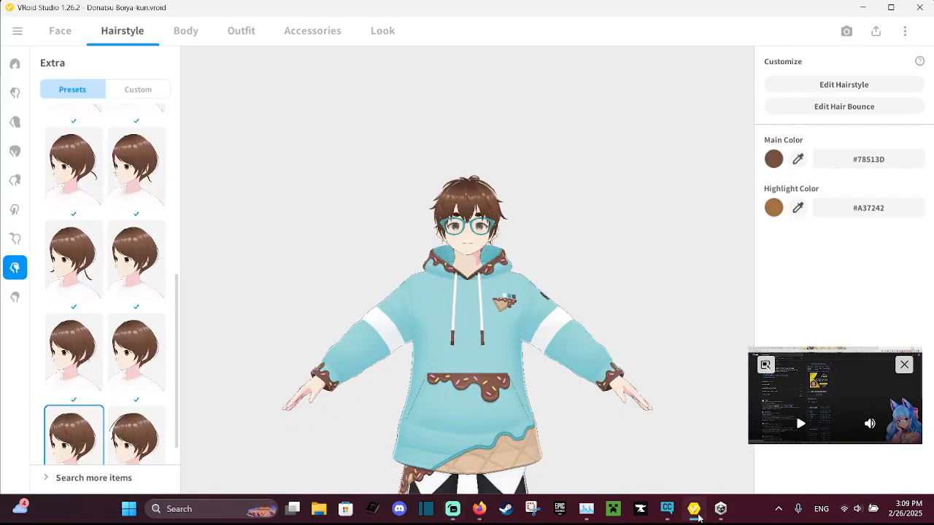
pyautogui.click(719, 510)
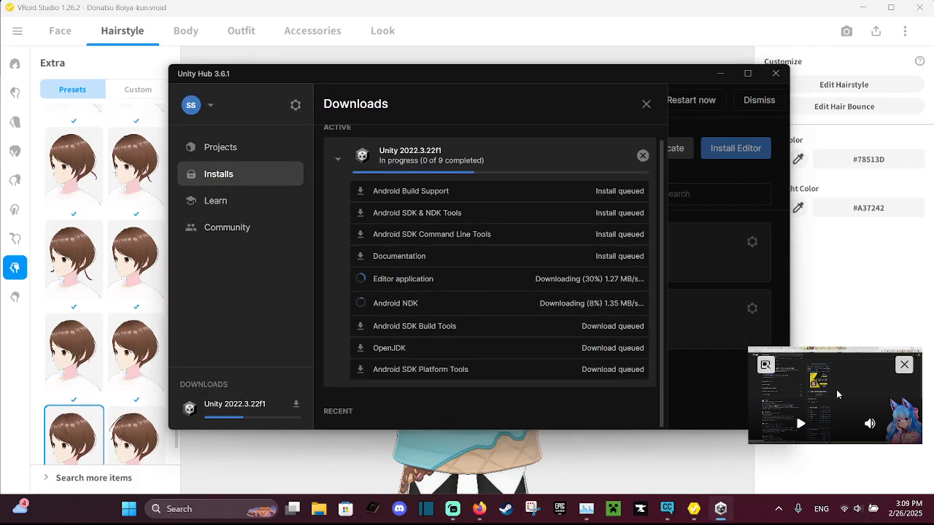
# Move the tutorial video higher on the screen and check the Editor application's download progress
pyautogui.moveTo(866, 362); pyautogui.dragTo(864, 258)
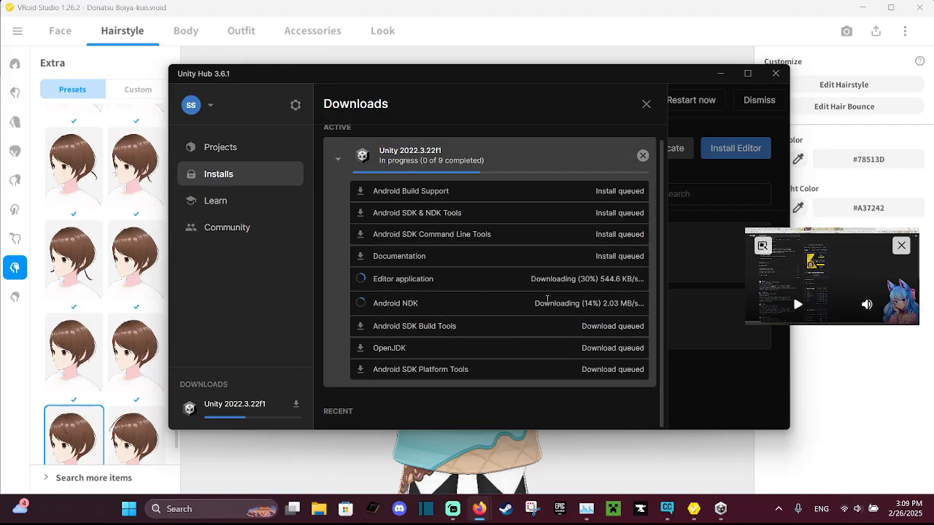
pyautogui.moveTo(561, 279); pyautogui.dragTo(637, 283)
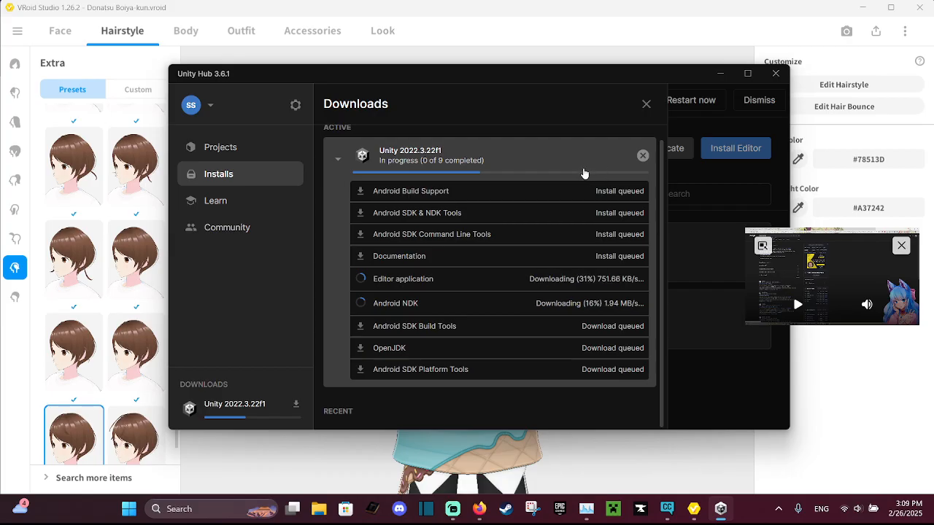
pyautogui.moveTo(383, 280); pyautogui.dragTo(435, 280)
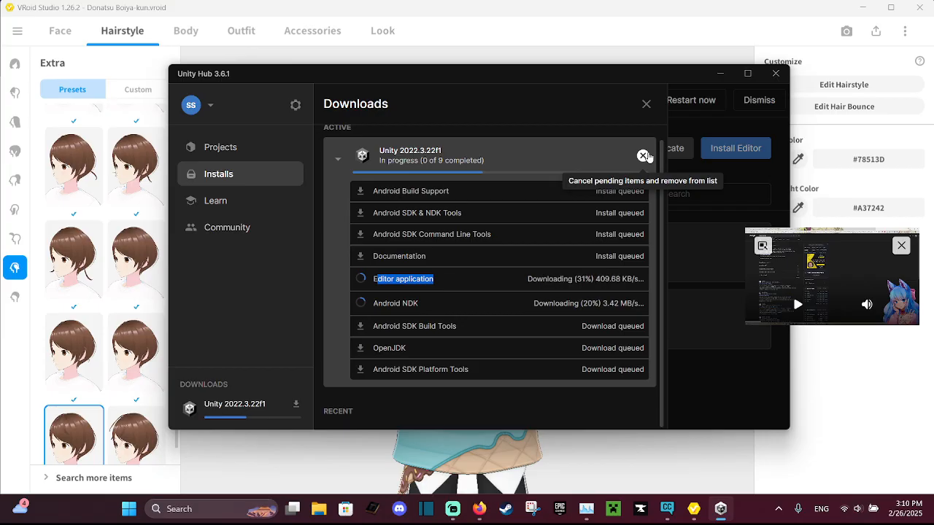
# Minimize Unity Hub, examine the character from afar and up close in VRoid Studio, and bring Unity Hub's downloads back up
pyautogui.click(719, 73)
pyautogui.scroll(-5, 554, 182)
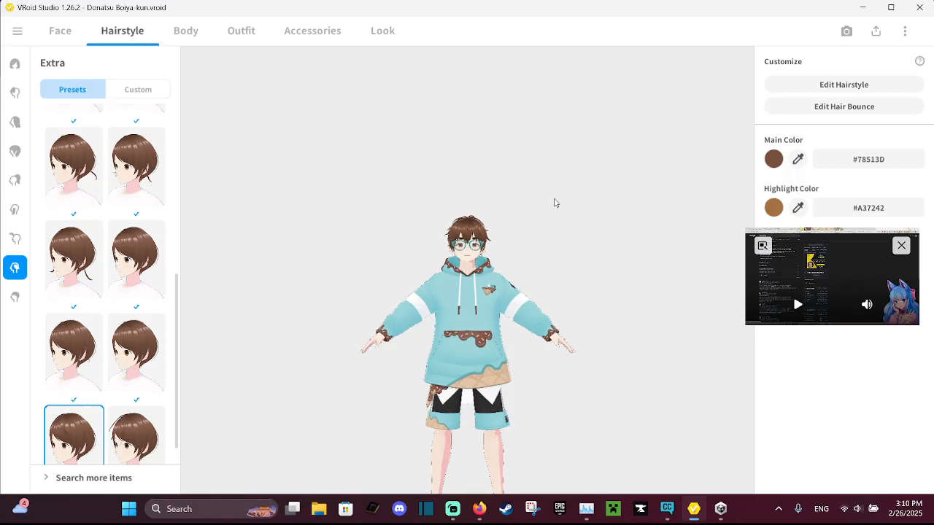
pyautogui.scroll(5, 554, 202)
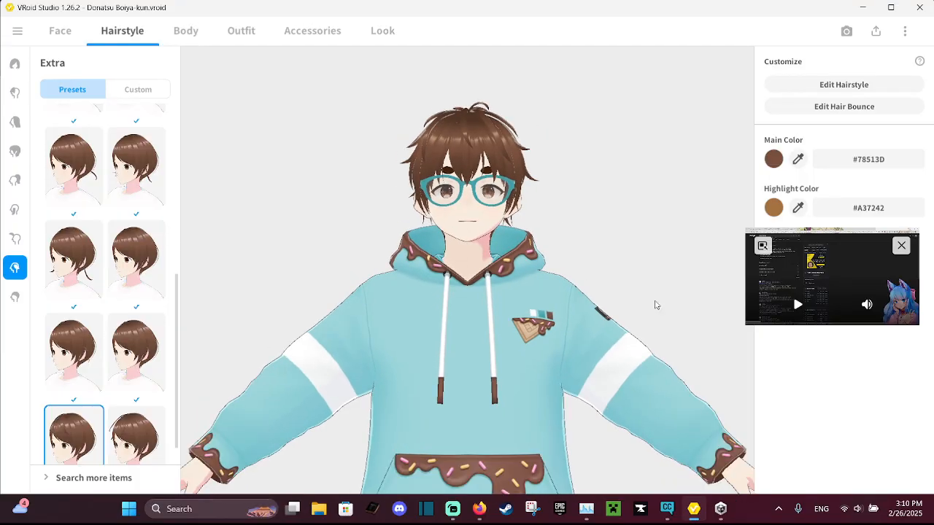
pyautogui.click(720, 508)
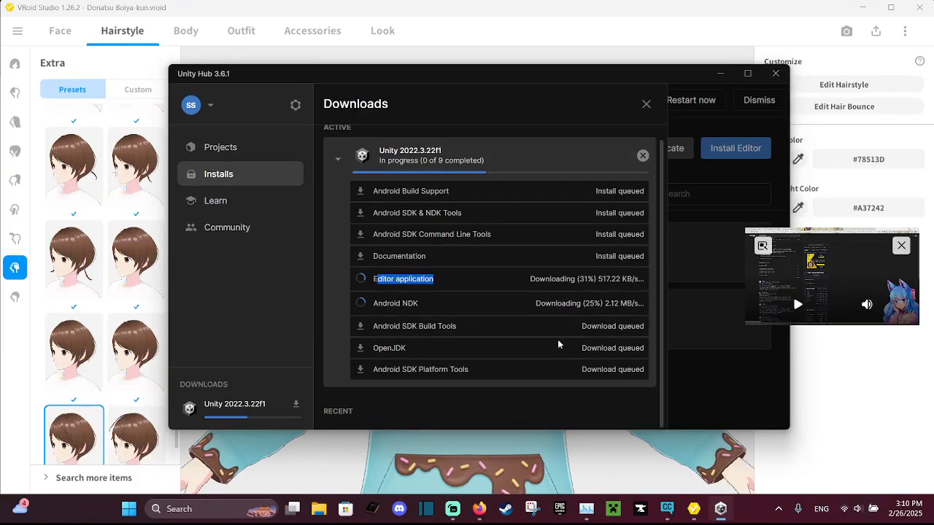